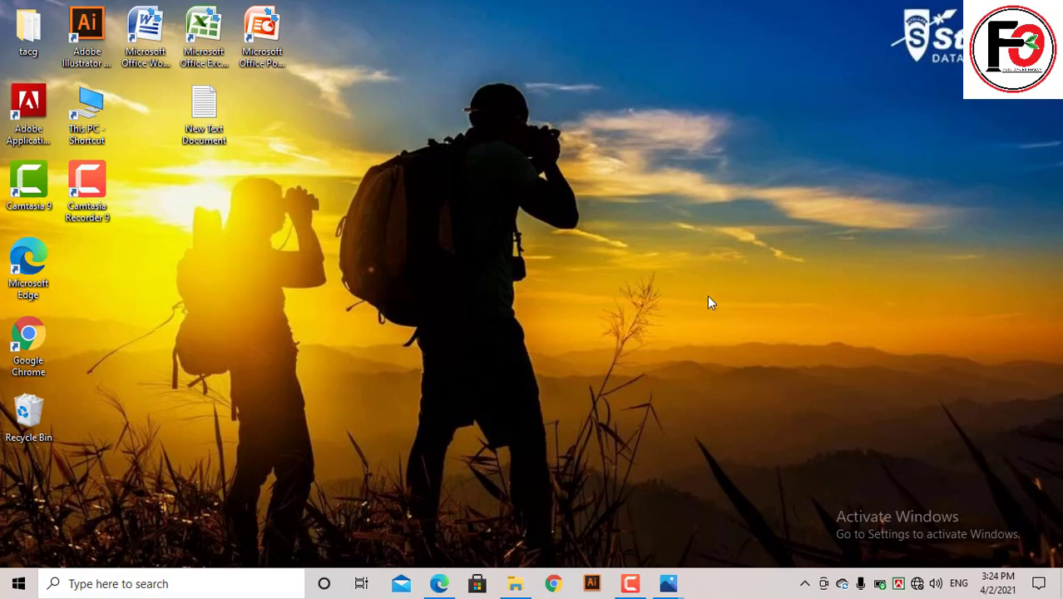
- Refresh the desktop and preview the open Photos windows while Illustrator starts
right_click(833, 209)
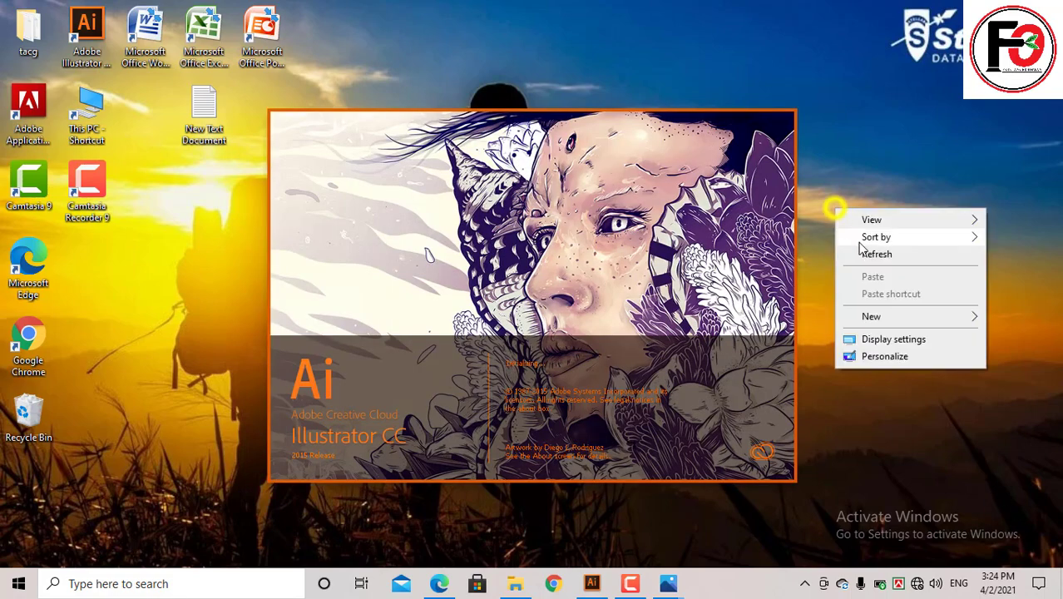
left_click(870, 256)
left_click(668, 583)
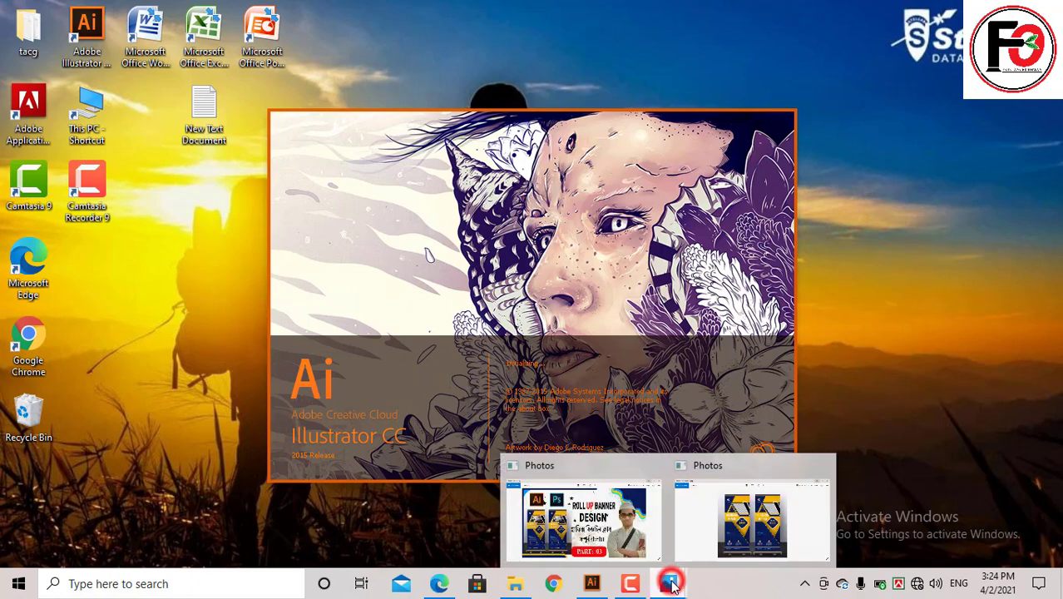
- View the roll-up-3.jpg banner design in Photos, then close the viewer
left_click(597, 539)
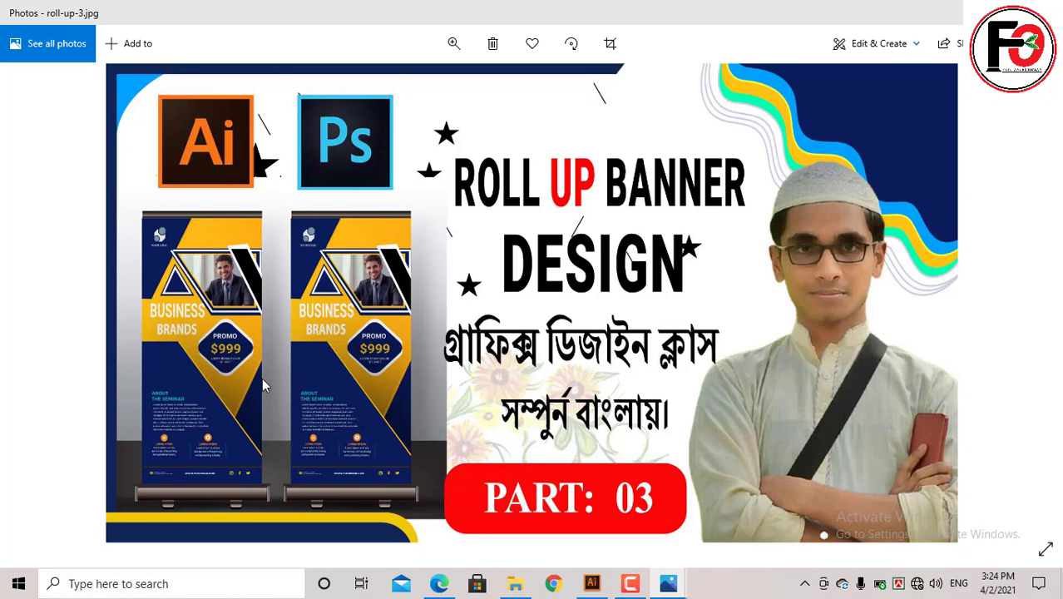
left_click(155, 216)
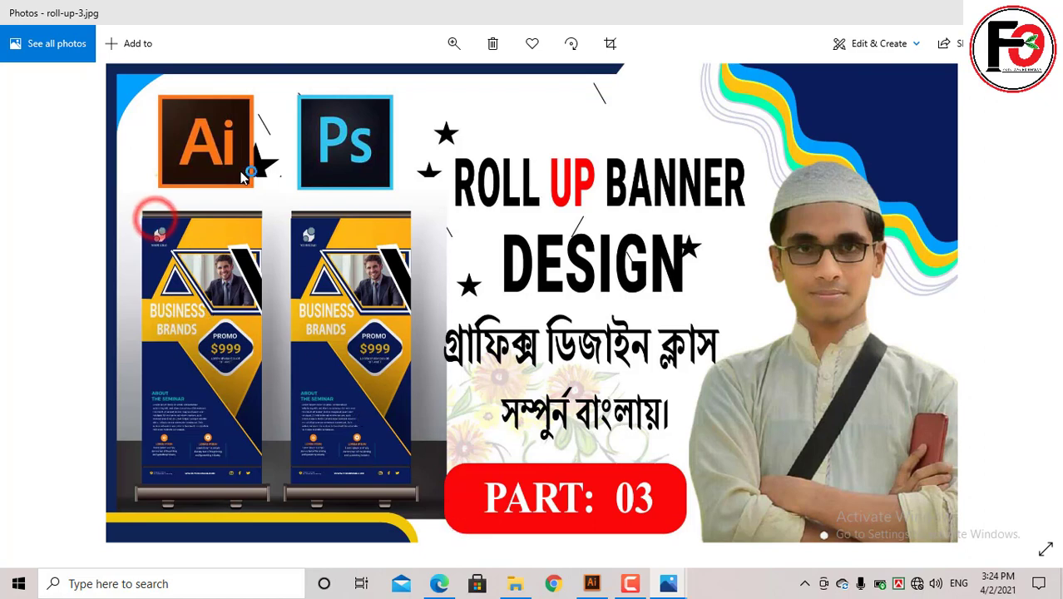
left_click(202, 197)
left_click(153, 246)
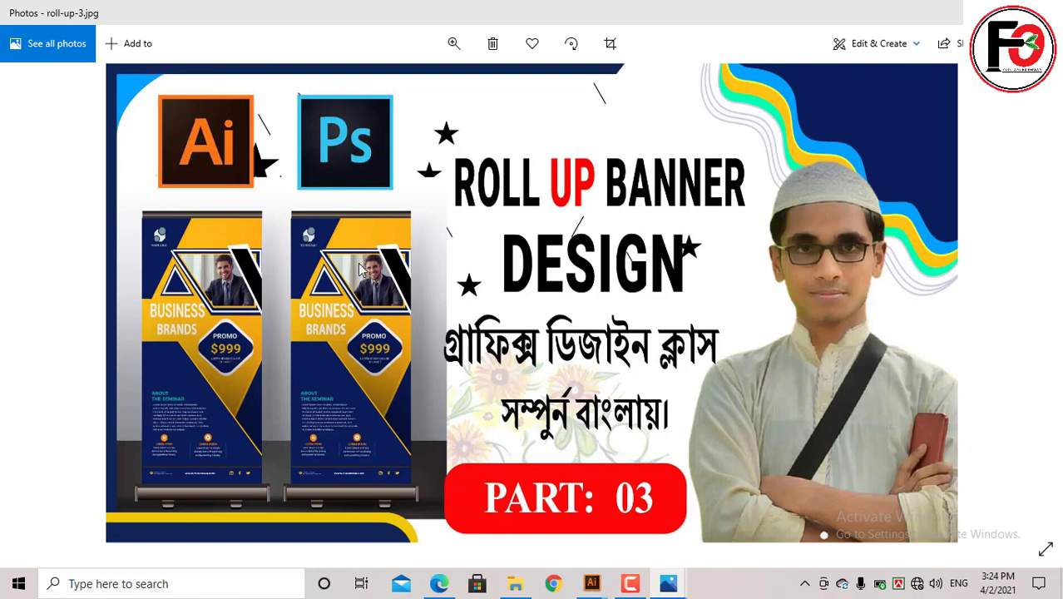
key("alt+F4")
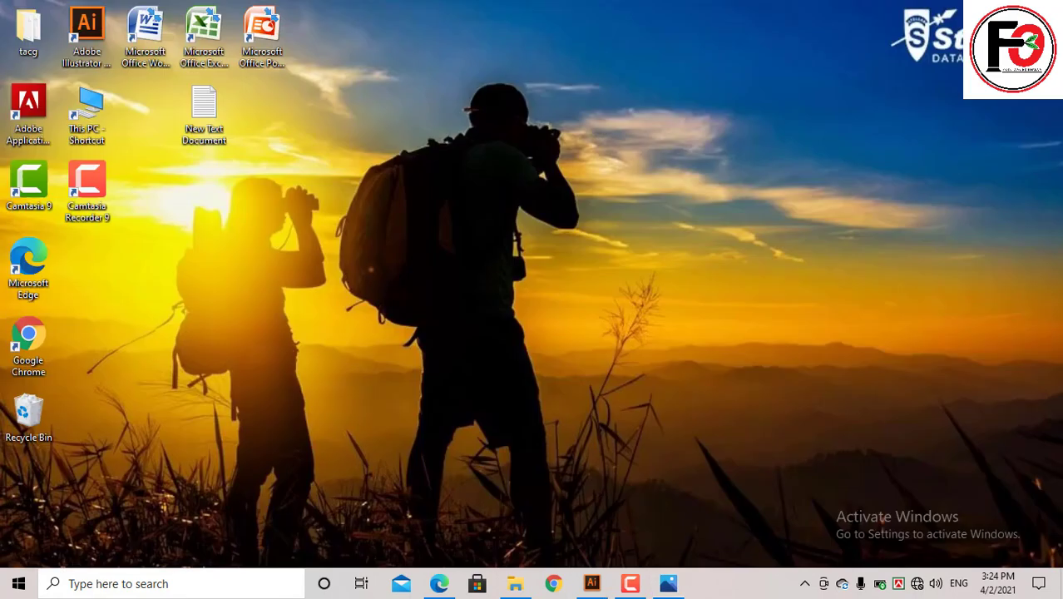
- Bring the Illustrator window forward and make it fill the screen
left_click(592, 583)
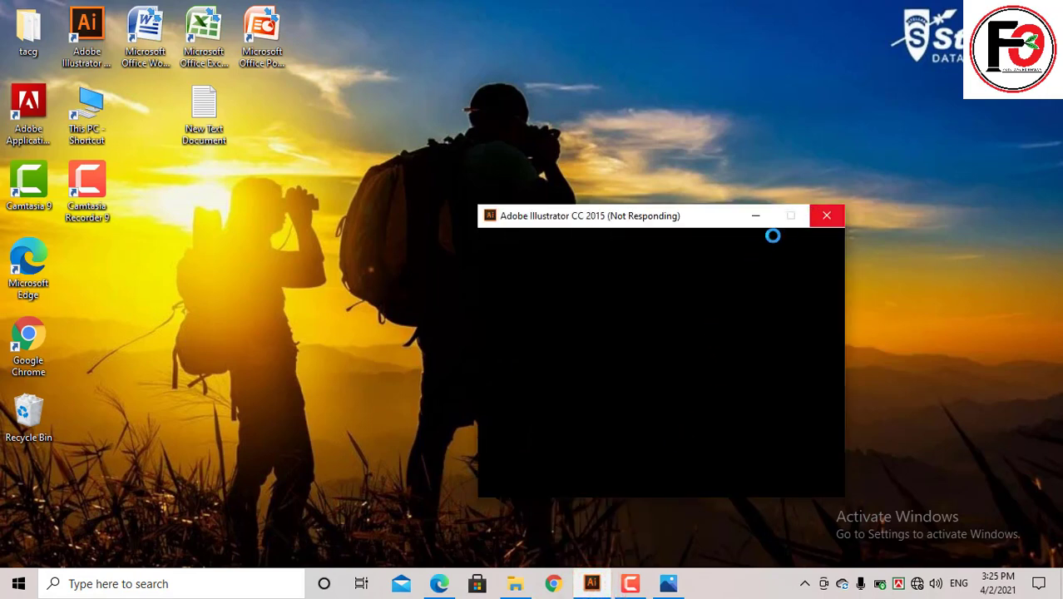
left_click(792, 214)
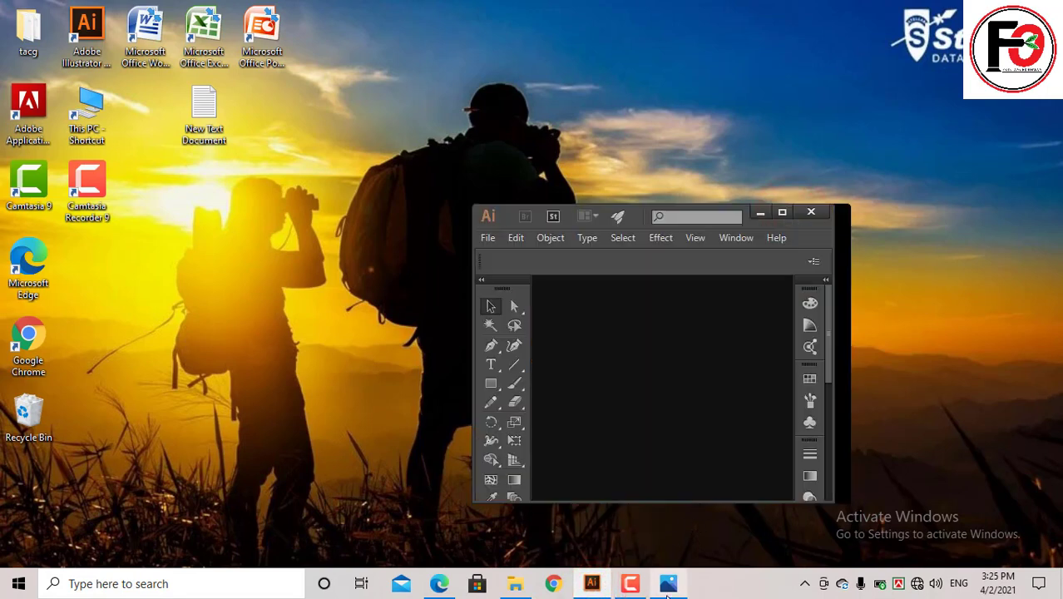
left_click(785, 212)
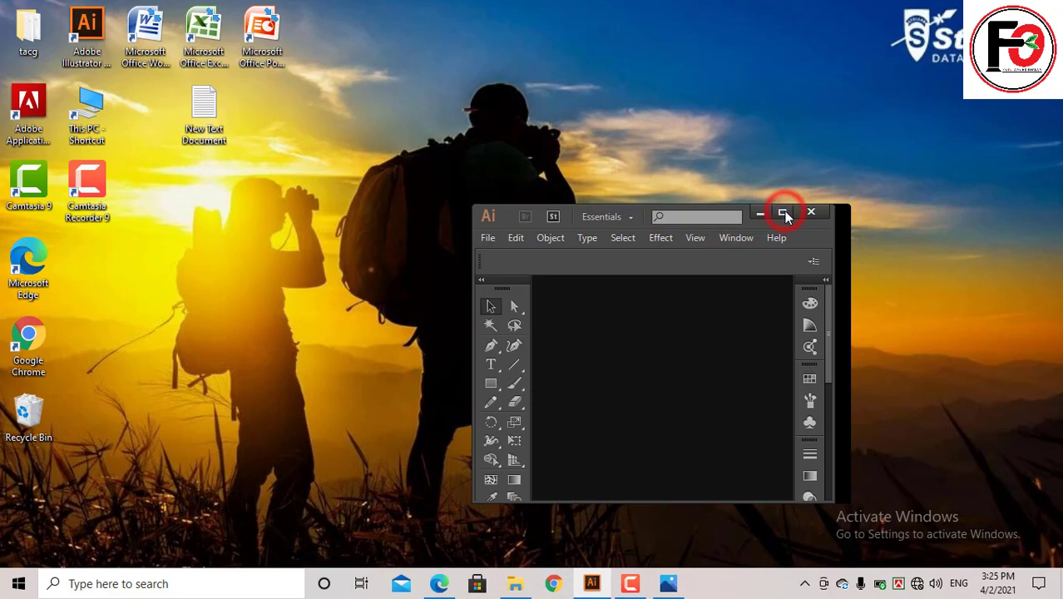
left_click(780, 214)
mouse_move(668, 583)
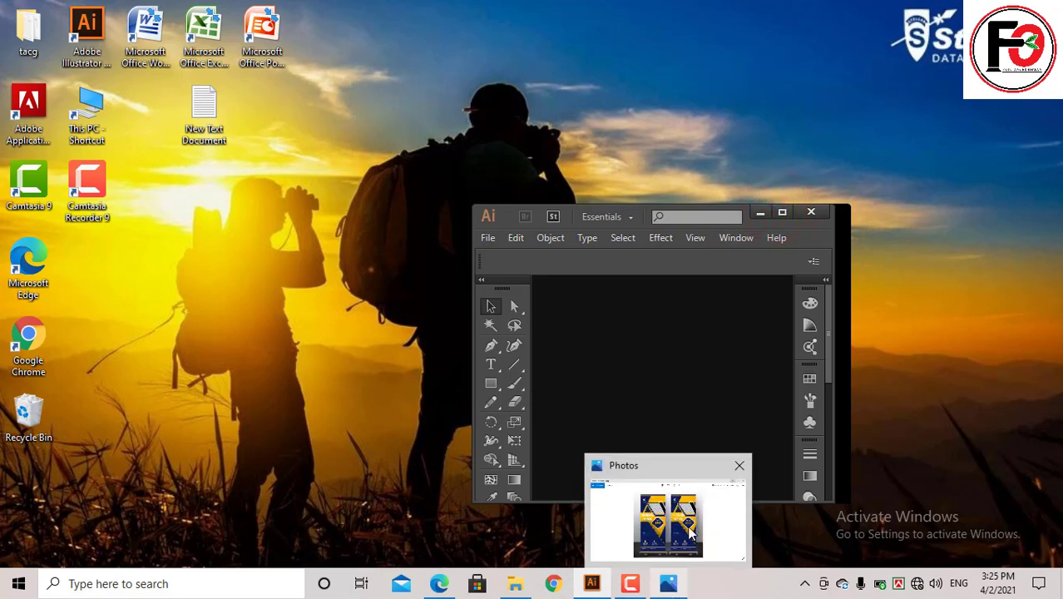
- Check the roll-bannar-22 reference image, close it, and maximize Illustrator
left_click(691, 517)
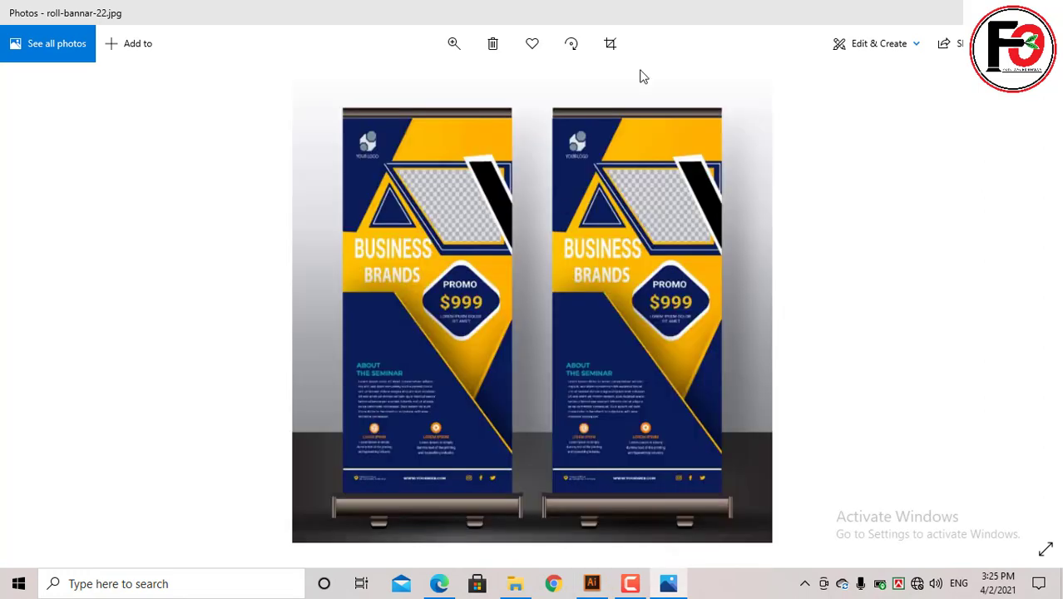
left_click(969, 12)
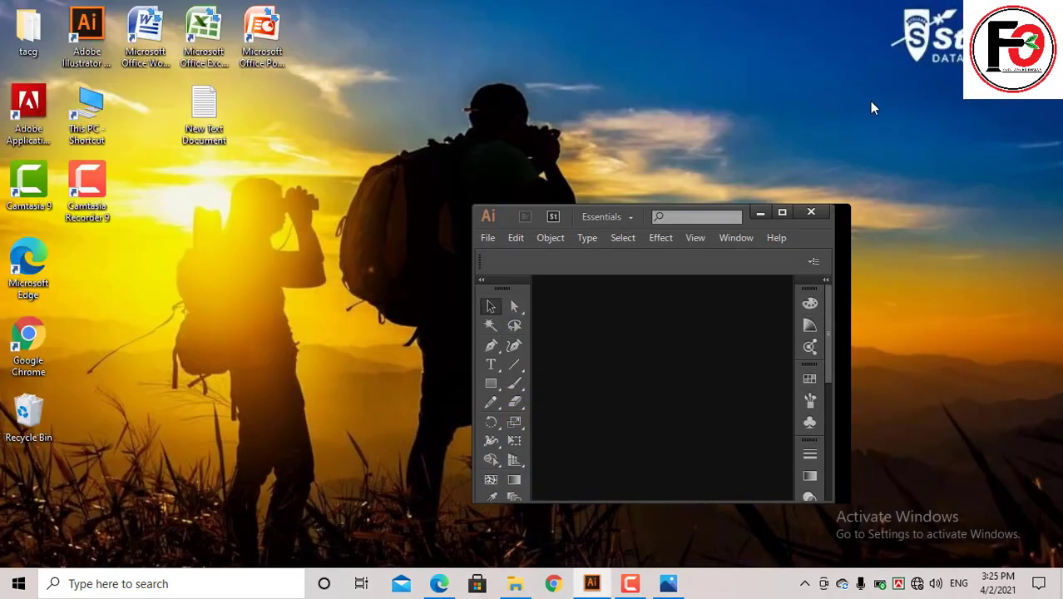
left_click(786, 209)
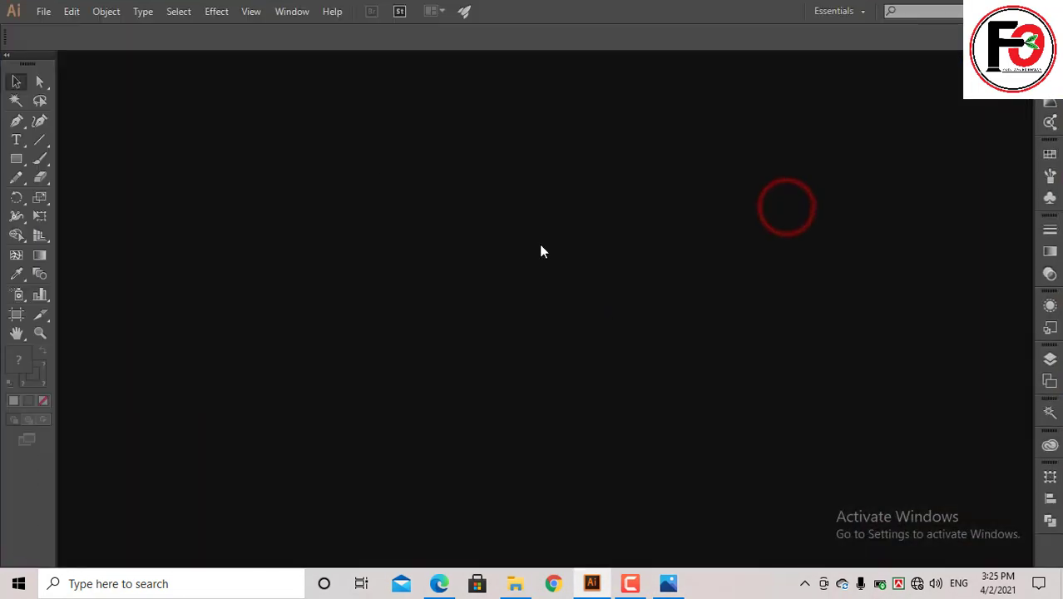
- Open roll-bannar-22.ai from the web site > pngtree folder
left_click(42, 10)
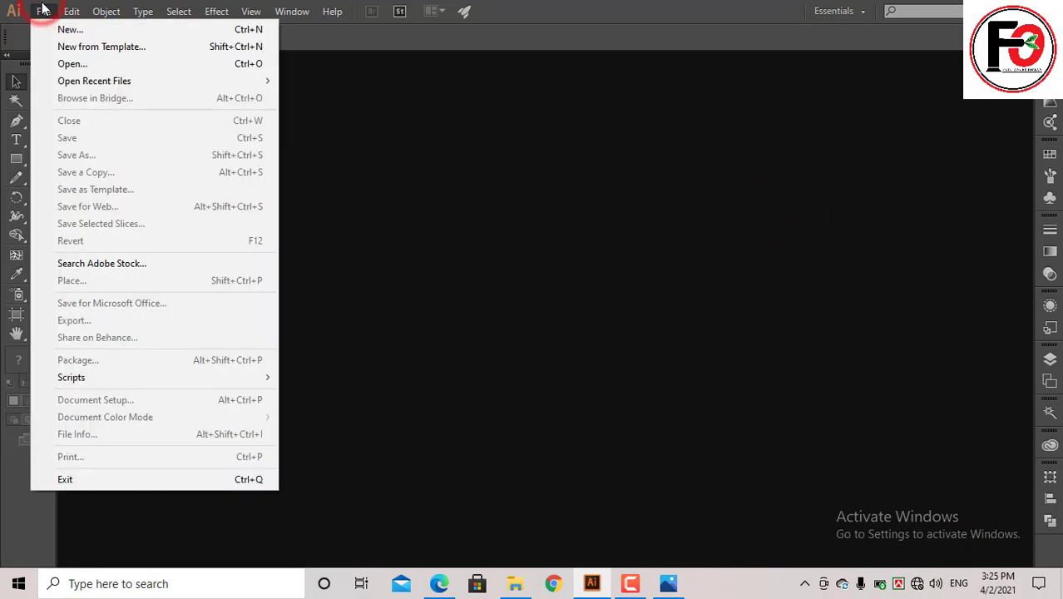
left_click(124, 62)
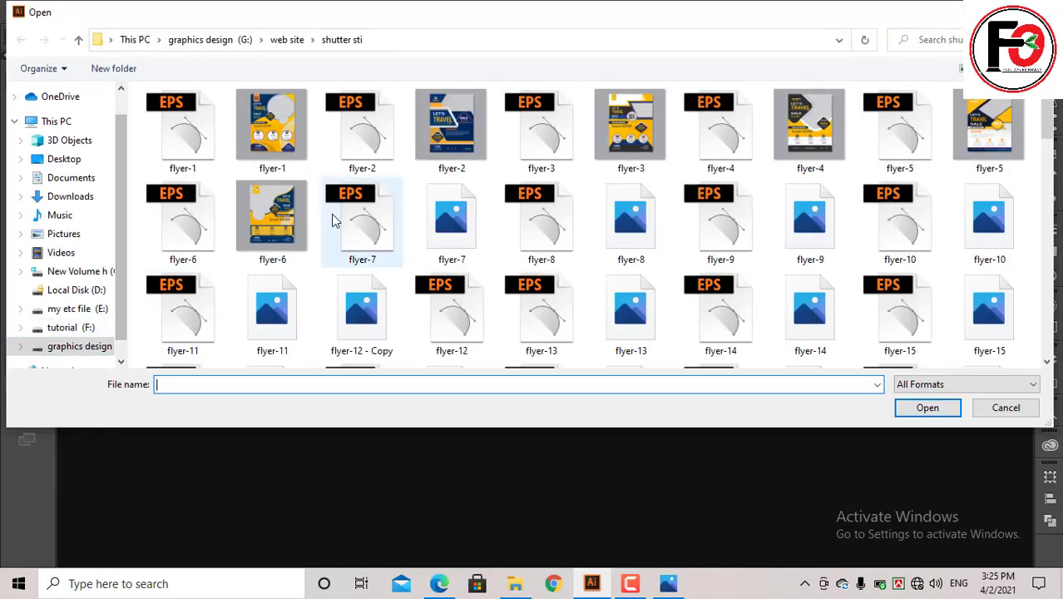
left_click(302, 40)
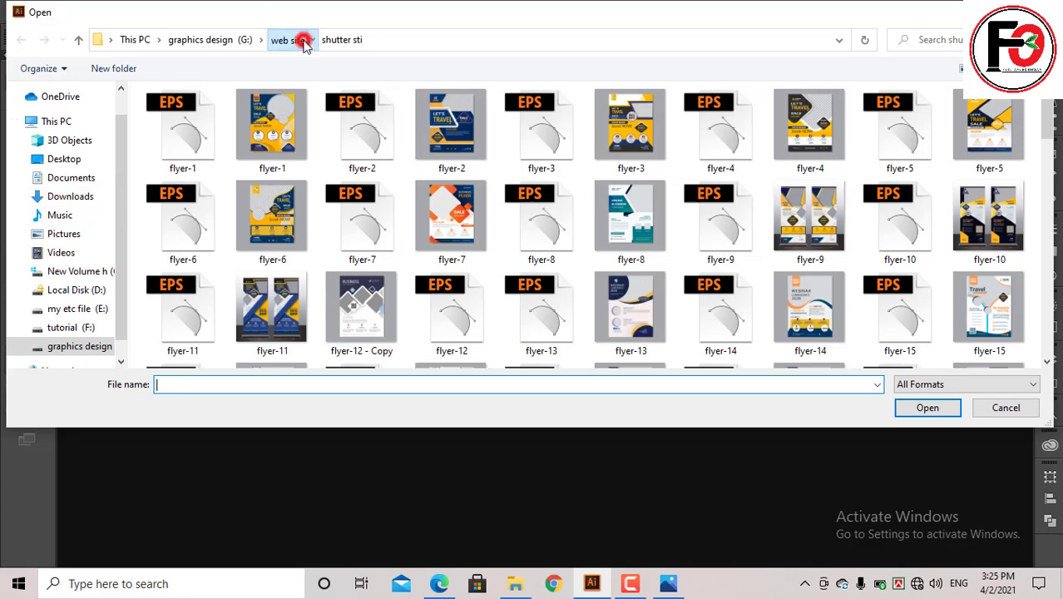
left_click(746, 113)
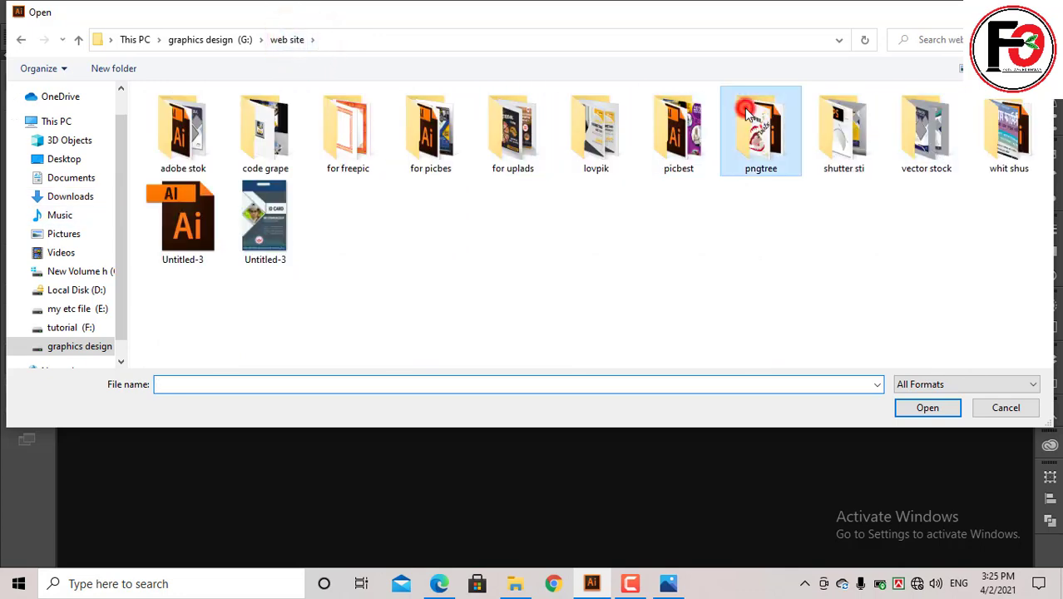
double_click(746, 113)
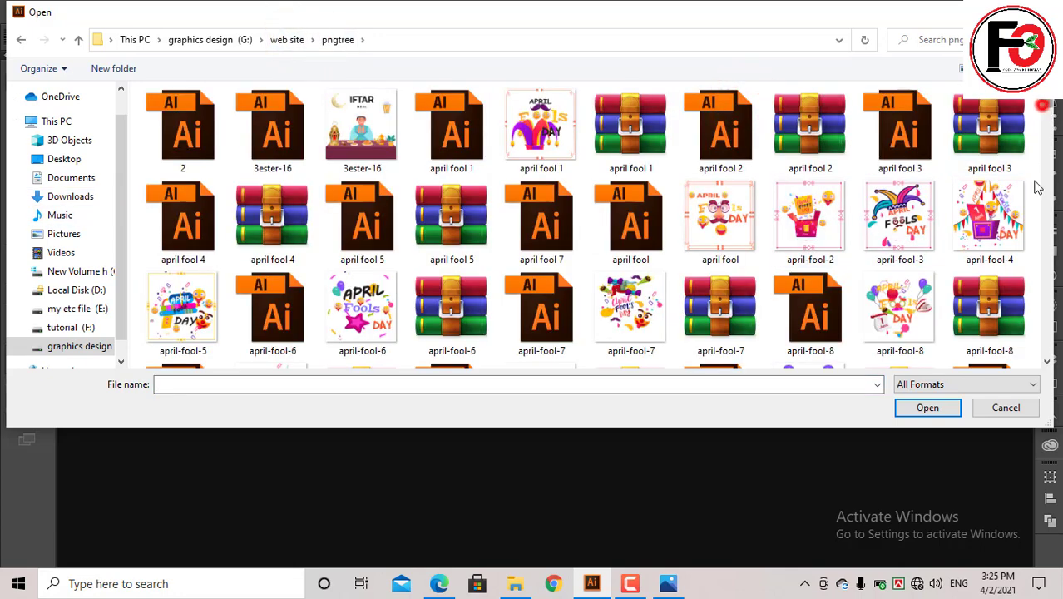
mouse_move(1037, 187)
left_mouse_down()
mouse_move(1033, 316)
mouse_move(1038, 294)
left_mouse_up()
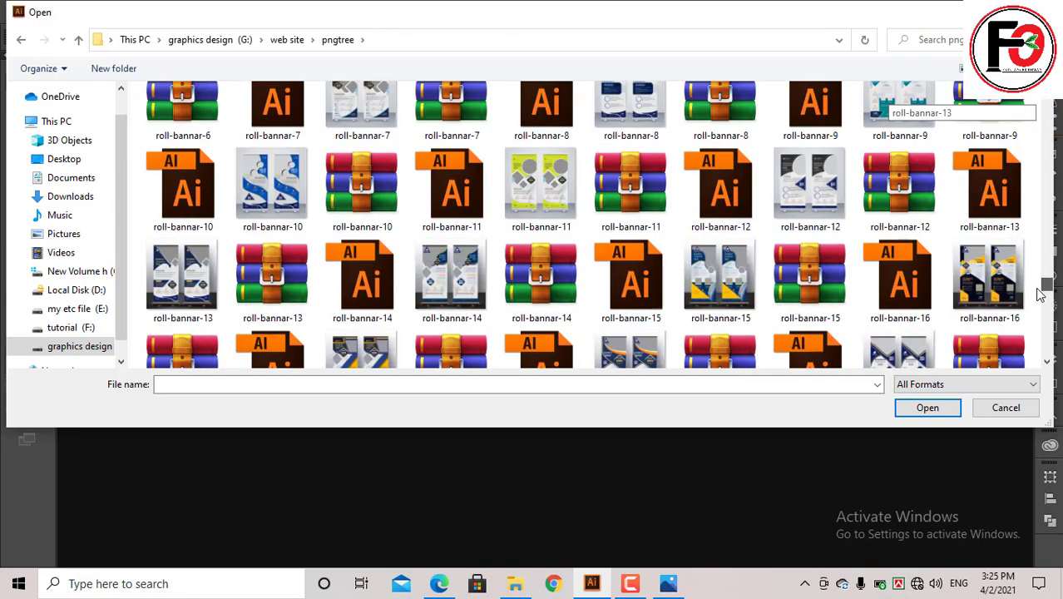
scroll(803, 287, "down", 2)
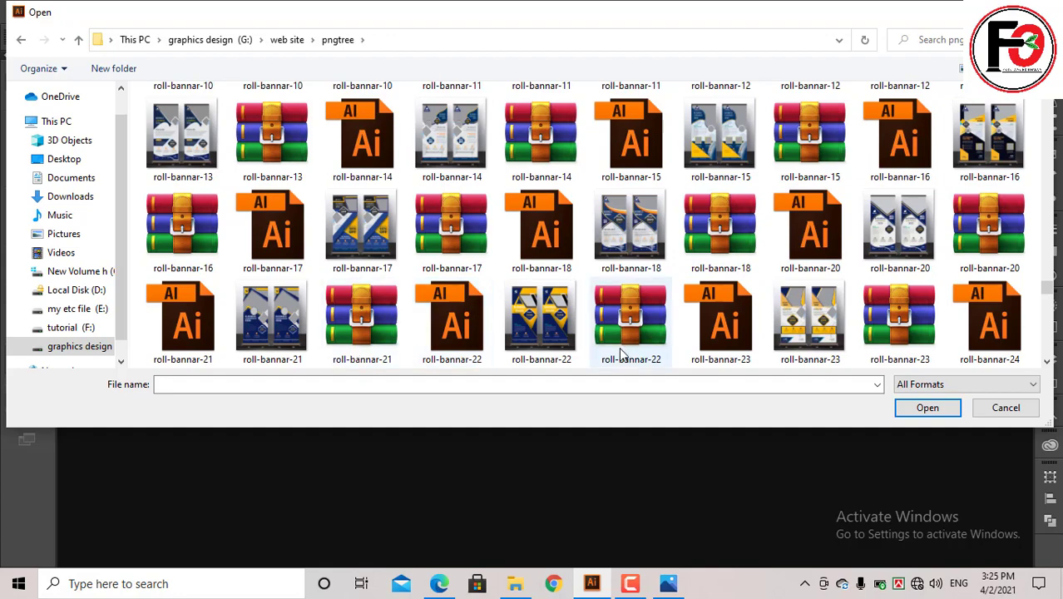
left_click(450, 331)
left_click(927, 408)
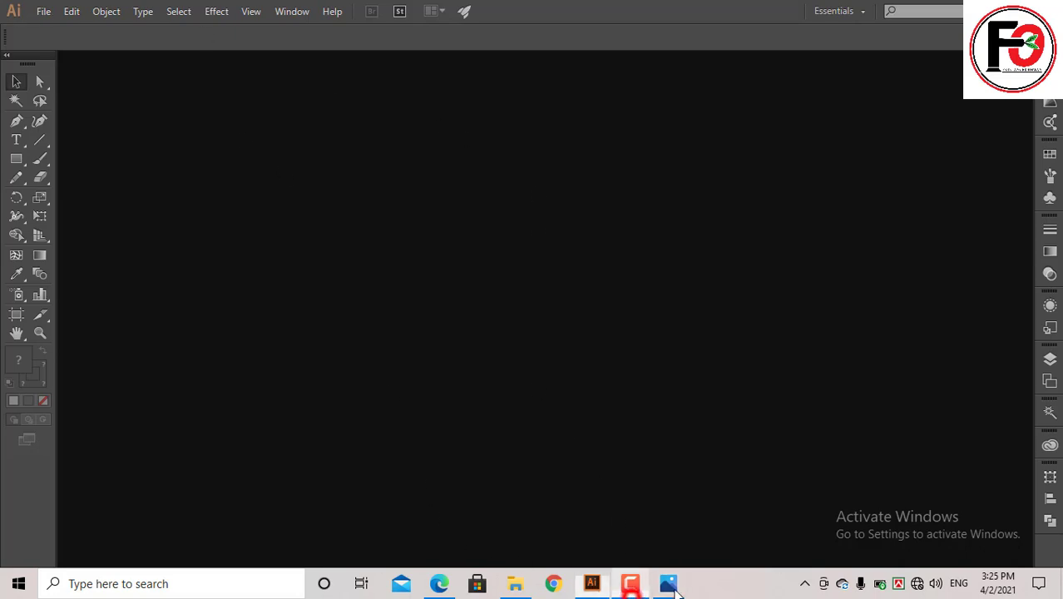
left_click(630, 583)
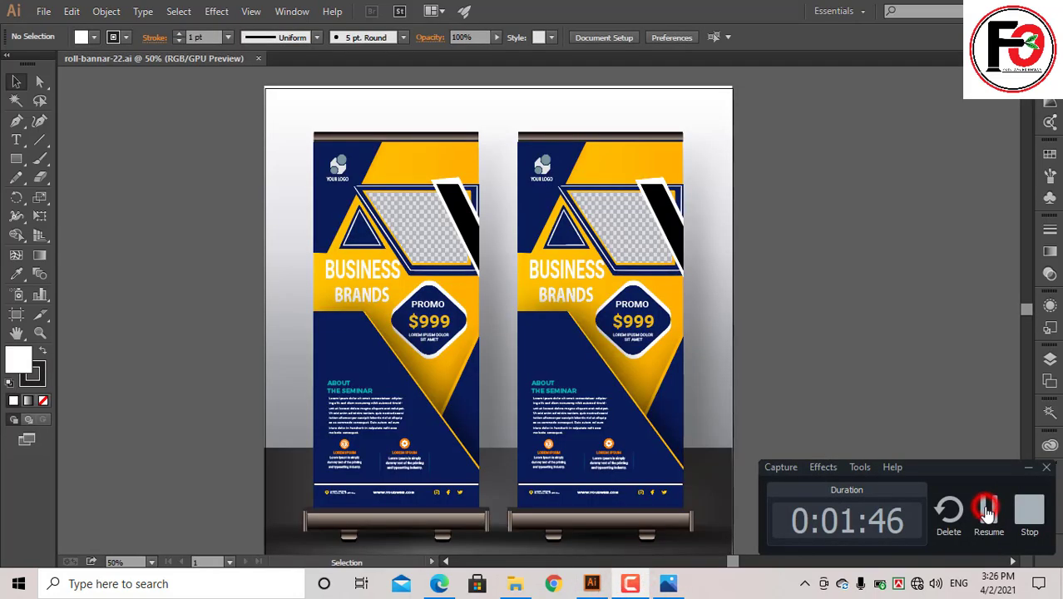
- Create a new blank CMYK document, Untitled-1, with a tall narrow artboard
left_click(44, 11)
left_click(44, 11)
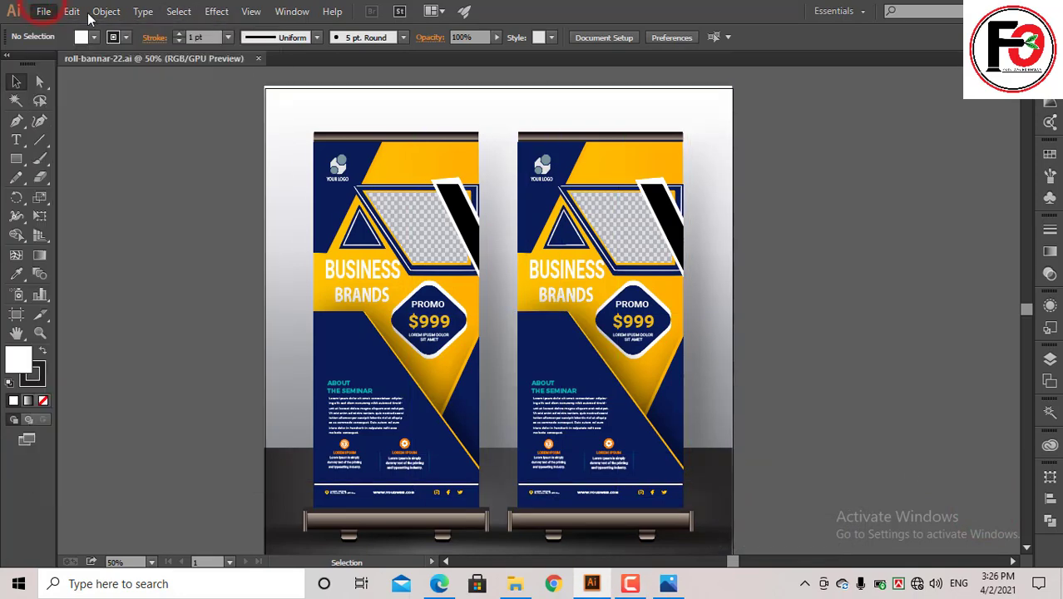
left_click(73, 11)
left_click(64, 26)
left_click(630, 583)
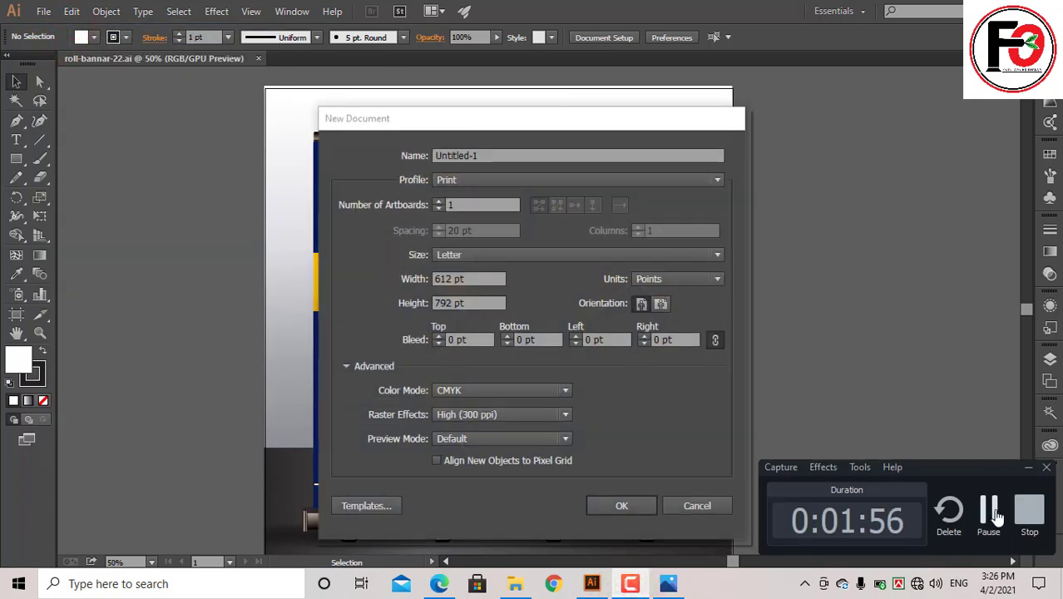
left_click(998, 518)
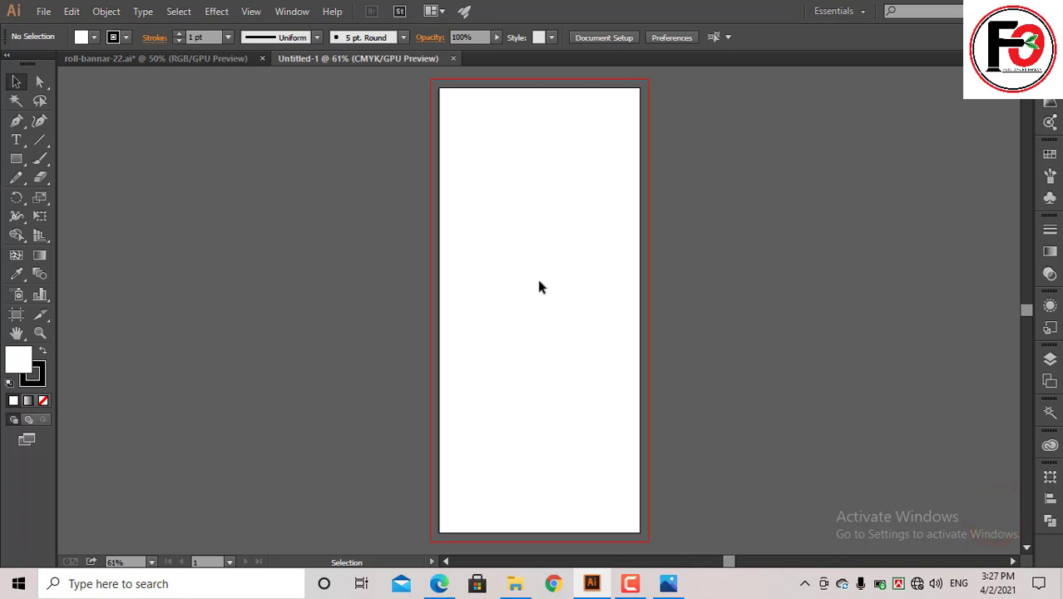
- Drag the right-hand banner from roll-bannar-22 toward the new document
left_click(226, 52)
left_click(224, 58)
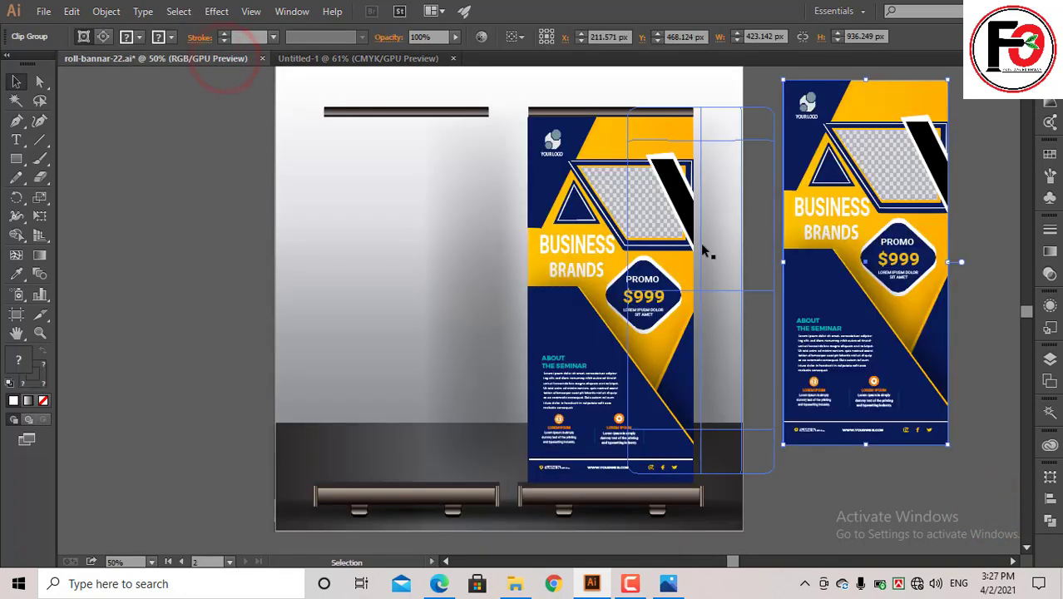
mouse_move(850, 310)
left_mouse_down()
mouse_move(420, 73)
mouse_move(255, 360)
left_mouse_up()
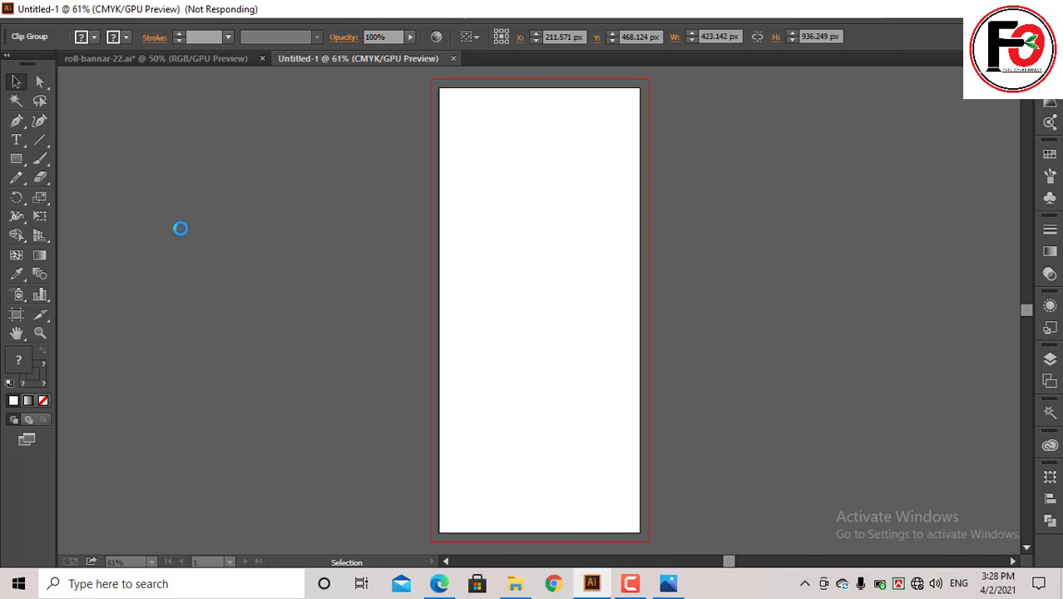
left_click(515, 587)
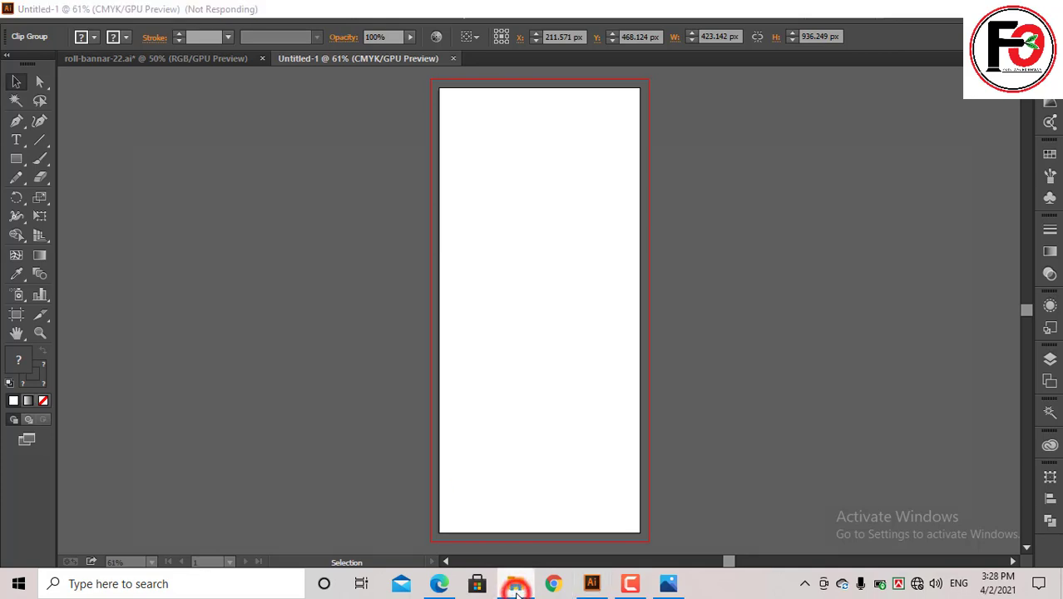
left_click(516, 587)
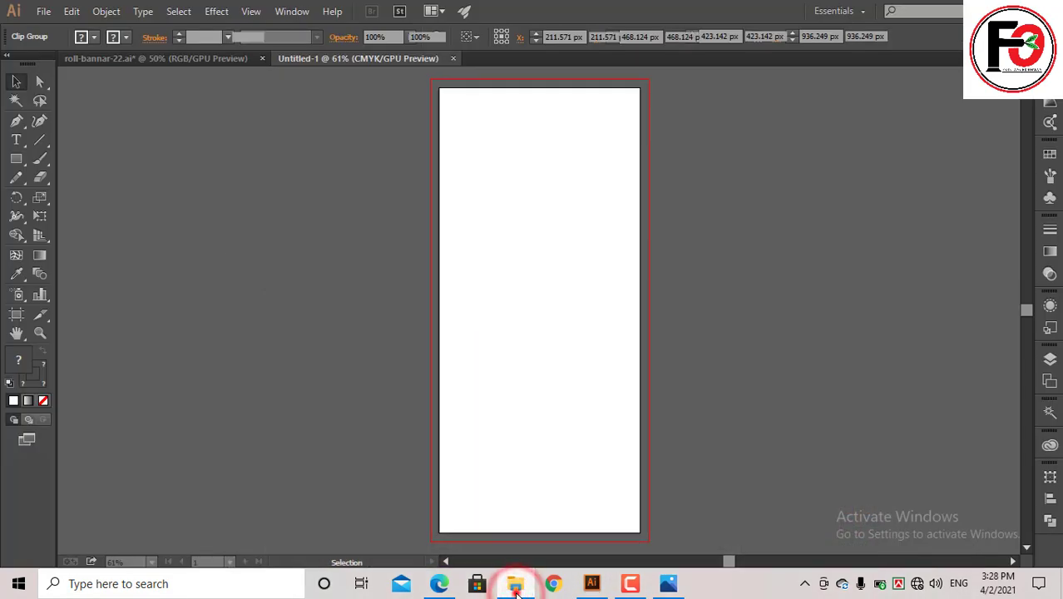
left_click(516, 586)
left_click(516, 586)
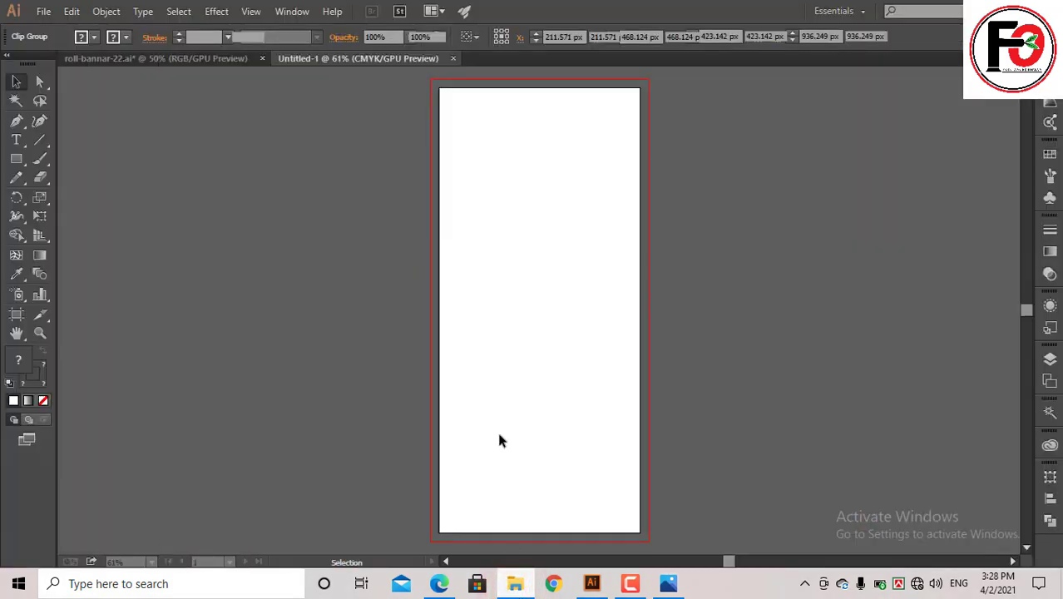
- Paste the reference banner into Untitled-1 and place it beside the artboard
key("ctrl+v")
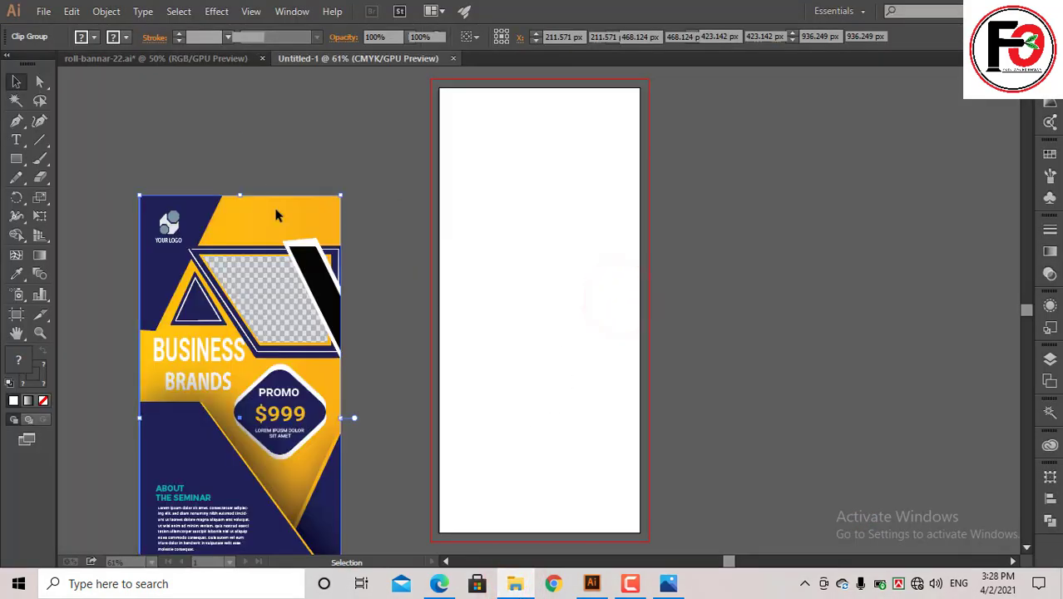
left_click_drag(286, 220, 425, 101)
left_click(426, 102)
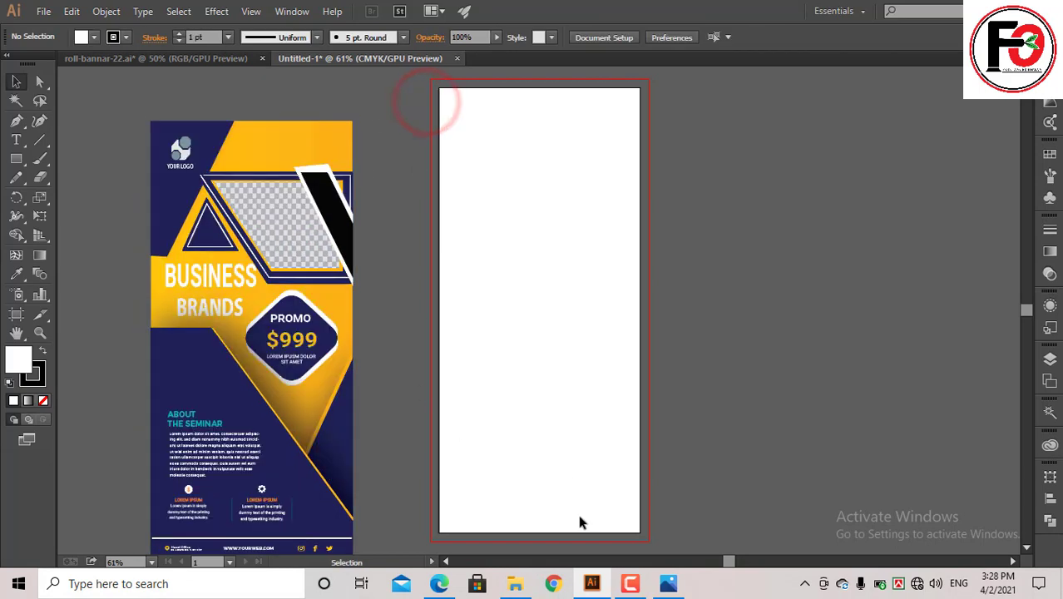
left_click(634, 584)
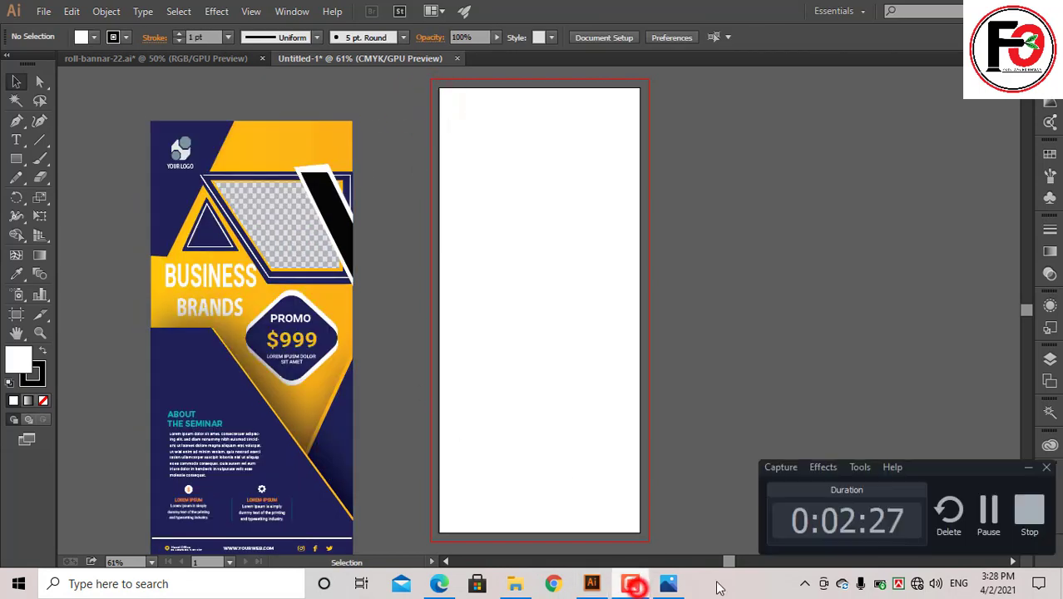
left_click(990, 514)
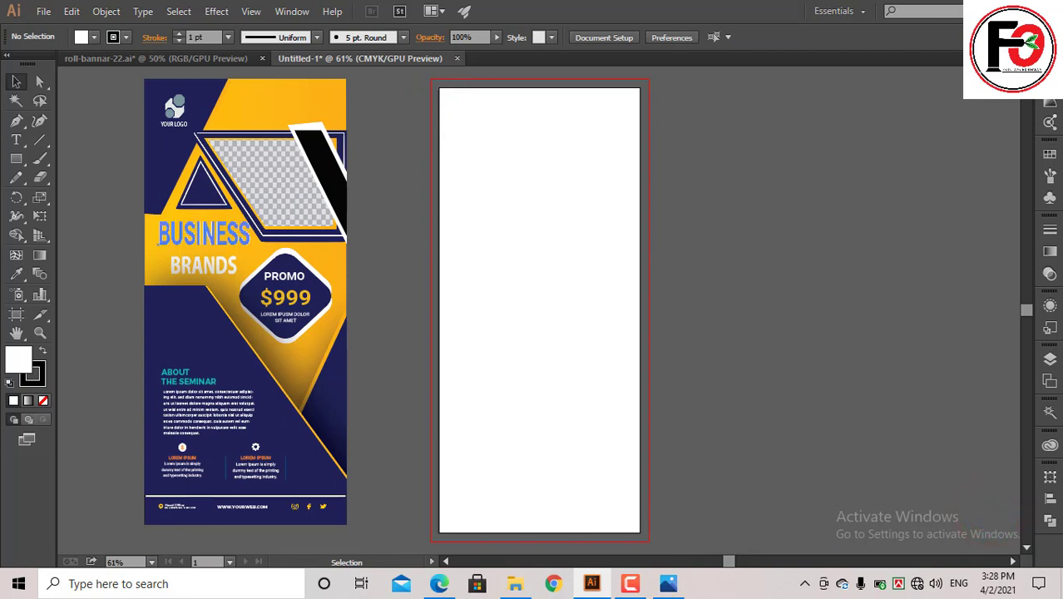
left_click(15, 159)
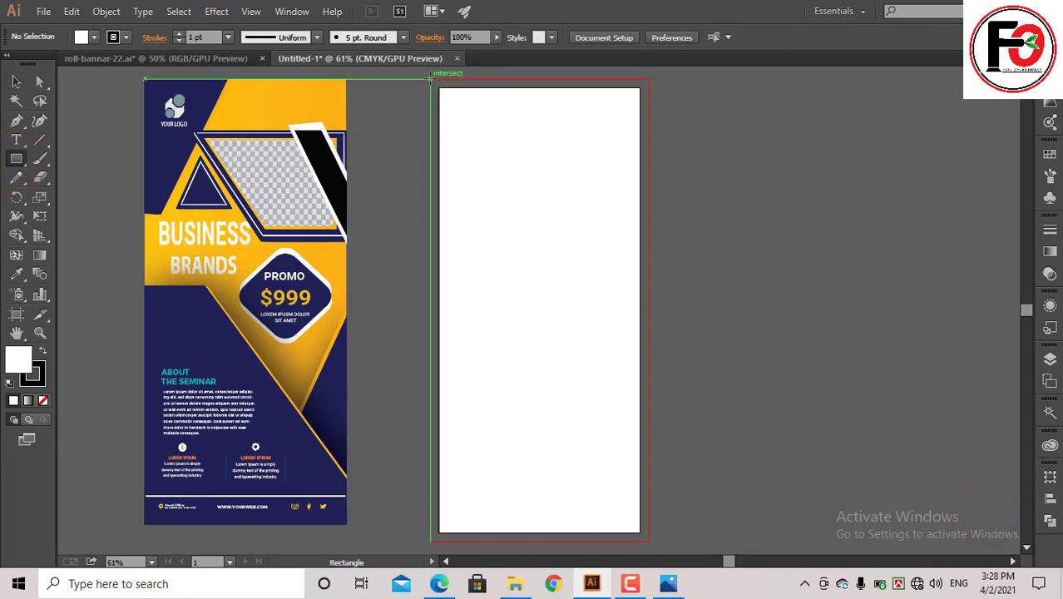
- Draw a rectangle at the artboard's top-left and fill it with the reference navy
left_click_drag(429, 79, 546, 260)
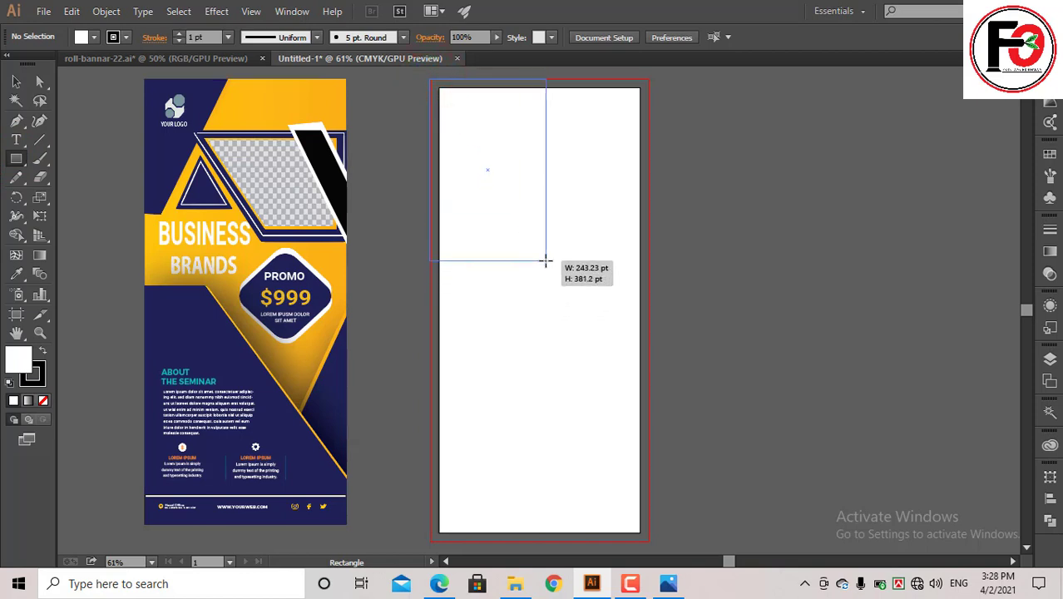
left_click(15, 80)
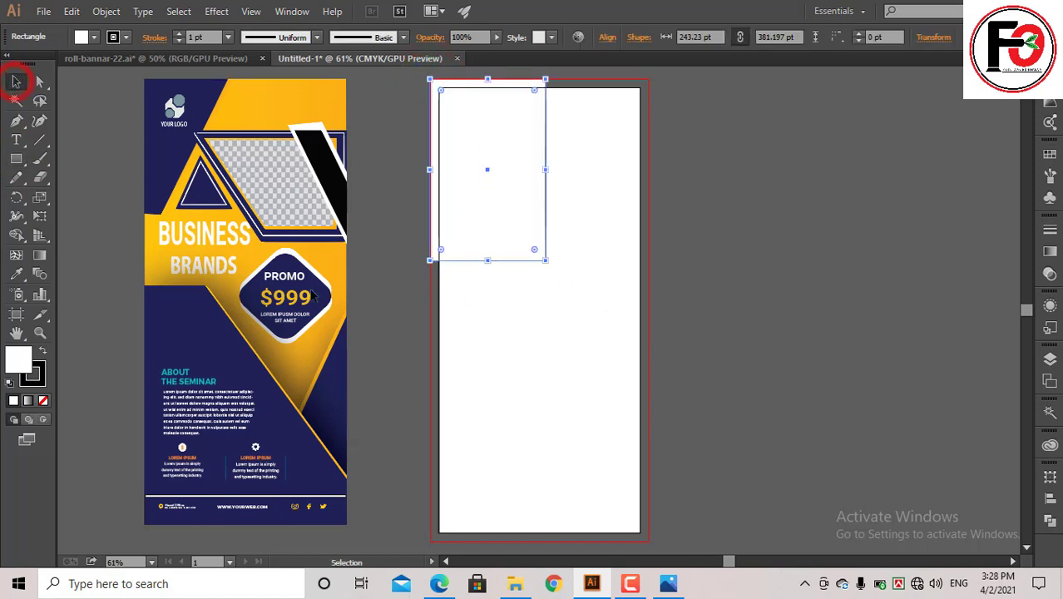
left_click(18, 280)
left_click(163, 171)
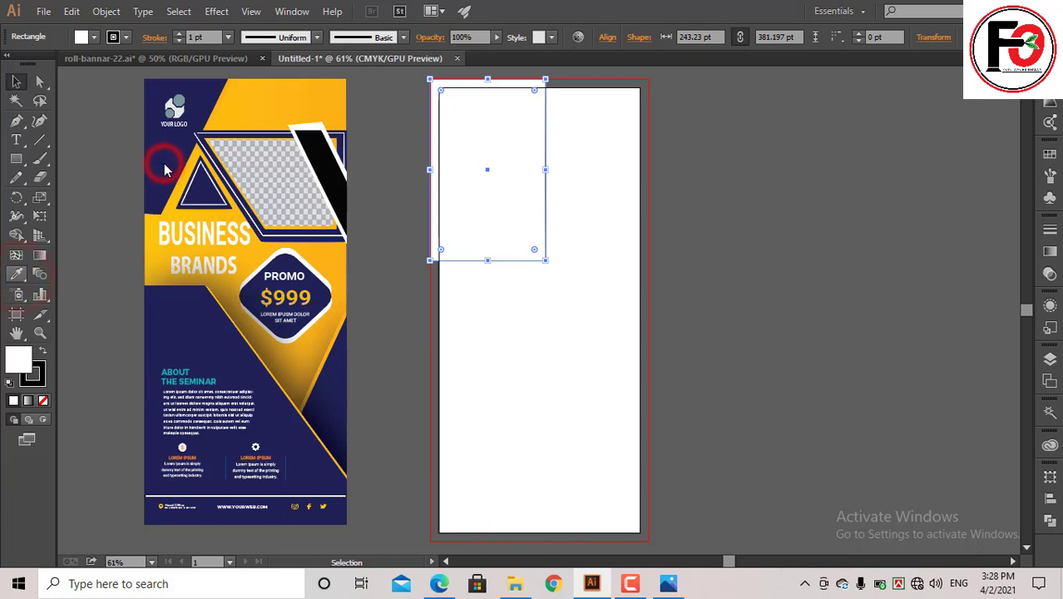
left_click(152, 152)
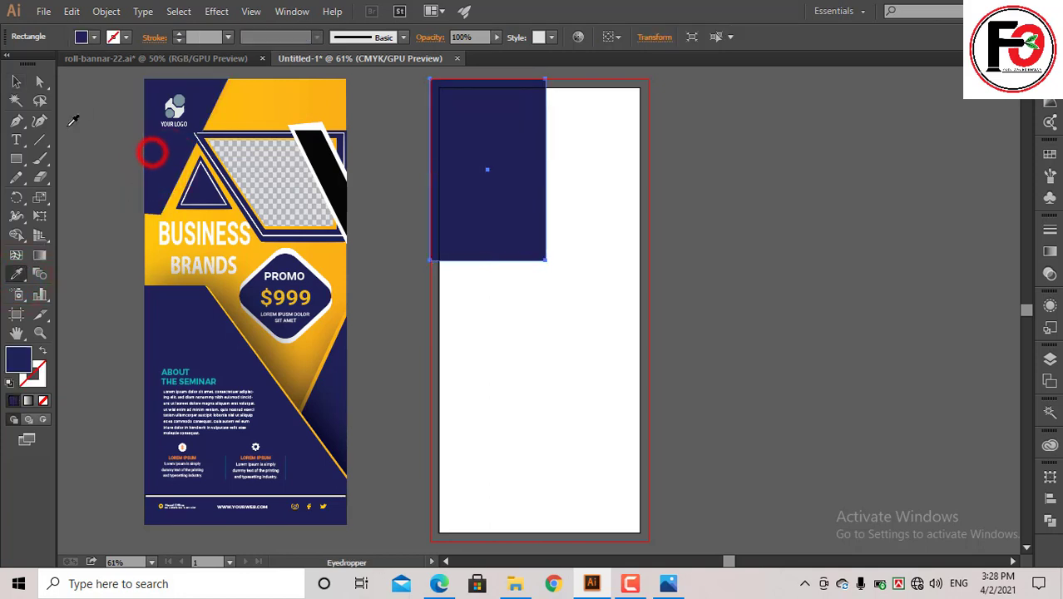
left_click(5, 81)
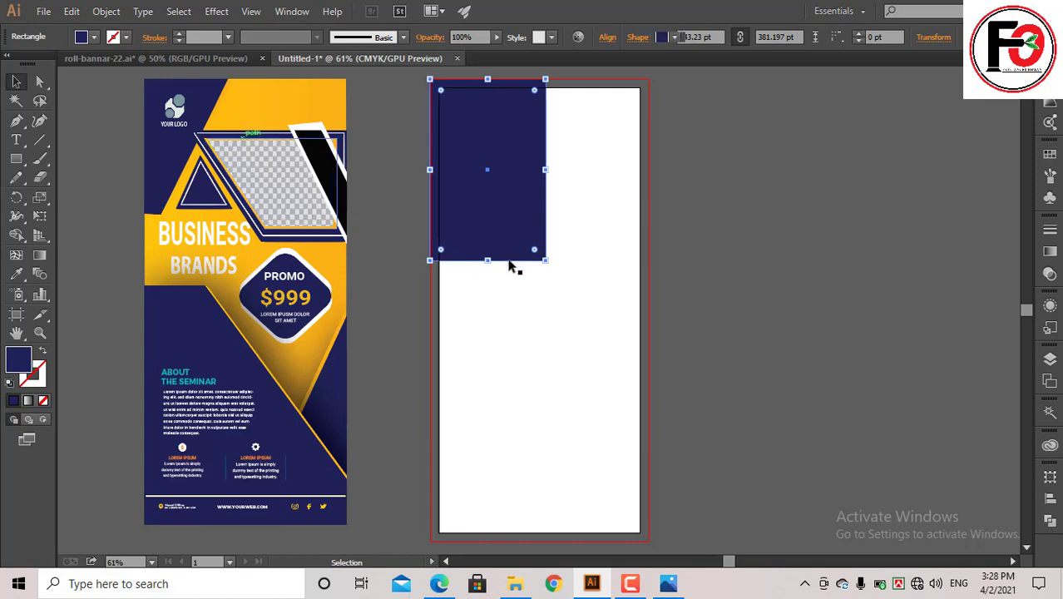
- Slant the navy rectangle's right side by moving its bottom-right anchor left
key("a")
left_click(545, 261)
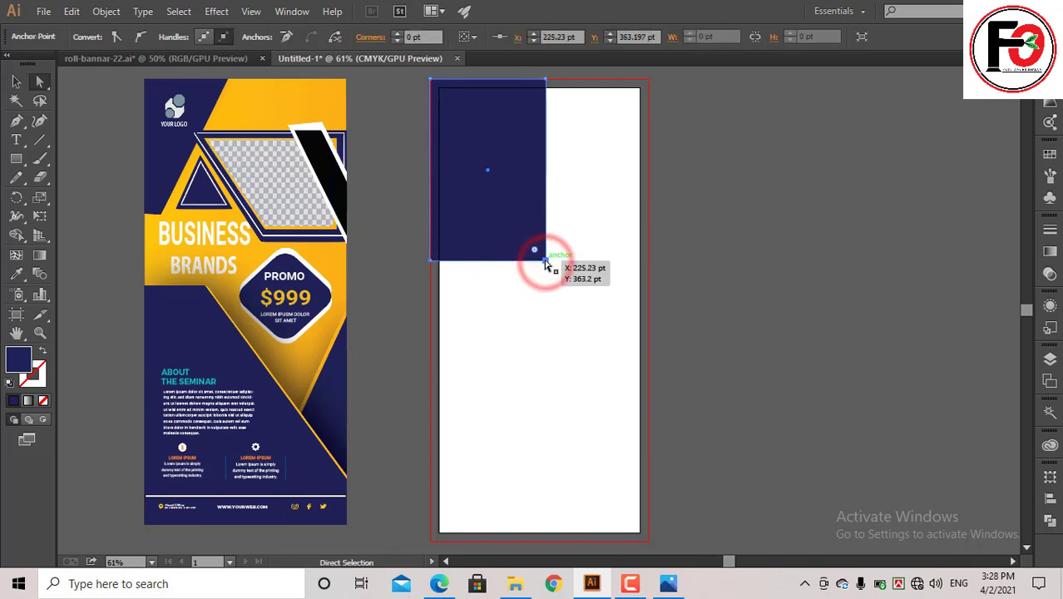
mouse_move(545, 261)
left_mouse_down()
mouse_move(443, 261)
mouse_move(457, 264)
left_mouse_up()
left_click(457, 263)
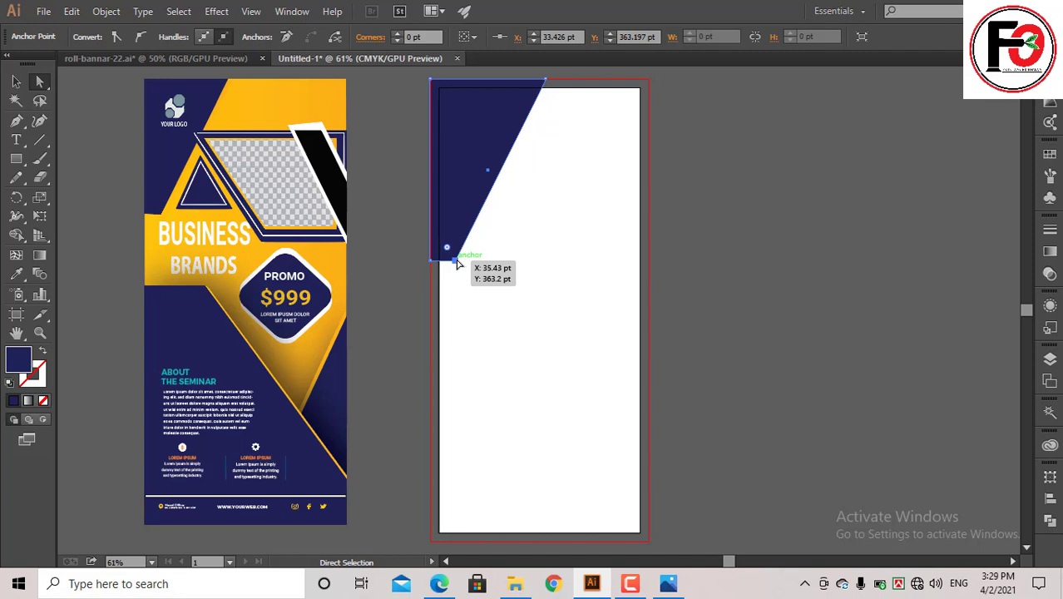
left_click_drag(456, 263, 457, 265)
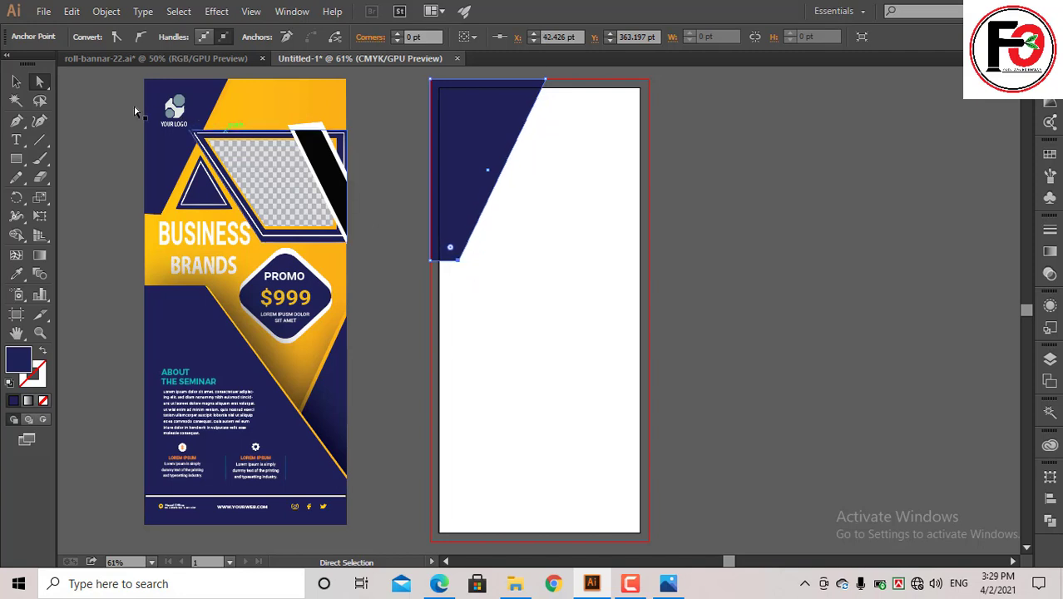
left_click(12, 81)
left_click(86, 149)
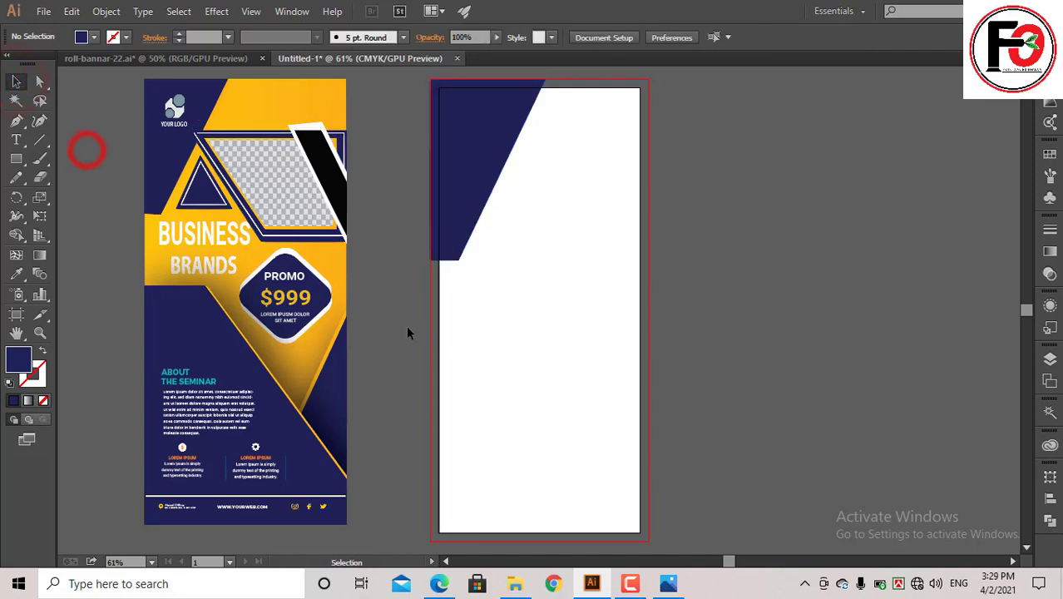
- Draw a second navy rectangle below-right of the slanted shape
left_click(16, 157)
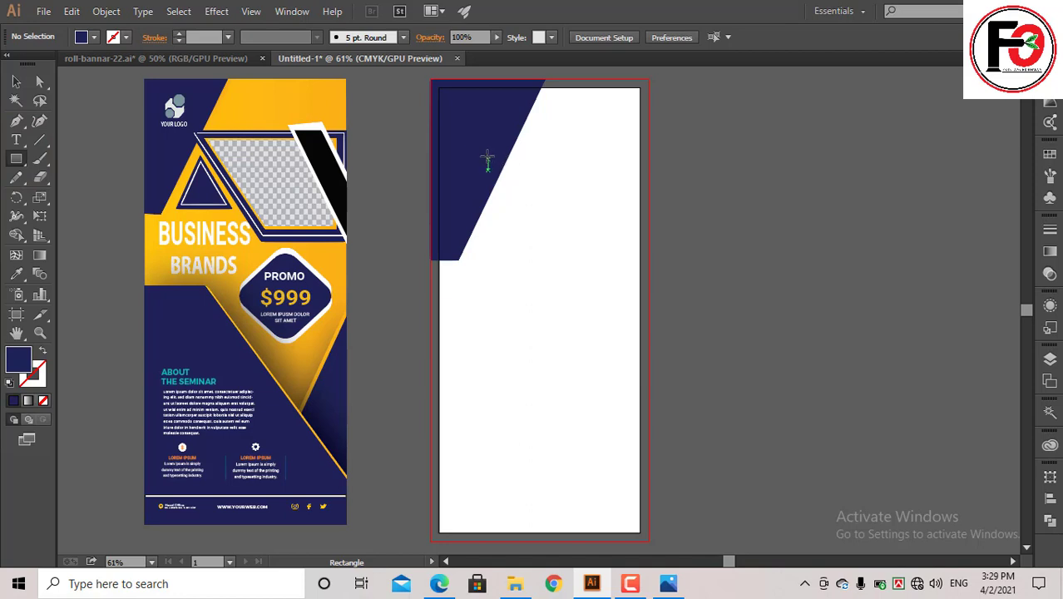
mouse_move(487, 157)
left_mouse_down()
mouse_move(647, 250)
mouse_move(648, 309)
left_mouse_up()
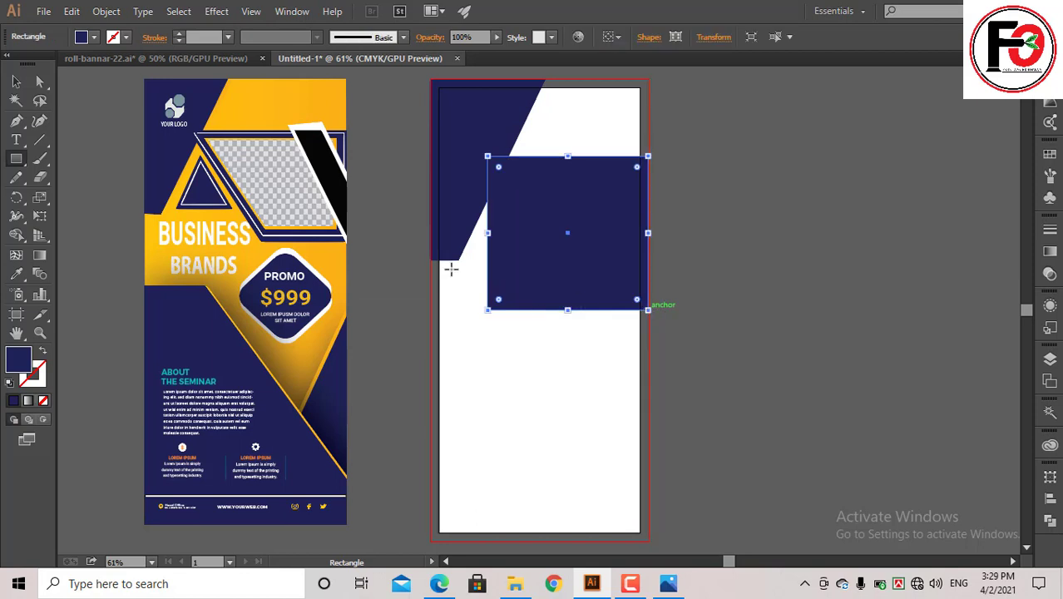
left_click(15, 80)
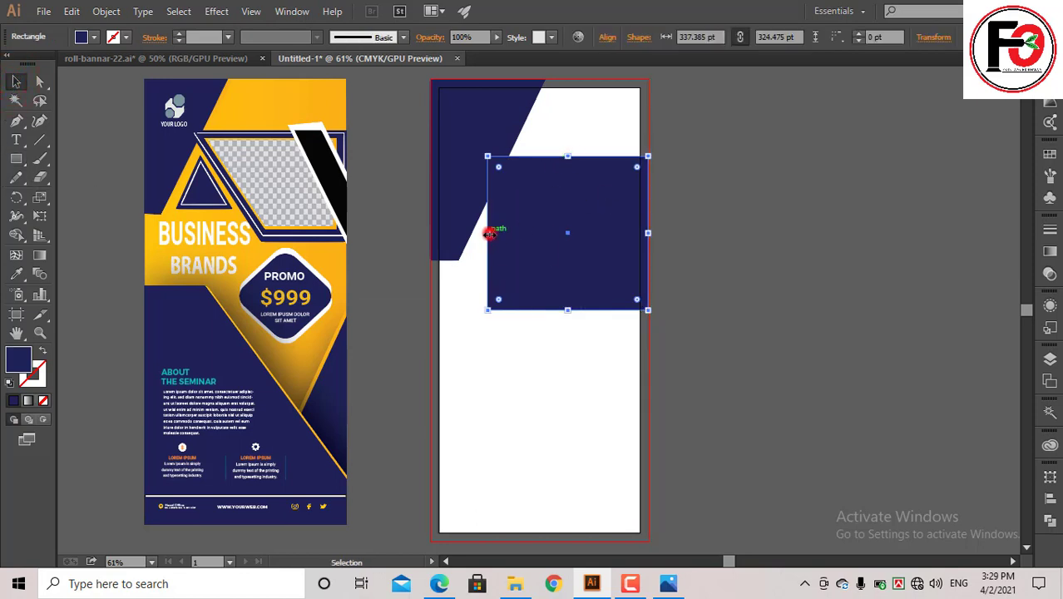
- Slant the second rectangle's left side by sliding its bottom-left anchor right
left_click_drag(490, 234, 481, 233)
left_click(39, 80)
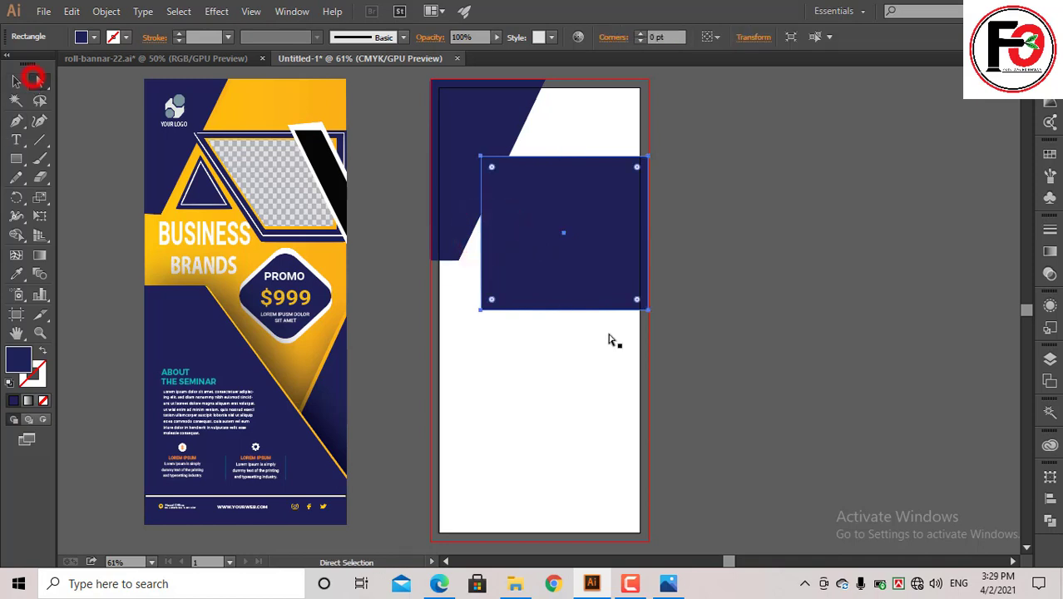
left_click_drag(480, 309, 568, 310)
left_click(548, 376)
left_click(626, 223)
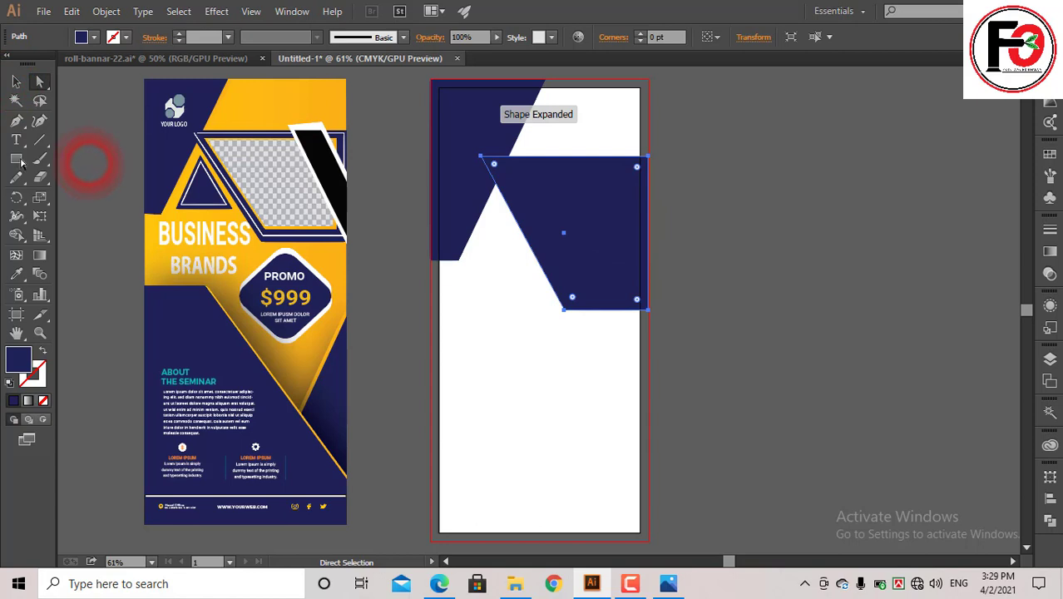
- Shorten the slanted second shape by raising its bottom edge
left_click(16, 80)
left_click(564, 232)
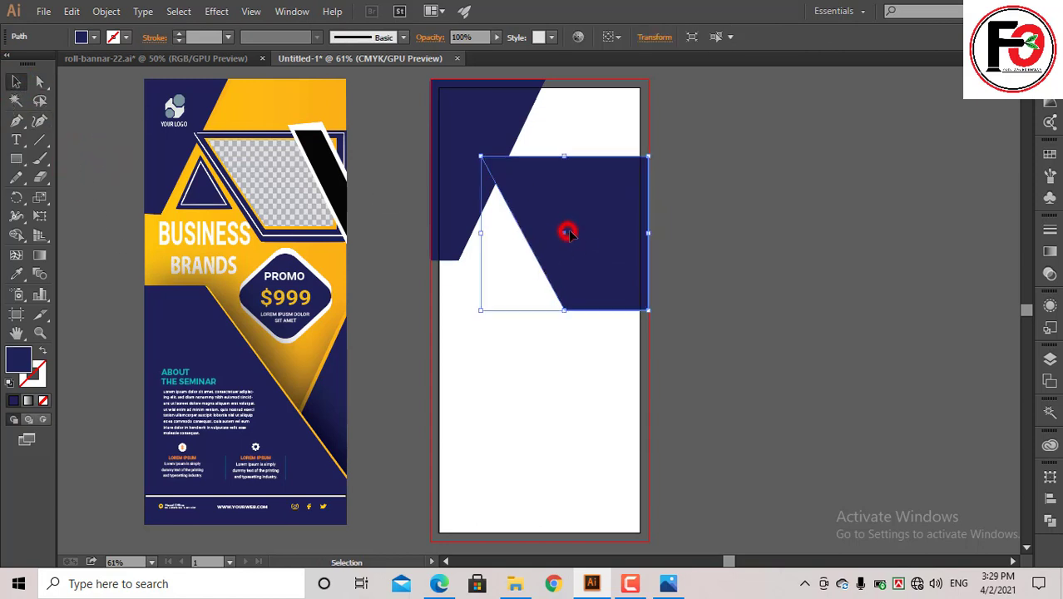
left_click_drag(564, 309, 566, 289)
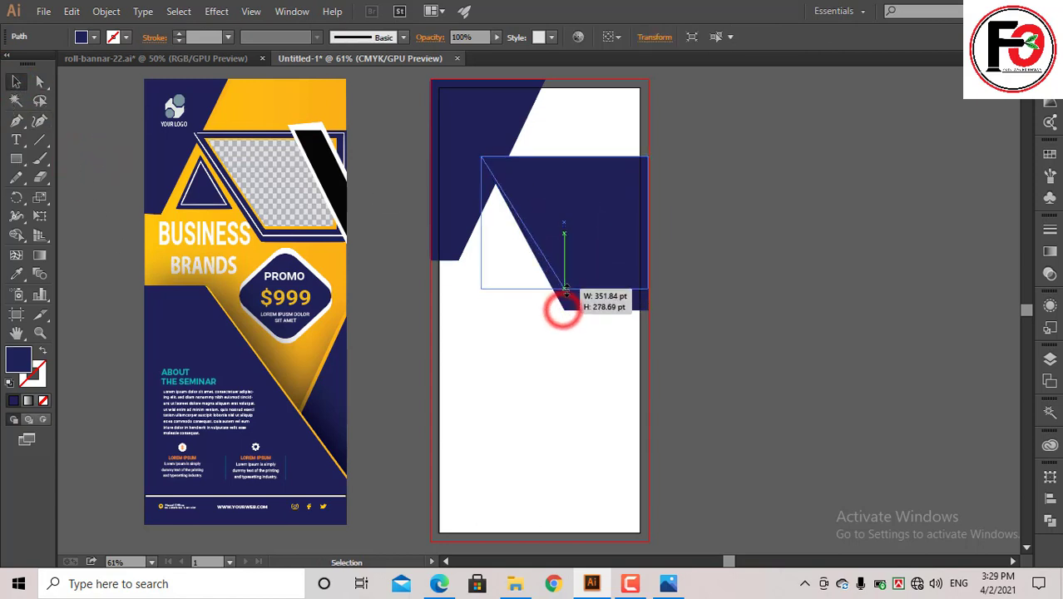
left_click(562, 172)
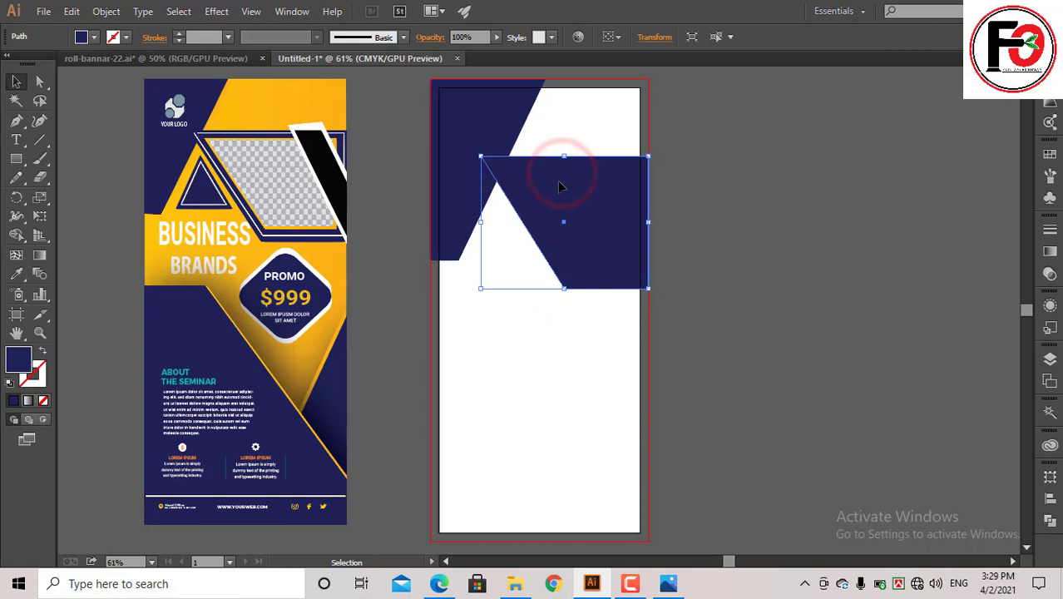
left_click(509, 355)
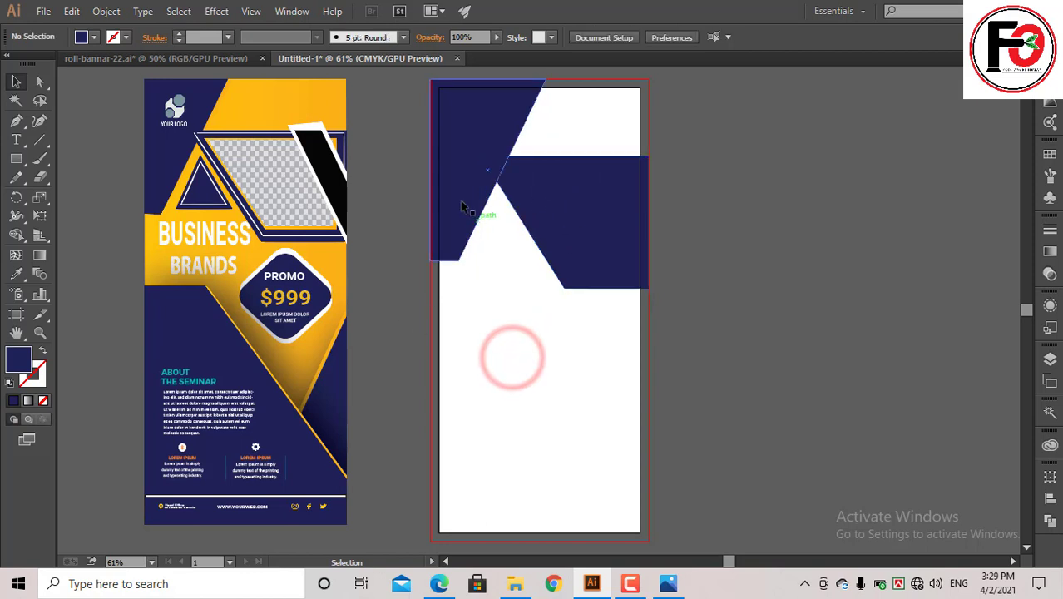
- Copy the slanted shape out to the right of the artboard and repeat the copy
left_click(460, 199)
left_click(566, 233)
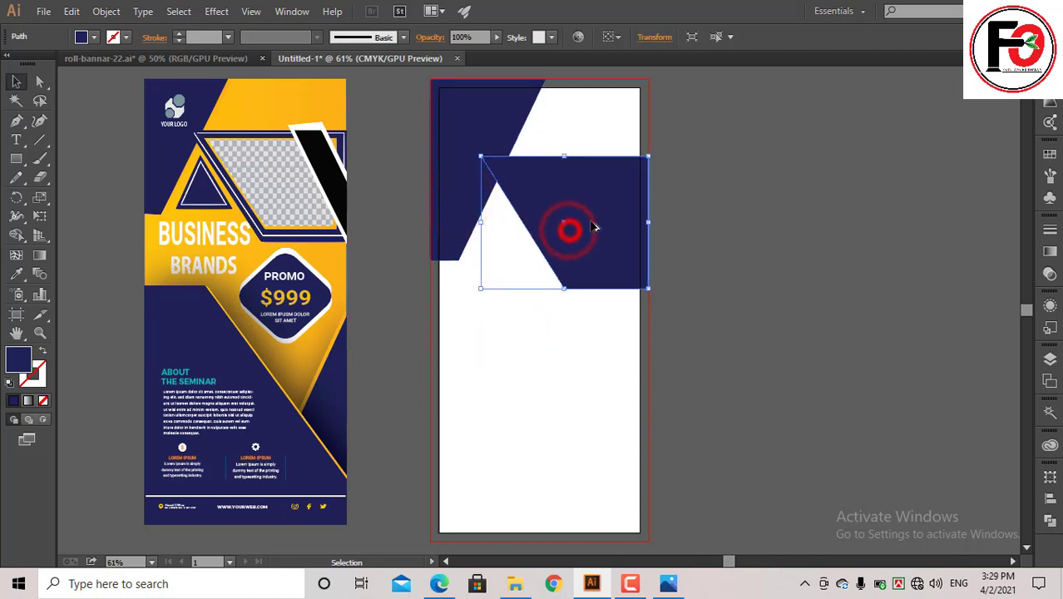
mouse_move(566, 232)
left_mouse_down()
mouse_move(780, 274)
mouse_move(612, 242)
left_mouse_up()
key("ctrl+d")
- Shrink and nudge the navy shape slightly, giving it a thin white outline
left_click(875, 436)
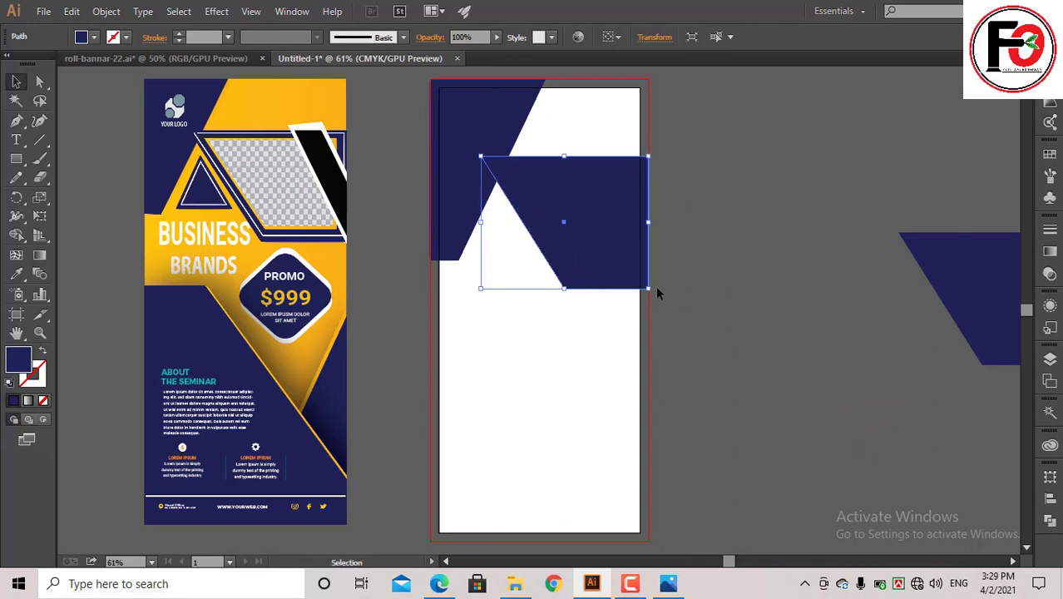
left_click_drag(650, 289, 642, 283)
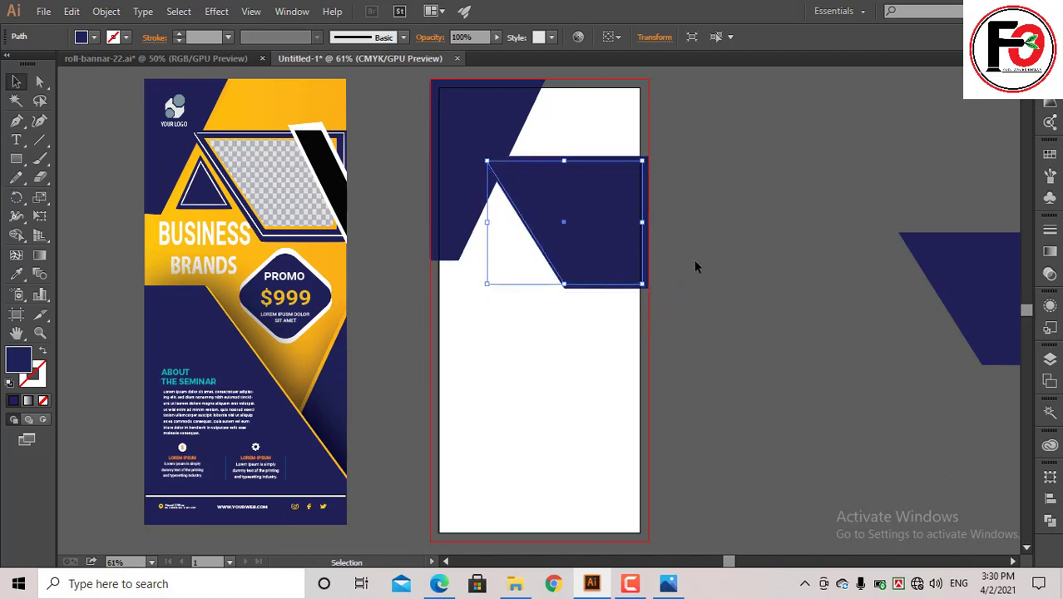
key("Right")
key("Right")
key("Right")
key("Right")
key("Right")
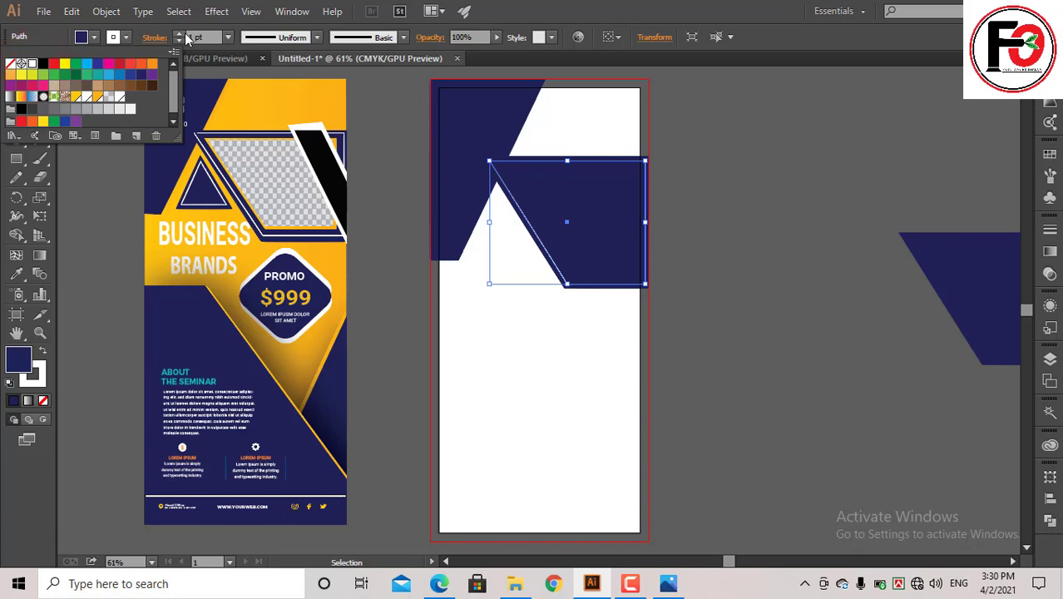
left_click(179, 37)
left_click(115, 306)
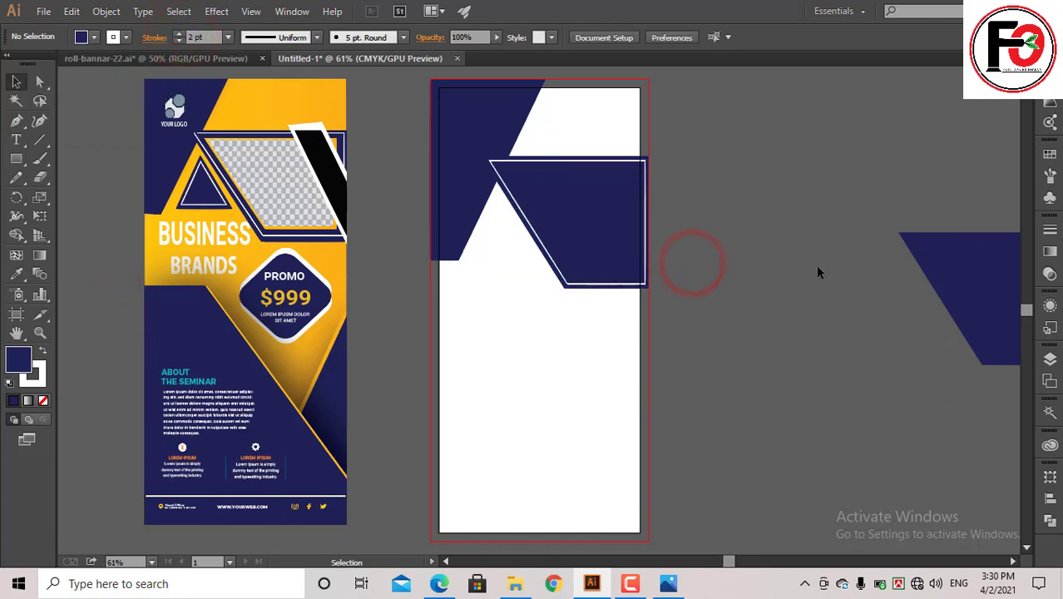
- Duplicate the middle parallelogram offset to the right
left_click(966, 264)
left_click(584, 227)
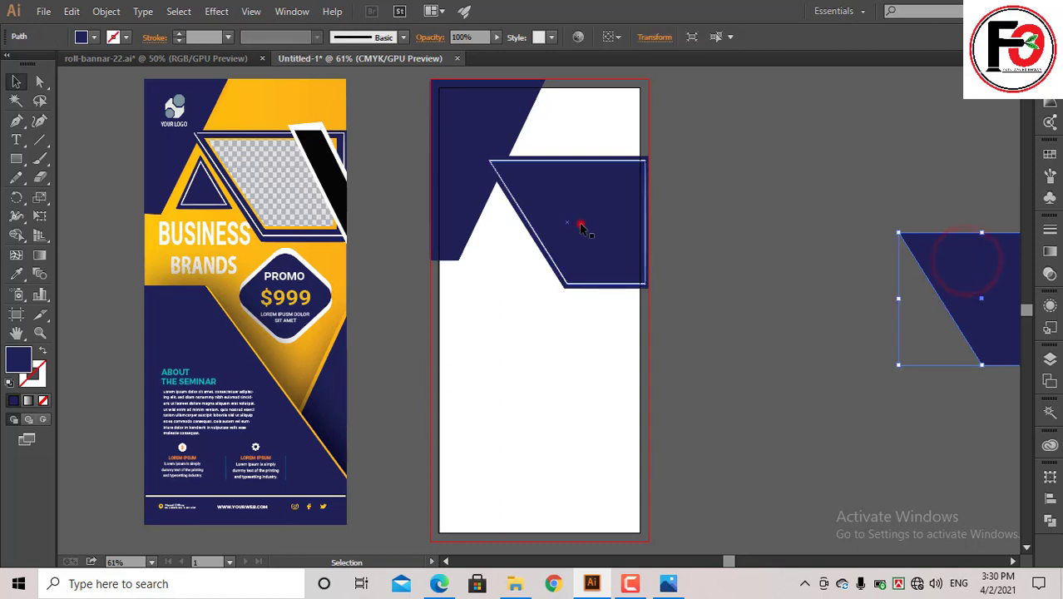
mouse_move(587, 227)
left_mouse_down()
mouse_move(744, 281)
mouse_move(629, 276)
left_mouse_up()
left_click(743, 312)
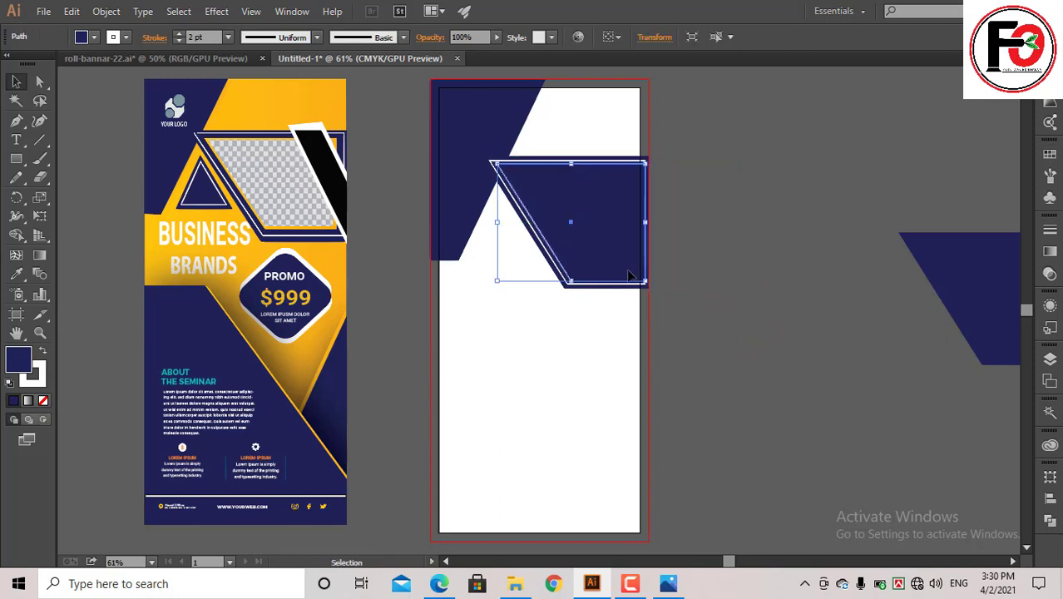
- Remove the outline and fill the frame shape with the reference yellow gradient
left_click(180, 41)
left_click(135, 155)
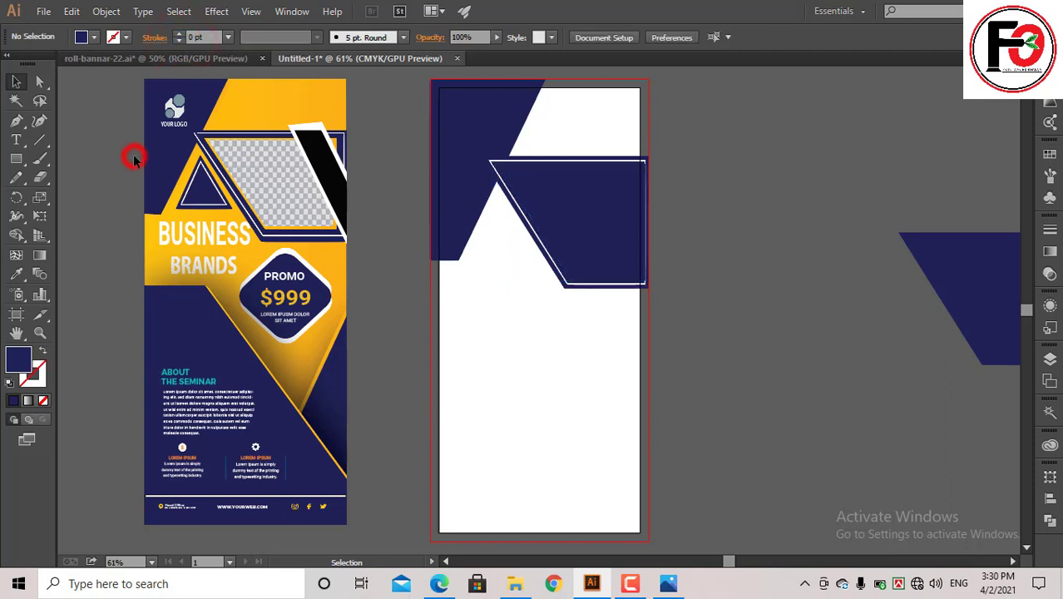
left_click(597, 246)
left_click(16, 273)
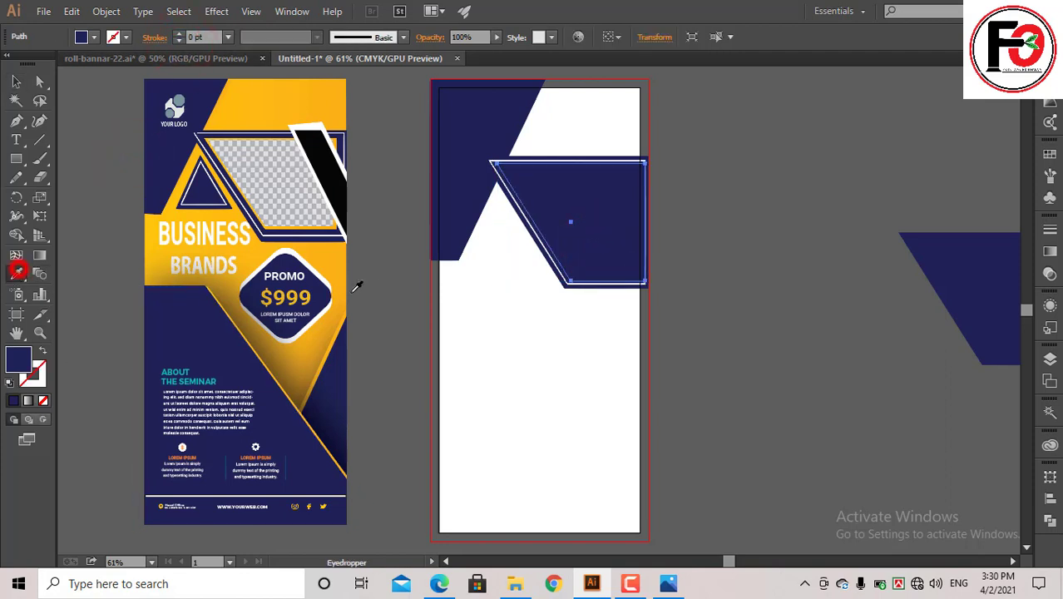
left_click(352, 260)
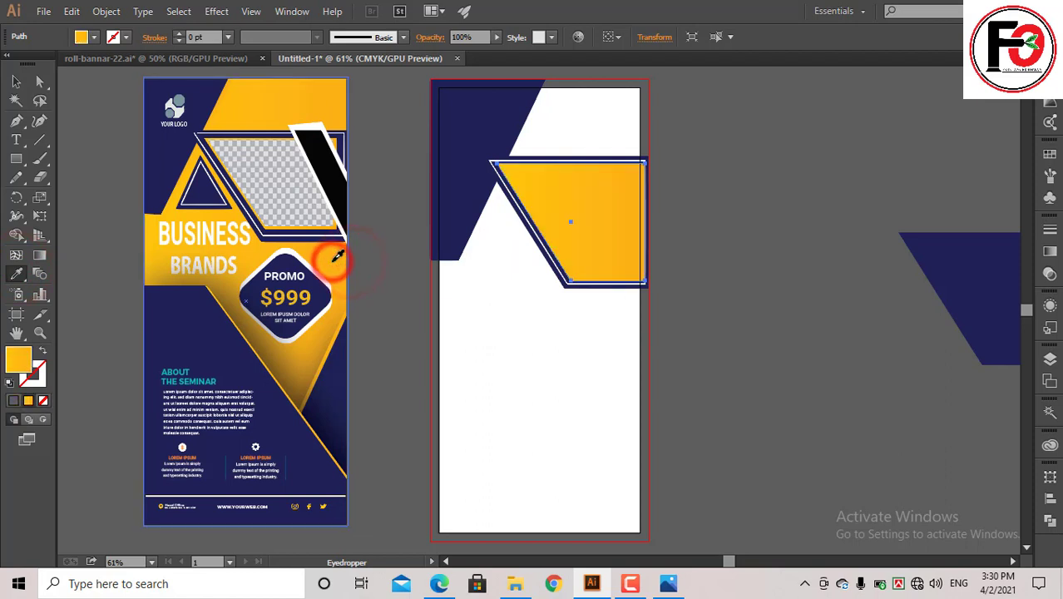
key("v")
left_click(418, 355)
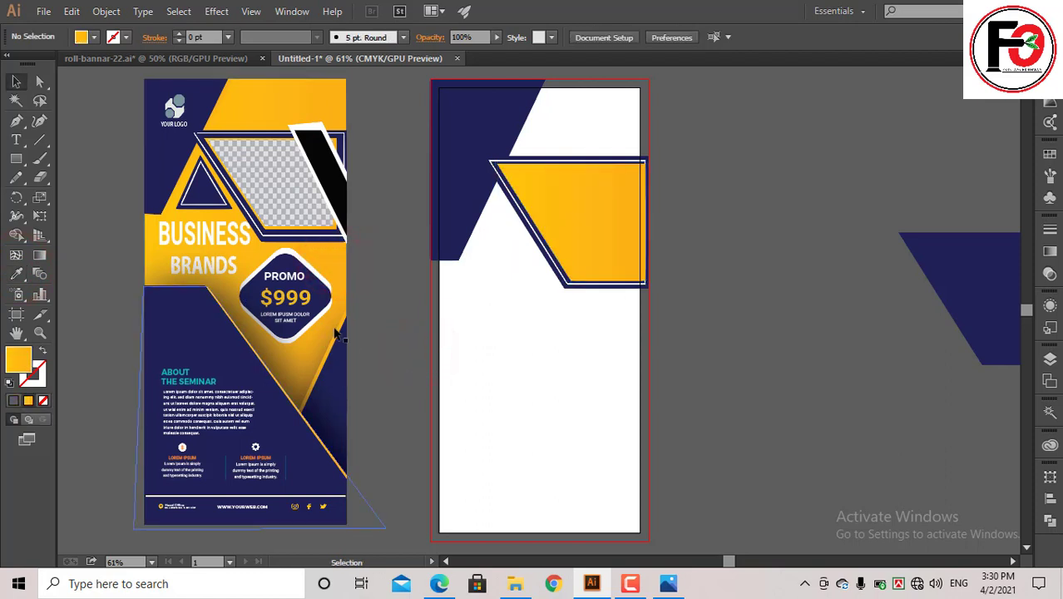
- Draw a closed yellow triangle with the Pen tool below the navy corner
left_click(459, 244)
left_click(434, 243)
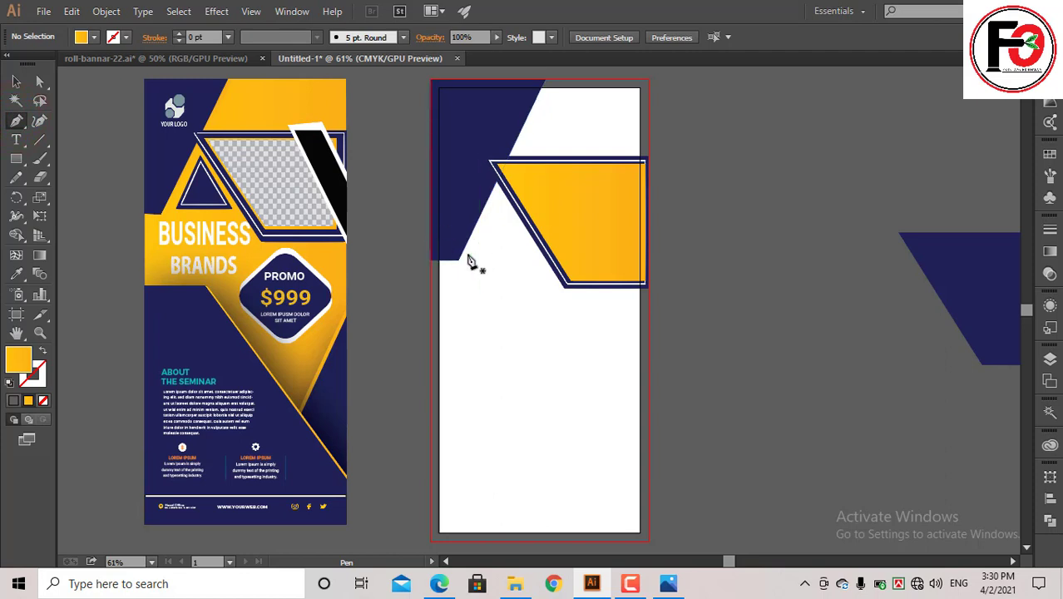
left_click(466, 253)
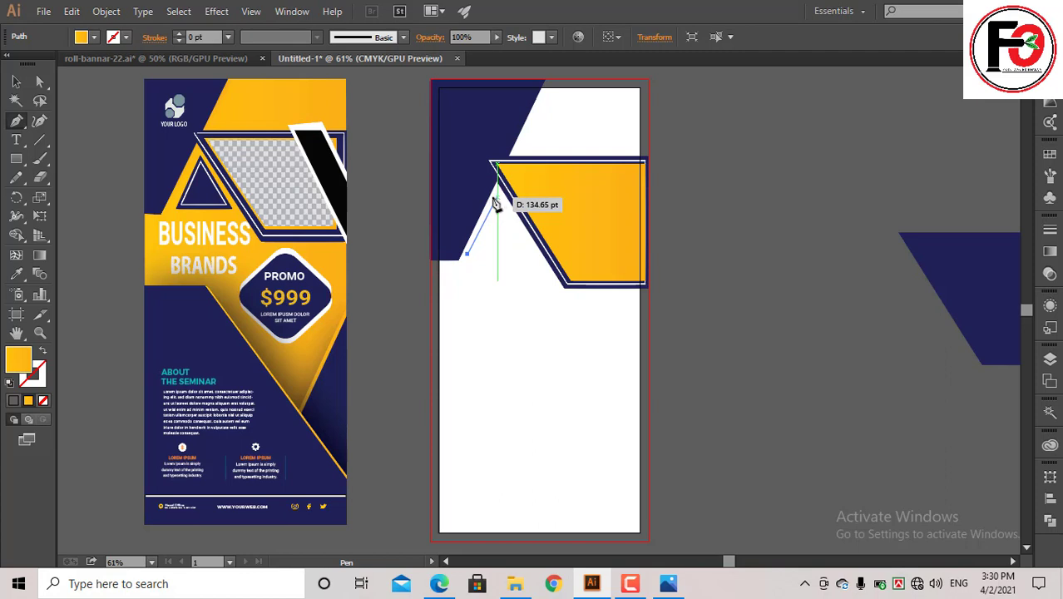
left_click(496, 201)
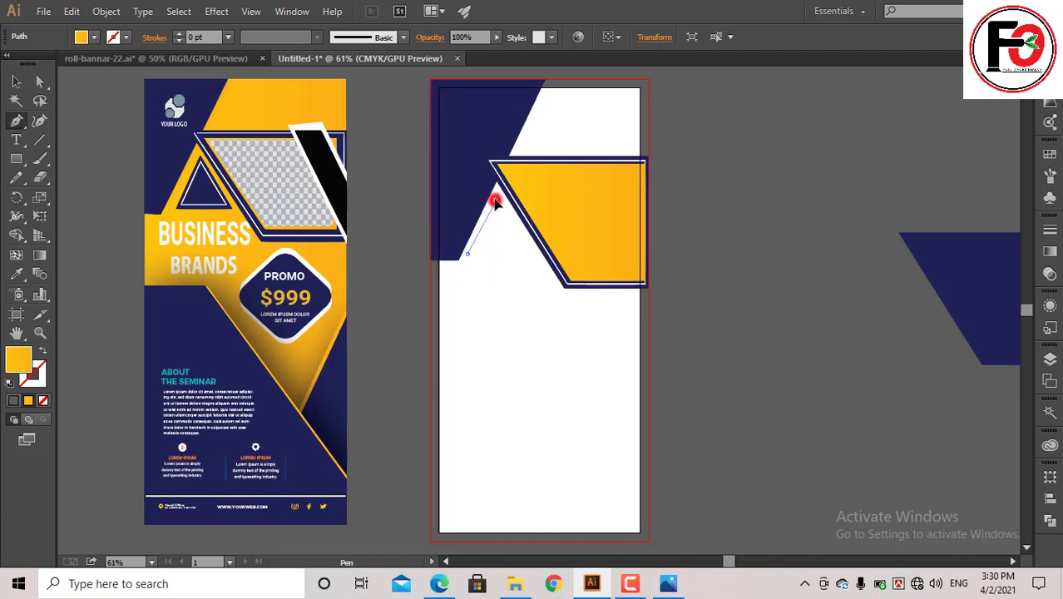
left_click(536, 255)
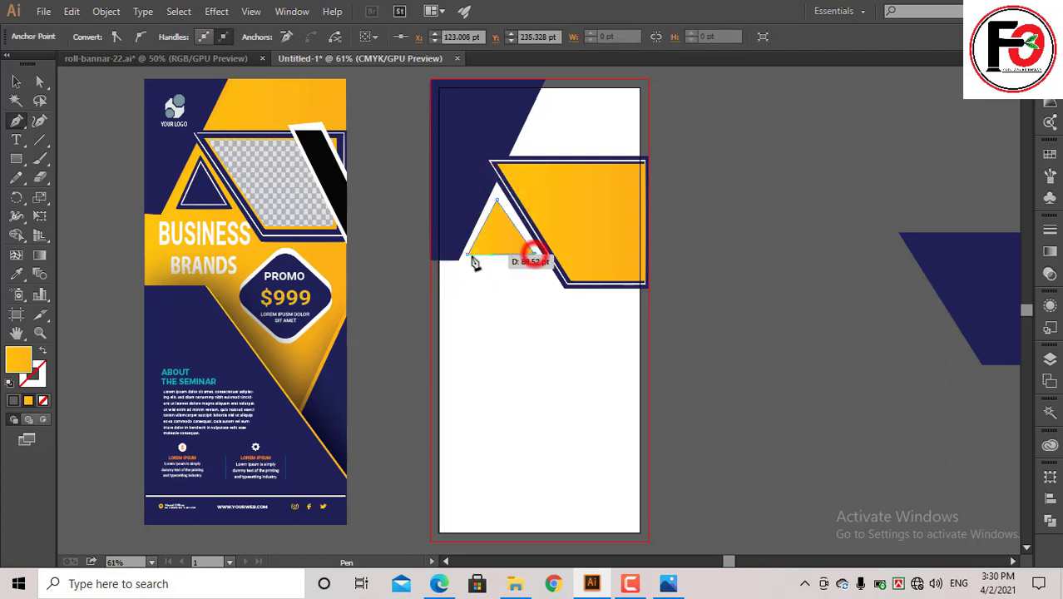
left_click(467, 254)
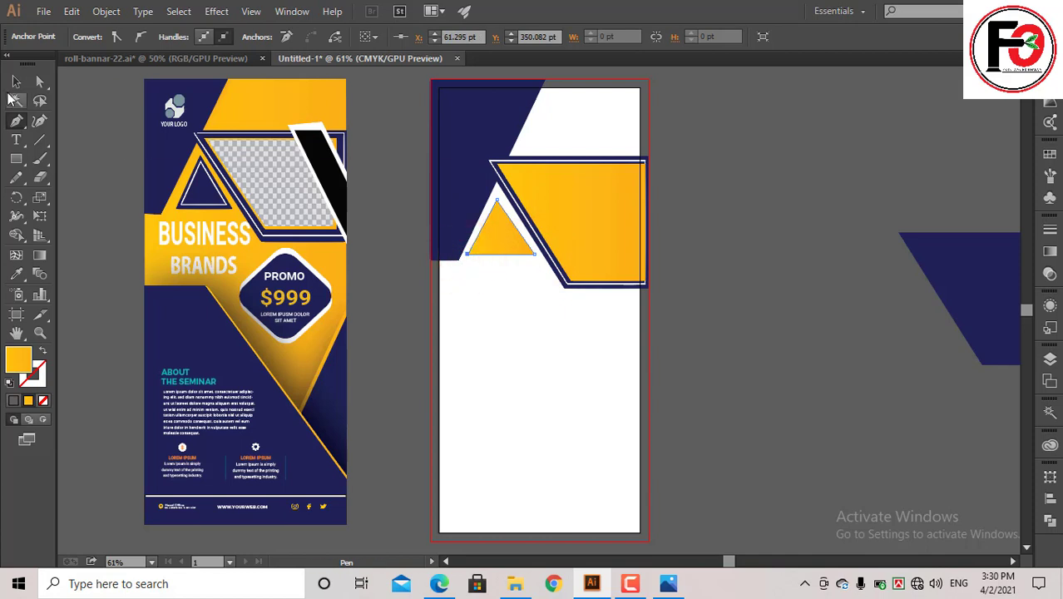
left_click(16, 82)
left_click(83, 189)
- Reposition the triangle and pull its bottom-left and bottom-right anchors inward
scroll(505, 245, "up", 1)
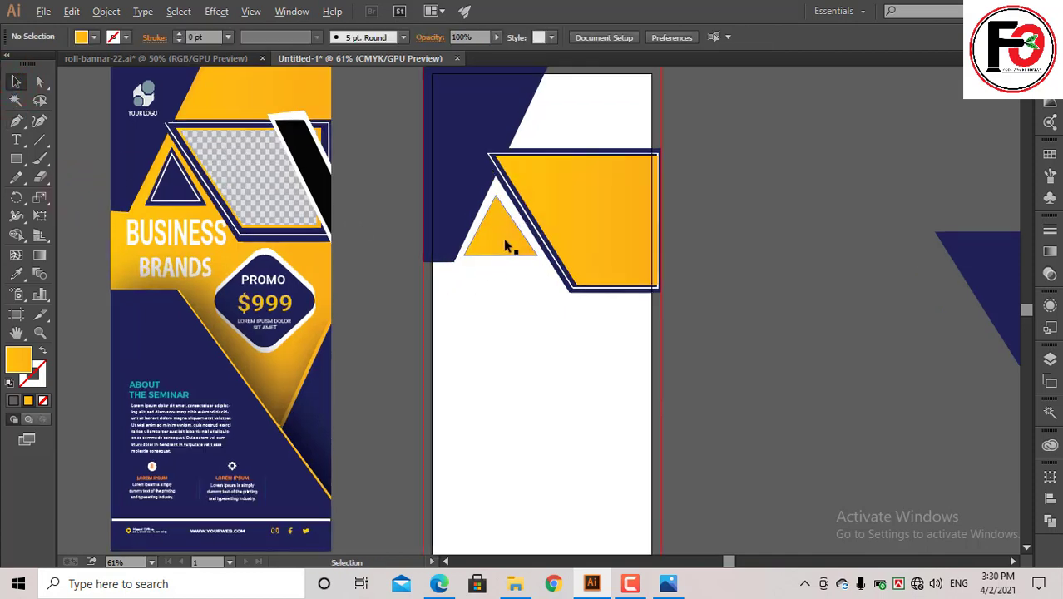
scroll(502, 258, "up", 3)
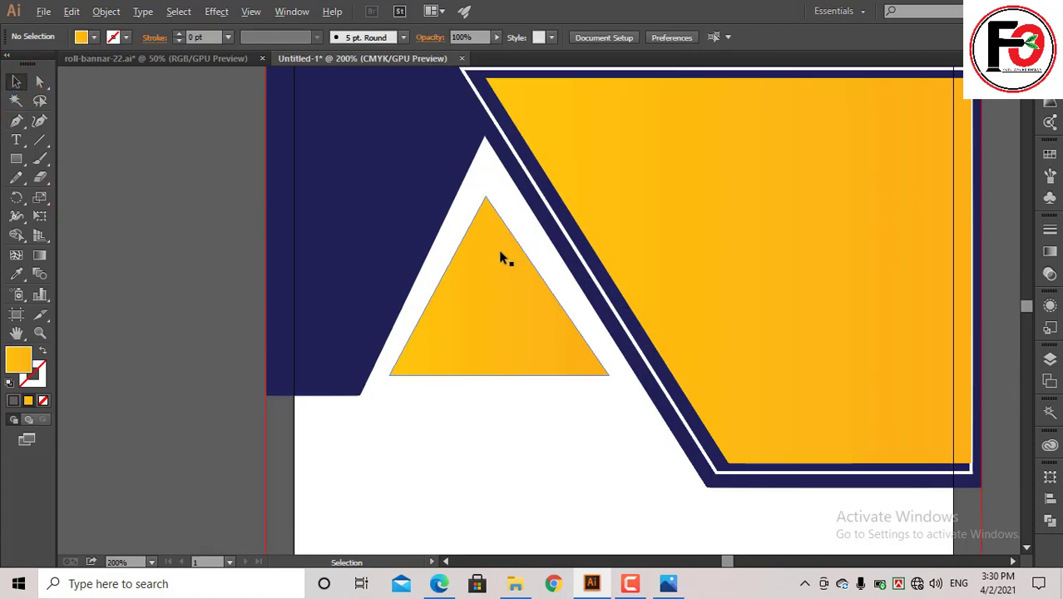
left_click_drag(502, 273, 501, 287)
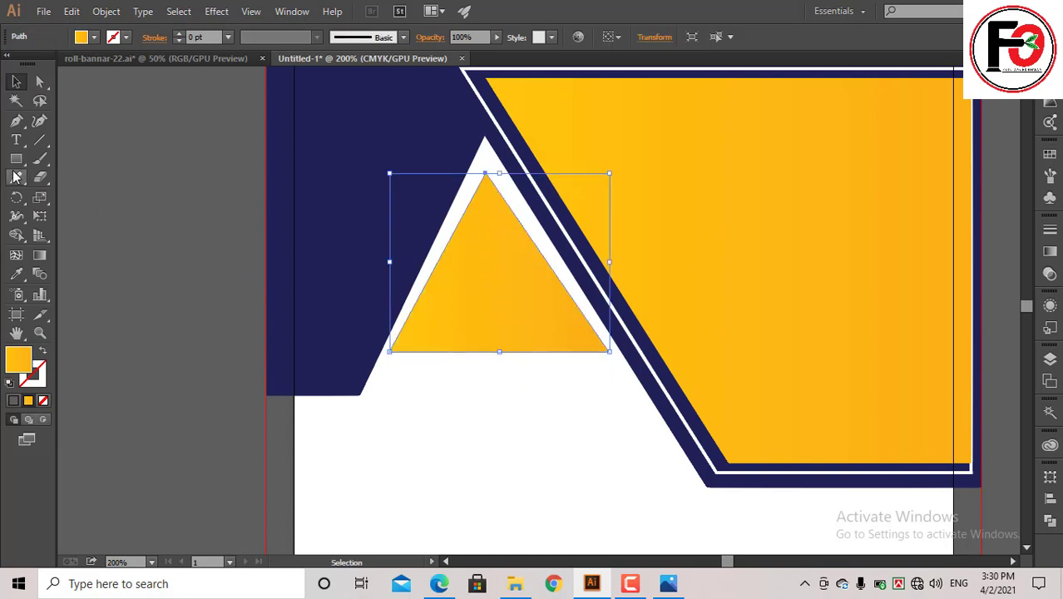
left_click(40, 82)
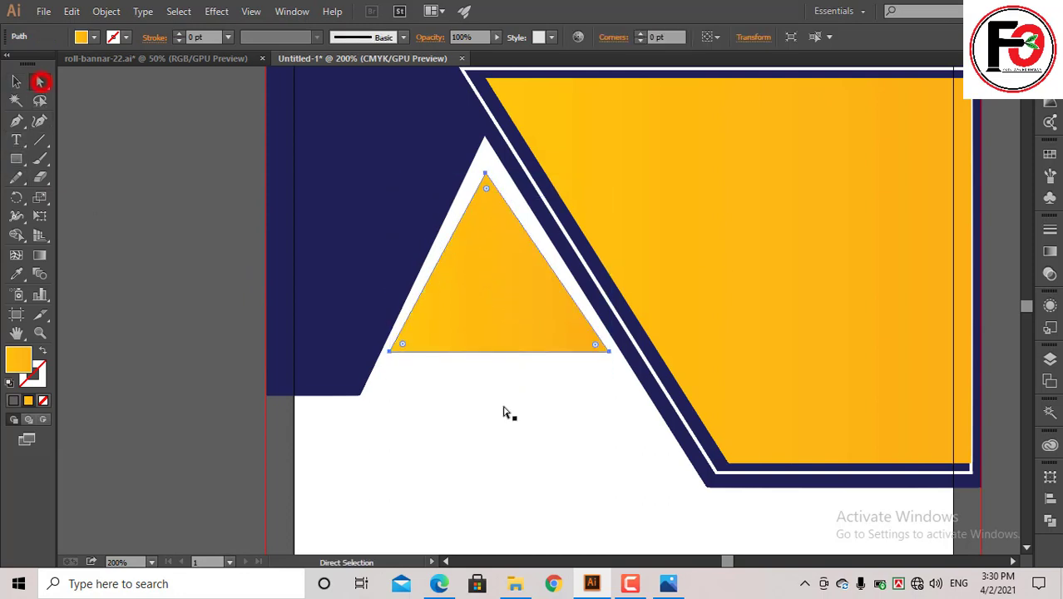
left_click(391, 350)
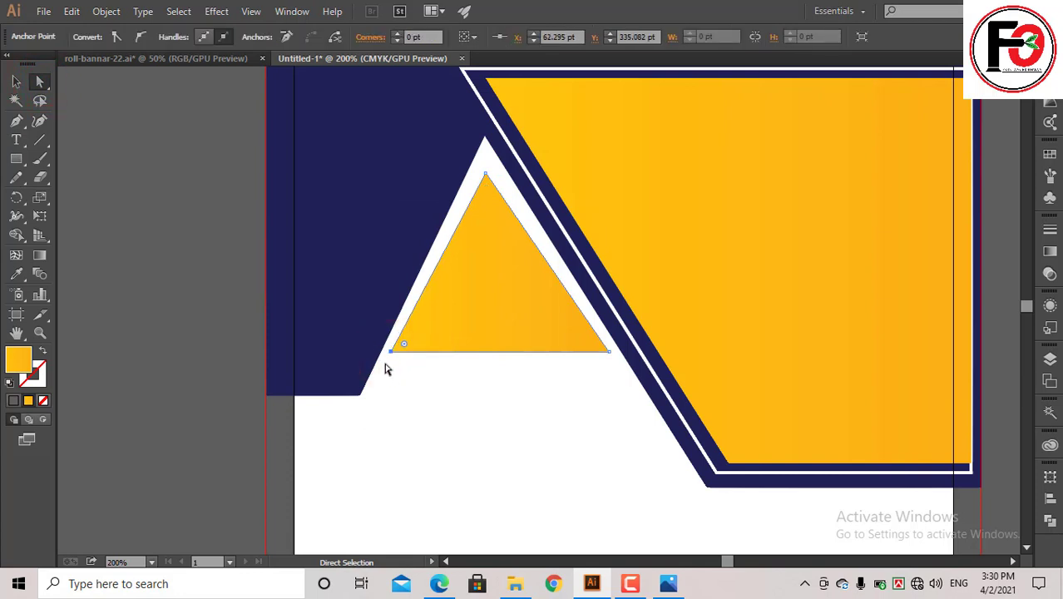
left_click(607, 351)
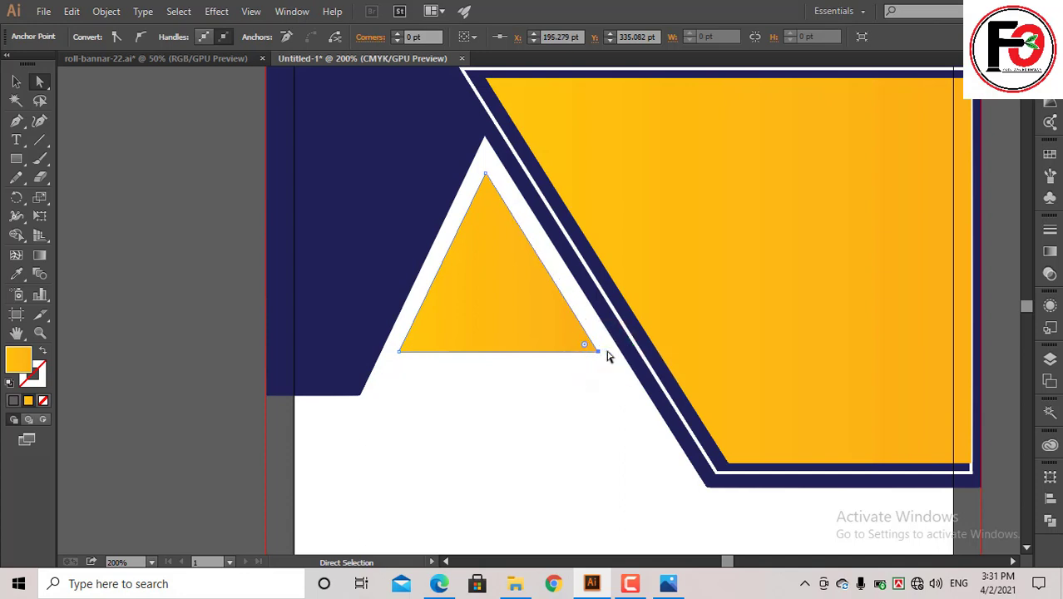
key("v")
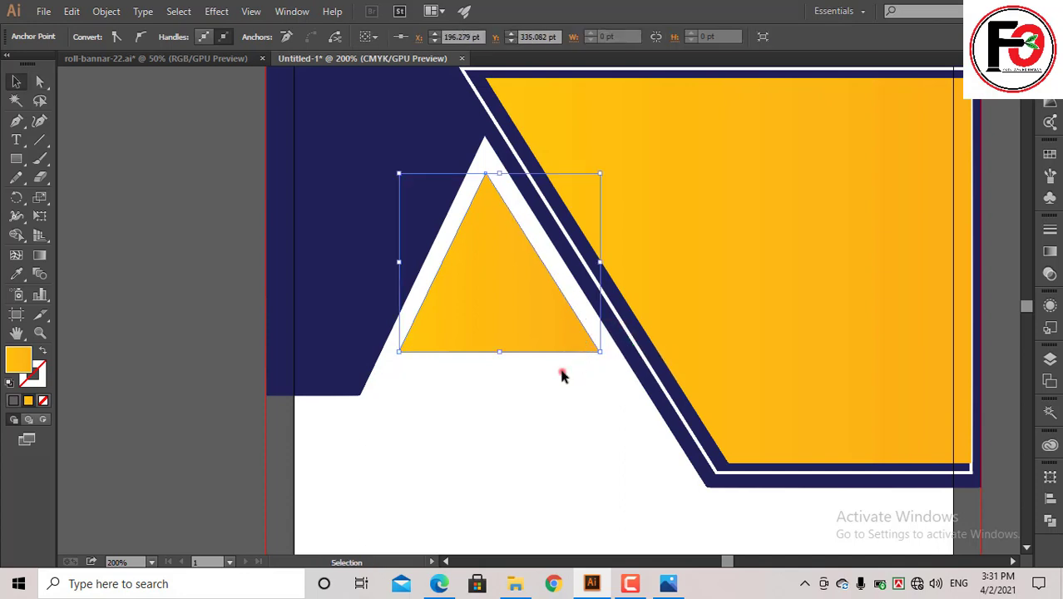
left_click(562, 377)
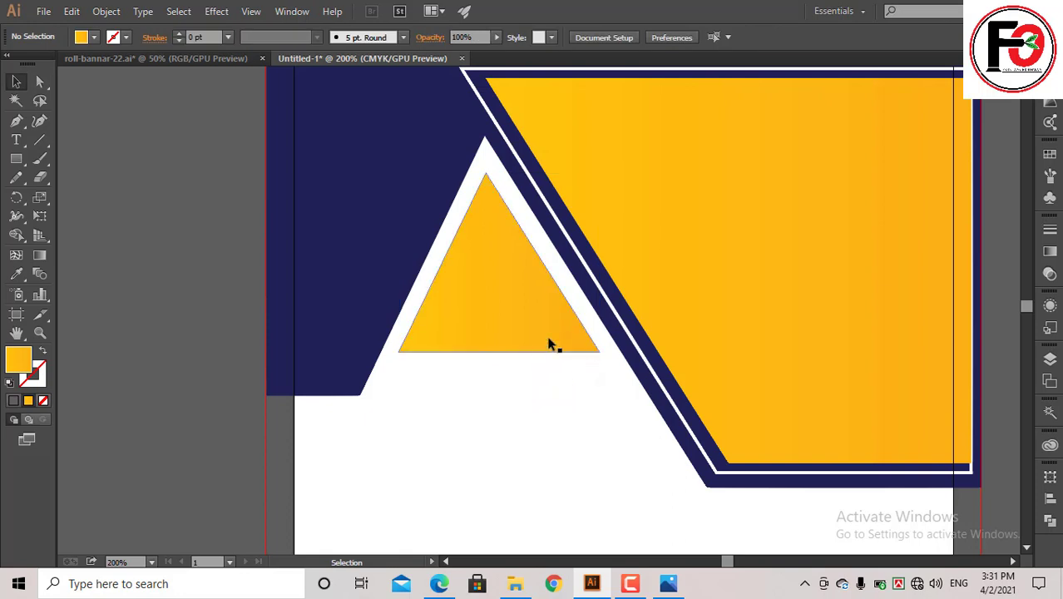
- Enlarge the yellow triangle slightly about its centre
left_click(549, 341)
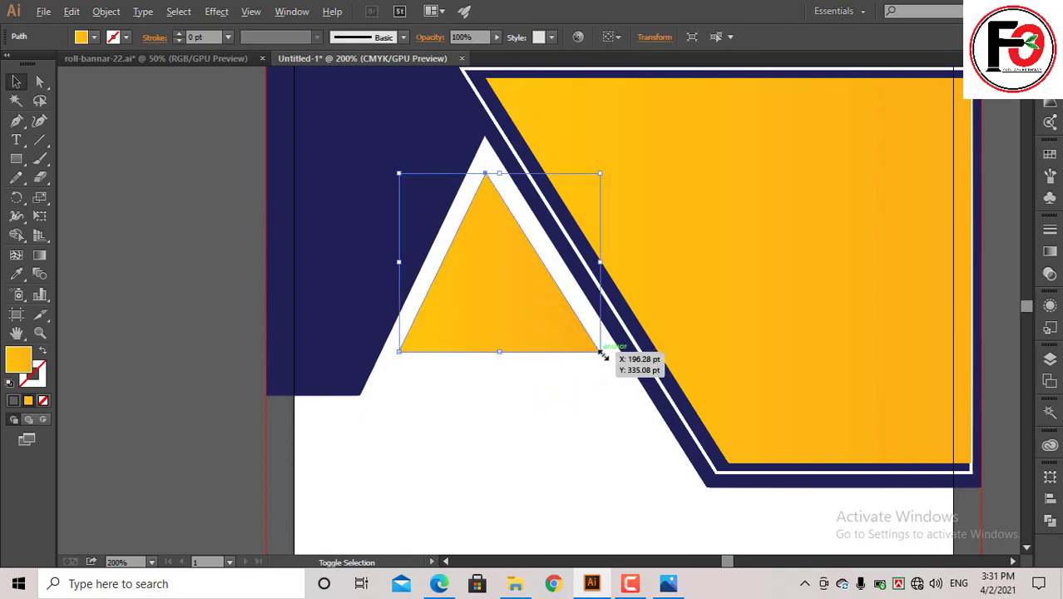
mouse_move(603, 354)
left_mouse_down()
mouse_move(612, 367)
mouse_move(598, 371)
left_mouse_up()
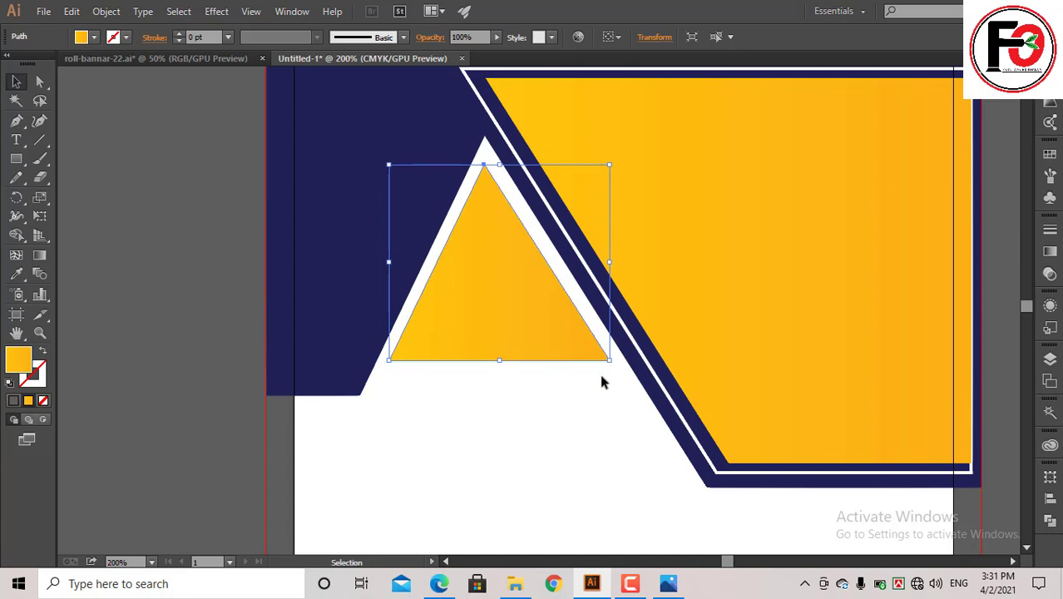
left_click(603, 403)
- Fill the small yellow triangle with the navy corner colour
scroll(599, 398, "down", 2)
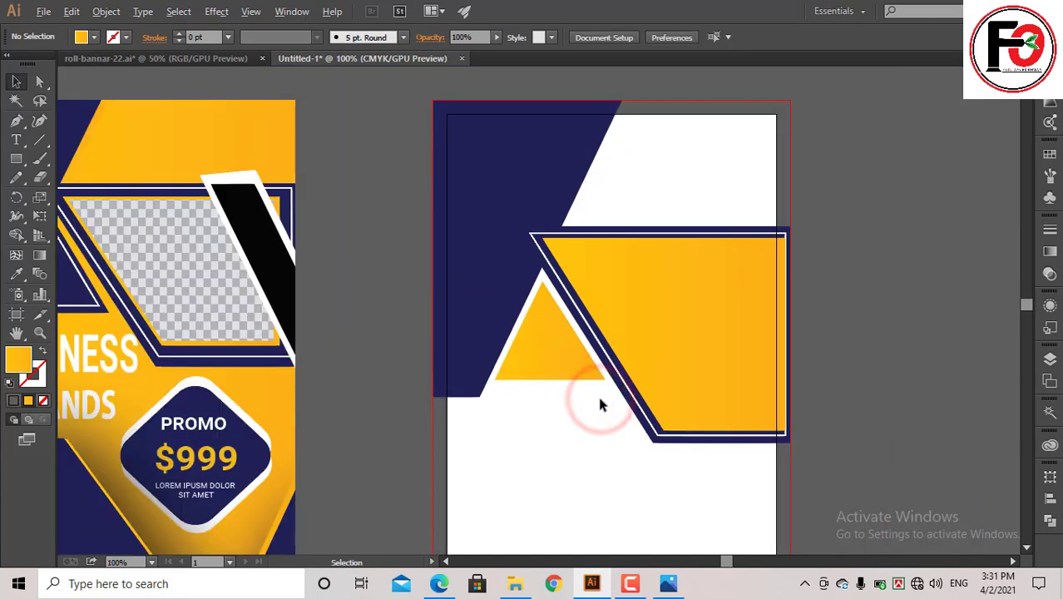
scroll(597, 392, "down", 1)
left_click(574, 320)
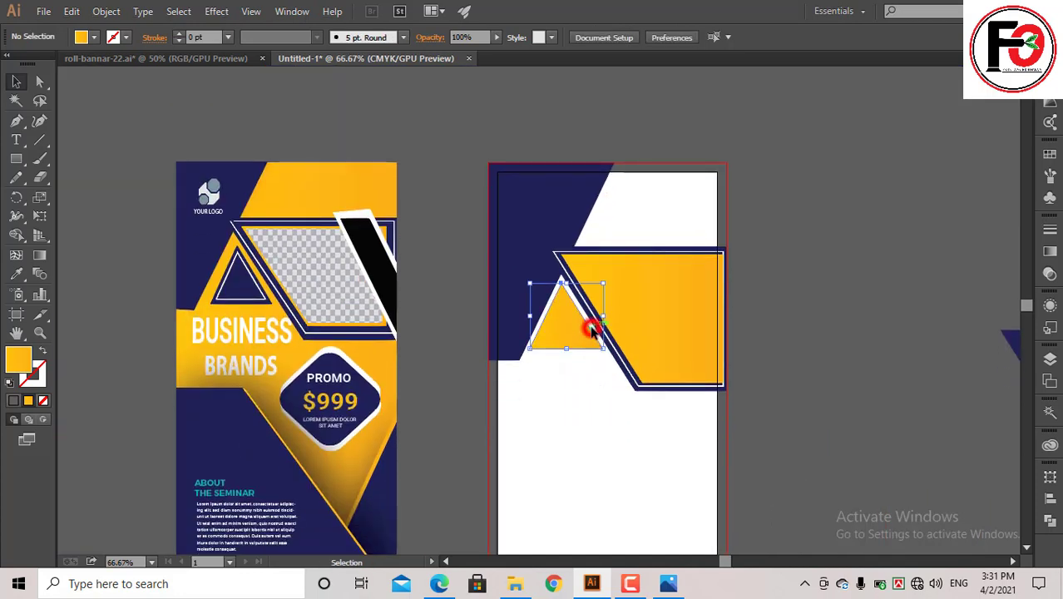
left_click(15, 275)
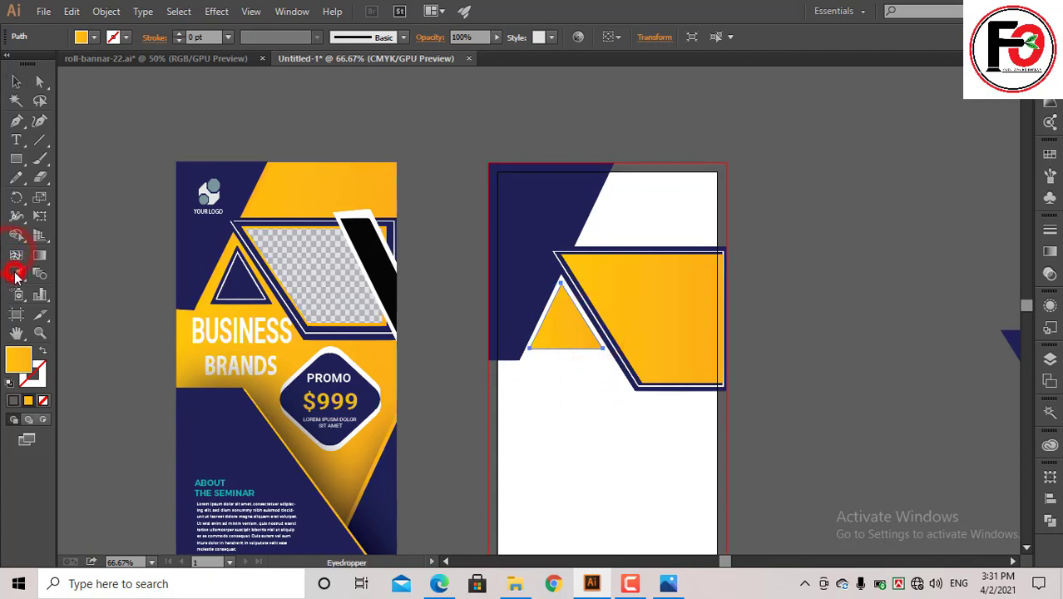
left_click(523, 197)
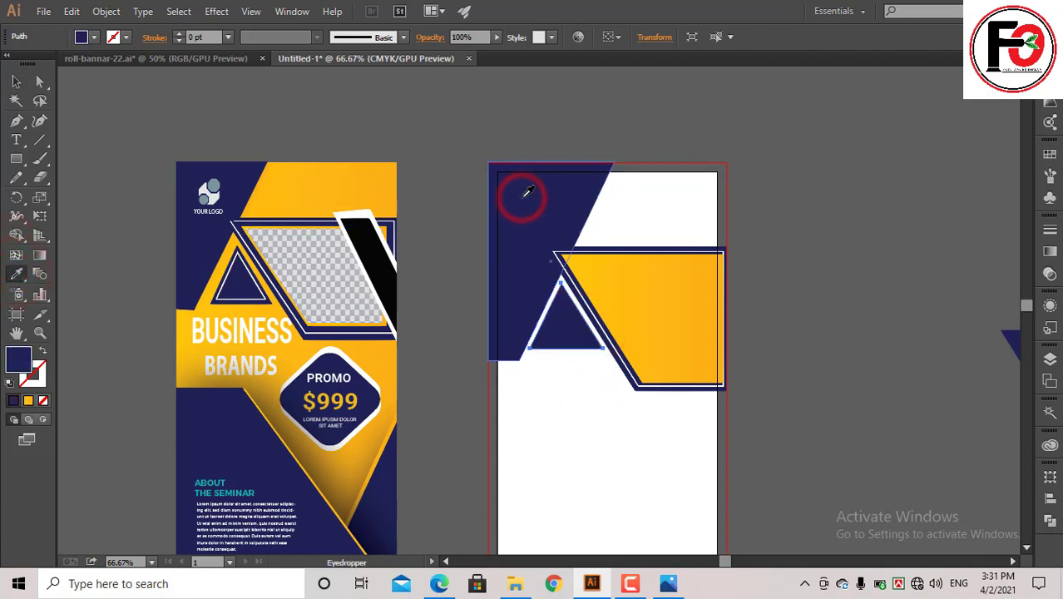
left_click(578, 383)
left_click(537, 259)
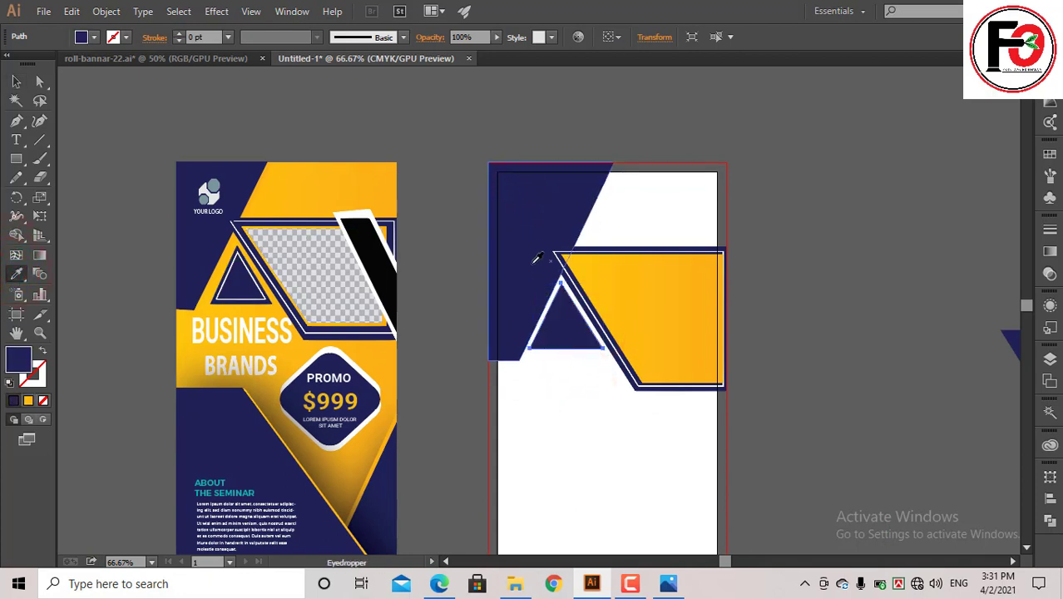
- Make a smaller navy copy of the triangle and move it into the original's place
left_click(533, 243)
left_click(570, 333)
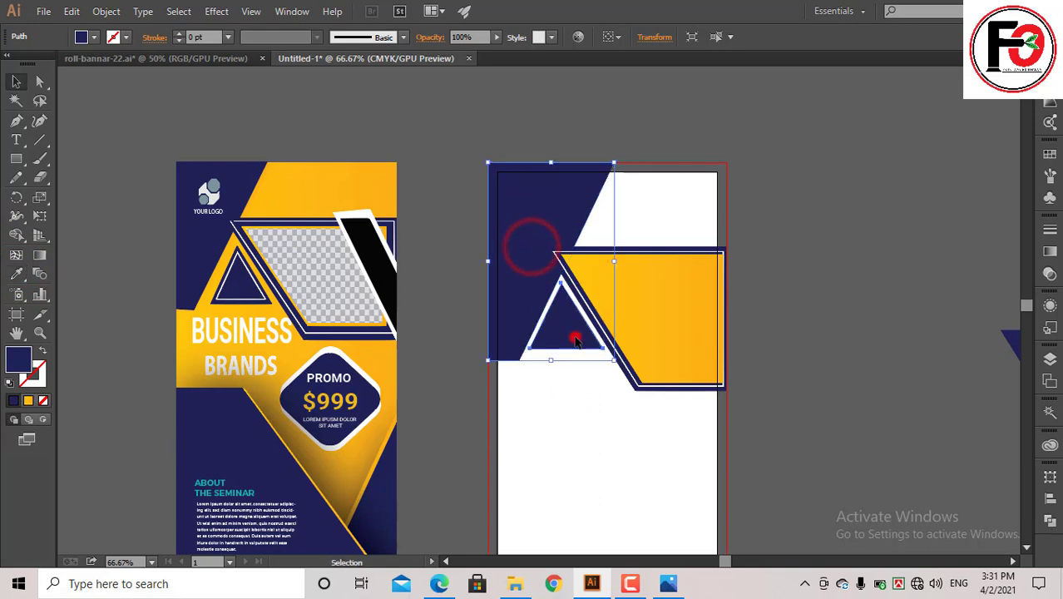
left_click(563, 399)
left_click(563, 318)
left_click_drag(563, 319, 563, 364)
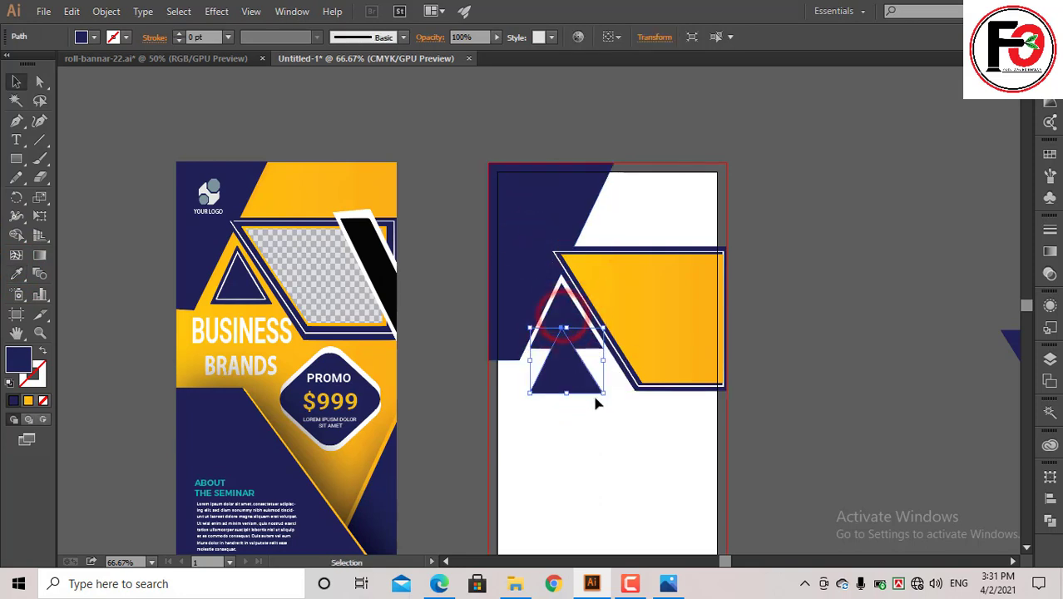
left_click_drag(604, 395, 581, 406)
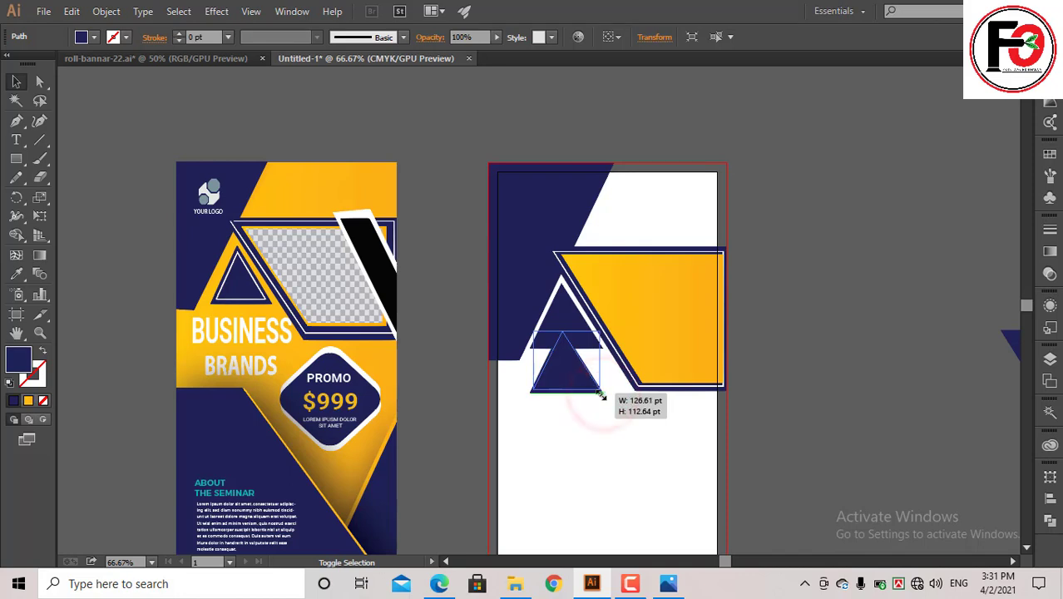
left_click(592, 414)
left_click_drag(570, 369, 572, 331)
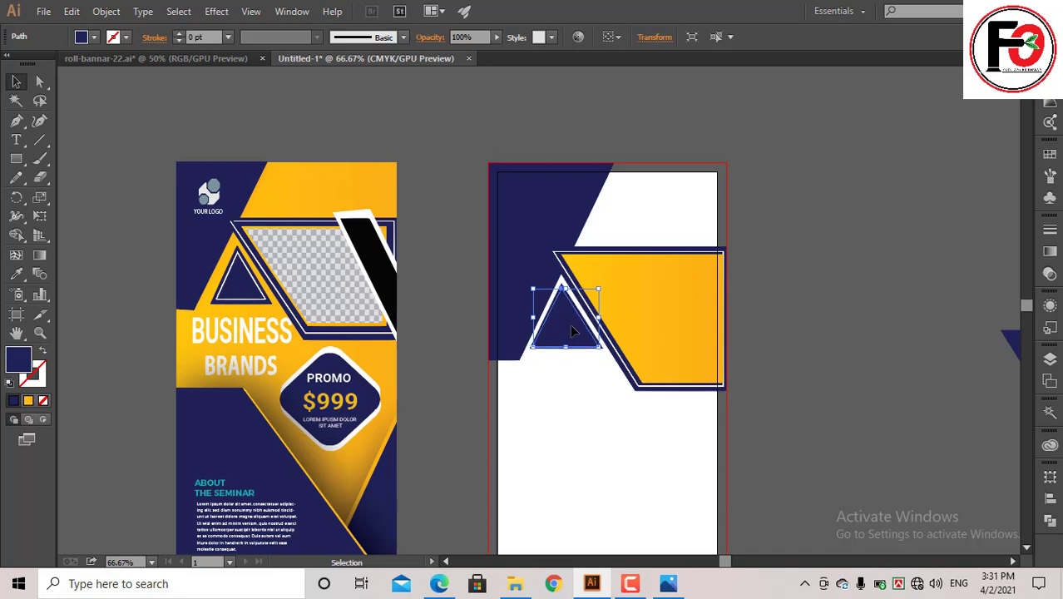
- Give the small navy triangle the frame's white 2 pt outline
left_click(16, 275)
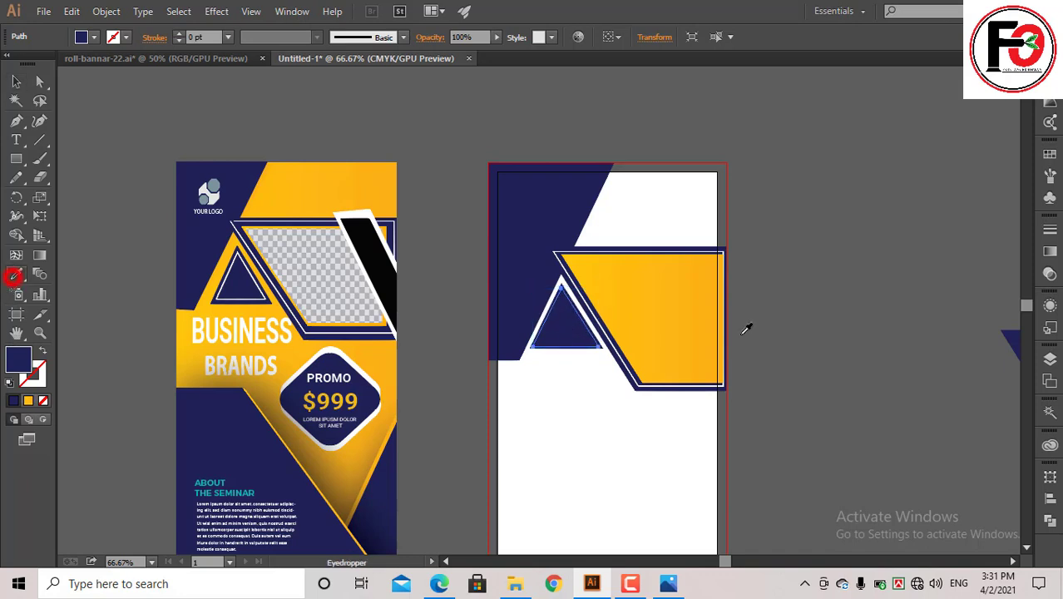
left_click(654, 384)
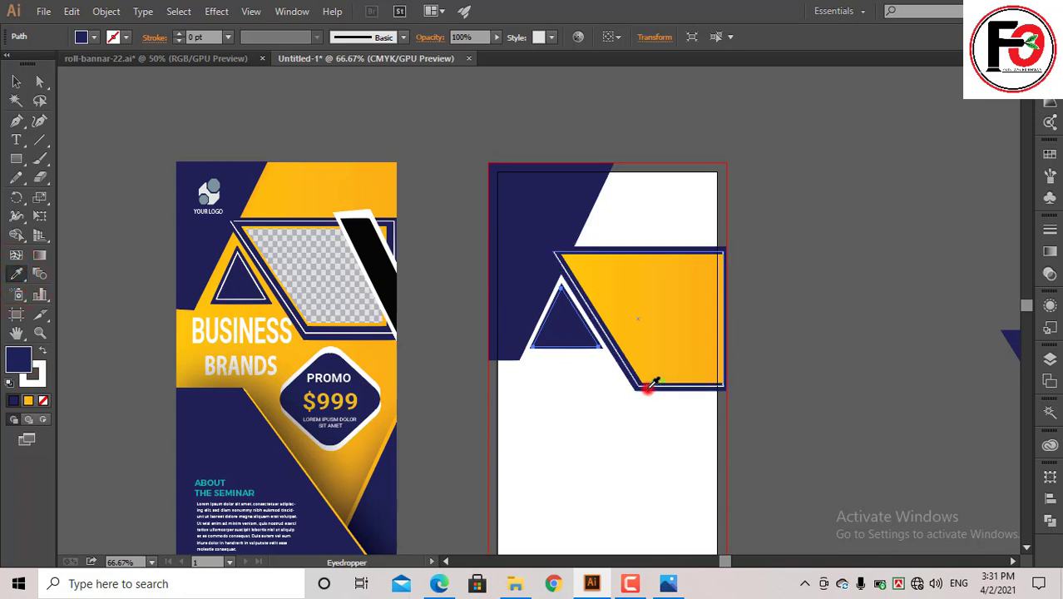
key("v")
left_click(769, 375)
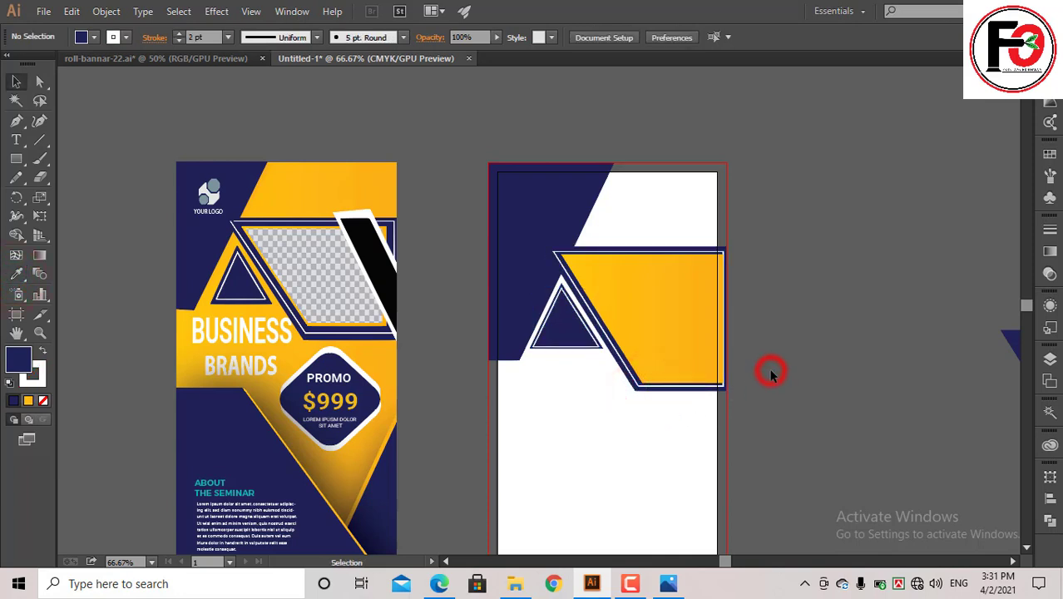
left_click(587, 347)
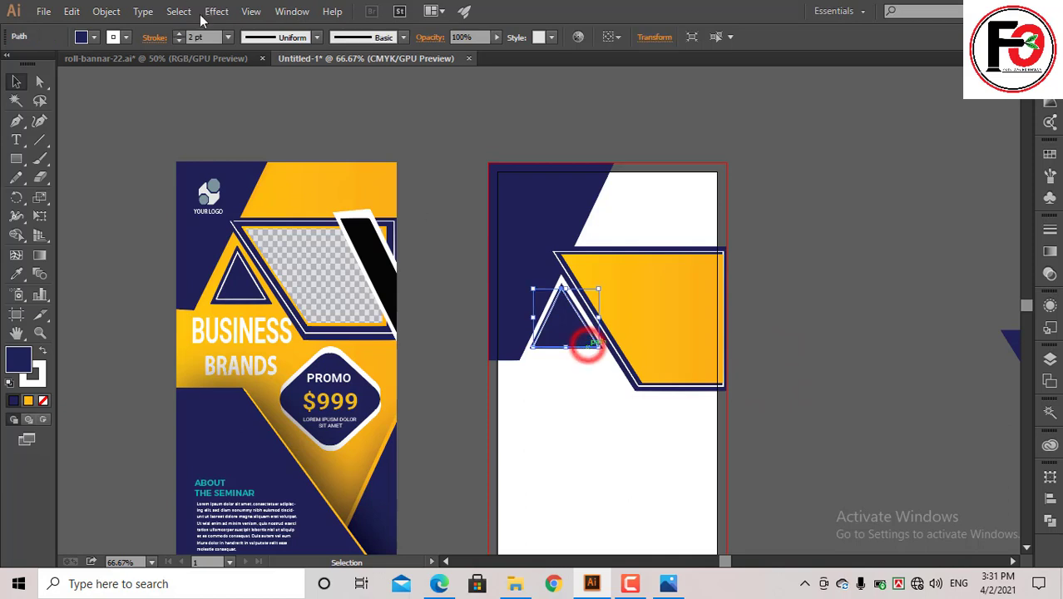
left_click(212, 93)
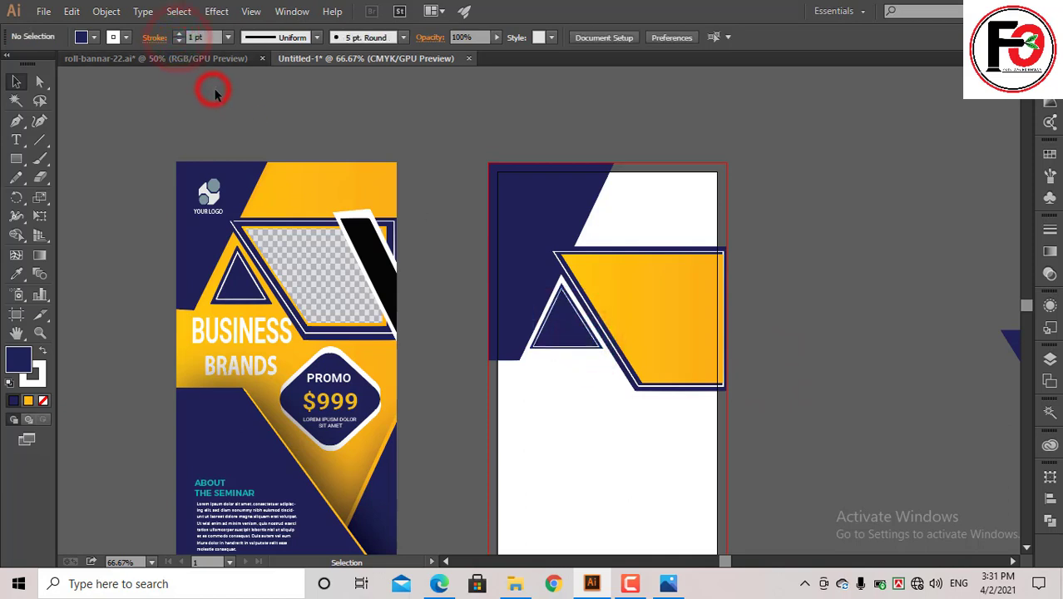
scroll(604, 414, "down", 1)
scroll(604, 414, "down", 2)
scroll(604, 414, "down", 1)
- Release the clipping mask on the reference banner artwork
scroll(608, 427, "down", 1)
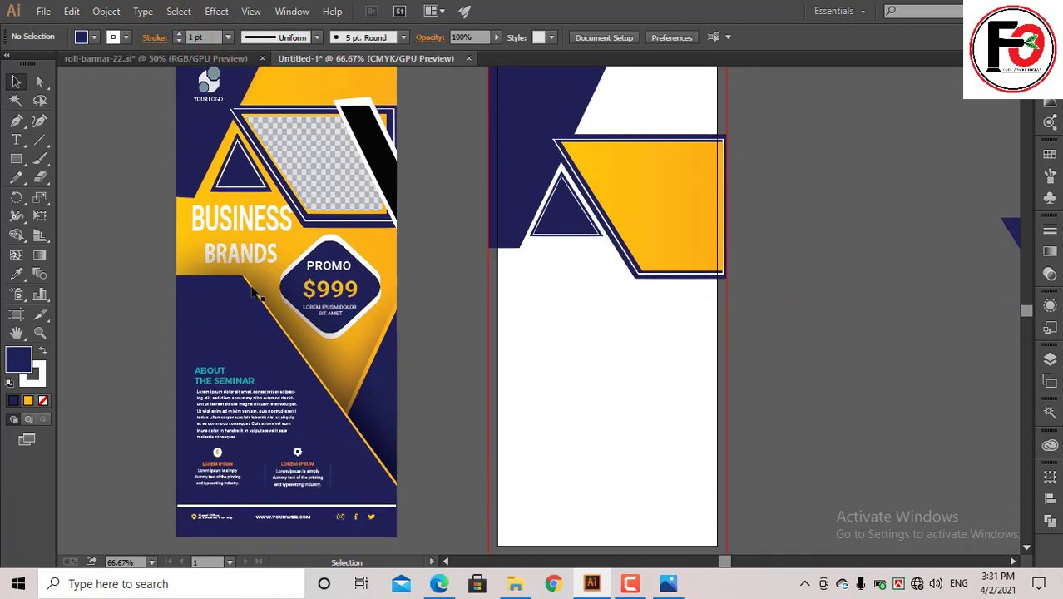
left_click(294, 279)
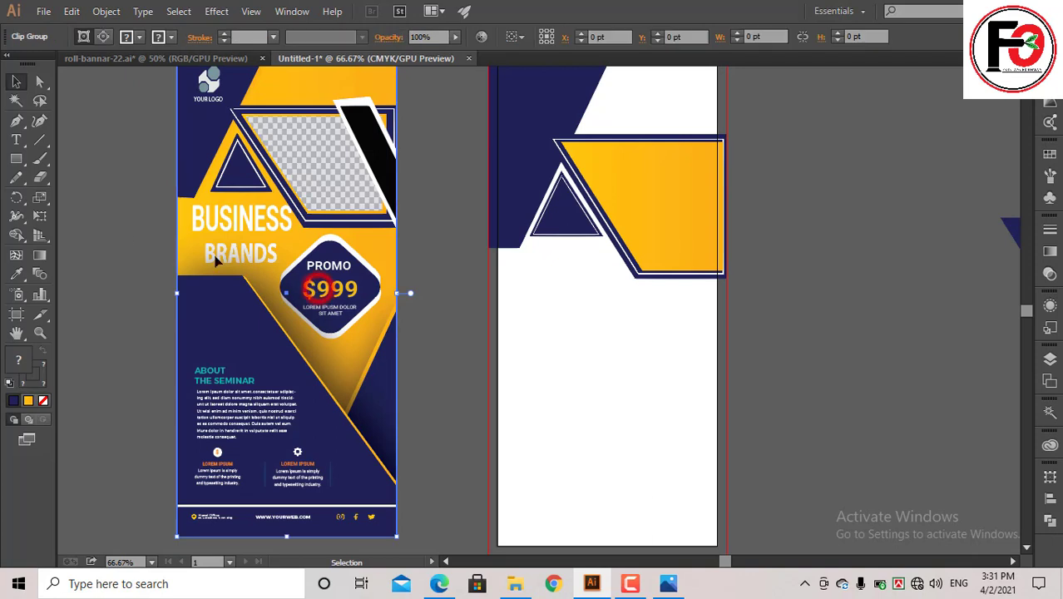
right_click(302, 268)
left_click(386, 358)
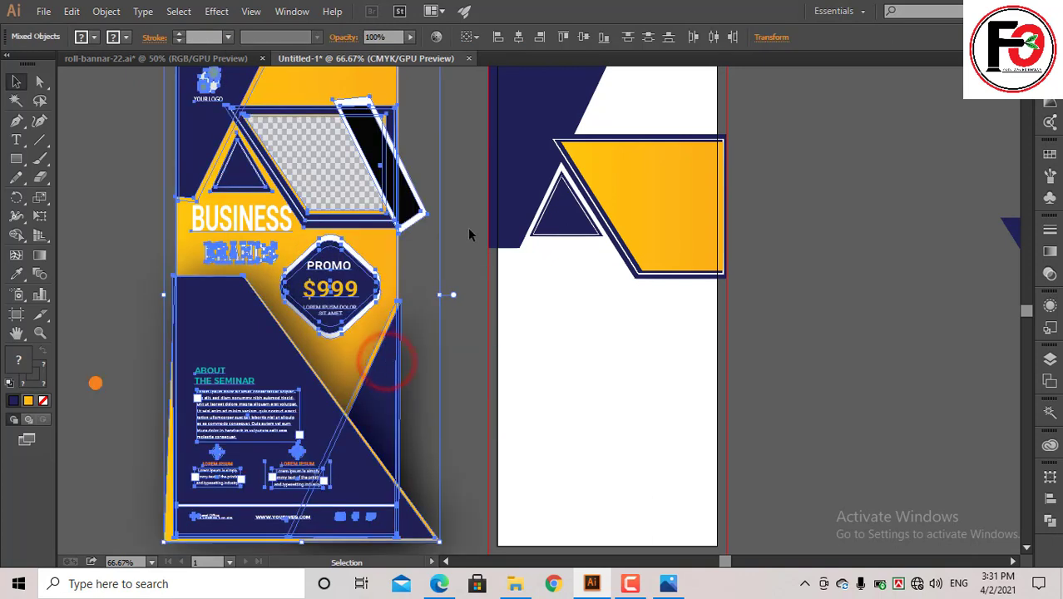
left_click(467, 228)
- Ungroup the PROMO $999 badge and select one of its navy shapes
left_click(368, 276)
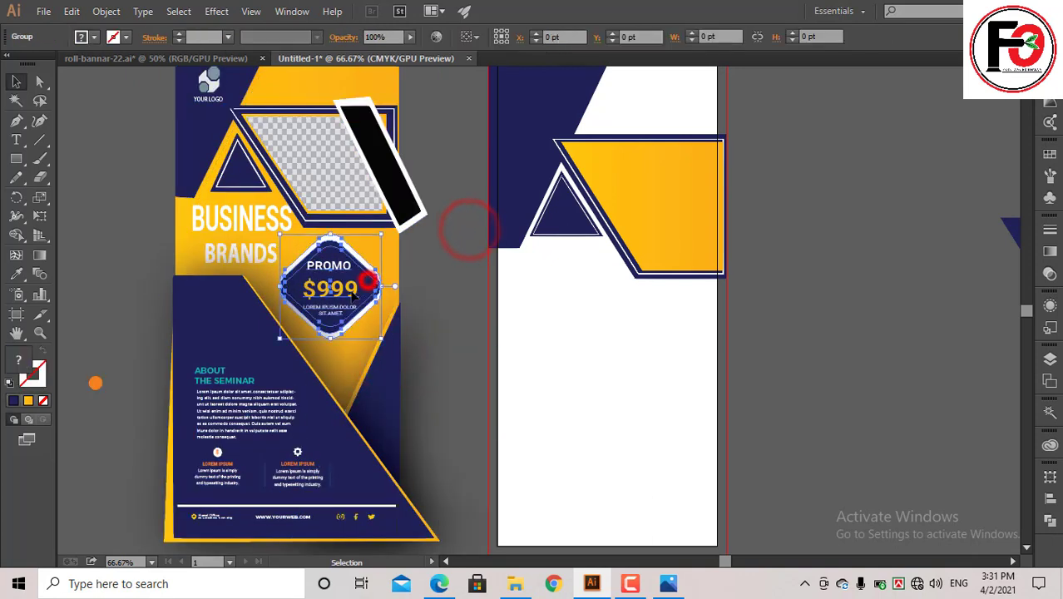
right_click(323, 261)
left_click(379, 361)
left_click(424, 239)
left_click(298, 288)
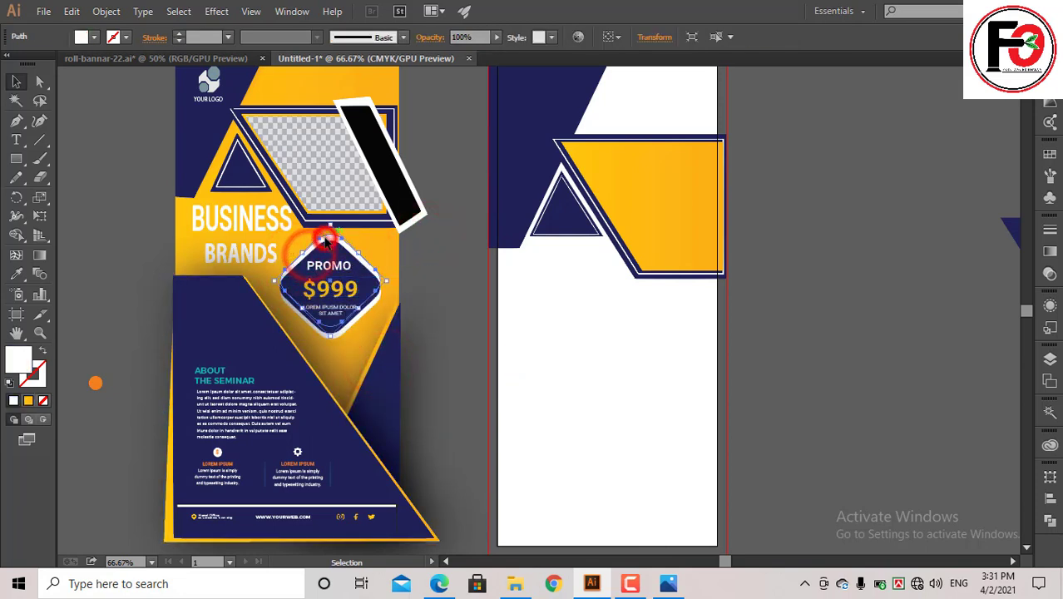
- Move the badge's navy and white diamonds to just right of the new artboard
left_click_drag(326, 249, 557, 283)
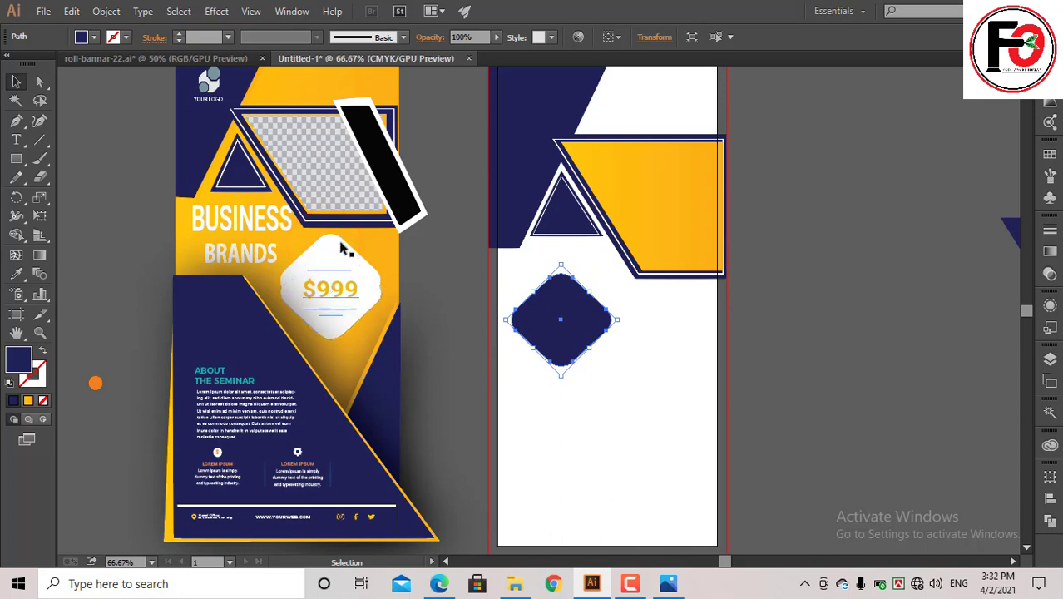
left_click_drag(374, 283, 735, 418)
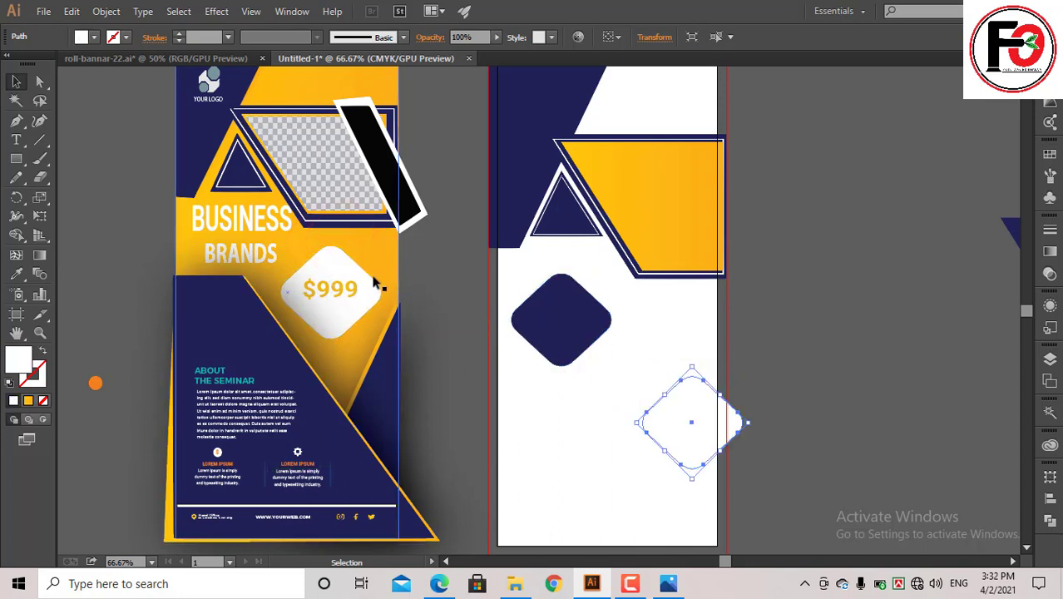
mouse_move(372, 280)
left_mouse_down()
mouse_move(745, 341)
mouse_move(894, 337)
left_mouse_up()
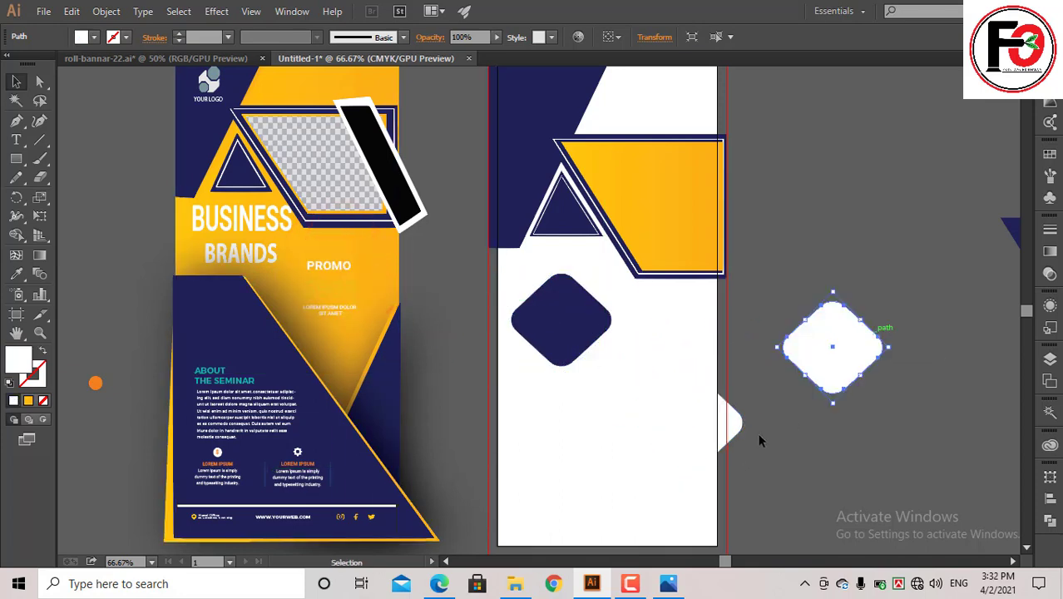
left_click_drag(731, 421, 875, 366)
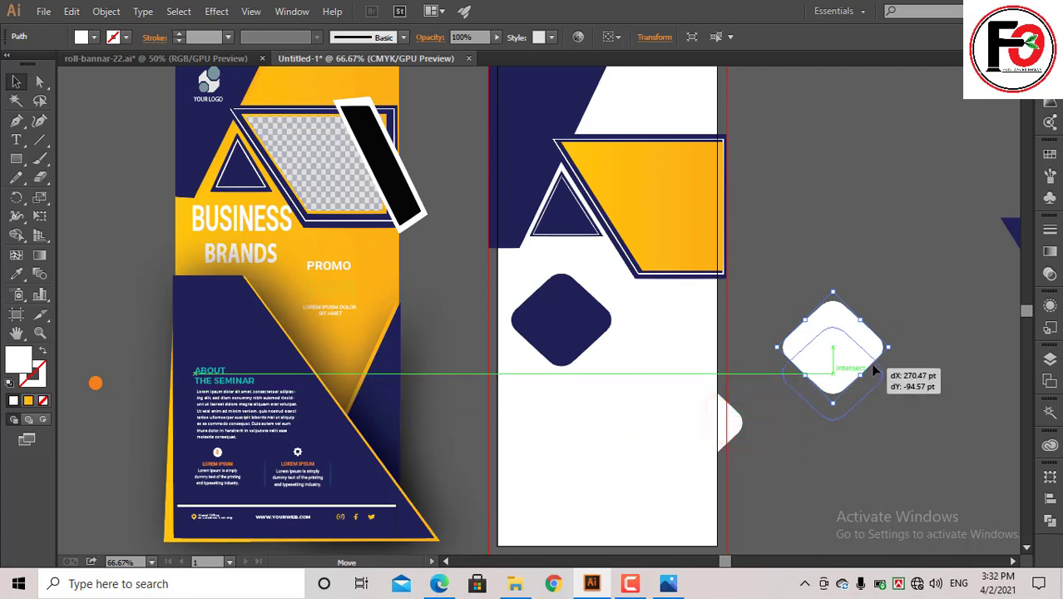
left_click(728, 394)
- Stack the navy diamond over the white one, shifting the white diamond slightly lower
mouse_move(549, 326)
left_mouse_down()
mouse_move(842, 372)
mouse_move(824, 362)
left_mouse_up()
left_click(929, 308)
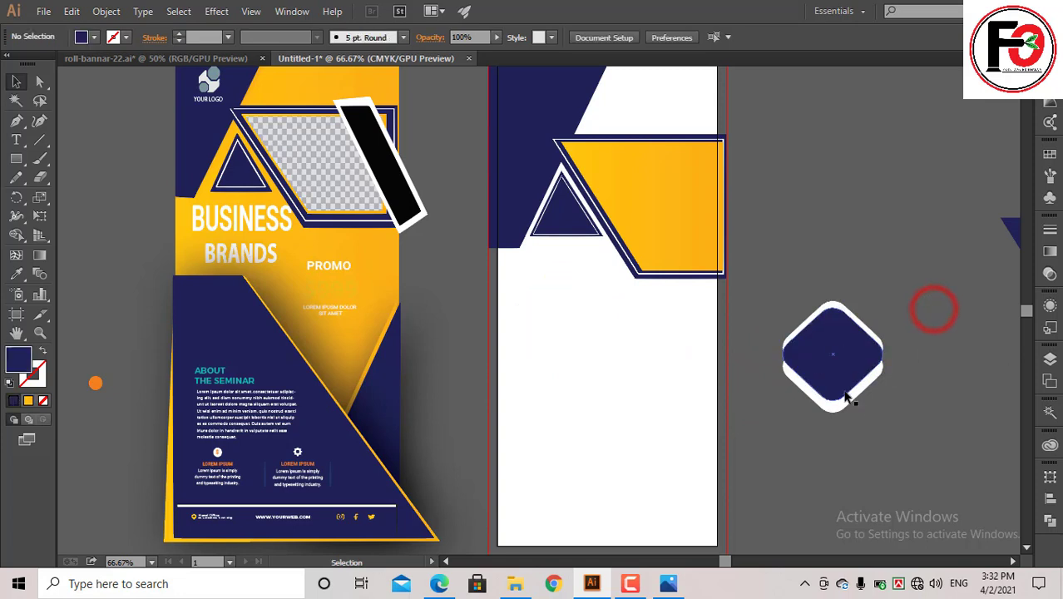
left_click(848, 306)
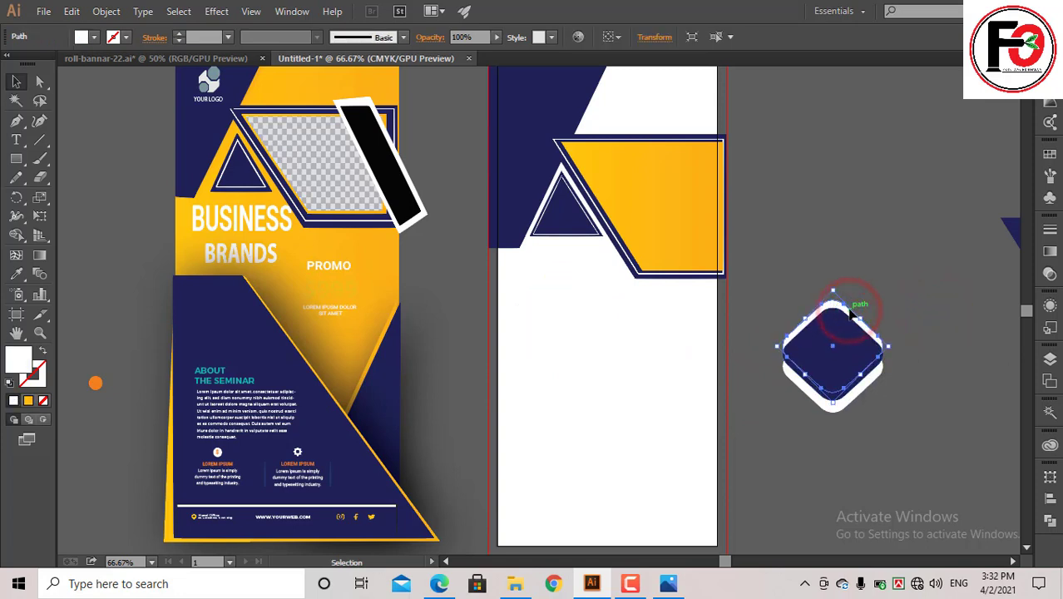
left_click_drag(846, 400, 846, 406)
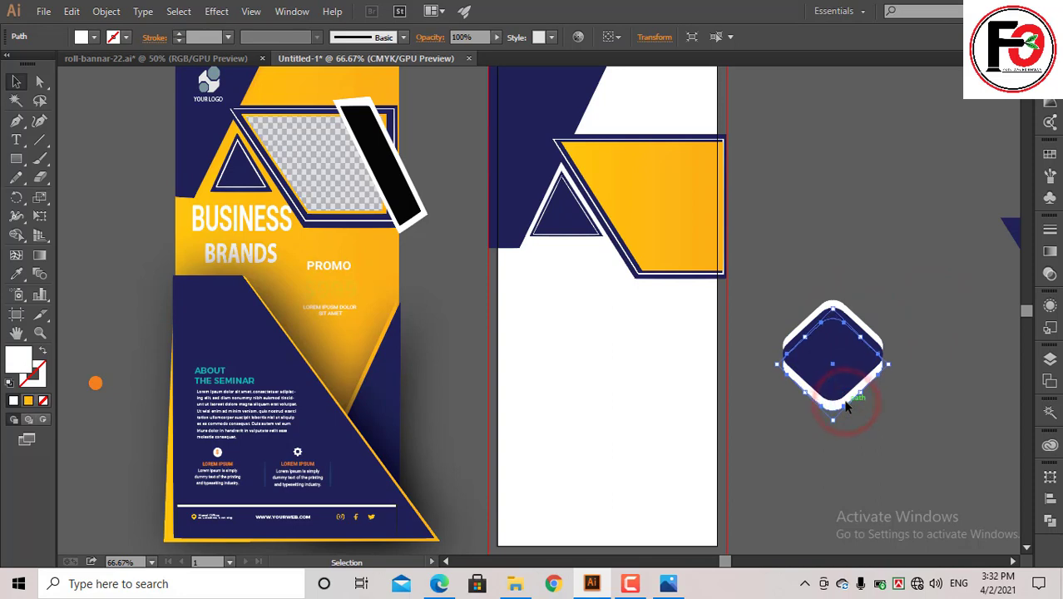
left_click(847, 405)
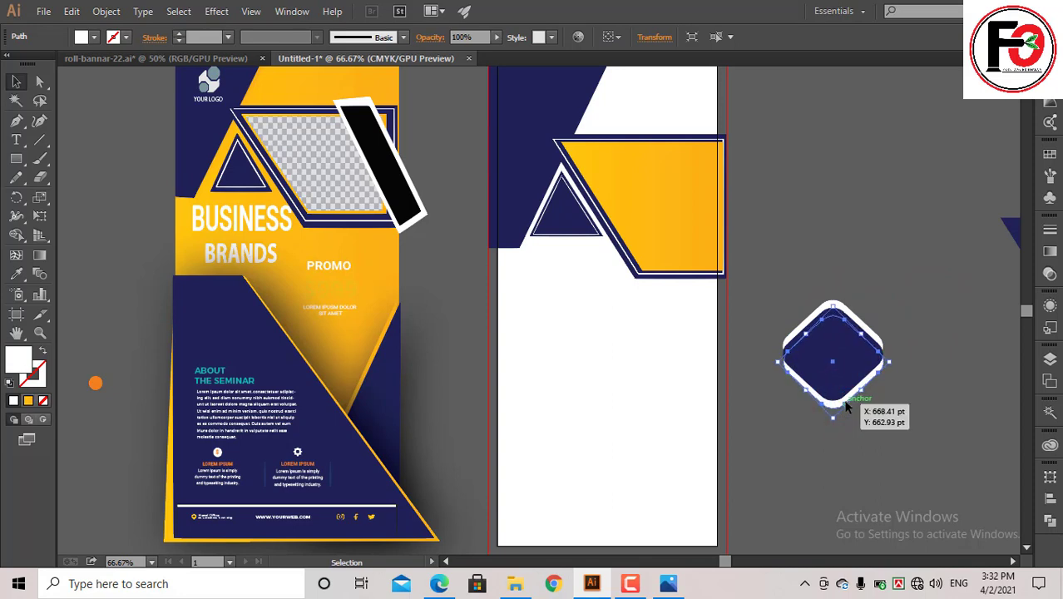
left_click(838, 391, "shift")
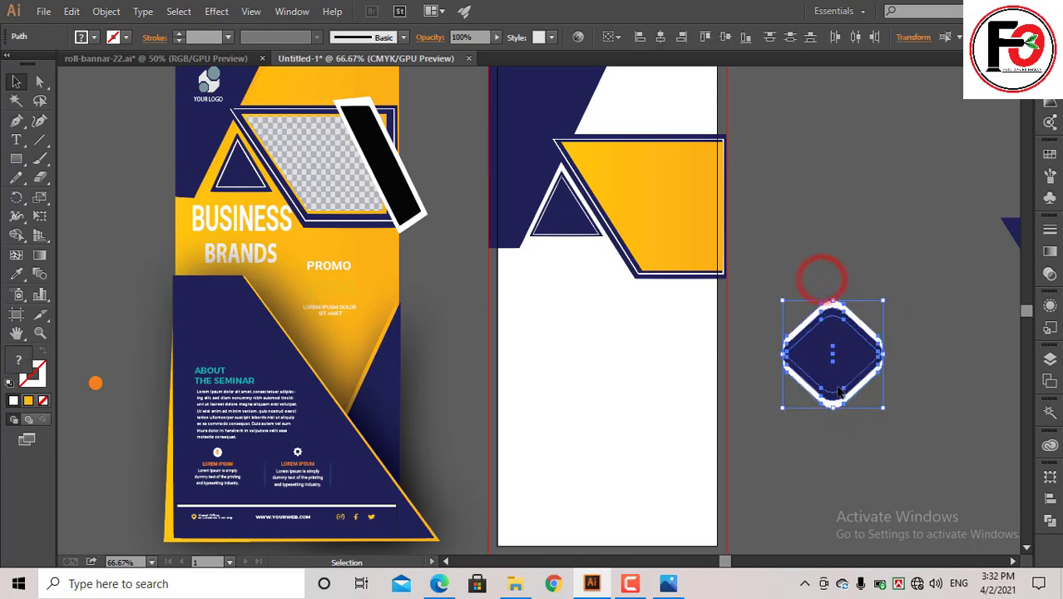
left_click(815, 453)
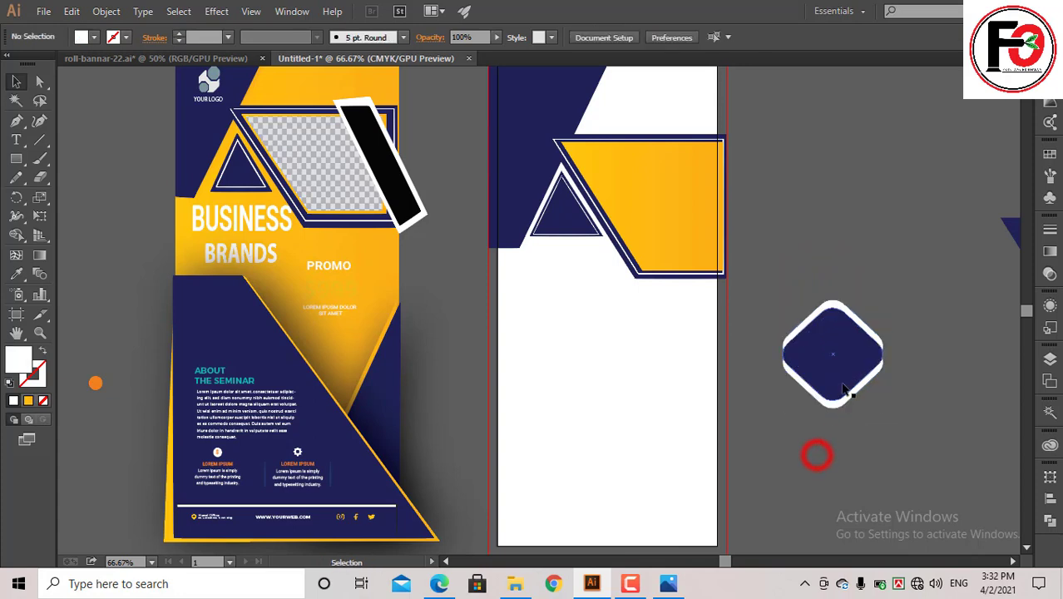
left_click(838, 380)
left_click(639, 367)
- Draw a yellow rectangle from the artboard's left edge to its bottom-right corner
scroll(582, 366, "down", 2)
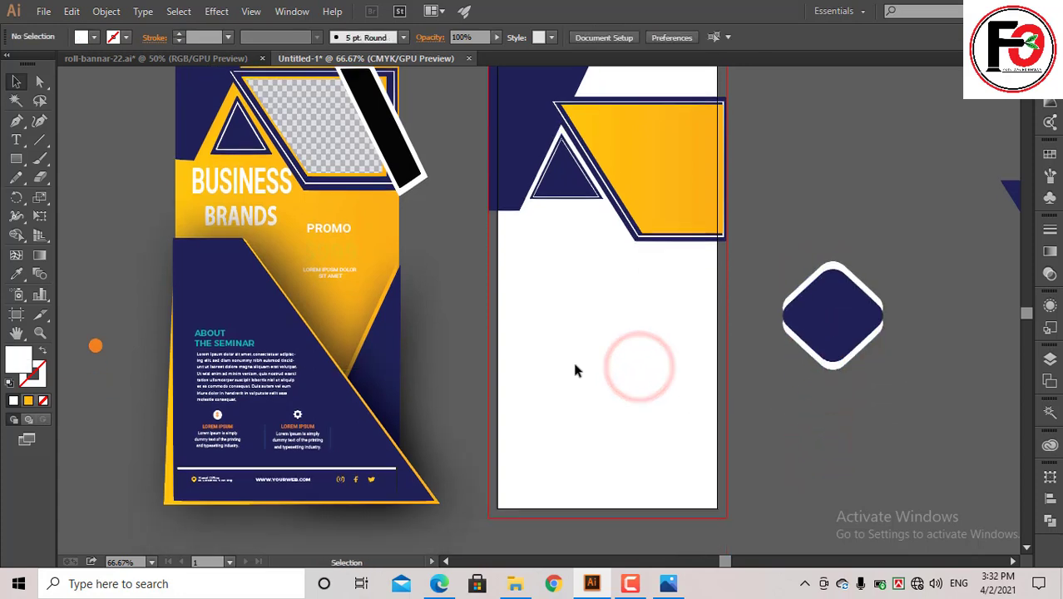
left_click(18, 122)
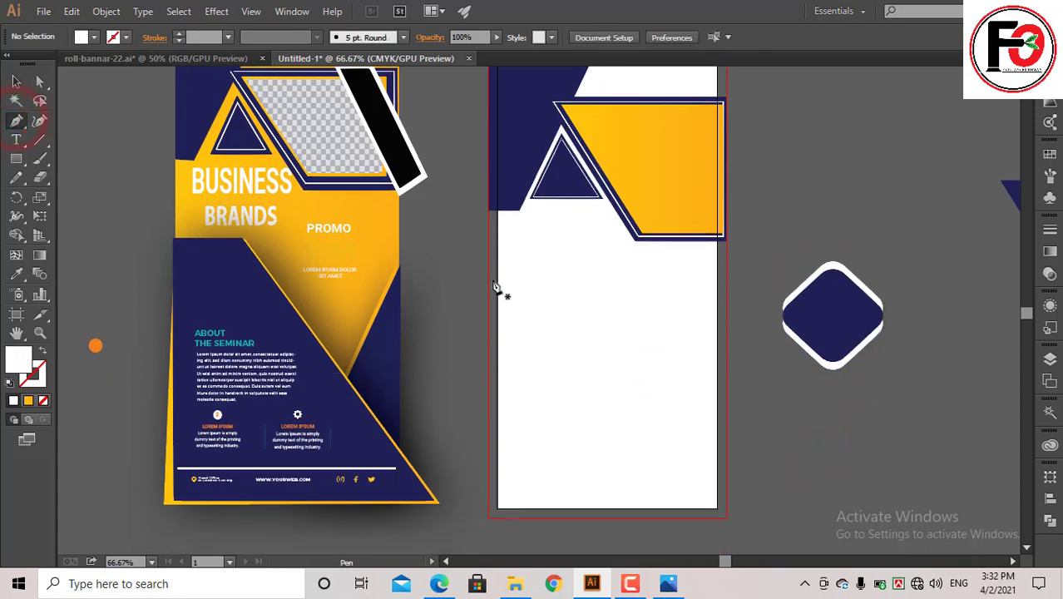
left_click(15, 158)
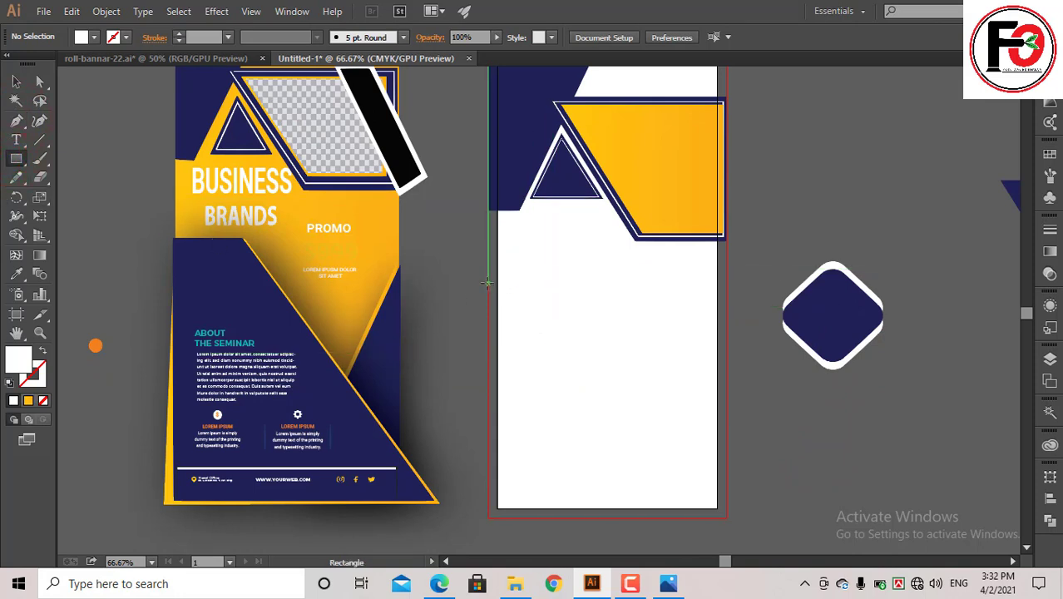
left_click(634, 584)
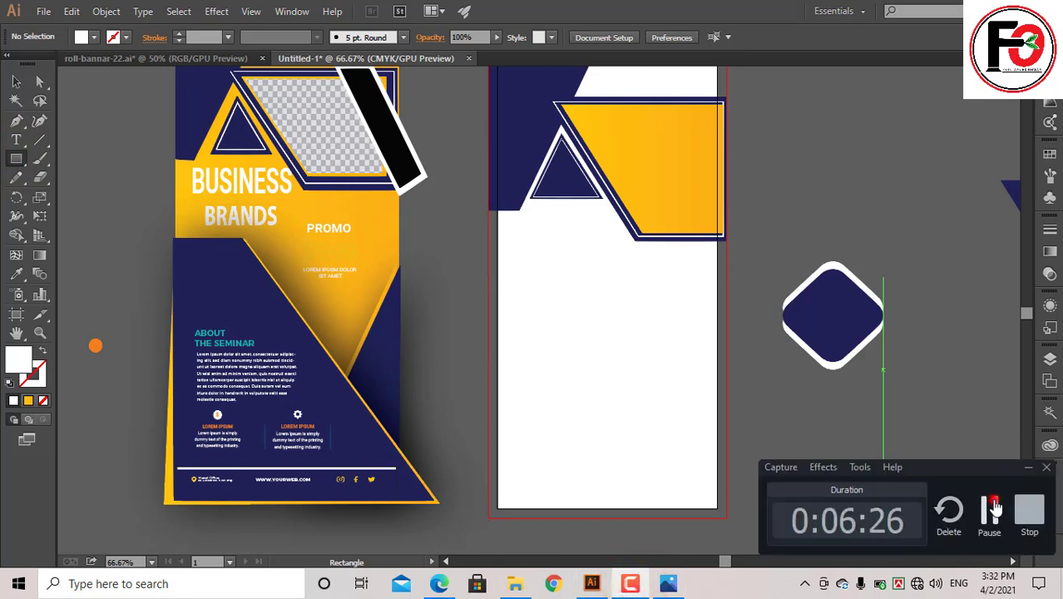
left_click(995, 507)
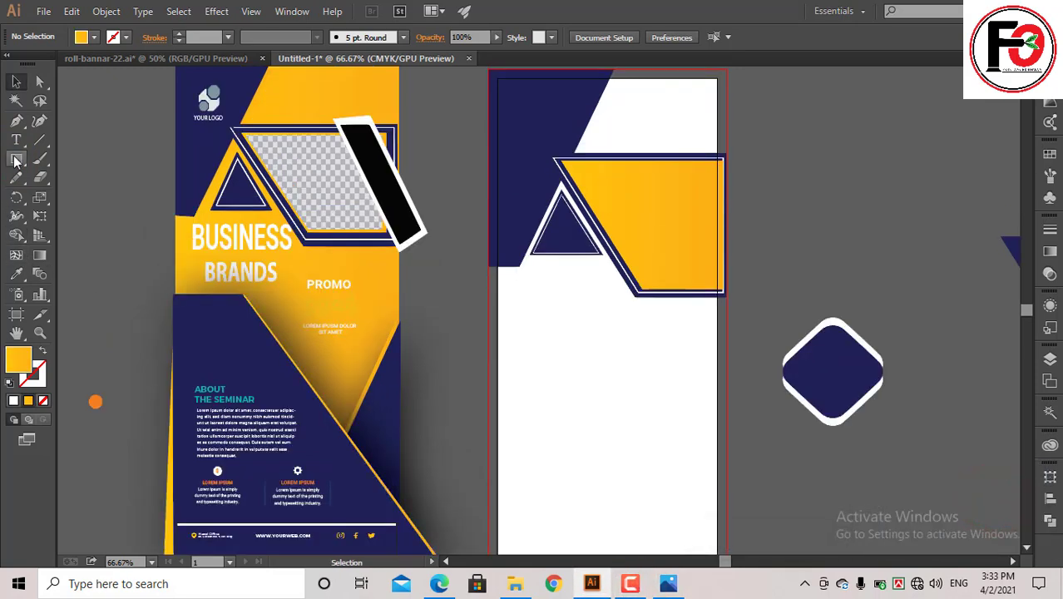
scroll(529, 318, "down", 3)
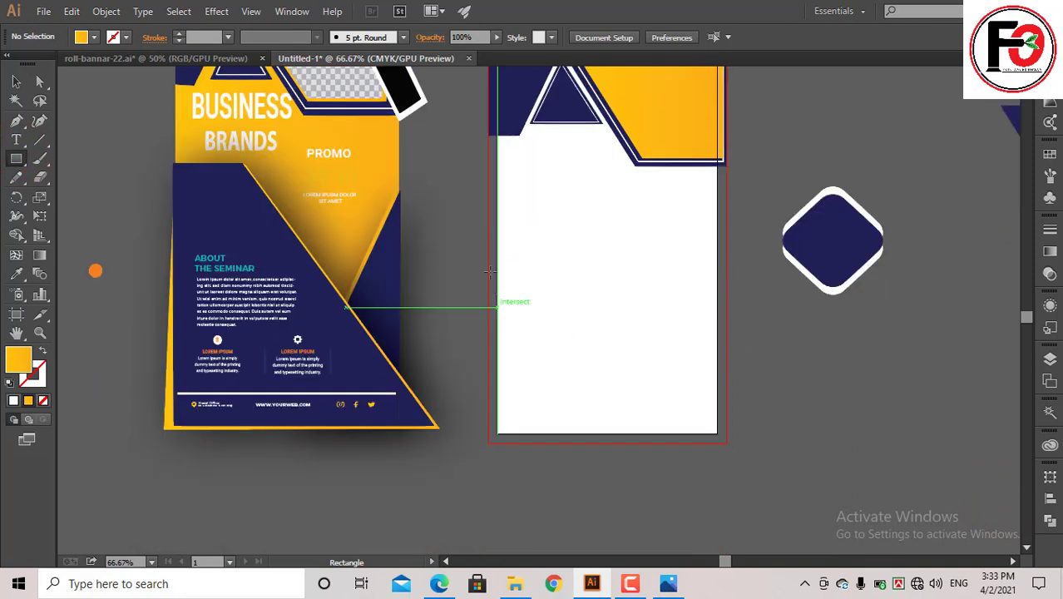
left_click_drag(489, 190, 728, 443)
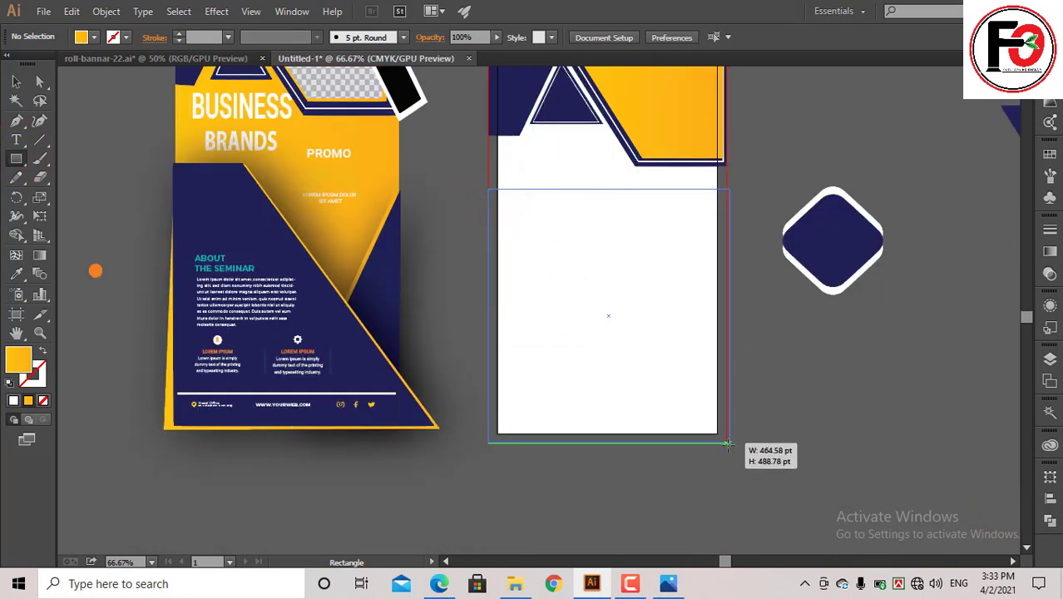
left_click_drag(728, 444, 727, 444)
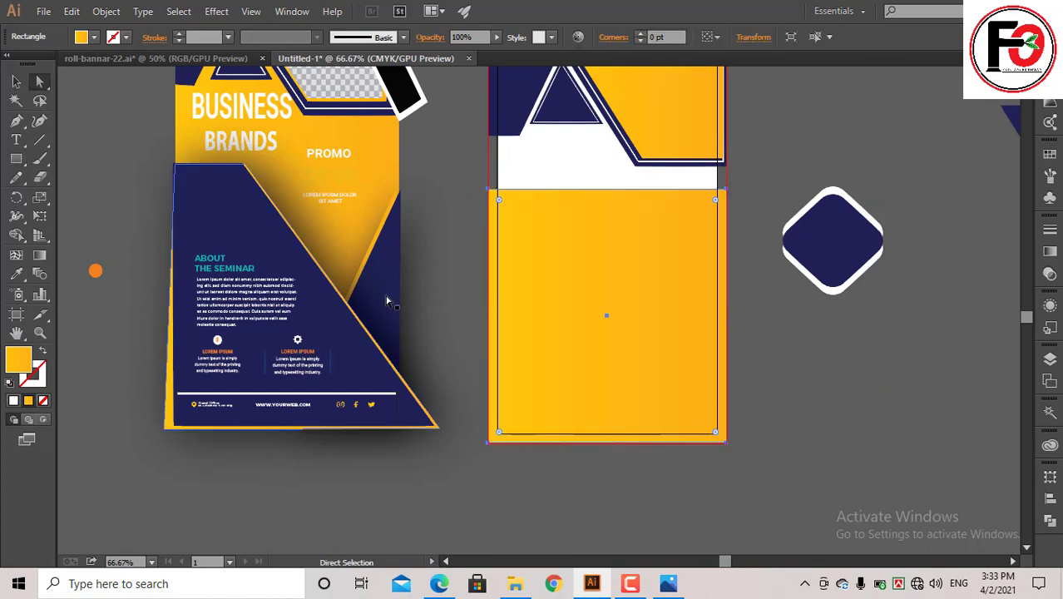
- Drag the rectangle's top-right anchor left to slant its right edge, then duplicate it slightly lower
key("a")
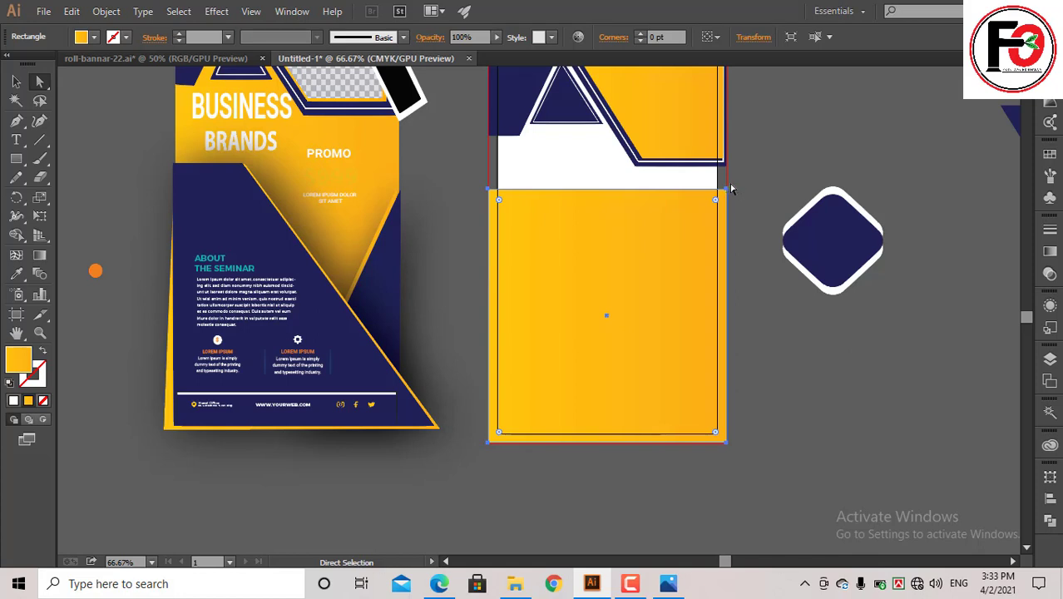
left_click(726, 190)
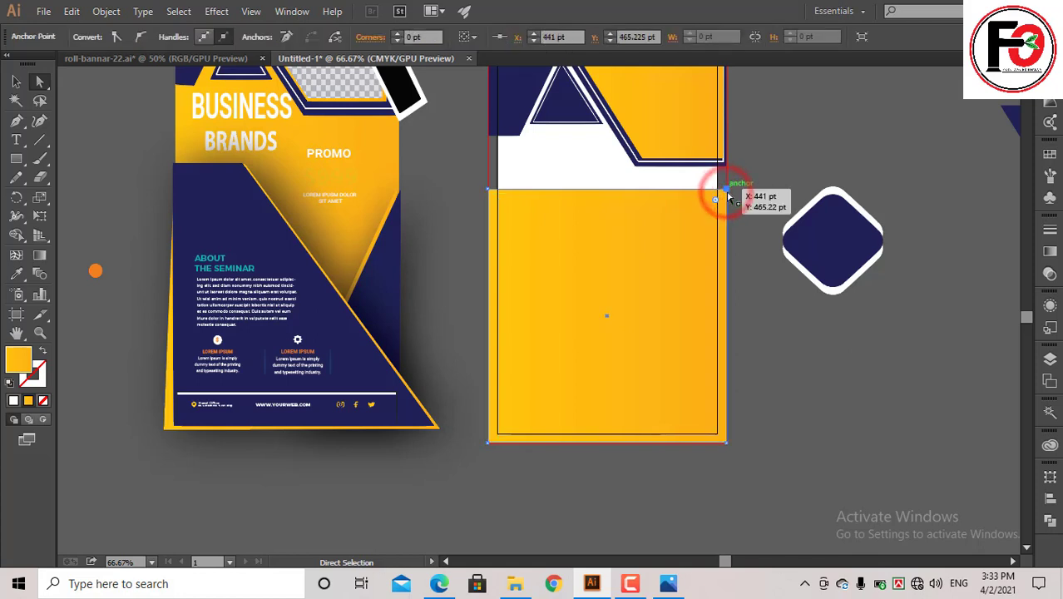
mouse_move(726, 191)
left_mouse_down()
mouse_move(535, 192)
mouse_move(544, 192)
left_mouse_up()
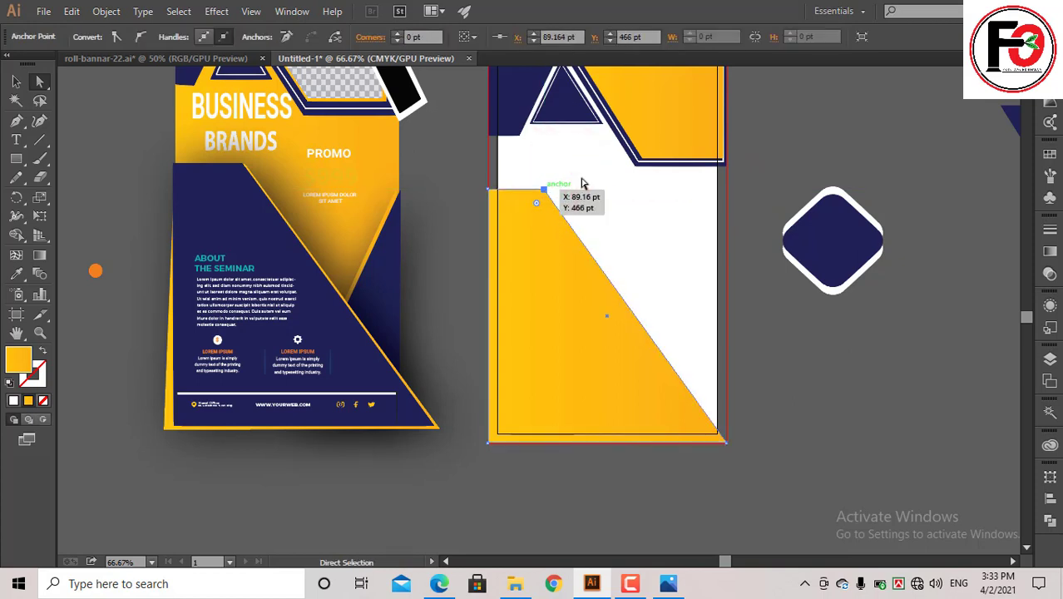
left_click(581, 176)
left_click(545, 241)
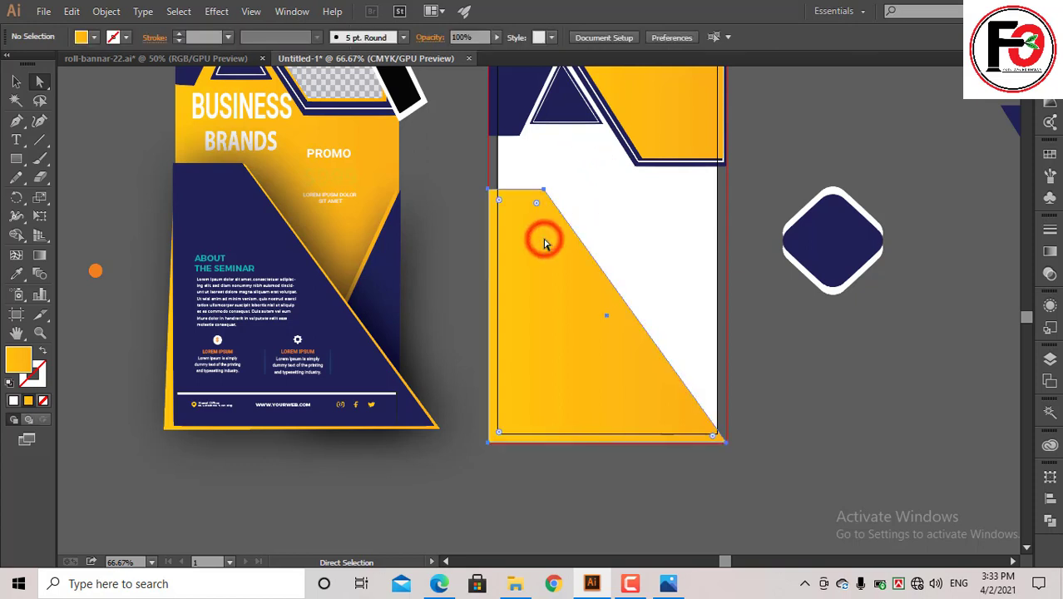
key("v")
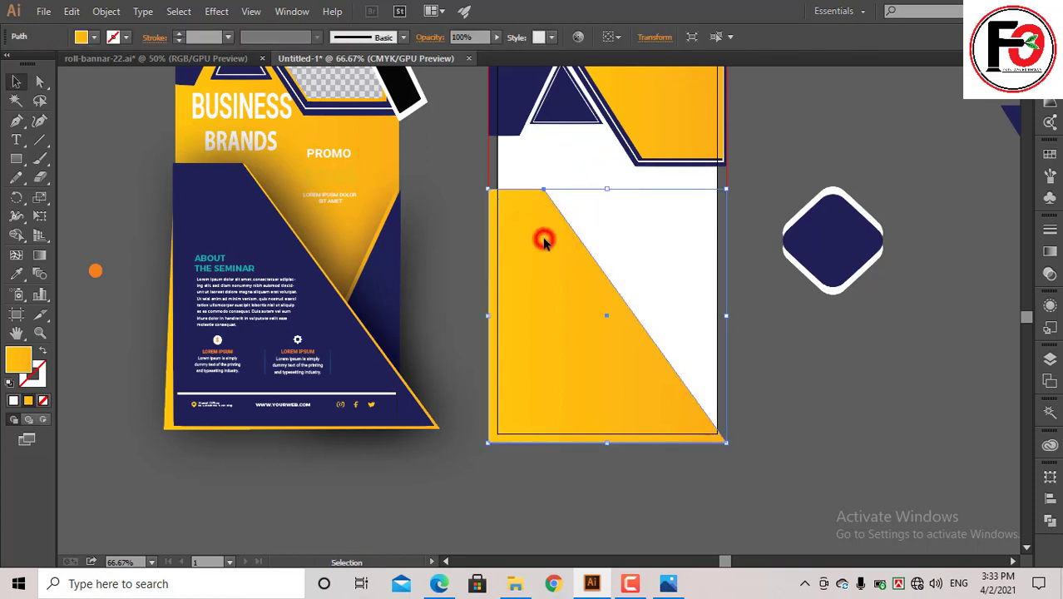
left_click_drag(544, 241, 545, 251)
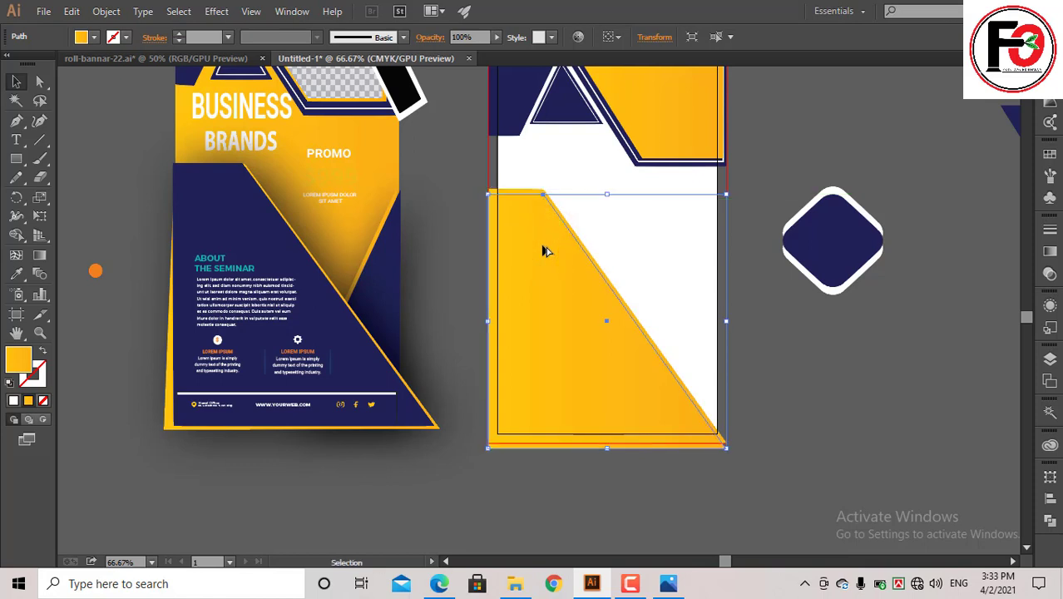
- Nudge the yellow copy into place and fill it with the left flyer's navy
key("Up")
key("Up")
key("Up")
key("Left")
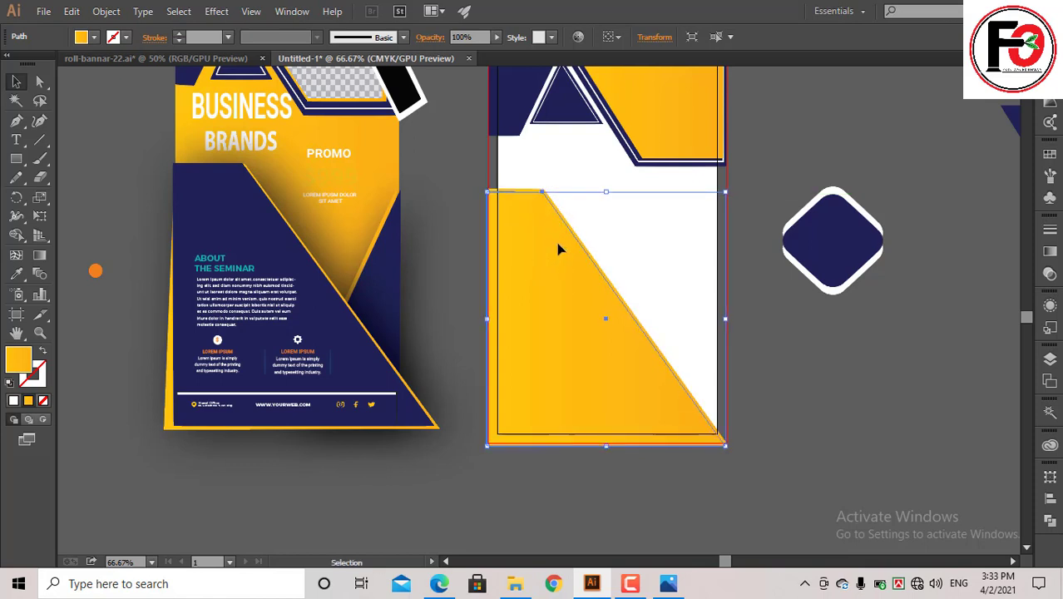
key("Down")
key("i")
left_click(595, 300)
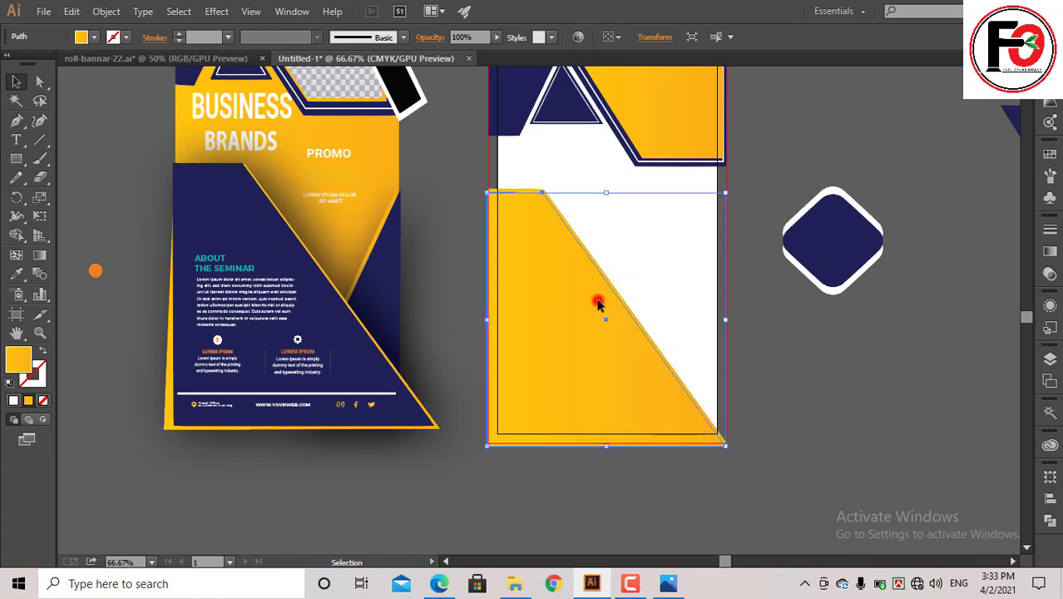
left_click(279, 226)
key("v")
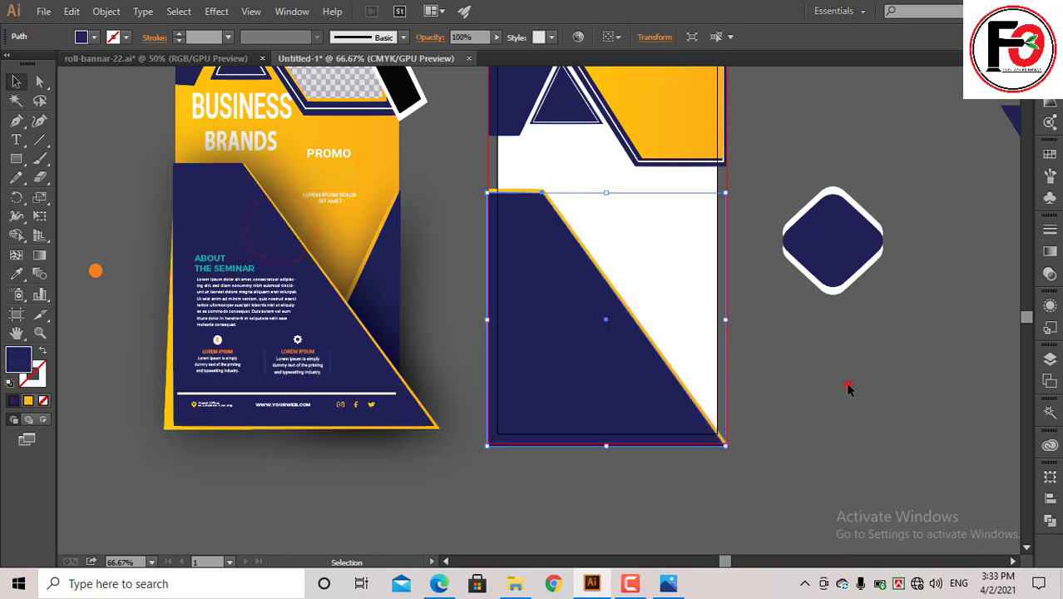
left_click(847, 386)
scroll(846, 387, "up", 2)
scroll(842, 387, "up", 1)
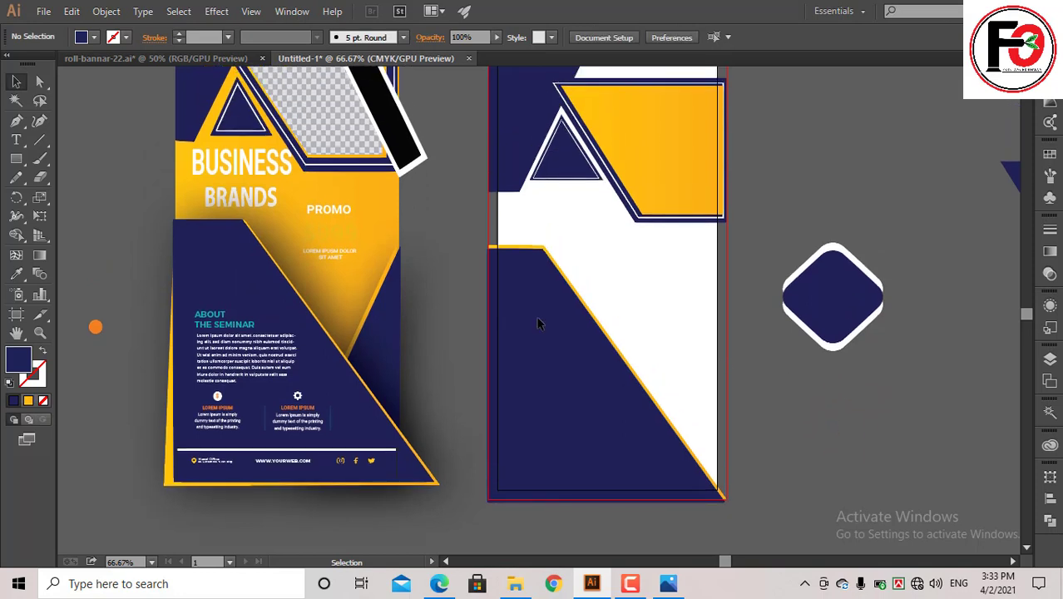
- Draw a navy triangle in the artboard's lower-right corner and send it backward
left_click(15, 122)
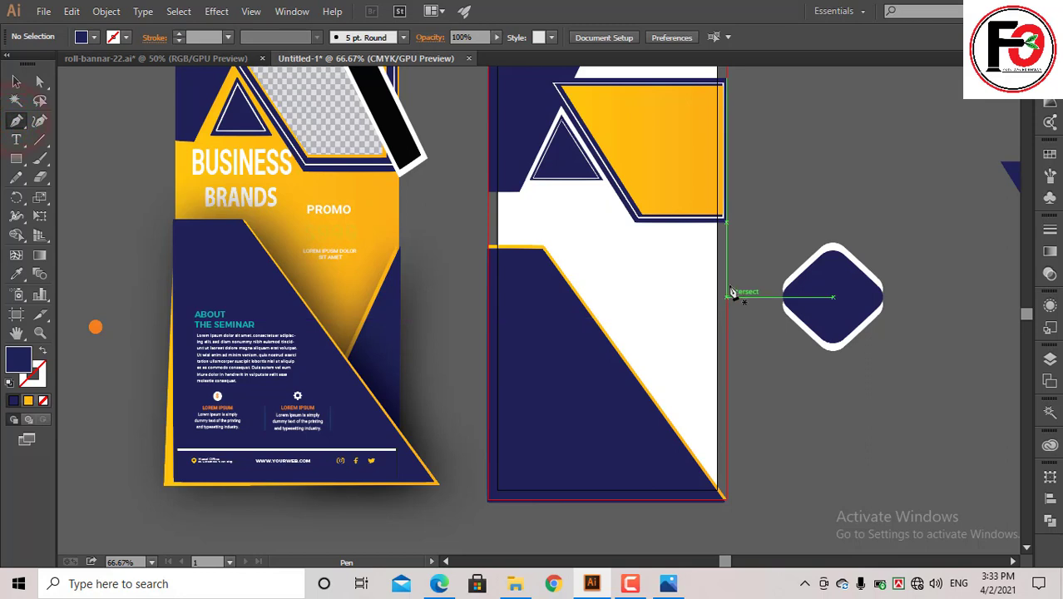
left_click(725, 289)
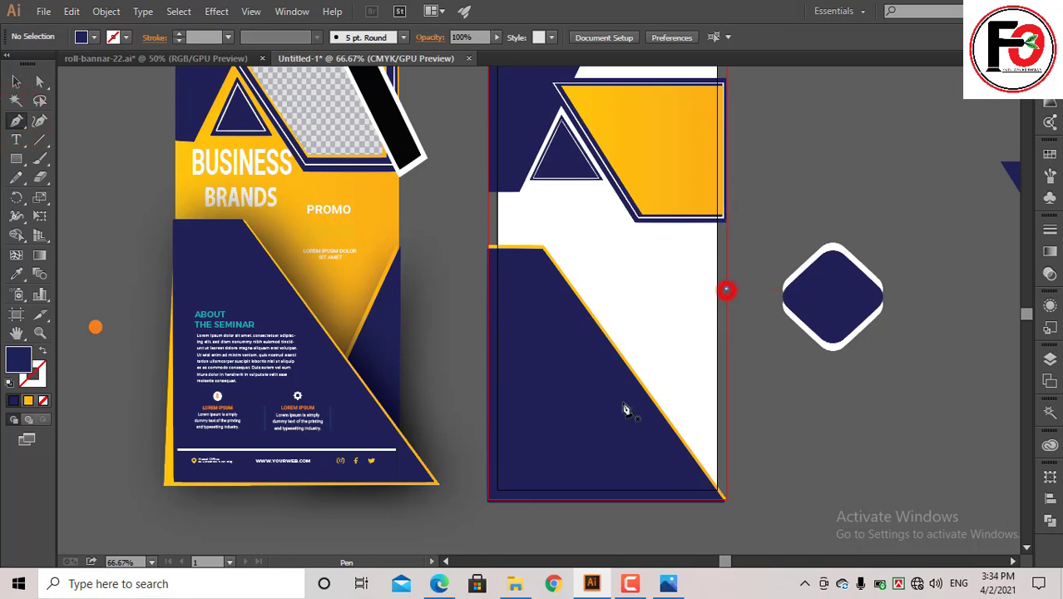
left_click(591, 499)
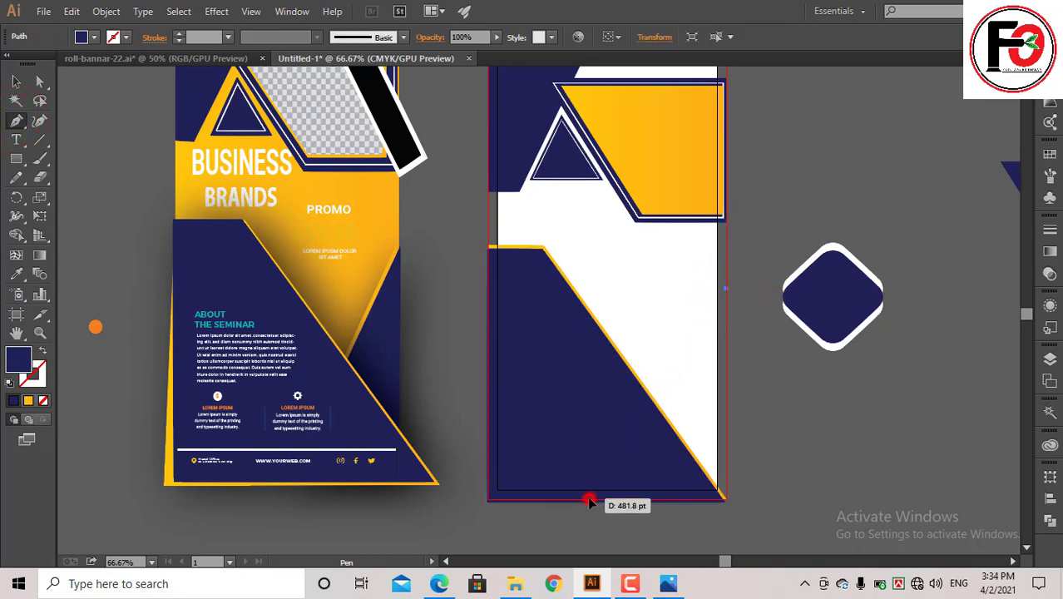
left_click(727, 499)
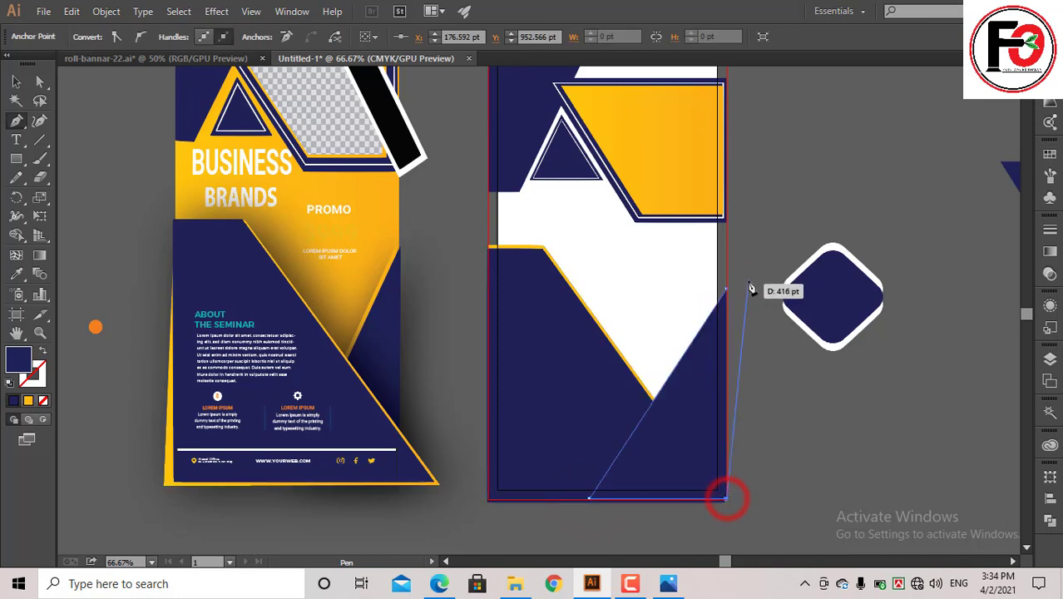
left_click(726, 290)
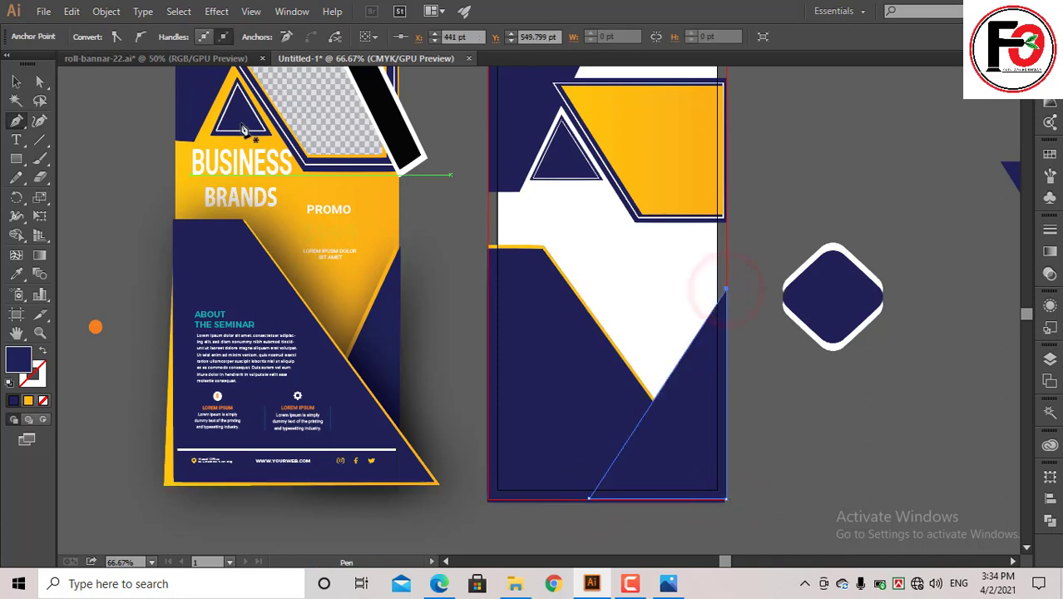
left_click(15, 82)
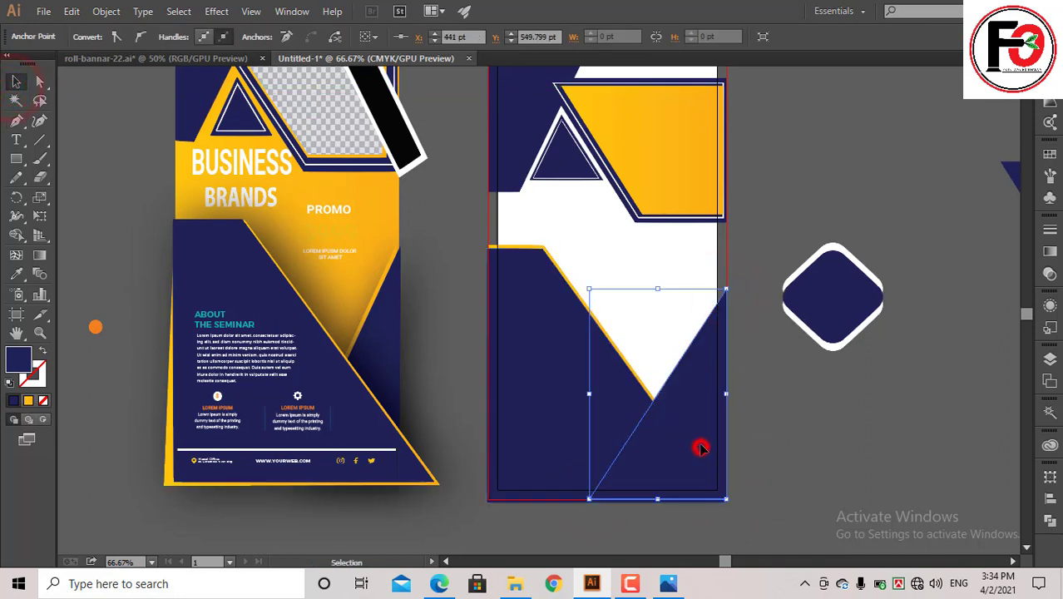
key("ctrl+bracketleft")
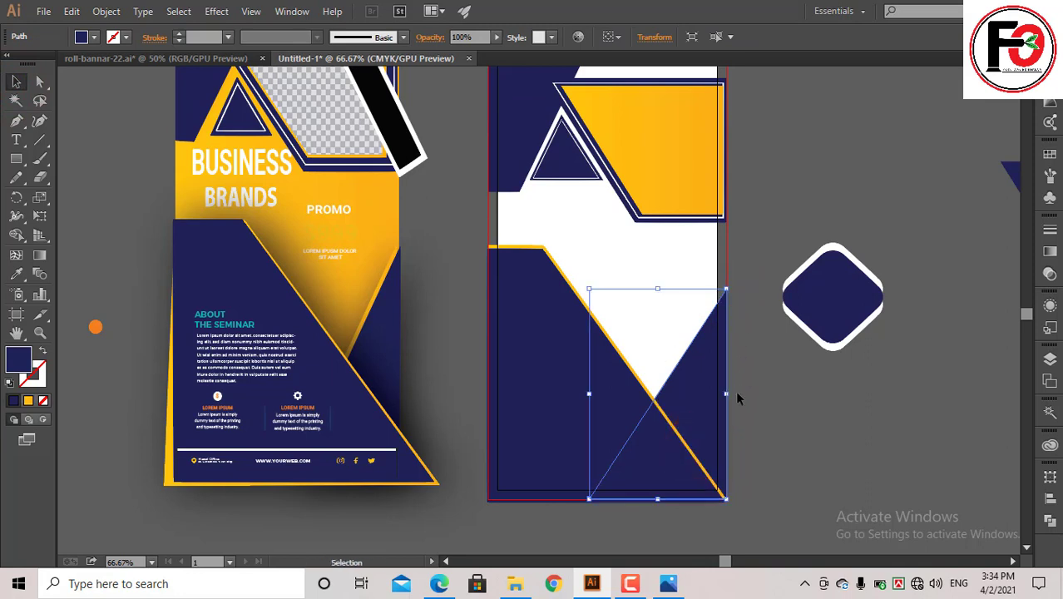
- Duplicate the triangle slightly down-right and fill the copy yellow
left_click(819, 441)
left_click(708, 378)
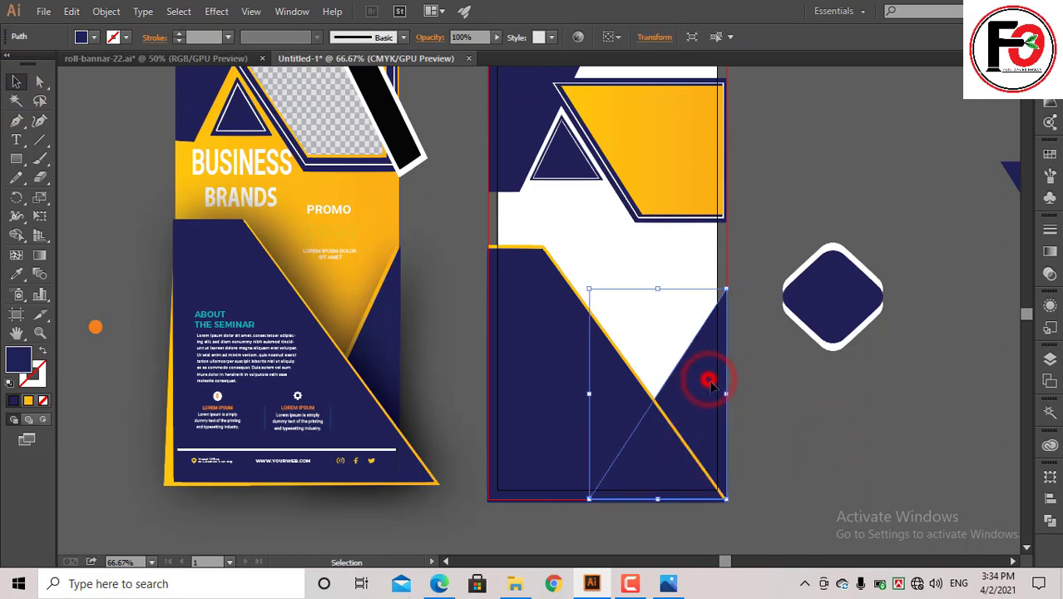
left_click_drag(709, 380, 713, 389)
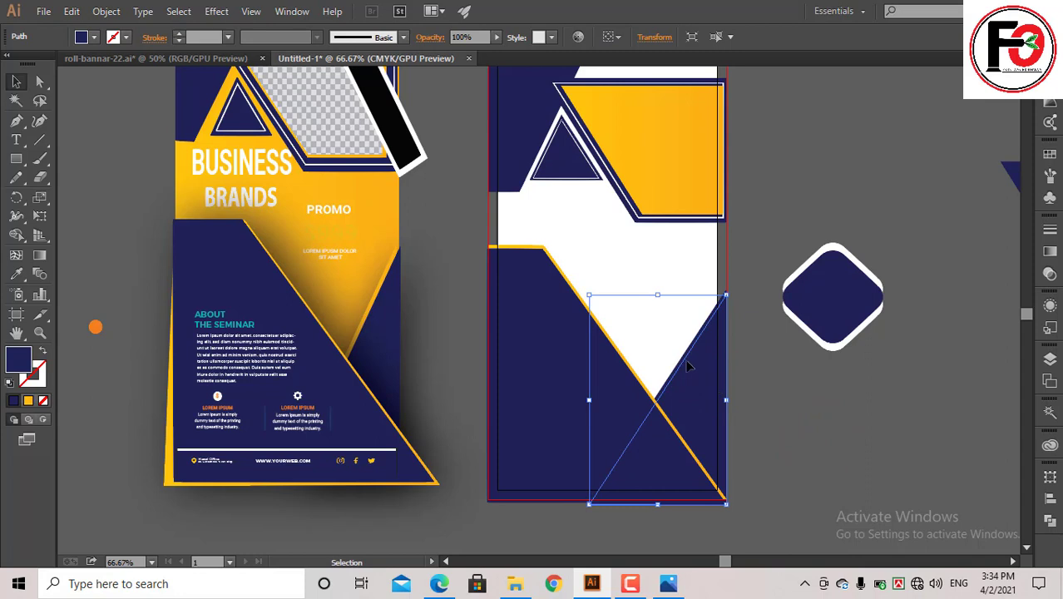
key("i")
left_click(689, 351)
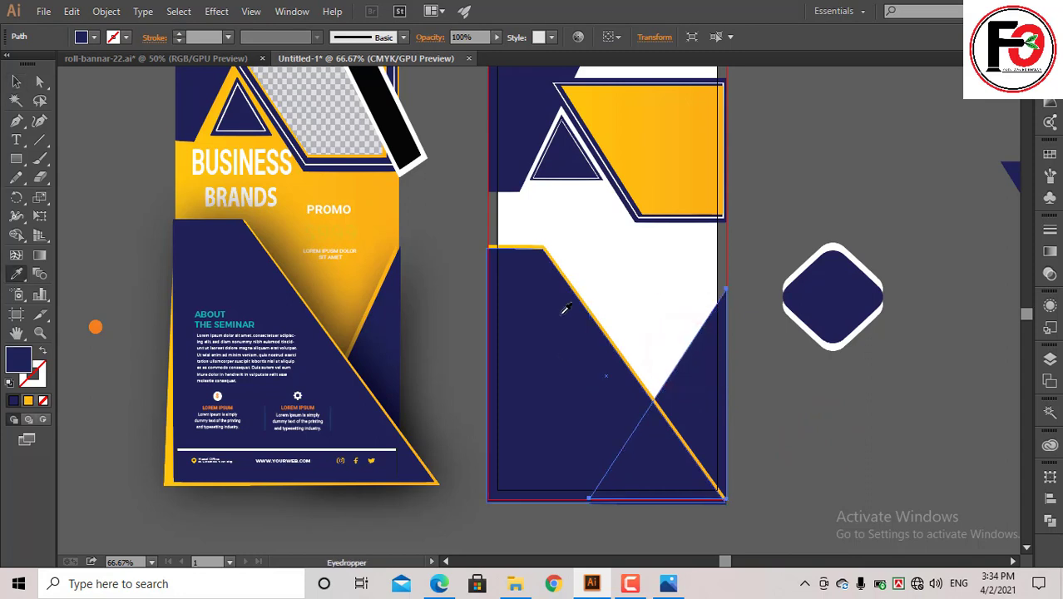
left_click(676, 147)
left_click(763, 188)
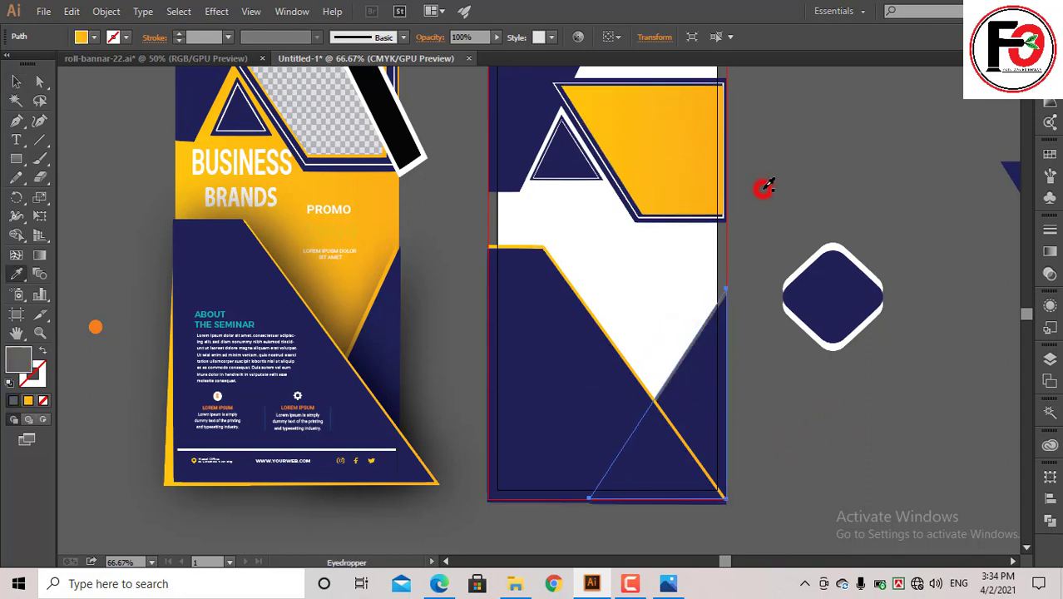
key("v")
left_click(766, 191)
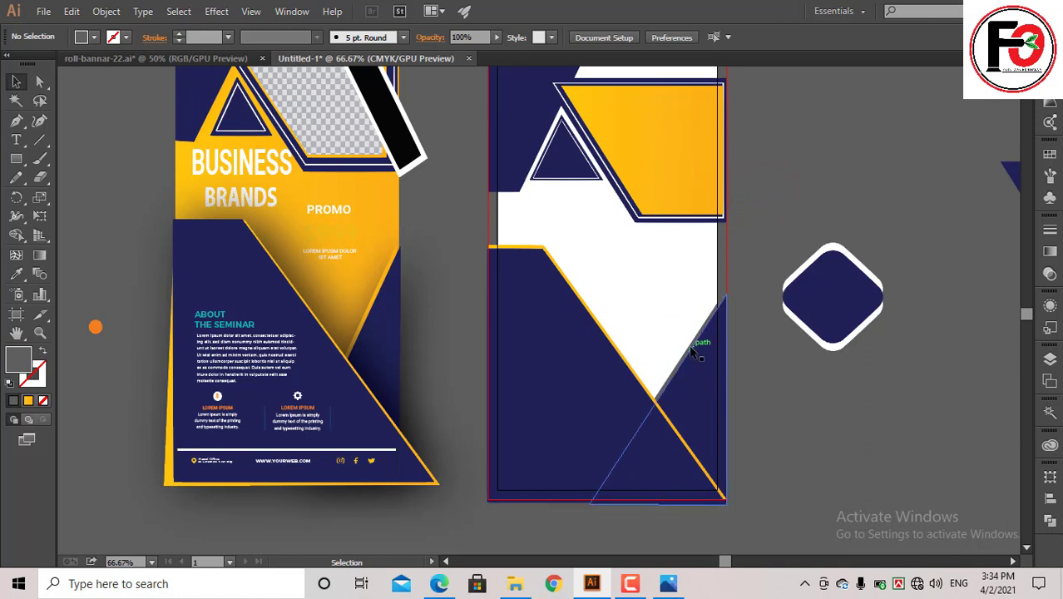
- Select the lower-left navy shape with the yellow edge
left_click(690, 352)
left_click(782, 219)
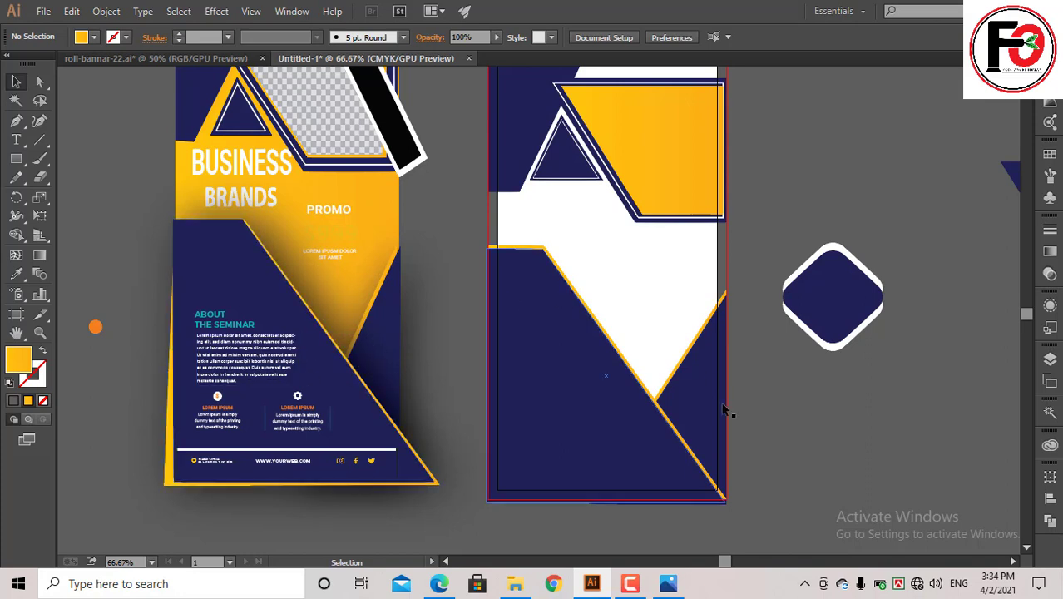
left_click(600, 260)
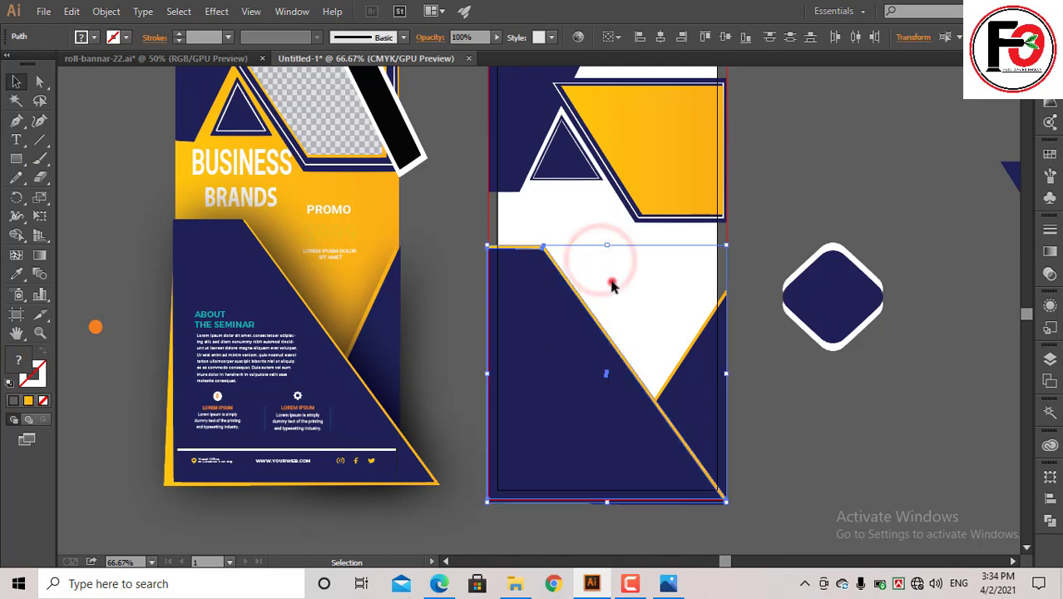
left_click(612, 281)
left_click(609, 339)
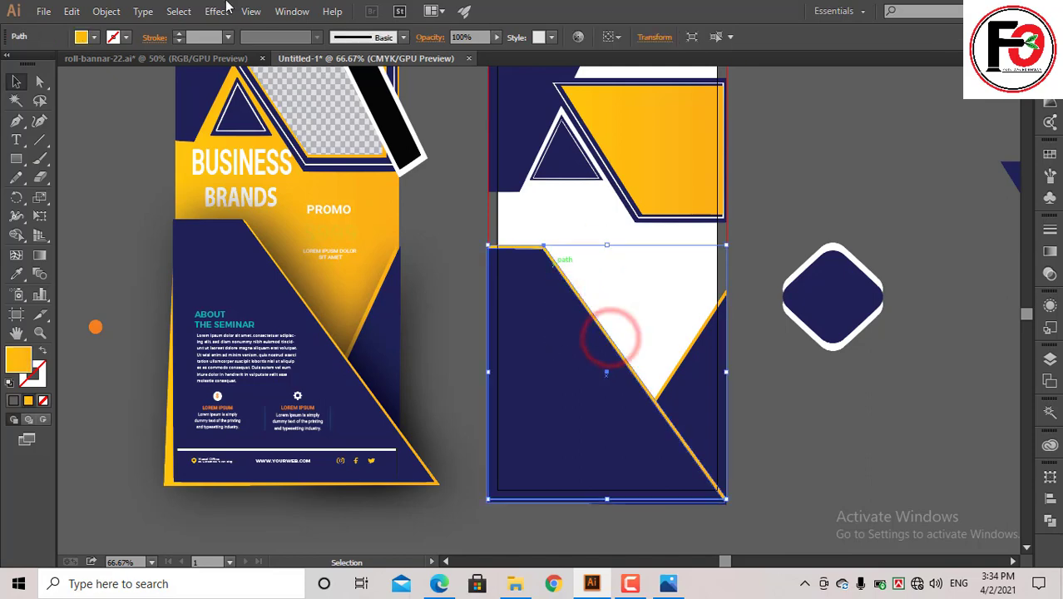
- Apply a drop shadow to the navy shape: 100% opacity, 14/11 pt offsets, 16 pt blur
left_click(217, 11)
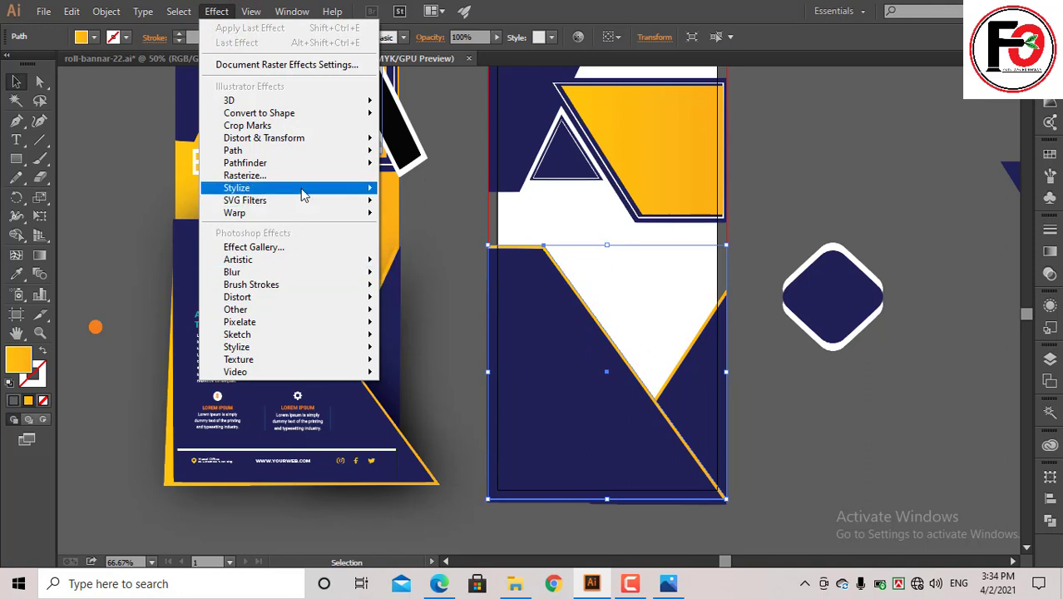
mouse_move(250, 188)
left_click(446, 193)
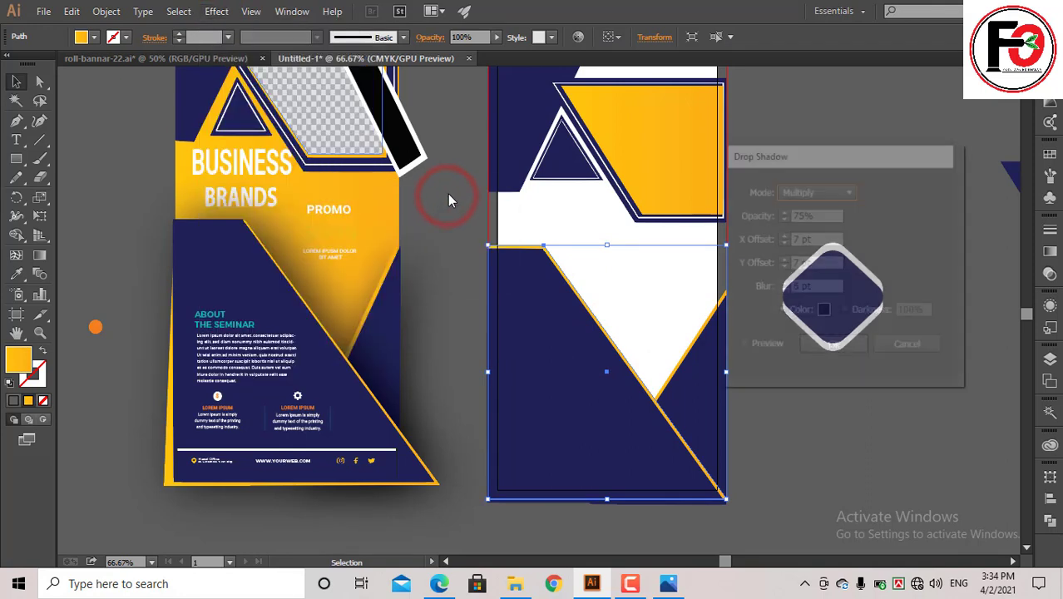
left_click(742, 347)
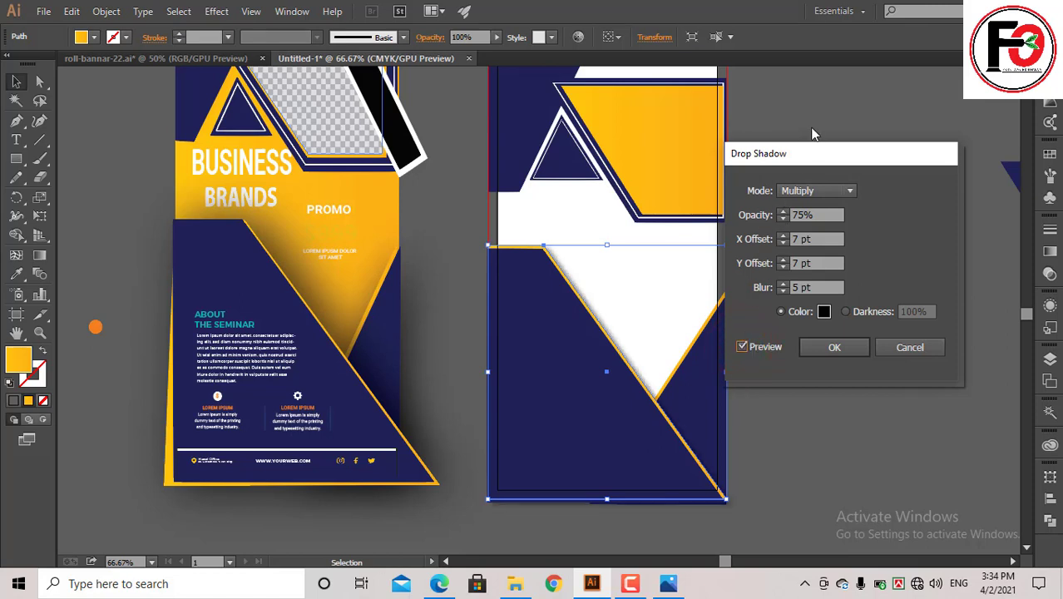
left_click_drag(828, 140, 876, 114)
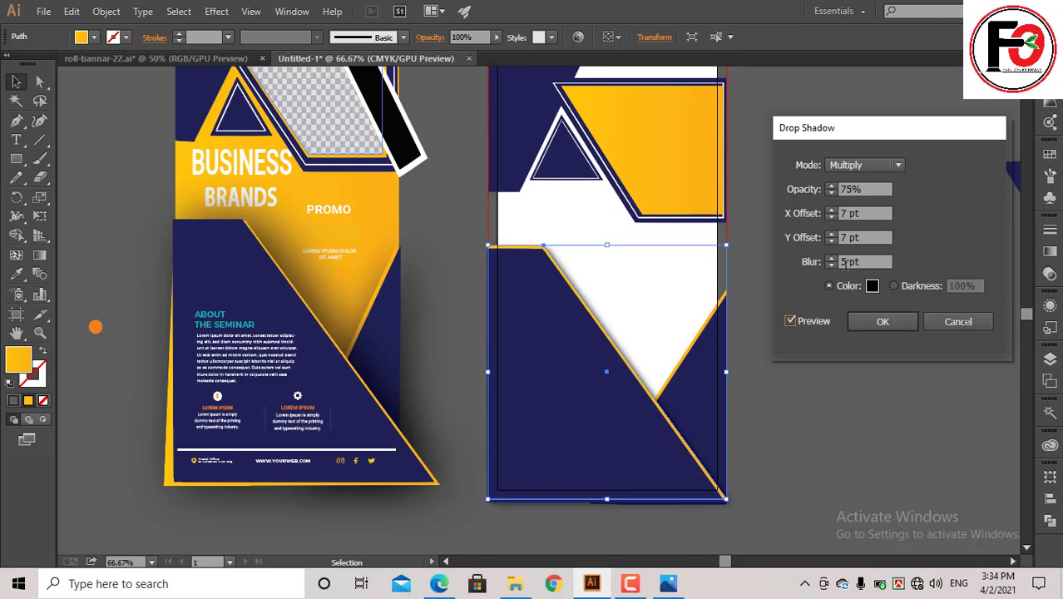
type("12")
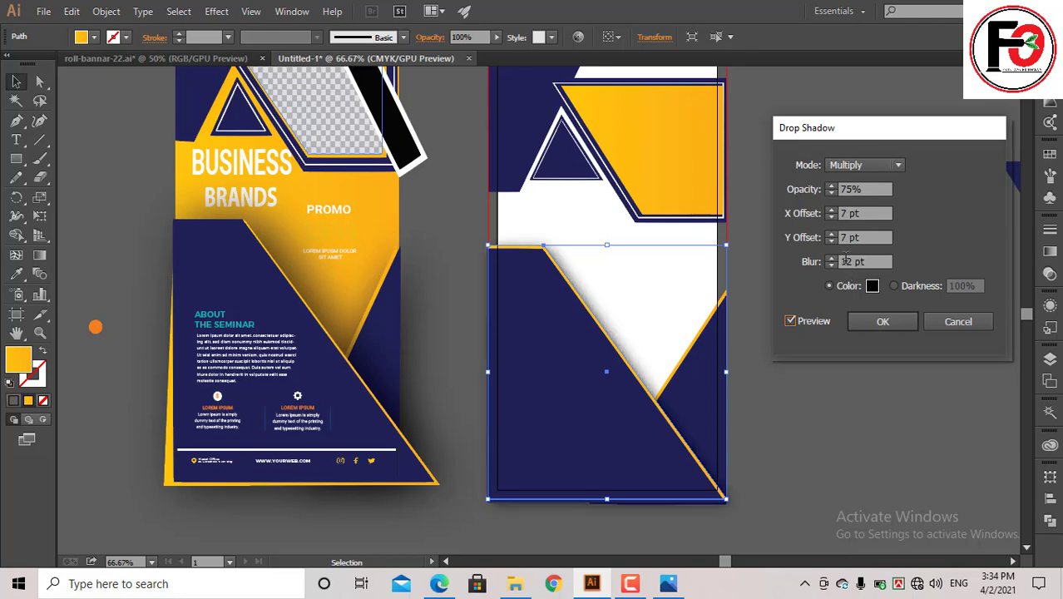
key("Up")
key("Up")
key("Up")
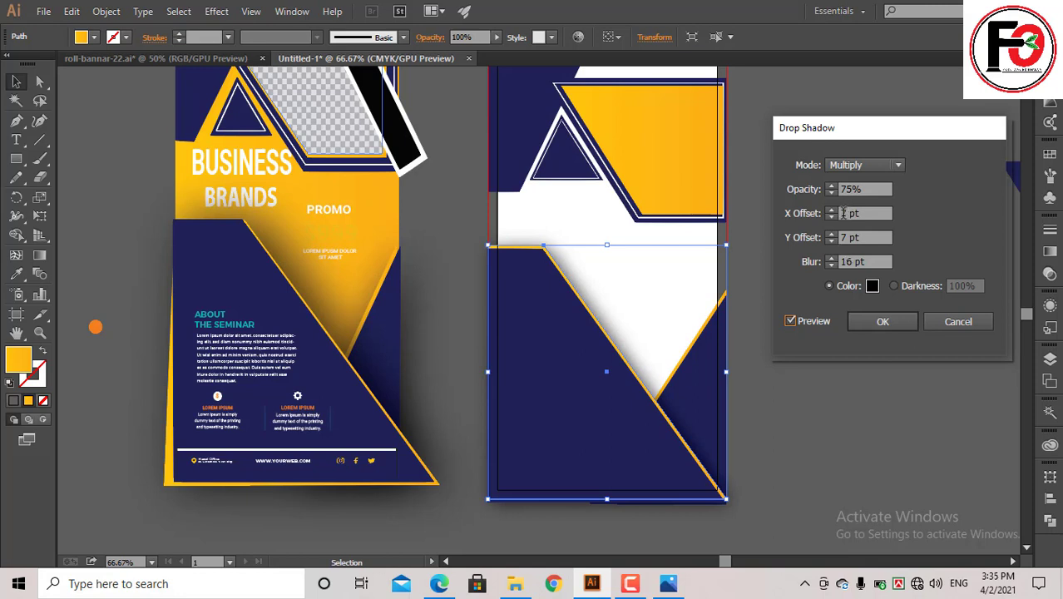
key("Up")
key("Up")
key("Up")
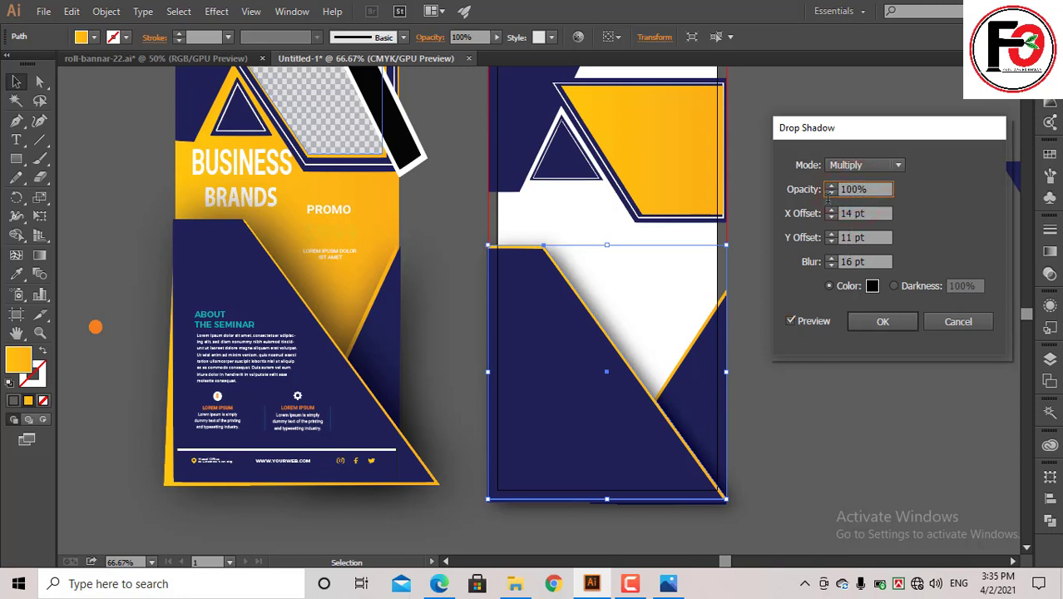
key("Return")
left_click(802, 475)
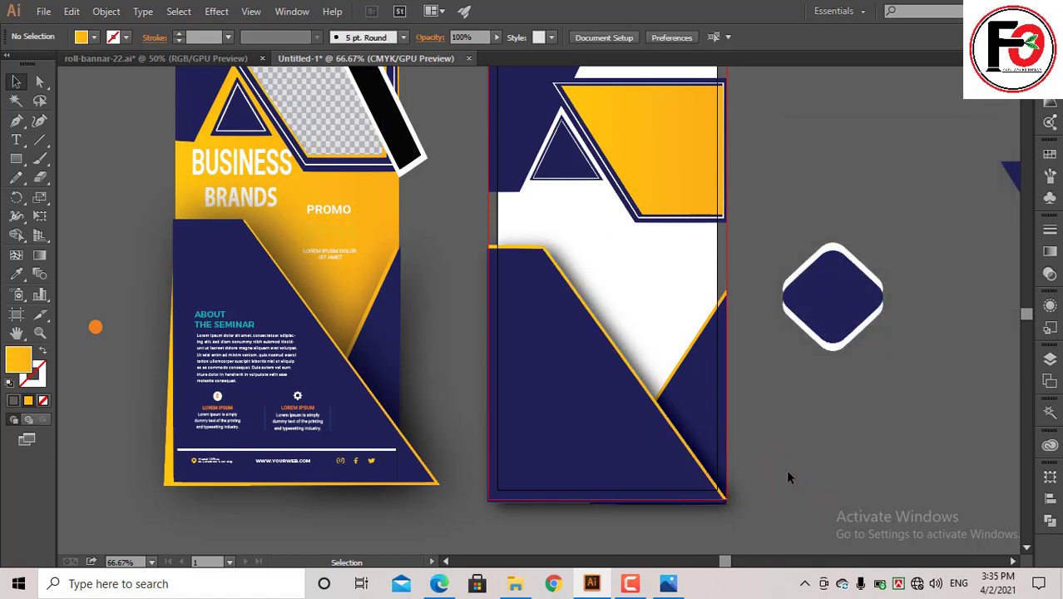
- Draw a 459 × 824.603 pt yellow rectangle over the whole artboard and send it to the back
left_click(792, 425)
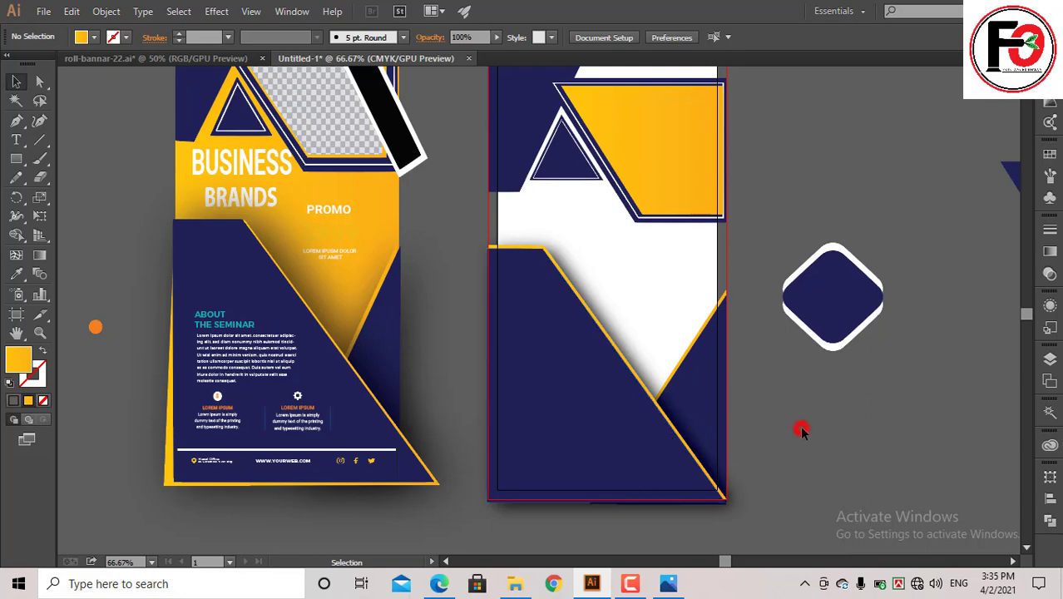
left_click(15, 160)
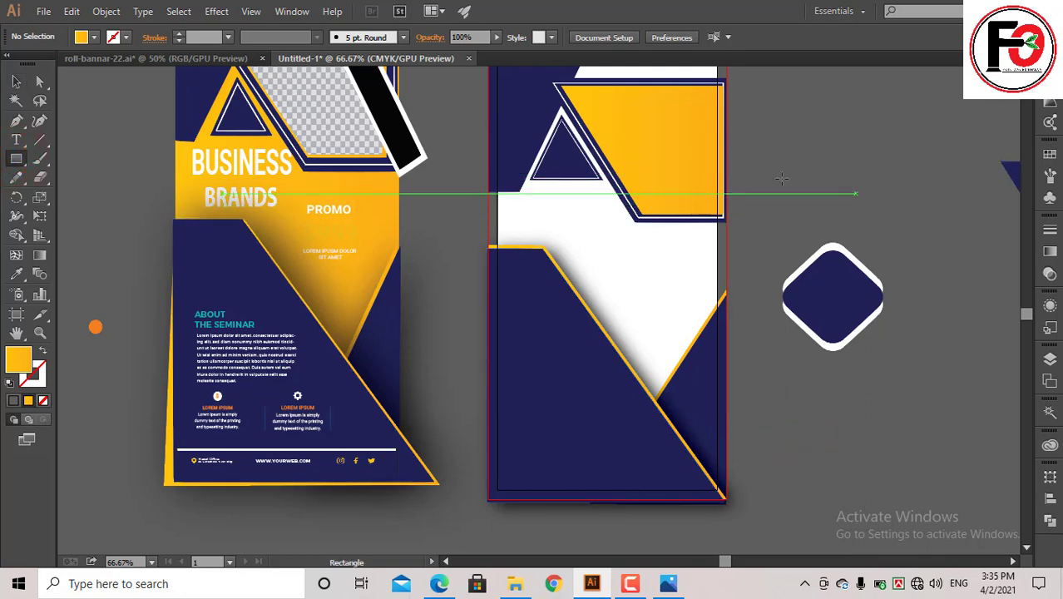
scroll(576, 194, "up", 2)
scroll(577, 194, "up", 1)
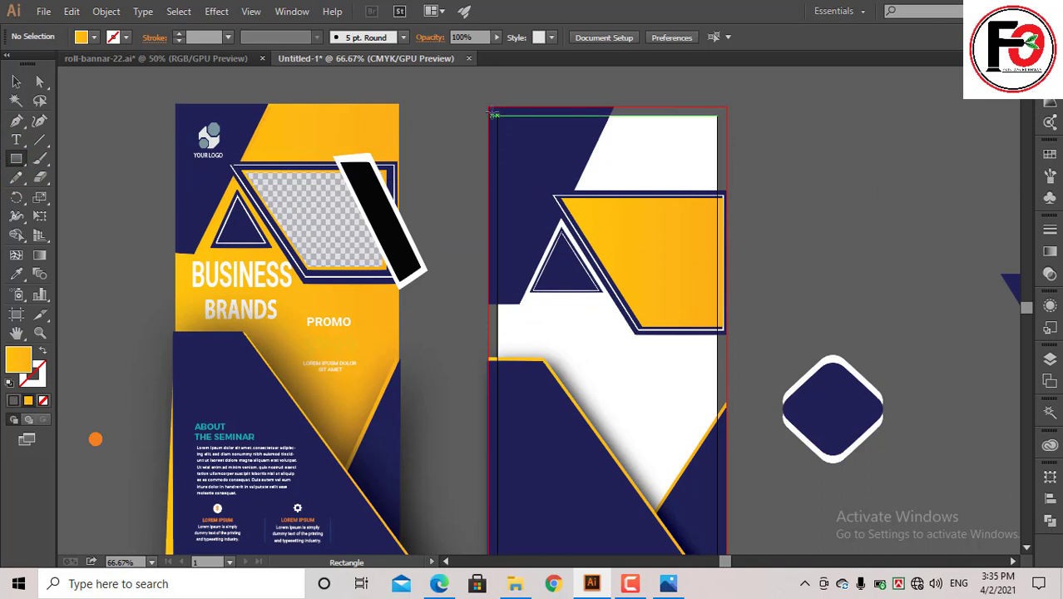
left_click_drag(488, 106, 727, 535)
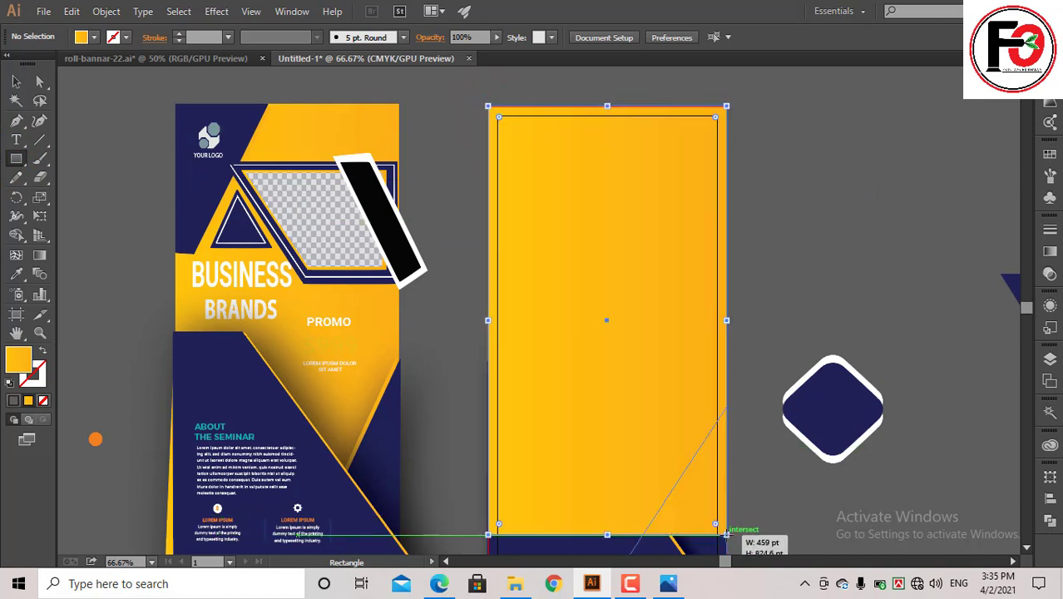
left_click(15, 81)
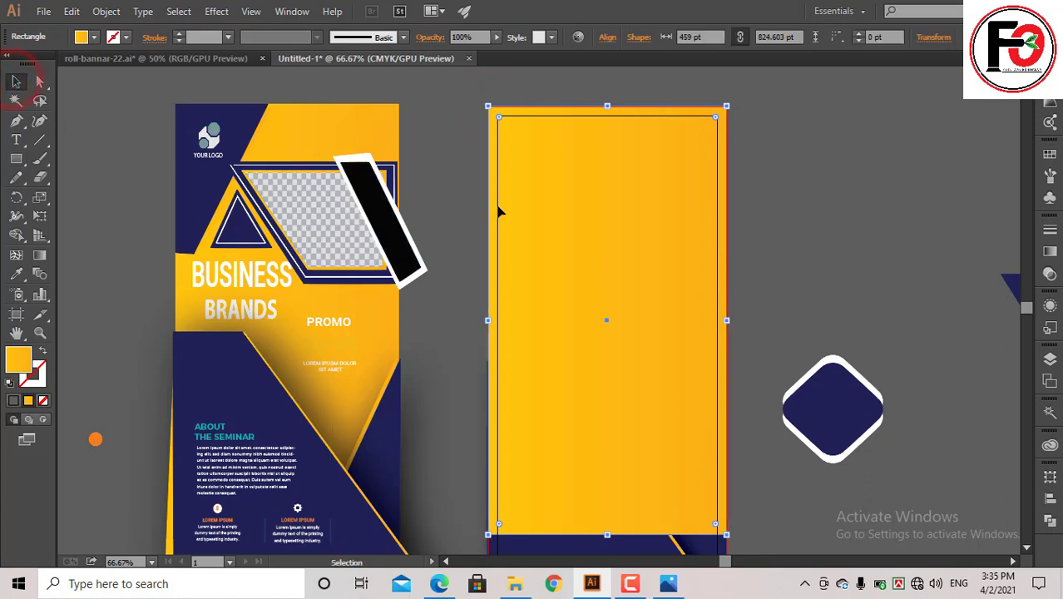
left_click_drag(535, 208, 539, 214)
key("ctrl+shift+bracketleft")
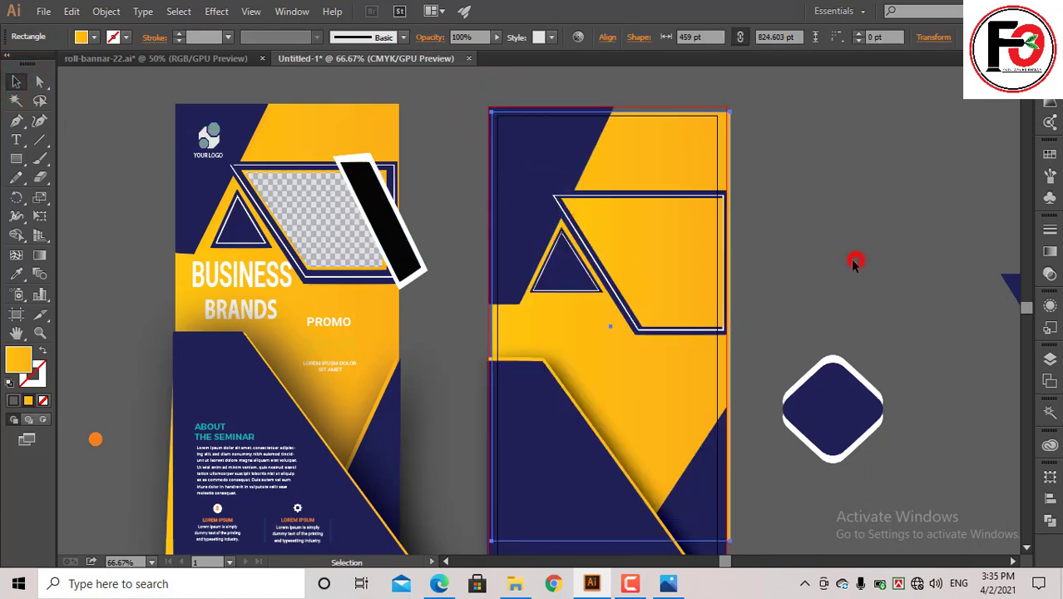
left_click(854, 258)
- Bring the full-size yellow rectangle to the front with Arrange > Bring to Front
scroll(651, 325, "down", 3)
left_click(619, 306)
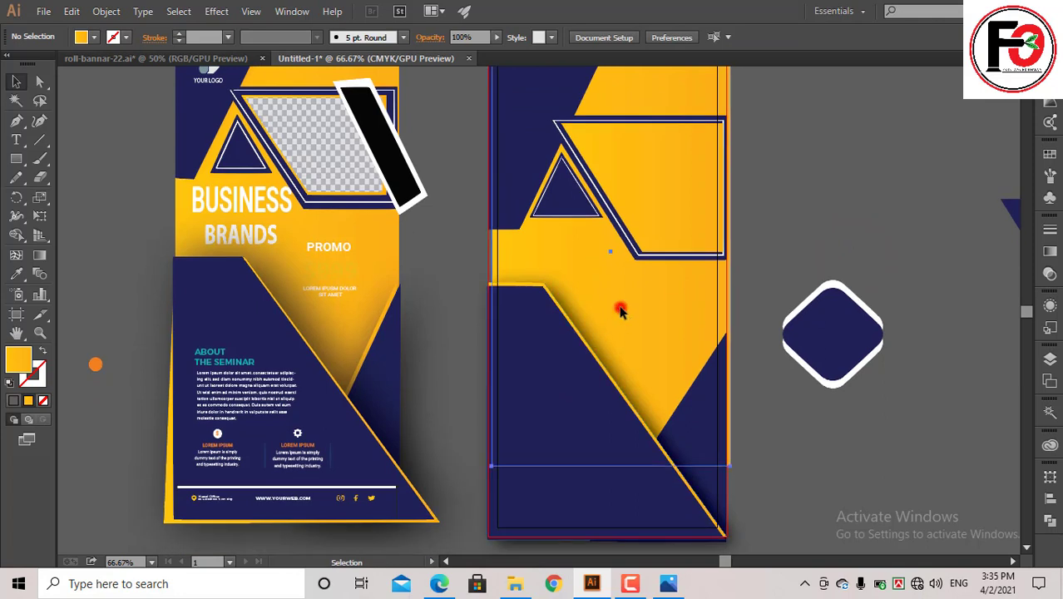
left_click(826, 231)
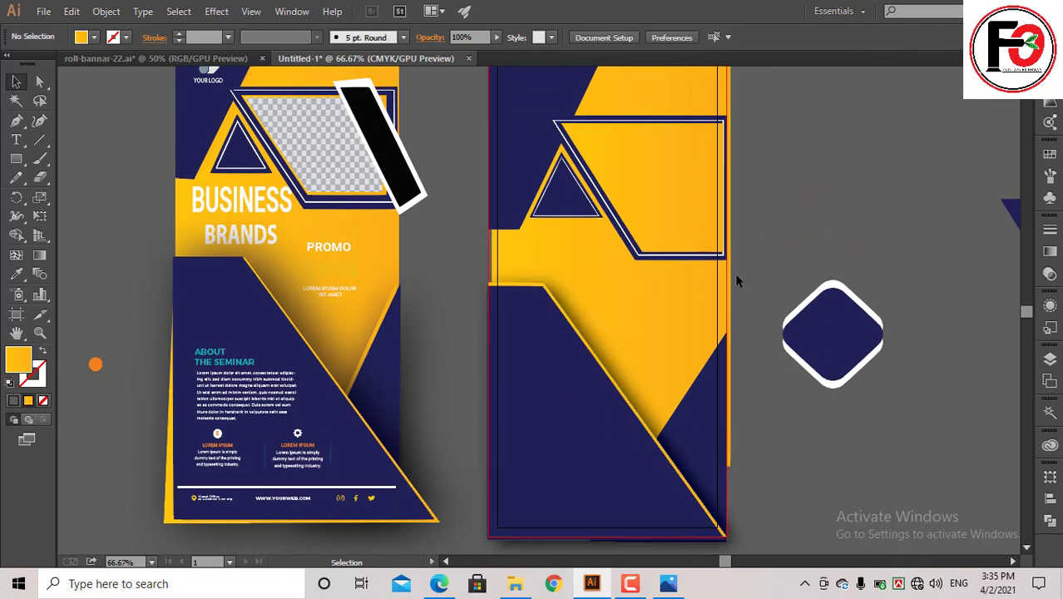
left_click(805, 241)
right_click(653, 180)
left_click(730, 402)
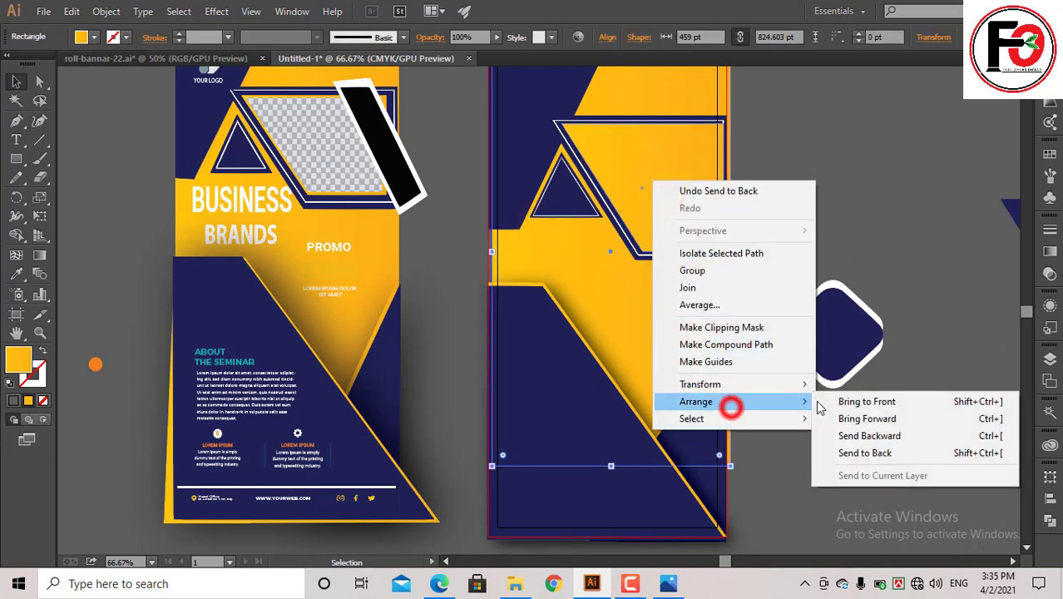
left_click(940, 401)
left_click(909, 170)
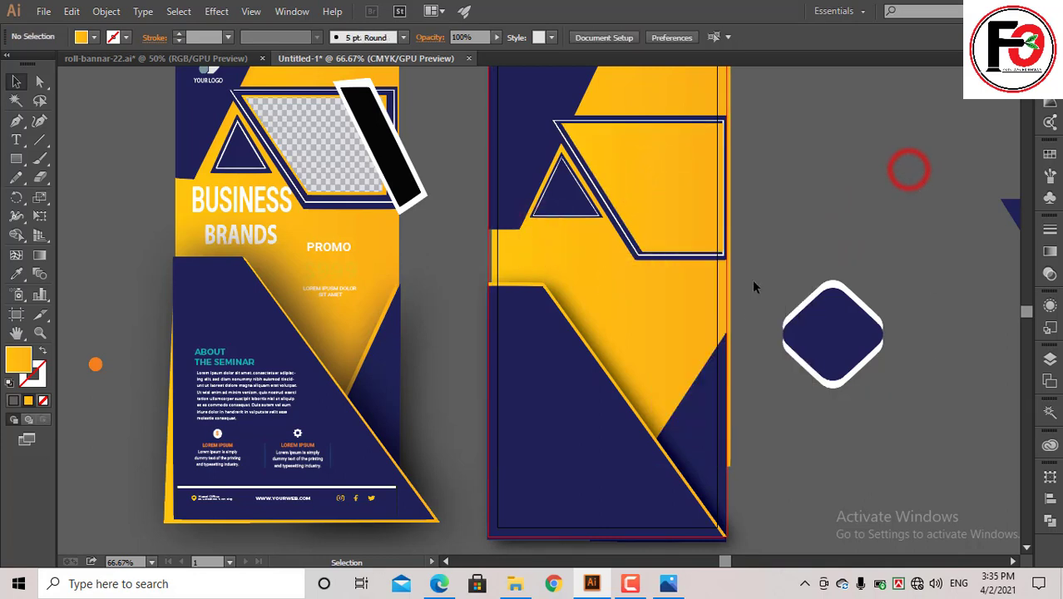
scroll(752, 279, "up", 2)
scroll(745, 321, "down", 1)
scroll(745, 321, "down", 2)
scroll(744, 320, "down", 1)
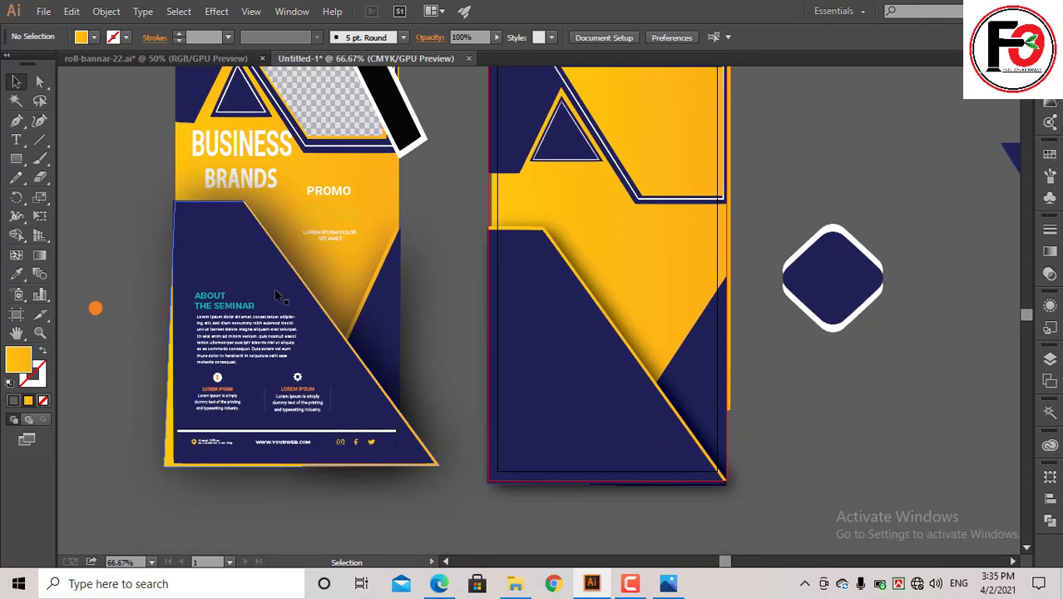
- Draw a bar across the banner's bottom and duplicate it nudged slightly up
left_click(17, 159)
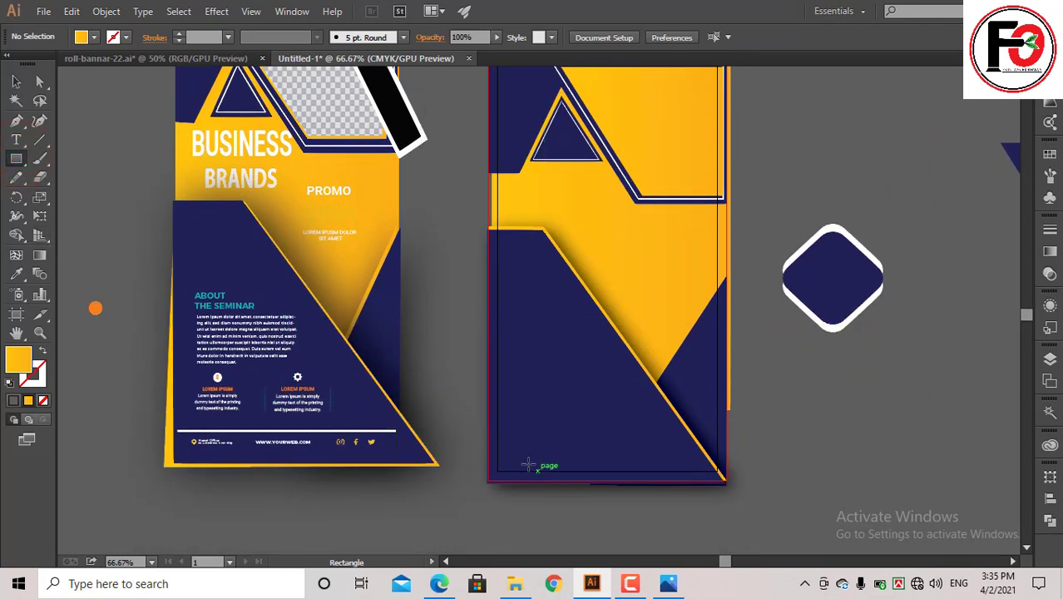
left_click_drag(487, 447, 726, 480)
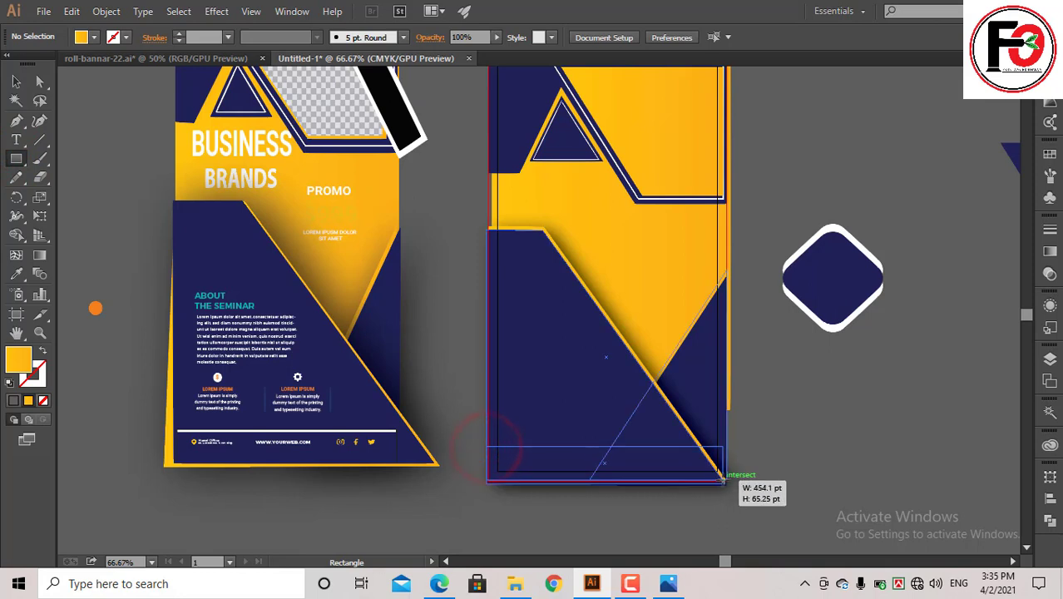
key("v")
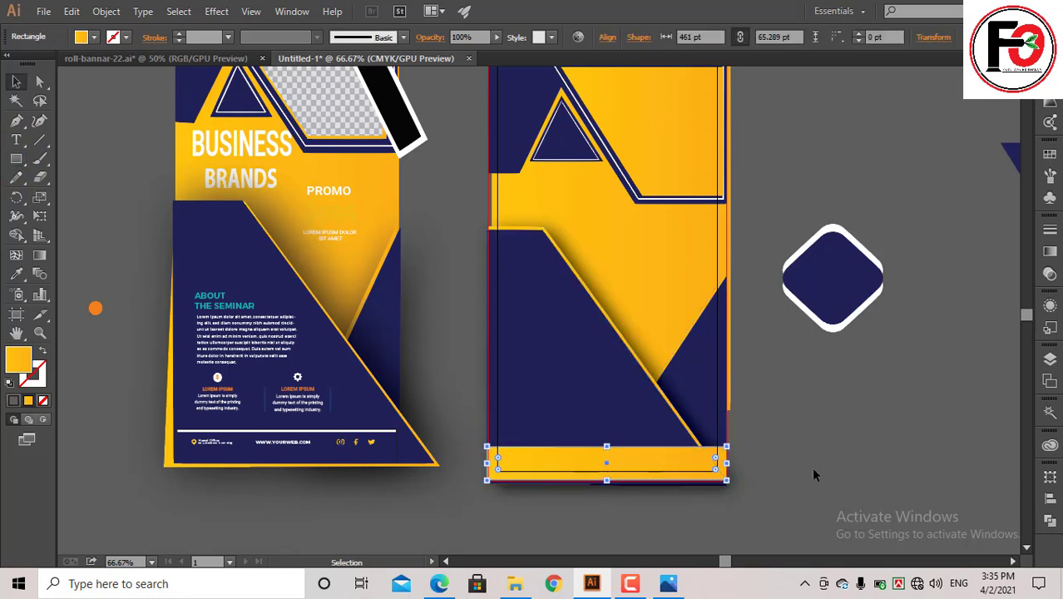
left_click(820, 463)
left_click_drag(679, 478, 679, 482)
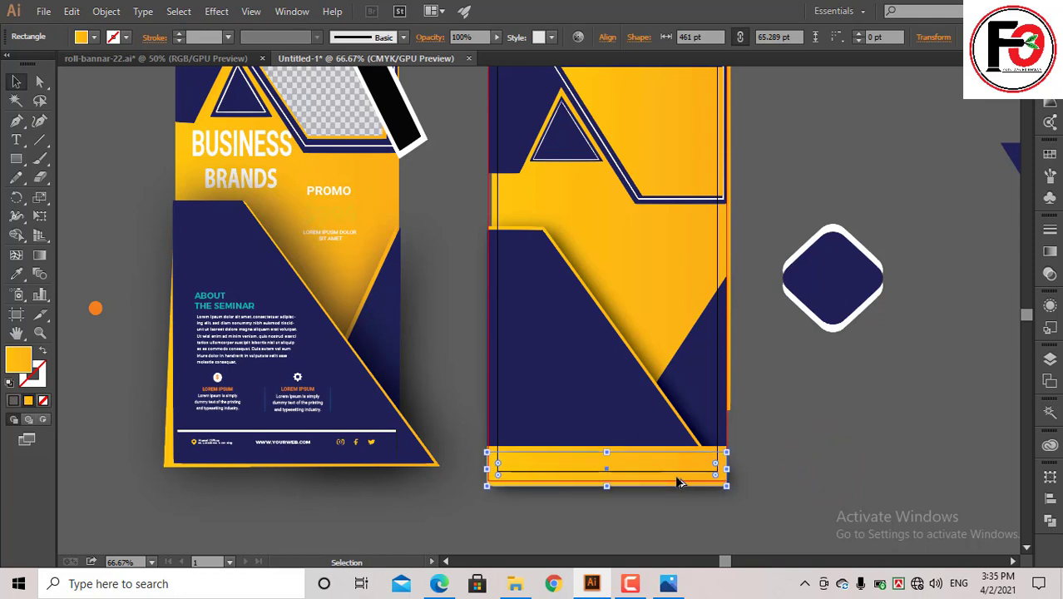
key("Up")
key("Up")
key("Up")
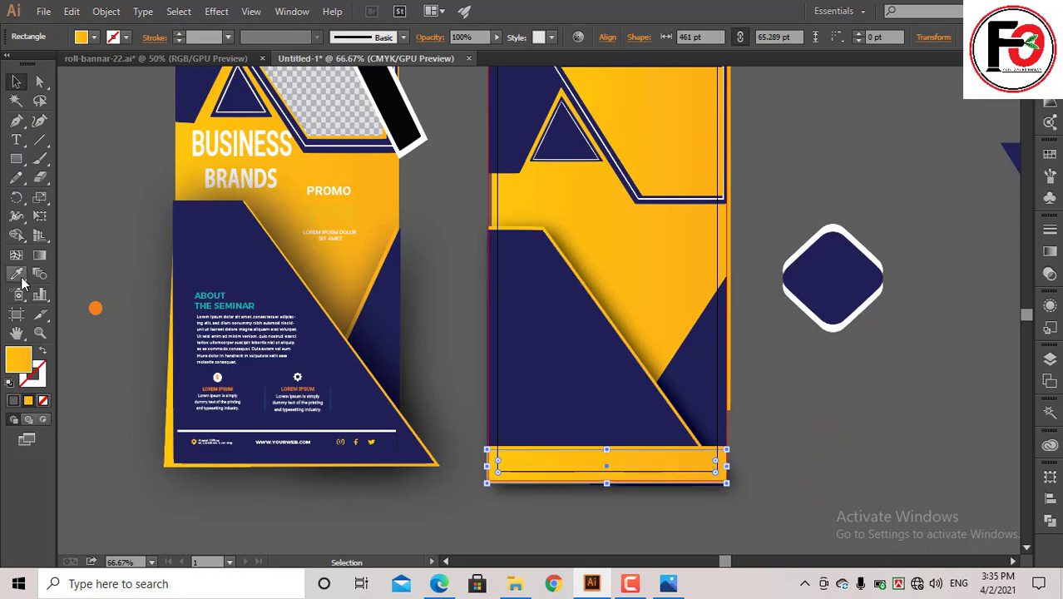
- Fill the footer bar with the left flyer's navy, leaving a thin yellow stripe above
left_click(16, 273)
left_click(221, 244)
key("v")
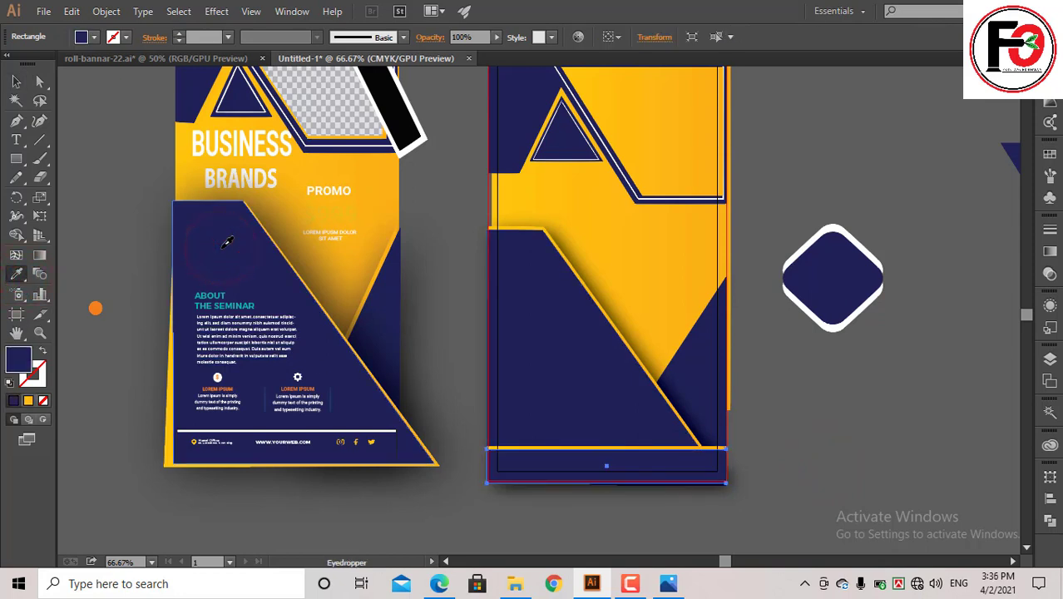
left_click(490, 524)
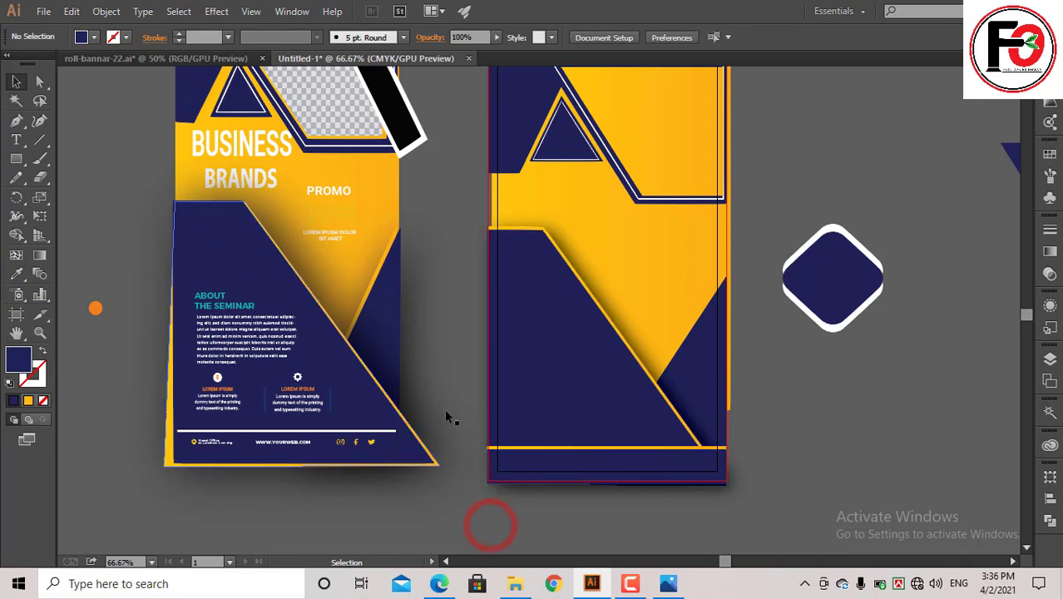
scroll(454, 383, "up", 1)
scroll(454, 384, "up", 2)
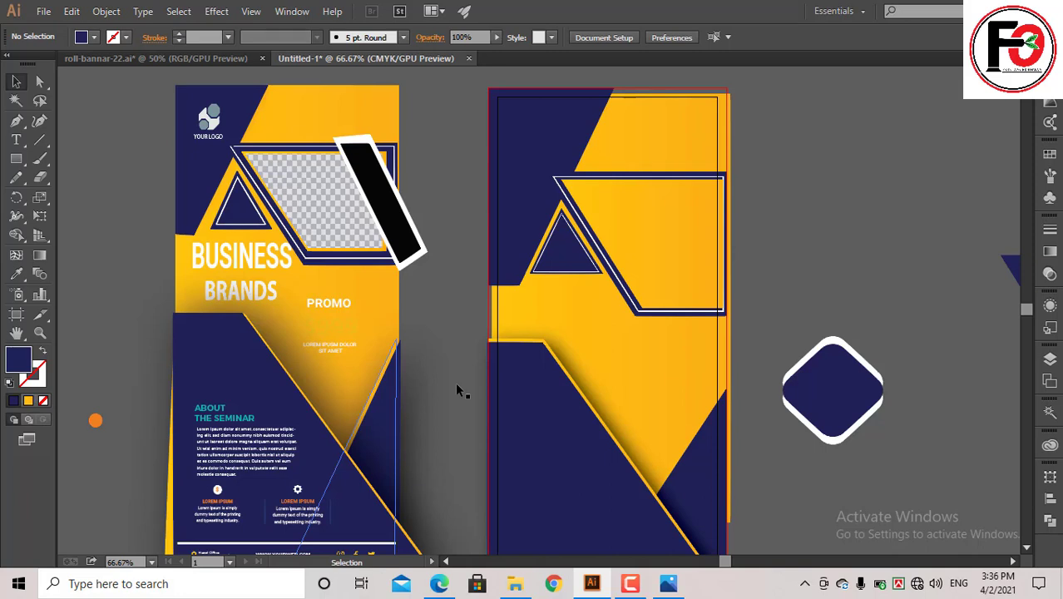
- Draw a four-point Pen band across the right corner of the top frame
left_click(16, 120)
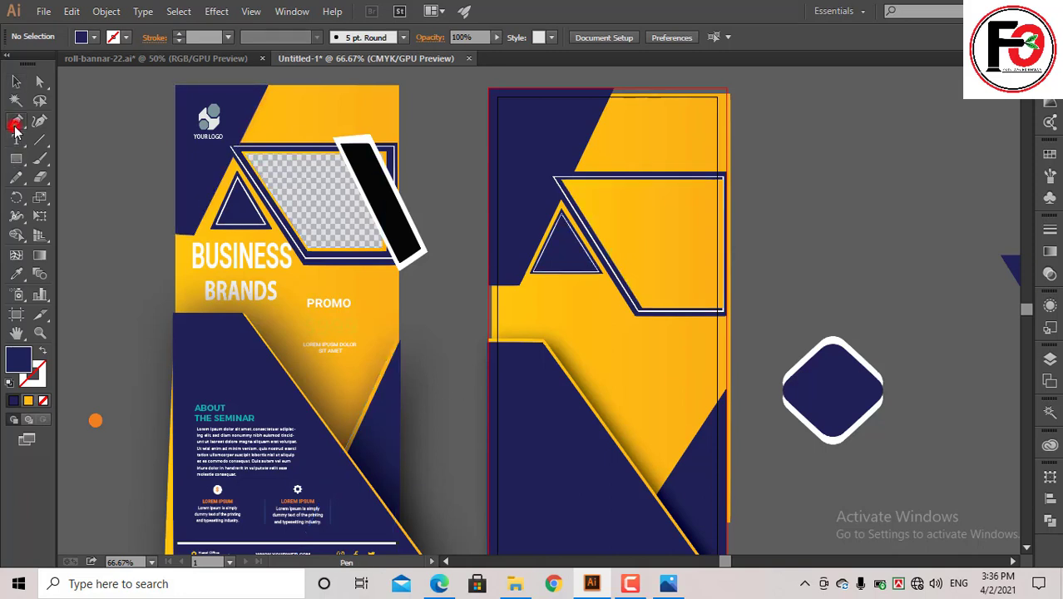
left_click(667, 176)
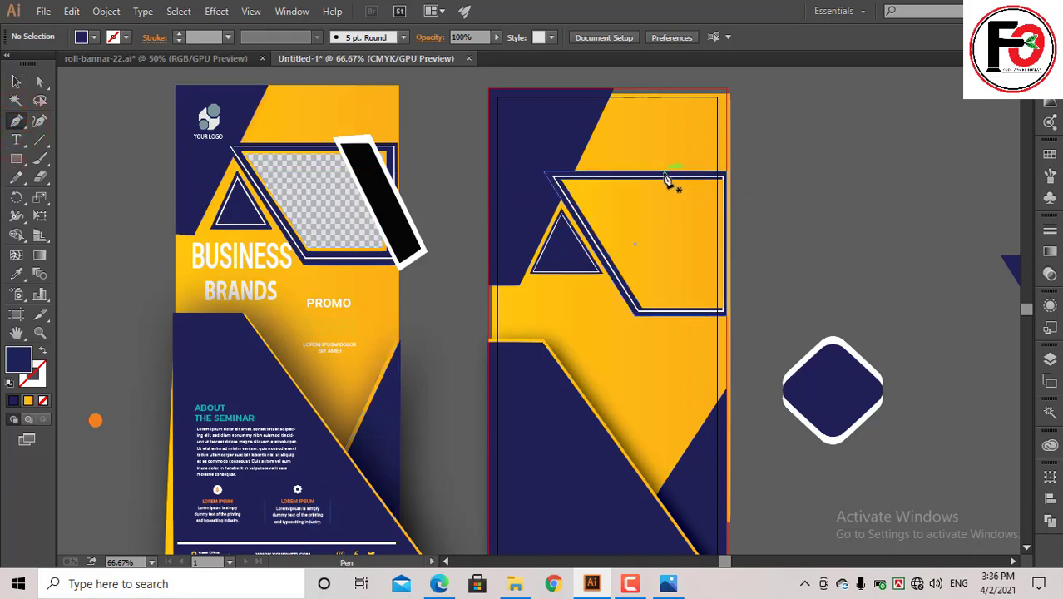
scroll(662, 172, "up", 5)
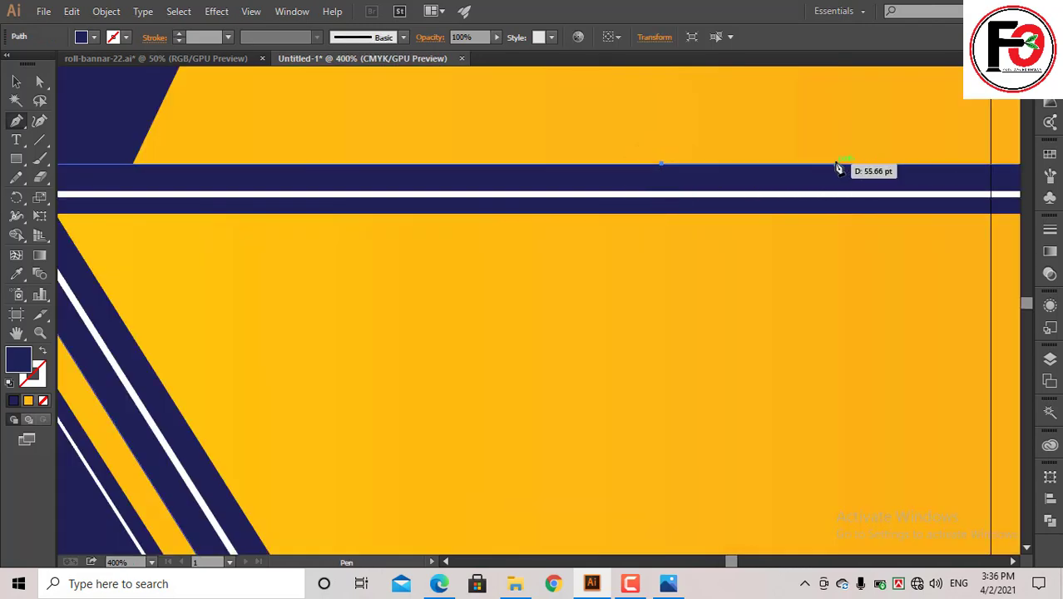
left_click(833, 162)
scroll(834, 164, "down", 4)
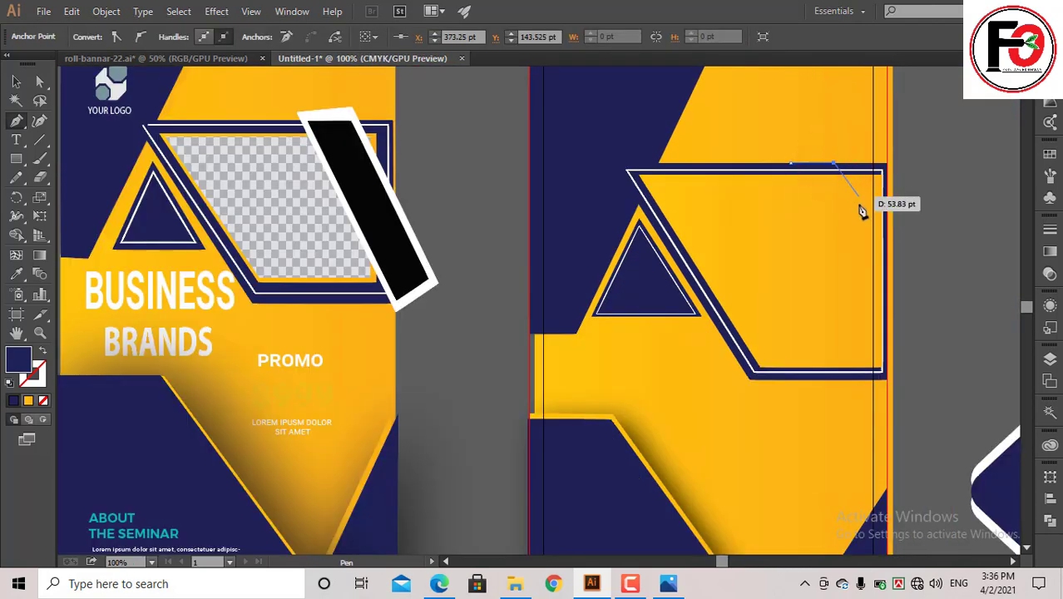
left_click(910, 308)
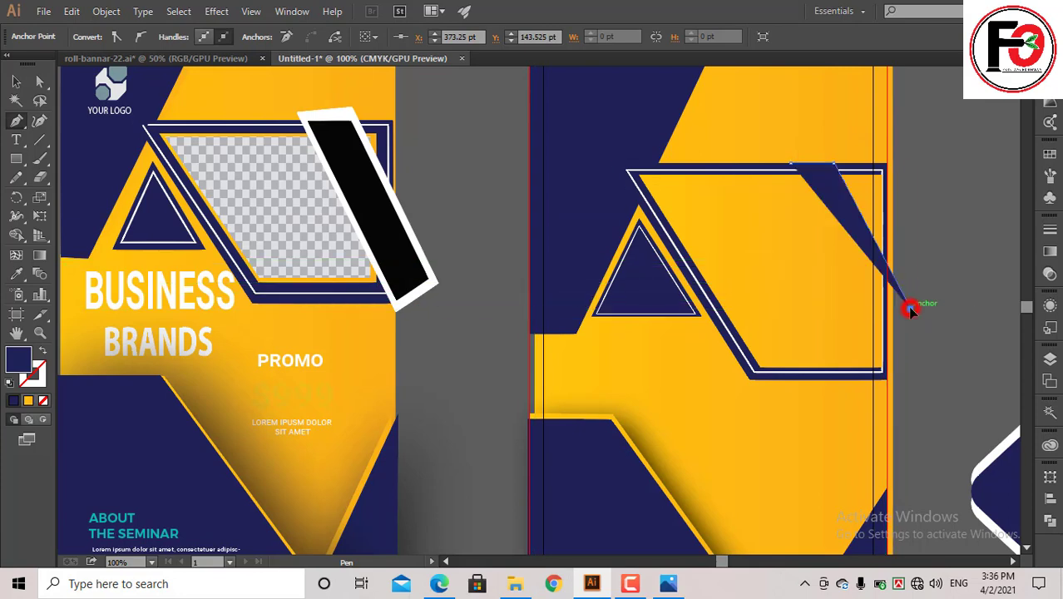
left_click(890, 359)
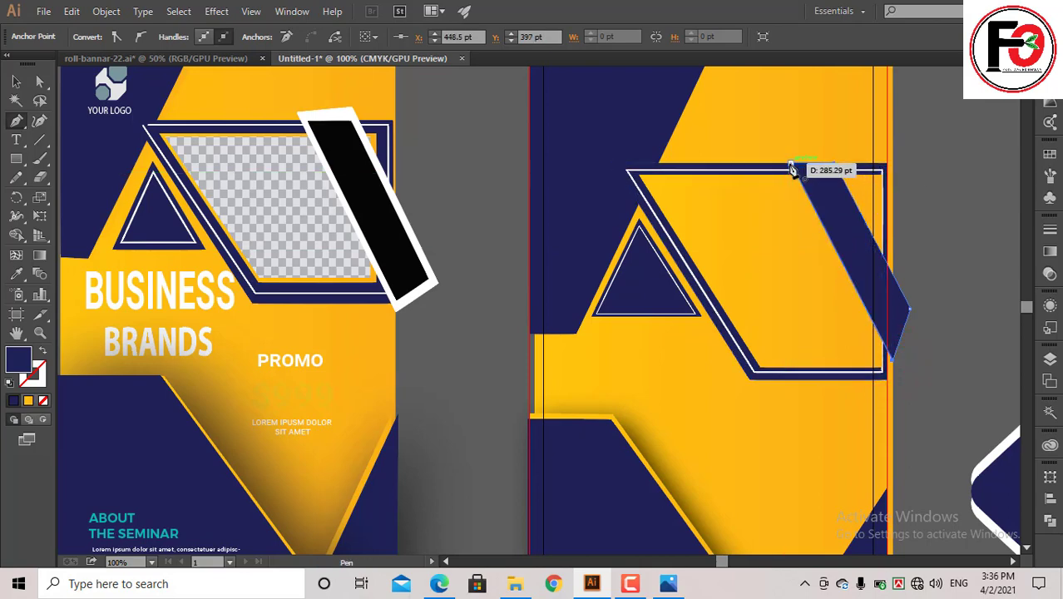
left_click(792, 170)
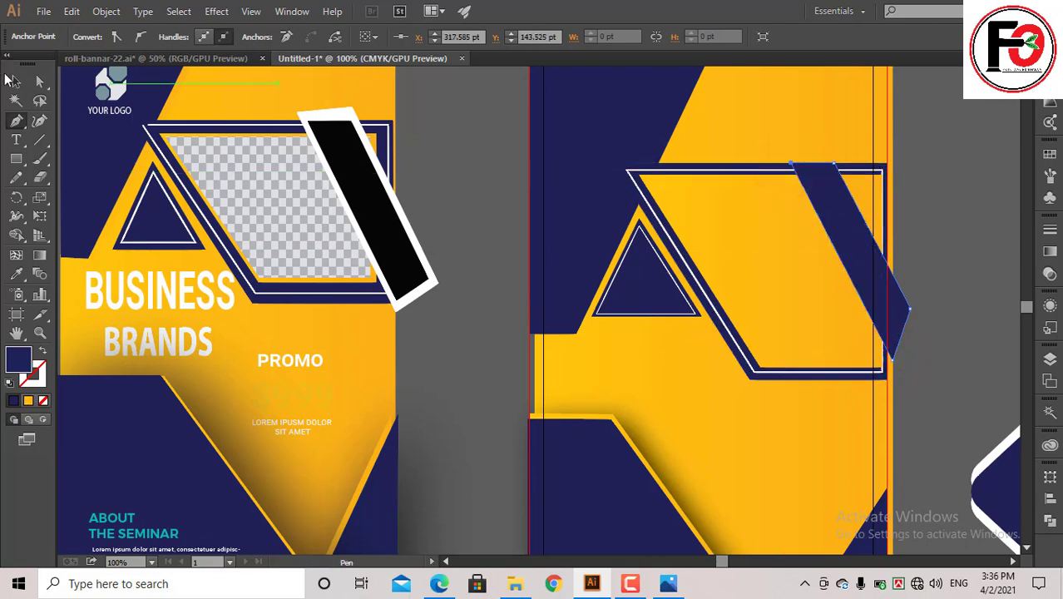
- Shift the band's top-left anchor slightly left with Direct Selection
left_click(16, 81)
left_click(894, 320)
scroll(892, 320, "up", 2)
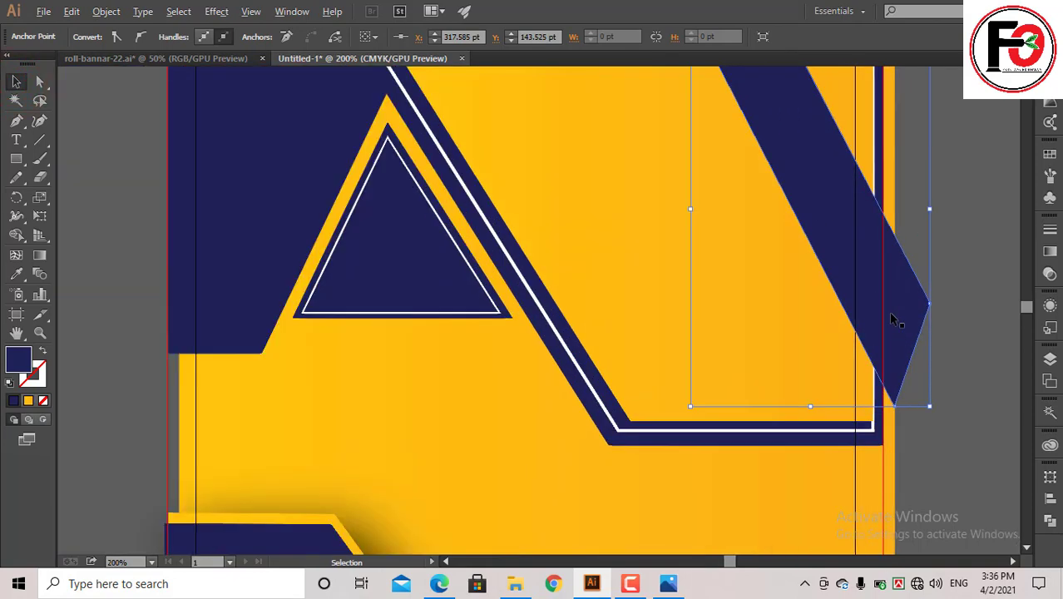
scroll(891, 320, "down", 2)
left_click(39, 80)
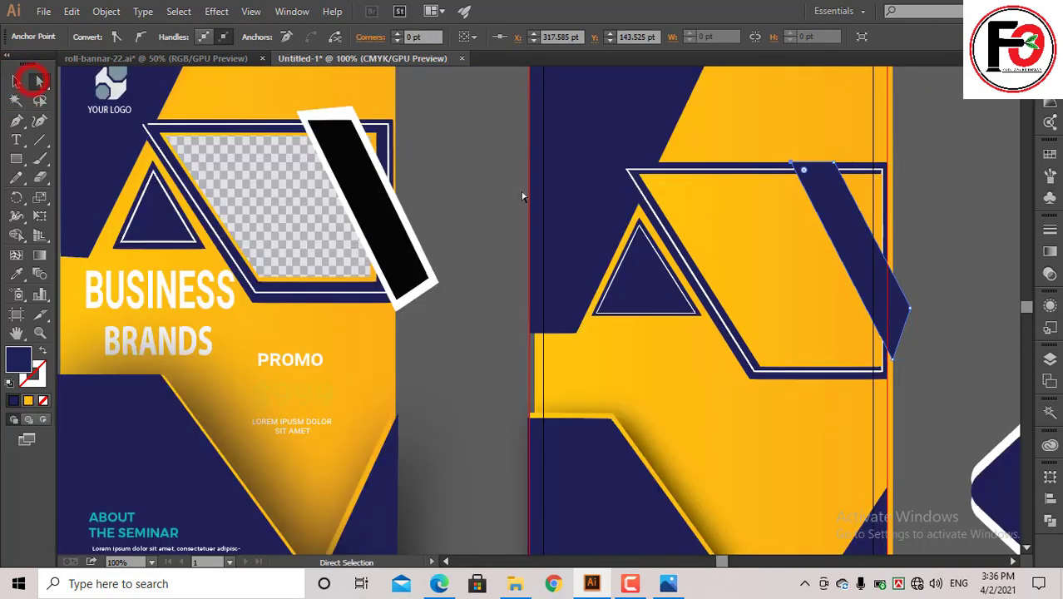
scroll(752, 185, "up", 1)
scroll(840, 136, "up", 2)
left_click(880, 127)
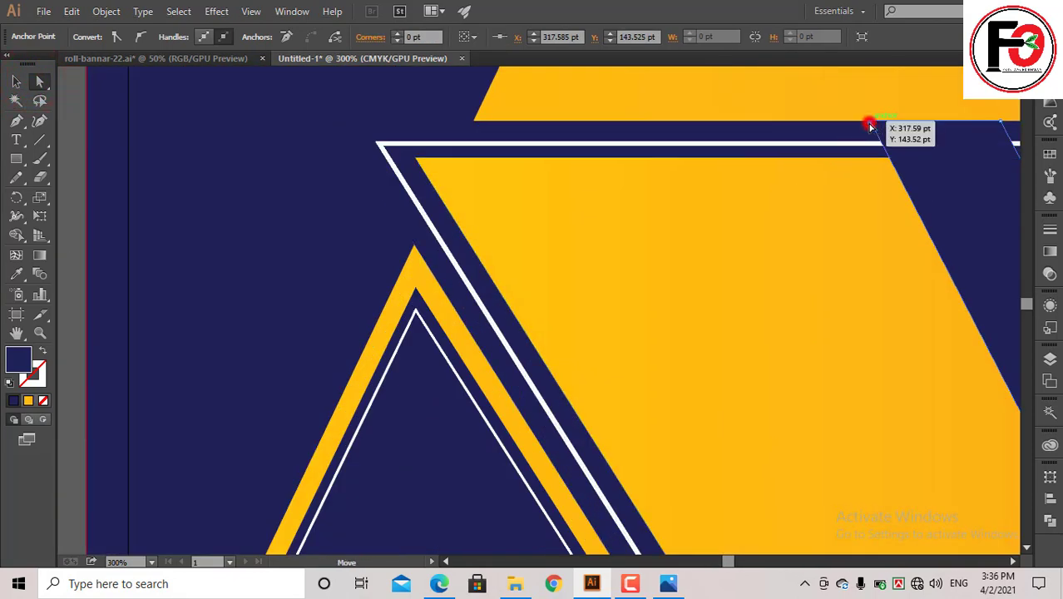
scroll(877, 128, "down", 2)
scroll(875, 129, "down", 1)
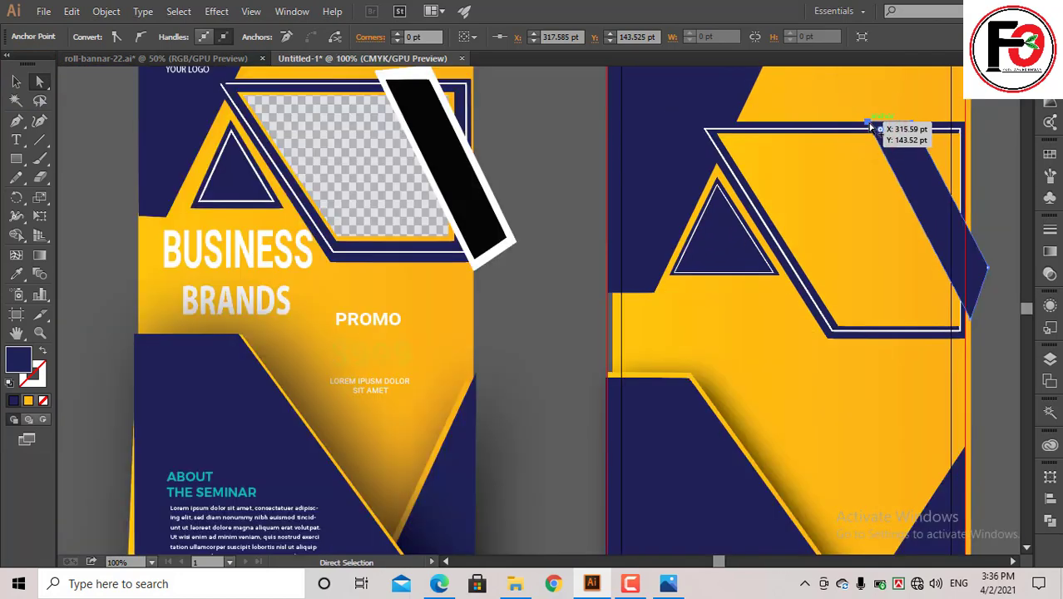
left_click_drag(870, 127, 875, 129)
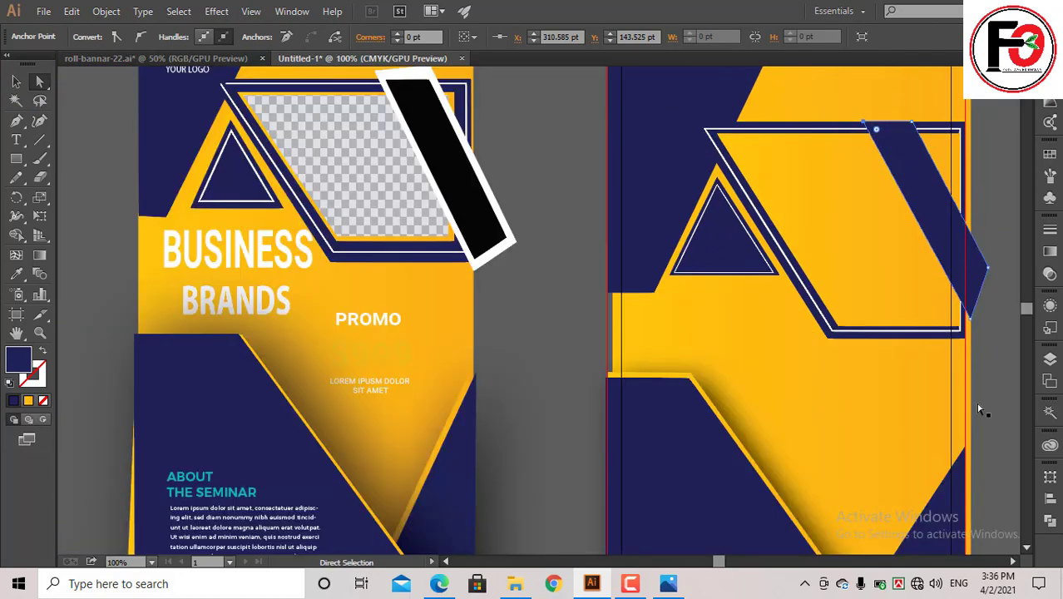
- Bring the top frame back into view and reselect the navy diagonal band
key("v")
left_click(915, 426)
scroll(917, 400, "down", 3)
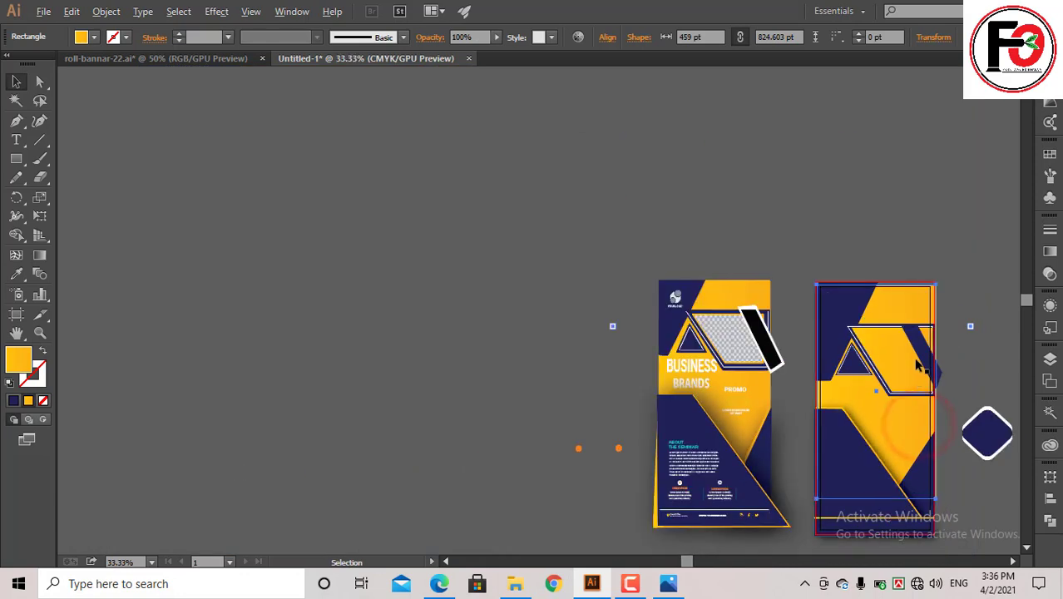
left_click_drag(915, 363, 524, 187)
scroll(528, 185, "up", 2)
scroll(532, 183, "up", 1)
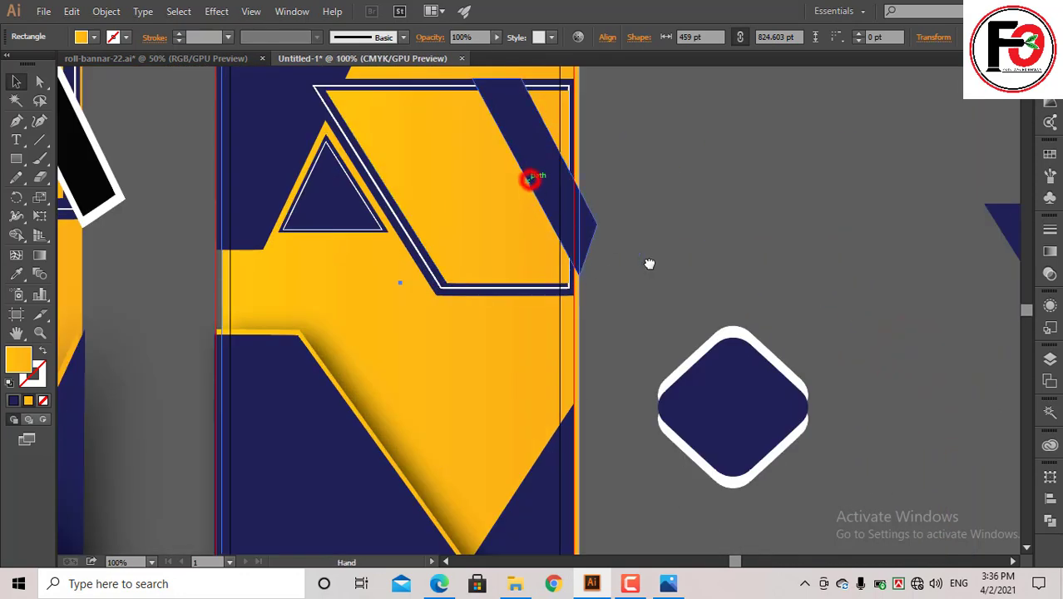
left_click_drag(650, 264, 812, 380)
left_click(693, 268)
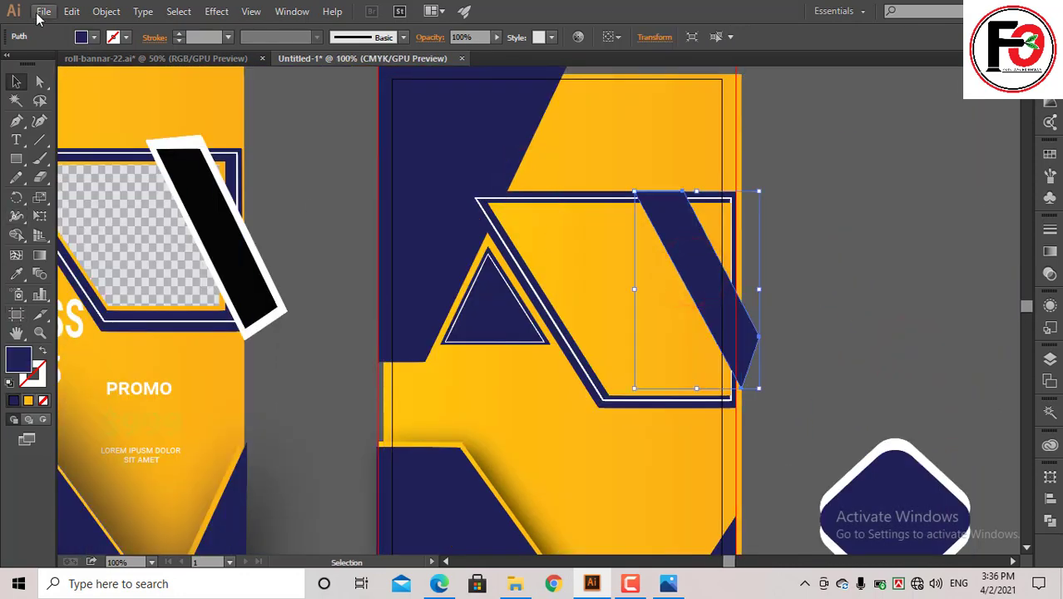
- Fill the diagonal band black and give it a 5 pt white stroke
left_click(94, 36)
left_click(42, 65)
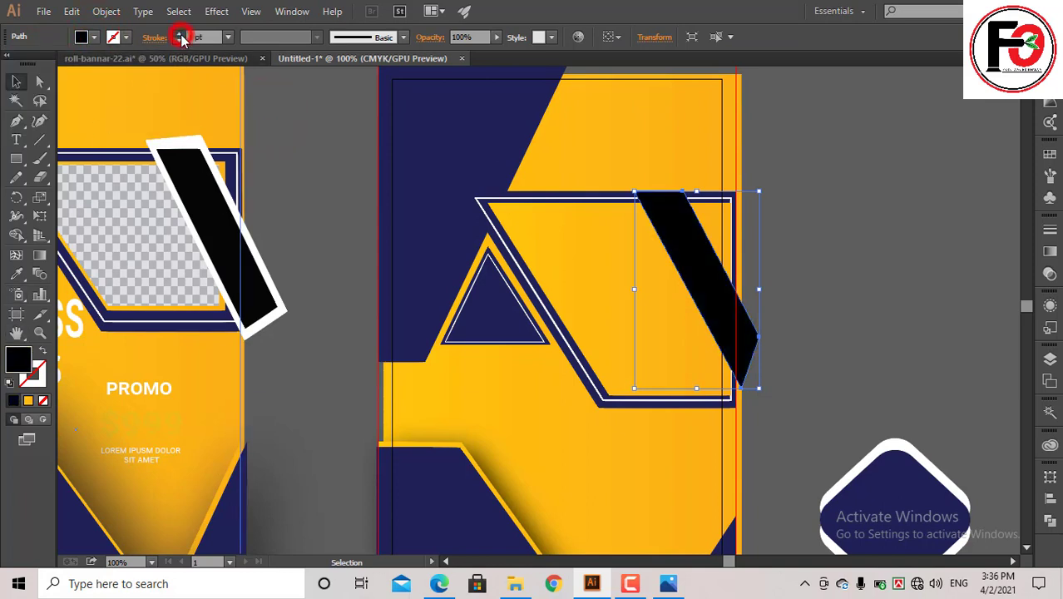
left_click(179, 37)
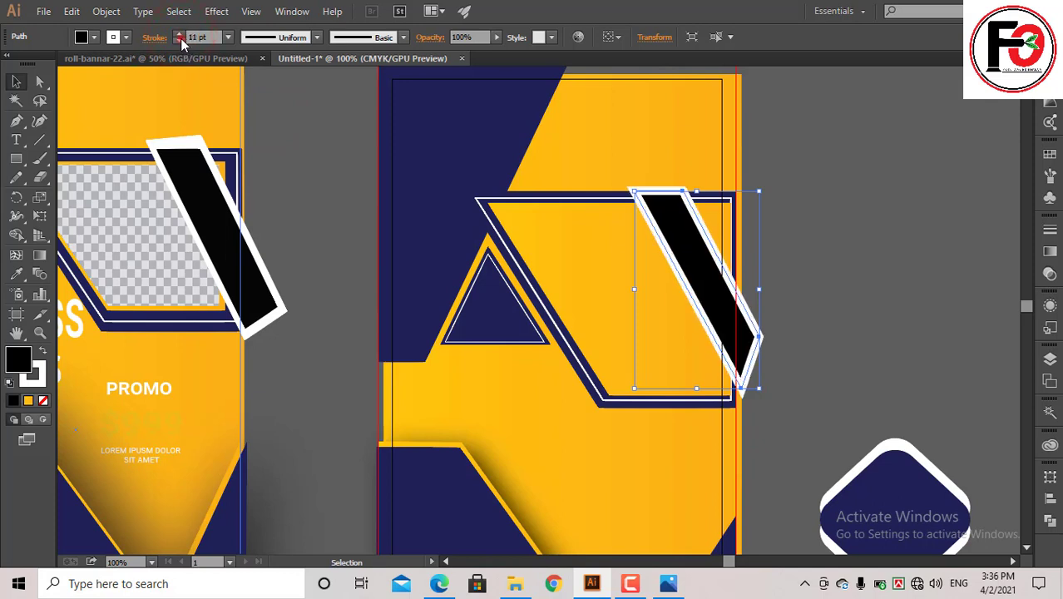
left_click(180, 35)
left_click(180, 35)
left_click(179, 35)
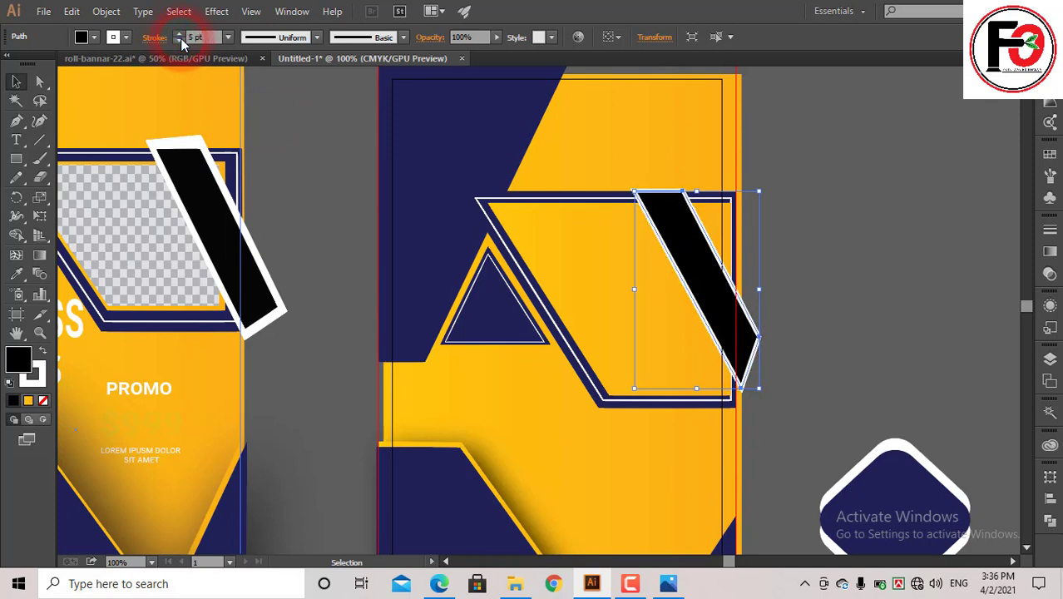
- Check the reference bar, then raise the new bar's stroke weight to 6 pt
left_click(237, 189)
left_click(211, 205)
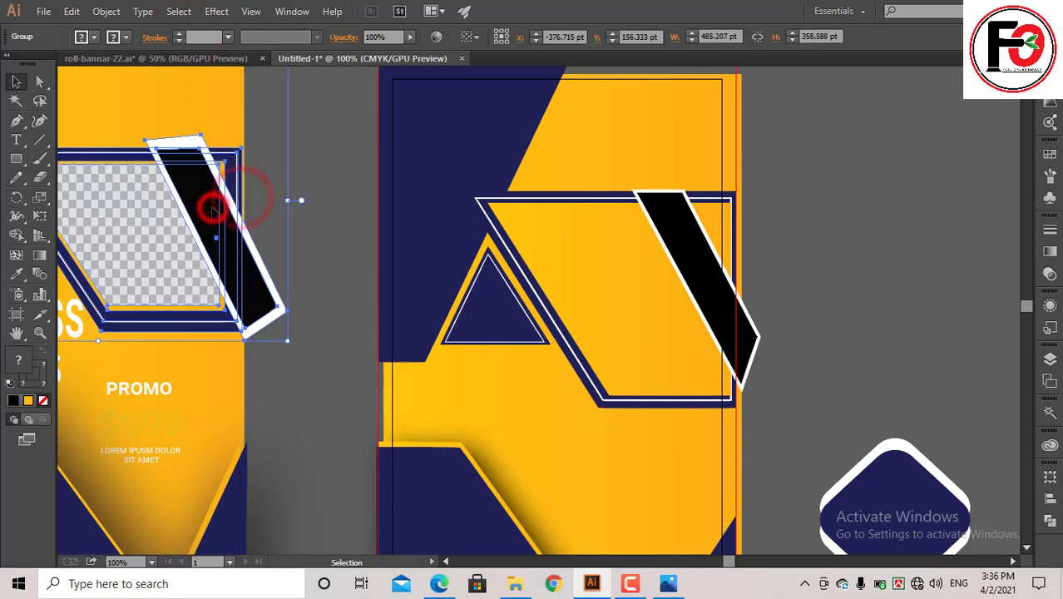
left_click(345, 212)
key("ctrl+minus")
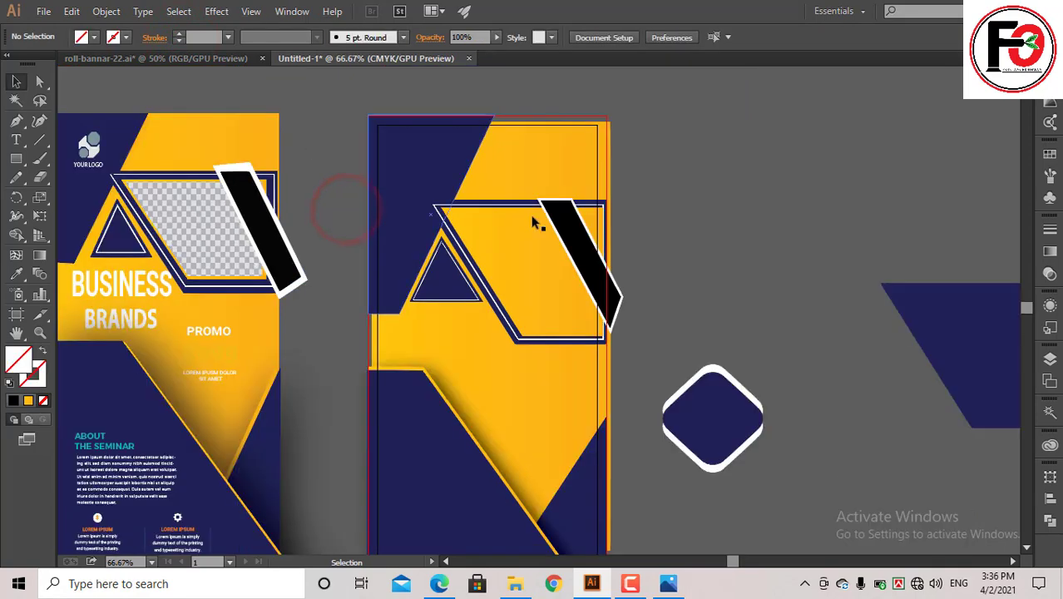
left_click(562, 222)
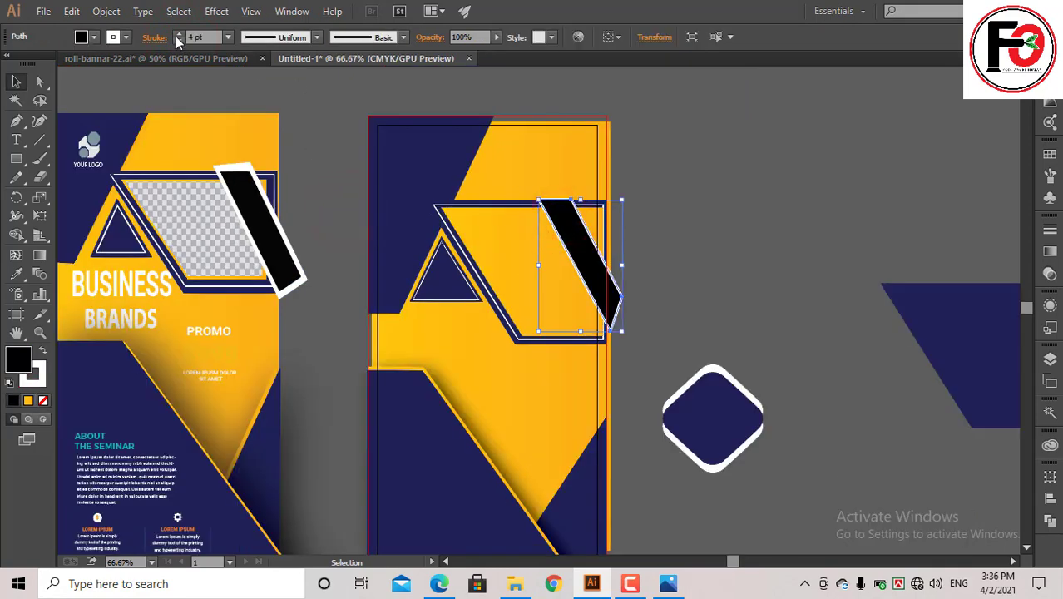
left_click(177, 39)
left_click(280, 90)
key("ctrl+minus")
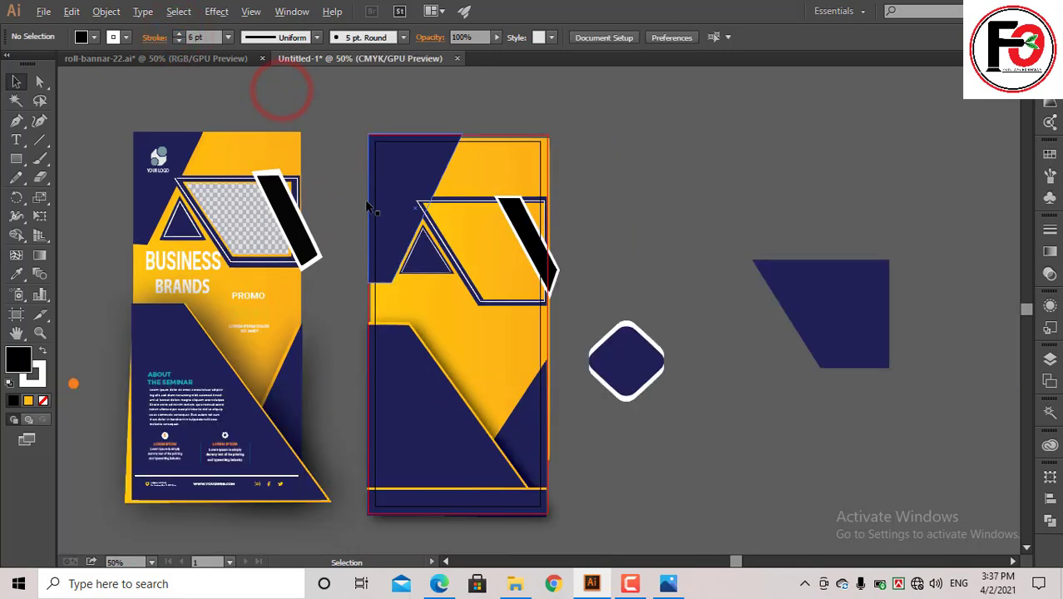
left_click_drag(436, 189, 514, 172)
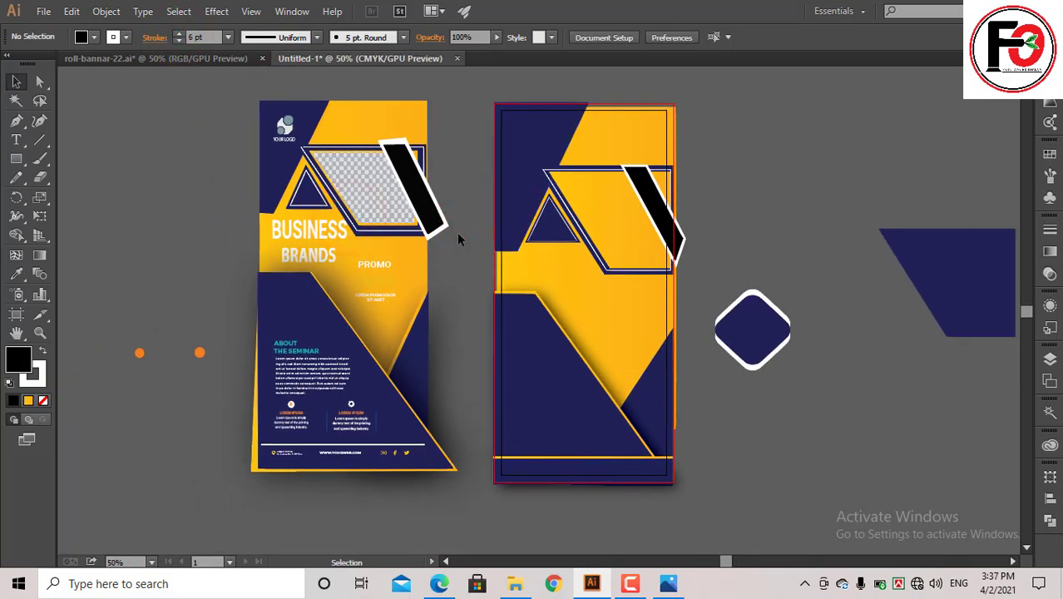
scroll(457, 237, "up", 2)
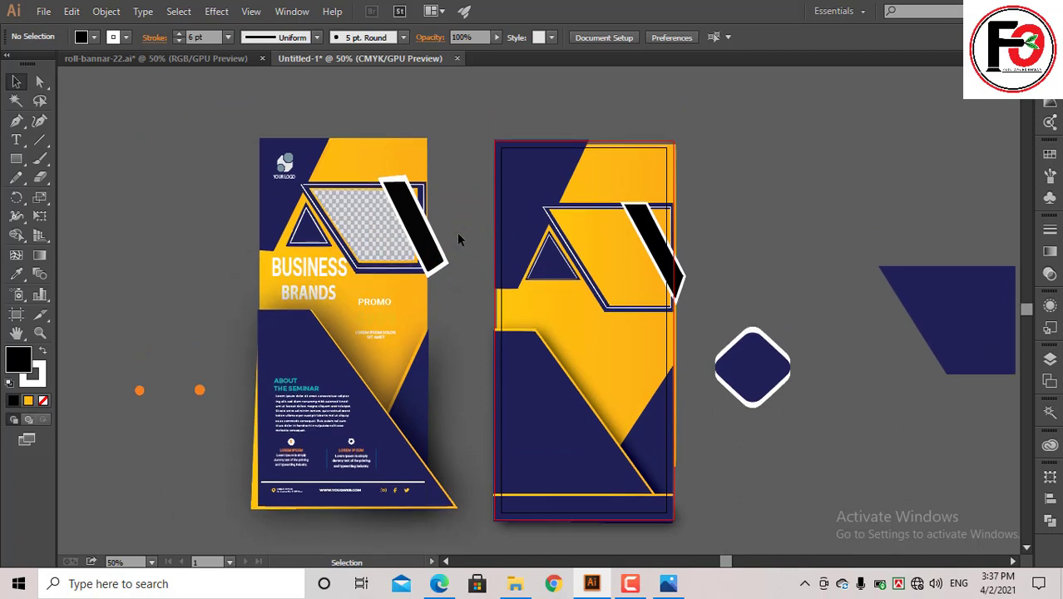
- Ungroup the reference logo and move it to the new banner's top-left corner
left_click(282, 162)
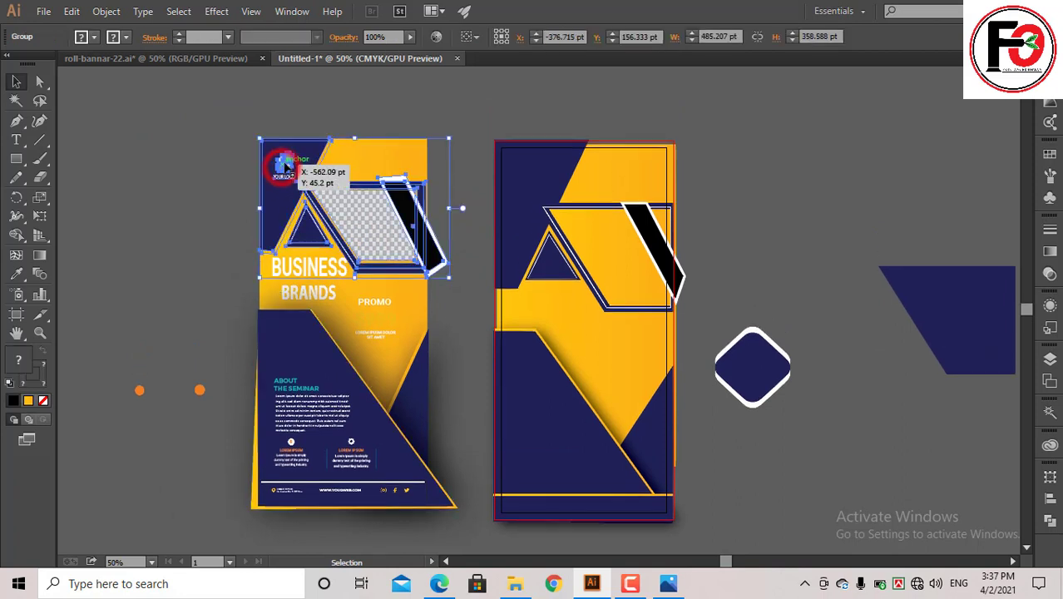
right_click(284, 163)
left_click(349, 254)
left_click(194, 188)
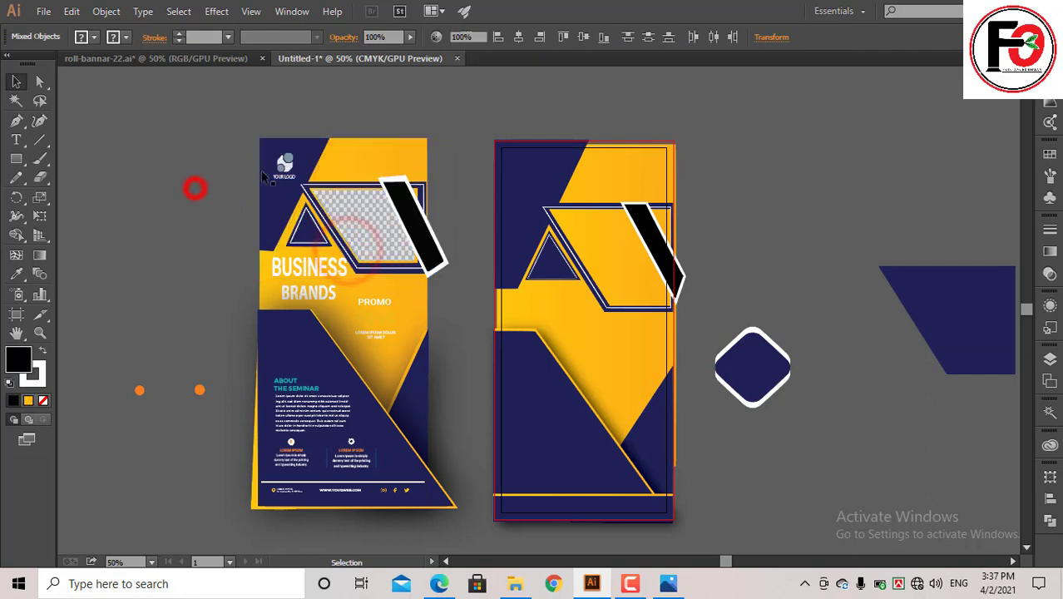
mouse_move(285, 164)
left_mouse_down()
mouse_move(539, 171)
mouse_move(522, 166)
left_mouse_up()
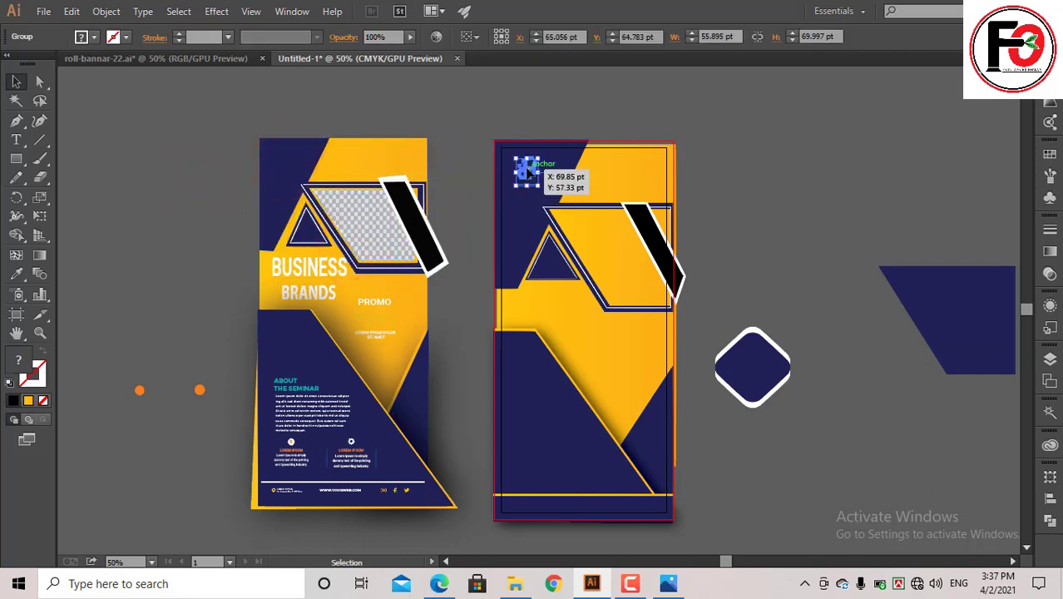
- Bring the logo to front of the navy background and enlarge it slightly
scroll(524, 168, "up", 4)
right_click(526, 171)
mouse_move(571, 298)
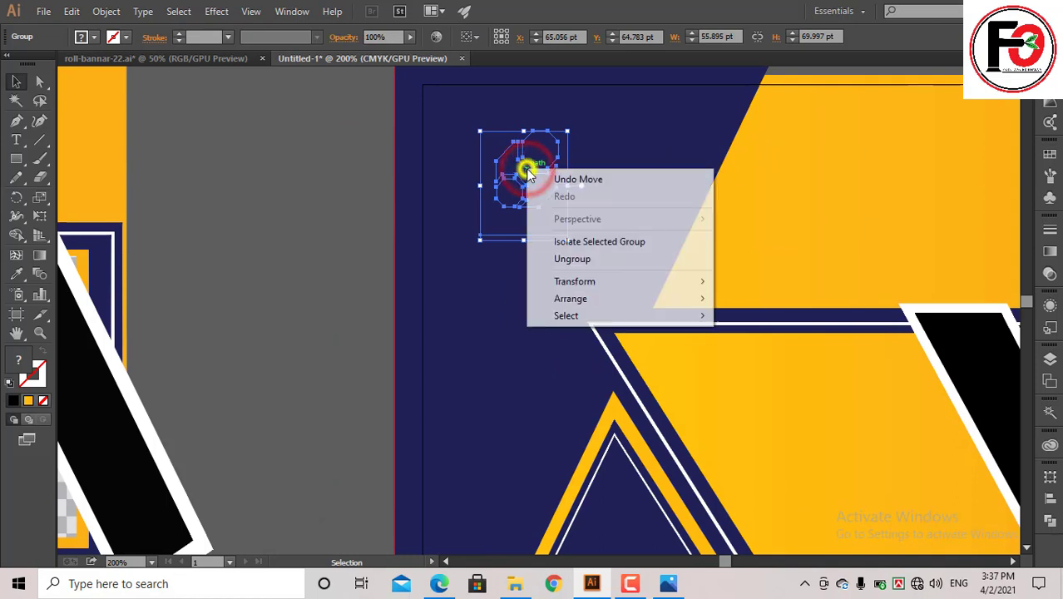
left_click(624, 301)
left_click(764, 297)
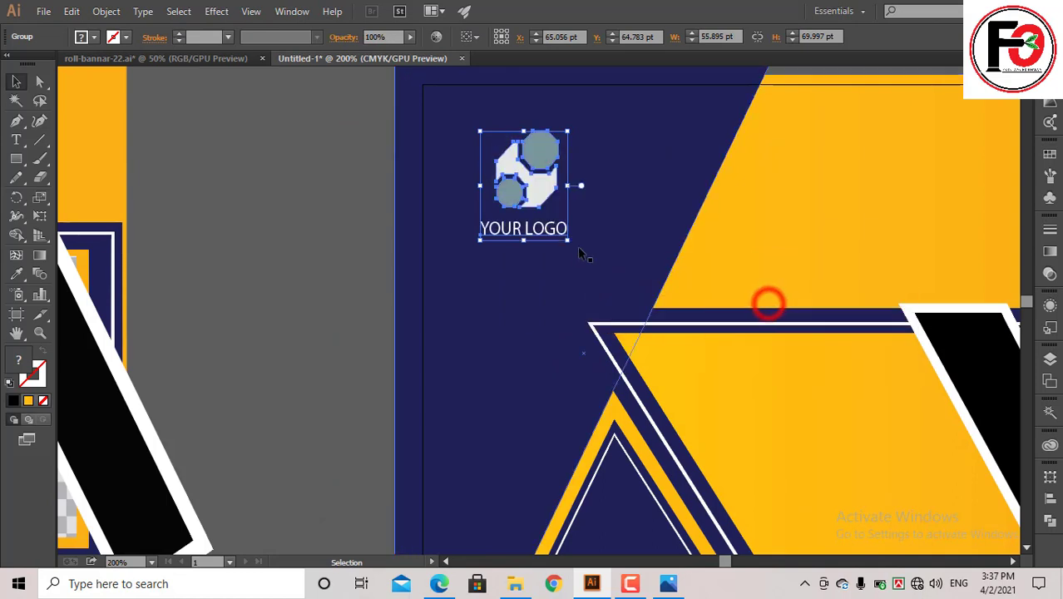
scroll(593, 252, "up", 2)
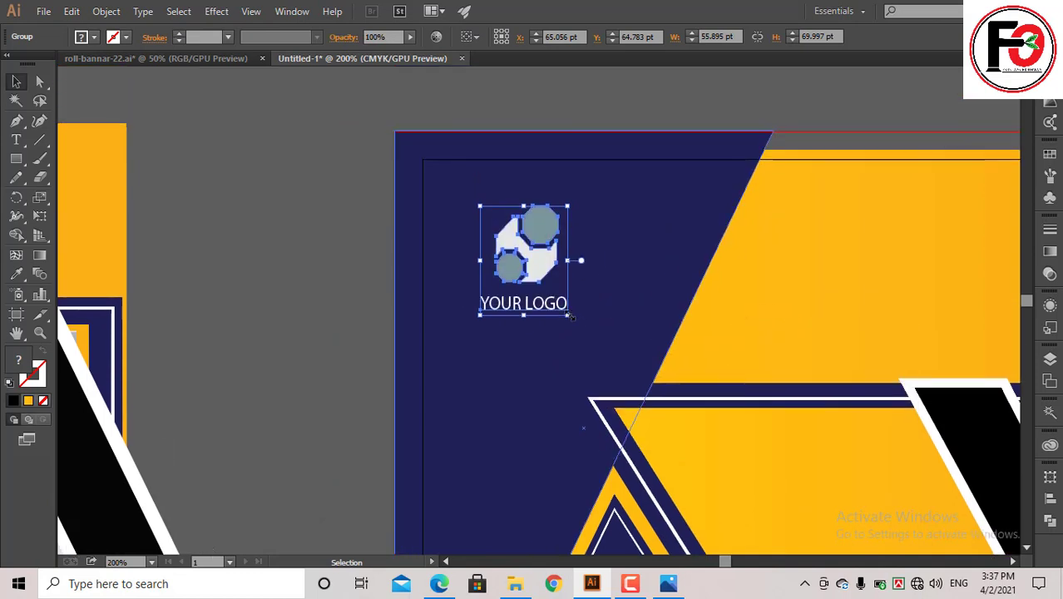
left_click_drag(571, 316, 599, 308)
left_click(314, 287)
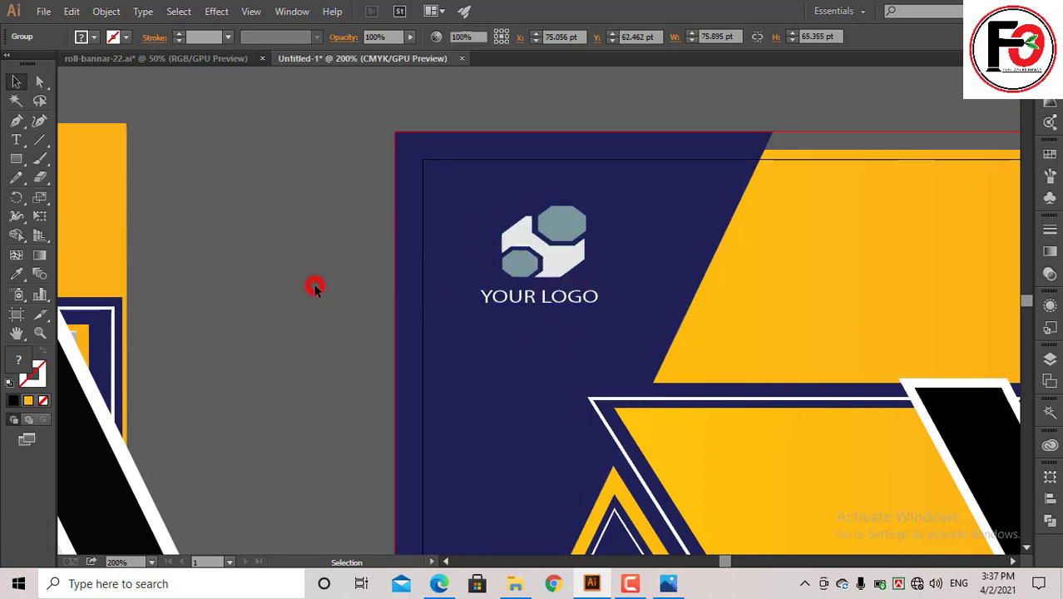
scroll(358, 309, "down", 1, "alt")
scroll(360, 316, "down", 3)
scroll(361, 315, "left", 3, "shift")
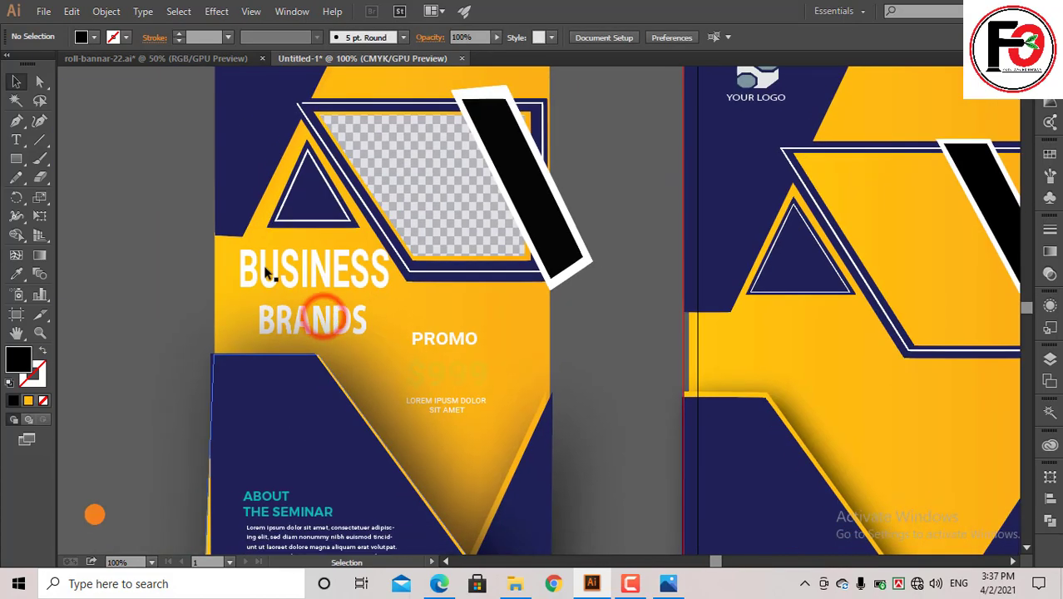
- Try to select the BUSINESS BRANDS title alone, but the navy background keeps getting picked
left_click(268, 273)
left_click(305, 321, "shift")
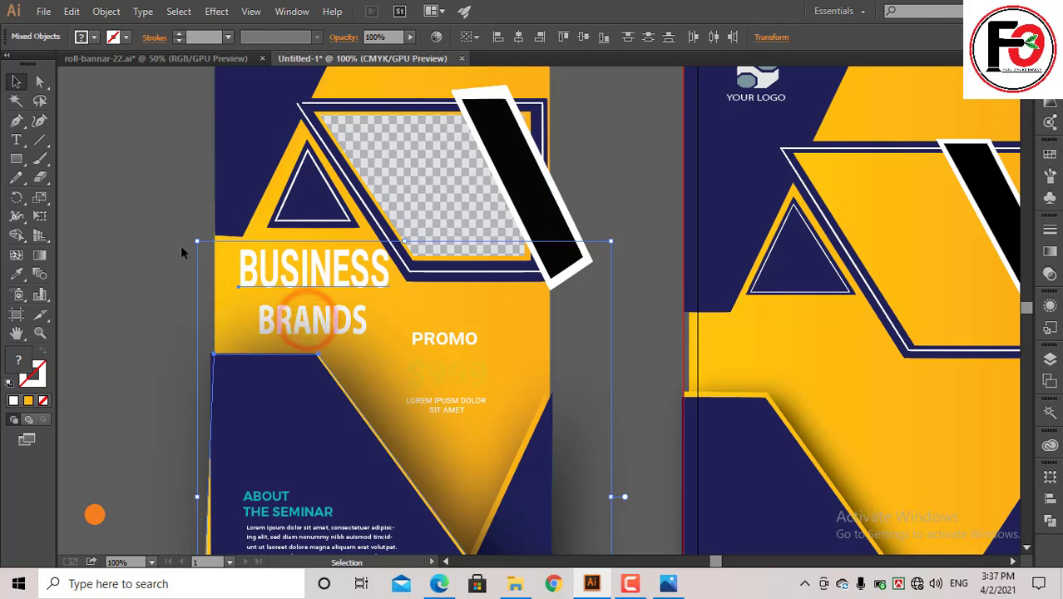
left_click(147, 234)
left_click(356, 381)
left_click(356, 382, "shift")
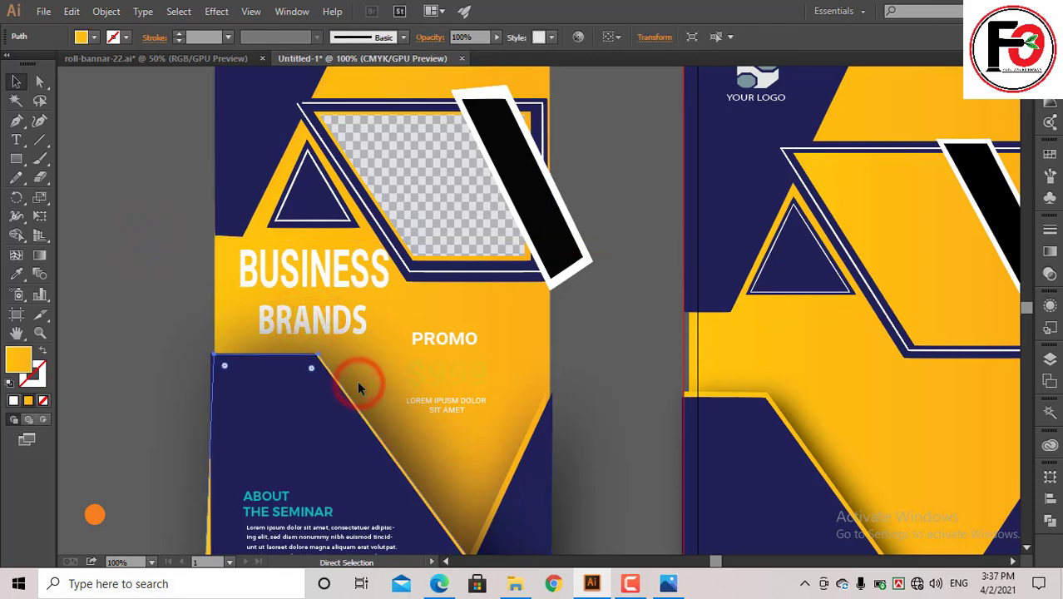
left_click(348, 331)
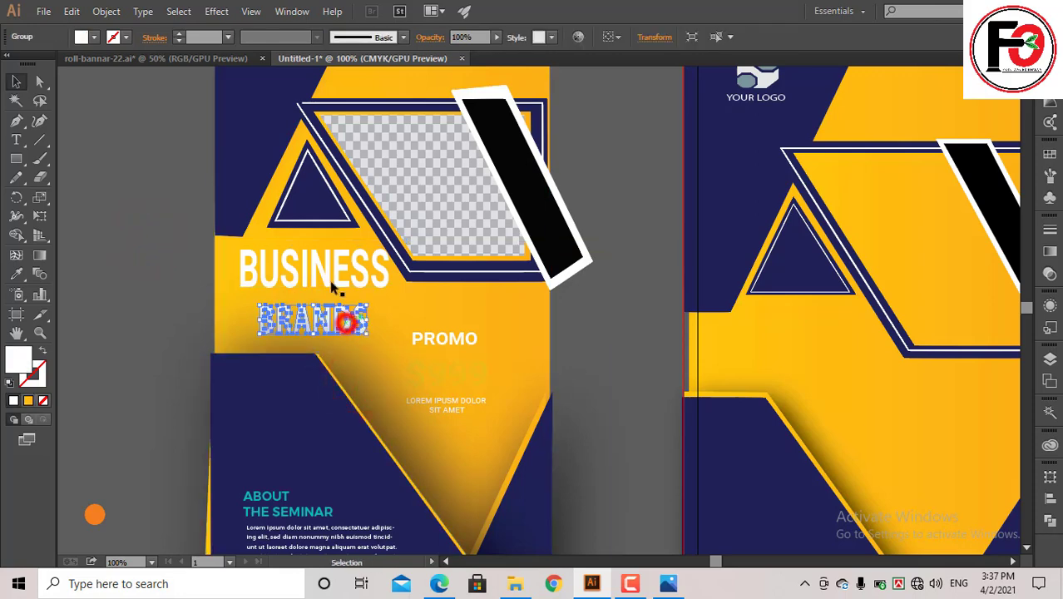
left_click(173, 268)
left_click(330, 349)
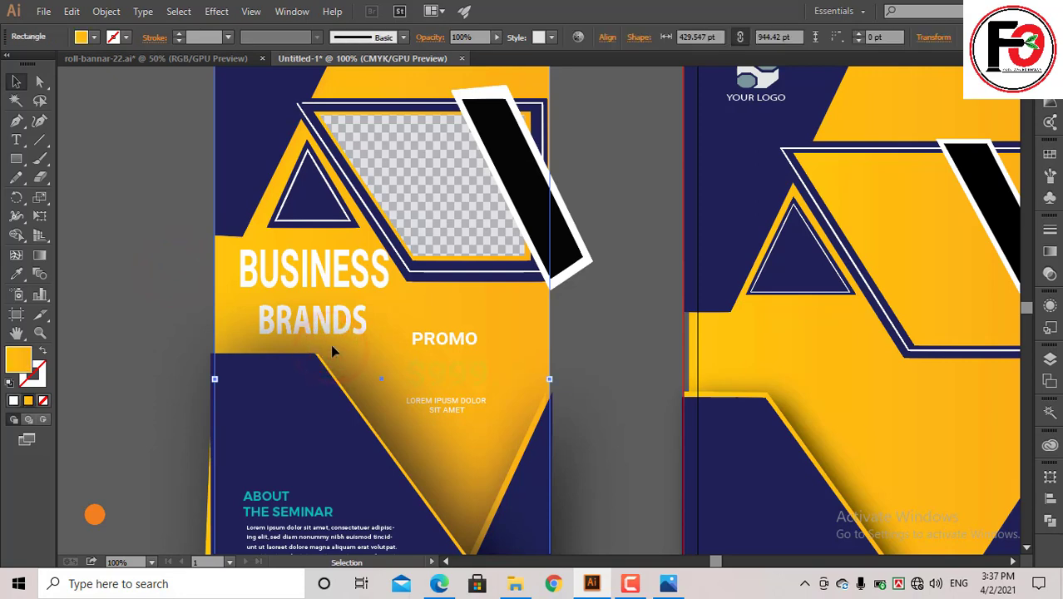
left_click(330, 344, "shift")
left_click(163, 282)
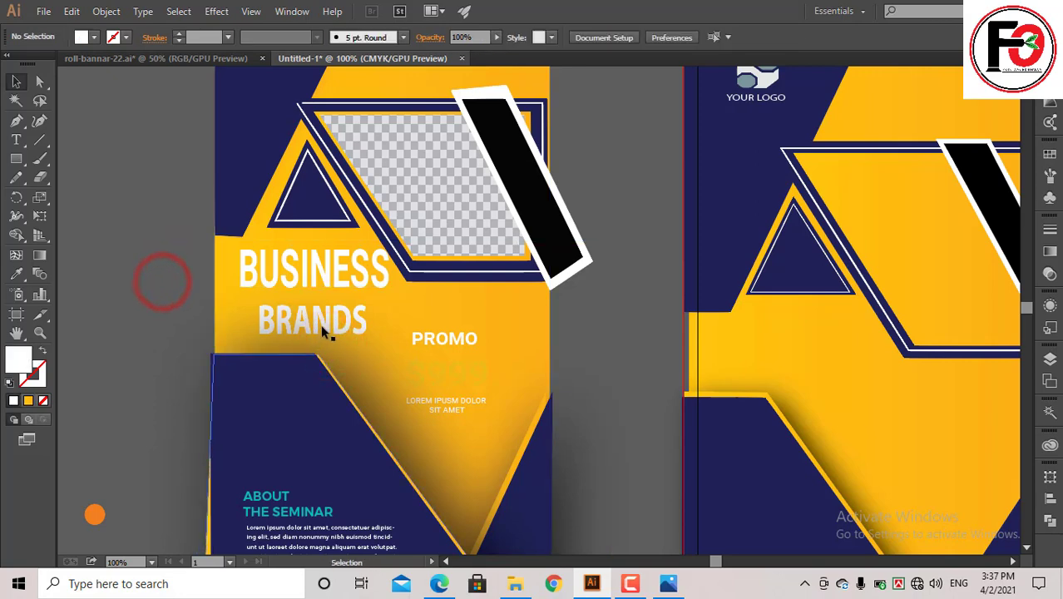
- Lock the navy lower-half shape with Object > Lock, then select the title group
left_click(321, 327)
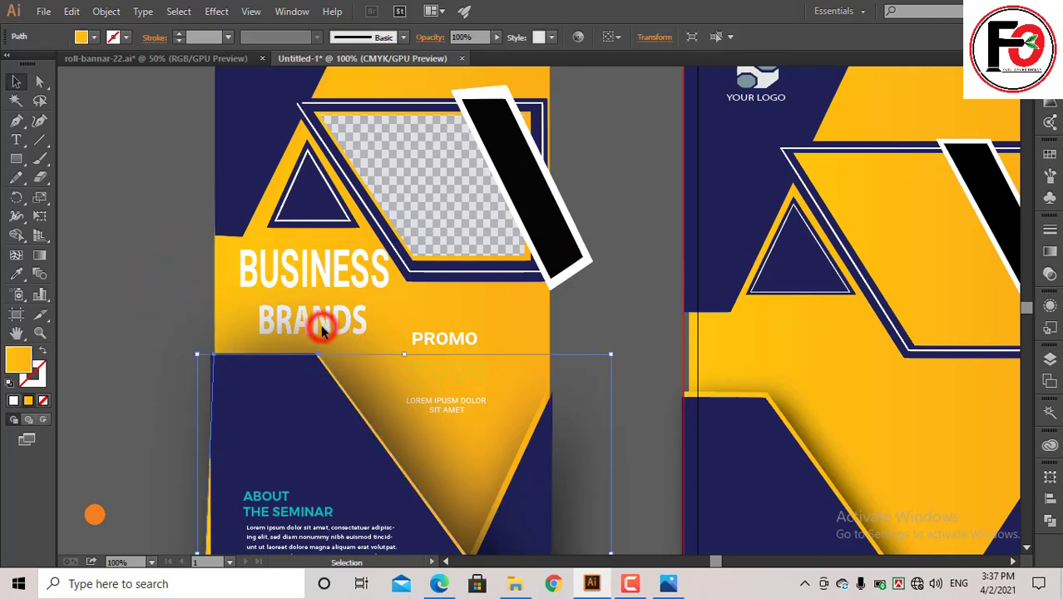
right_click(381, 383)
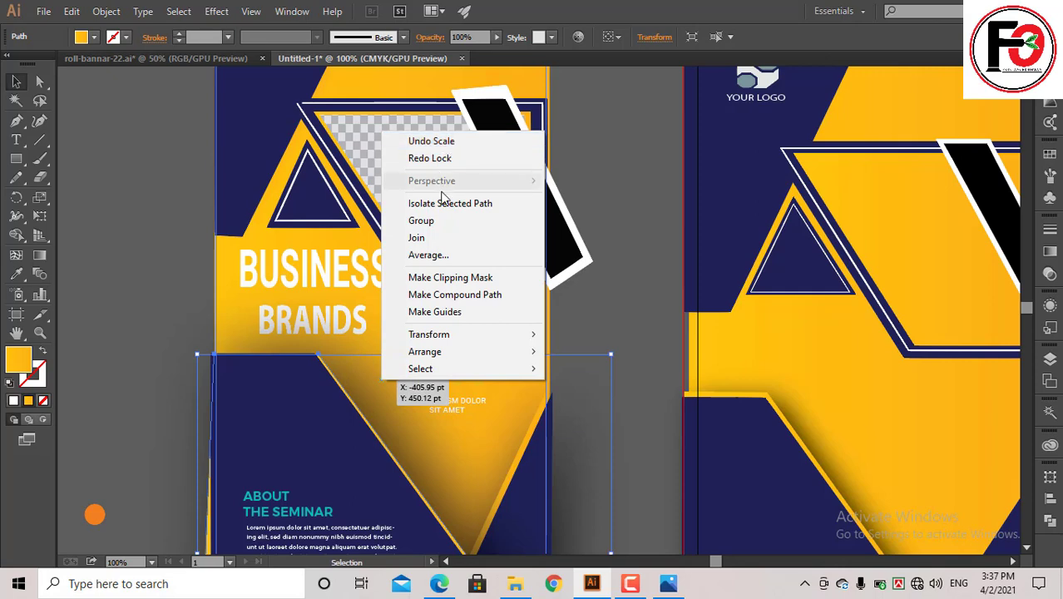
left_click(346, 379)
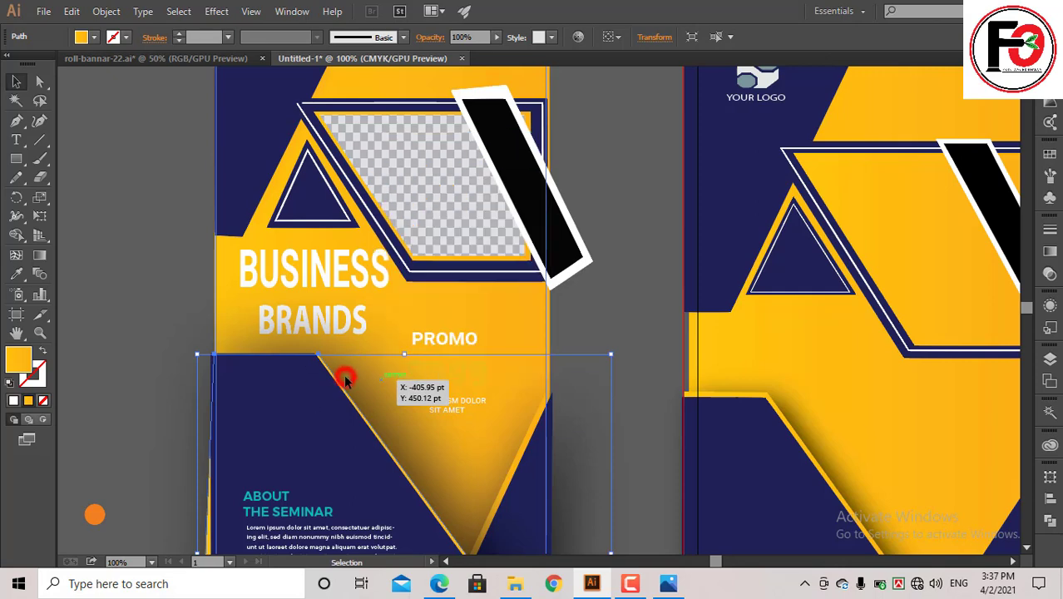
left_click(105, 10)
mouse_move(123, 103)
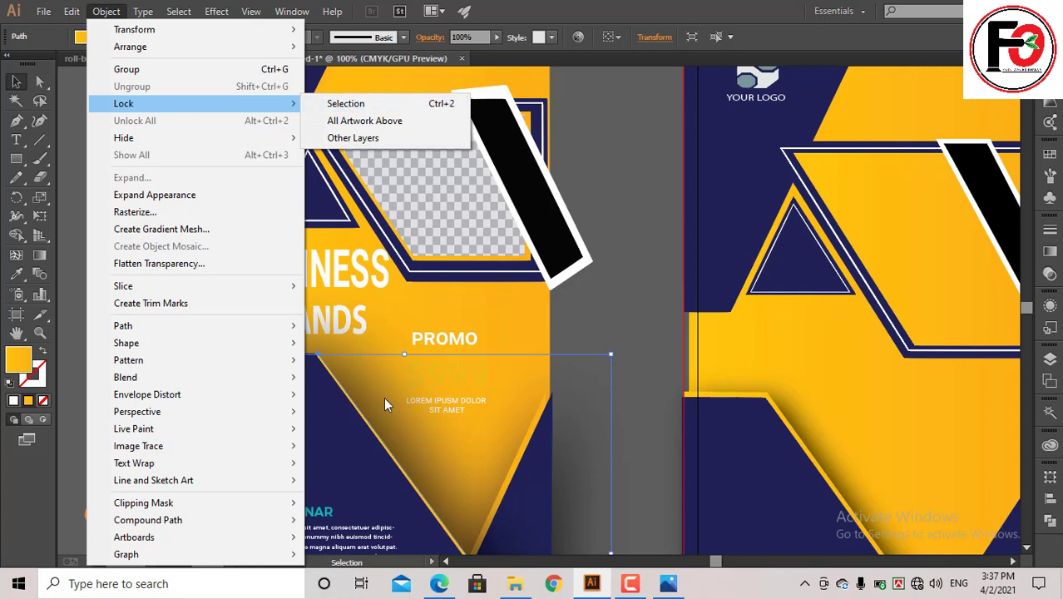
left_click(350, 105)
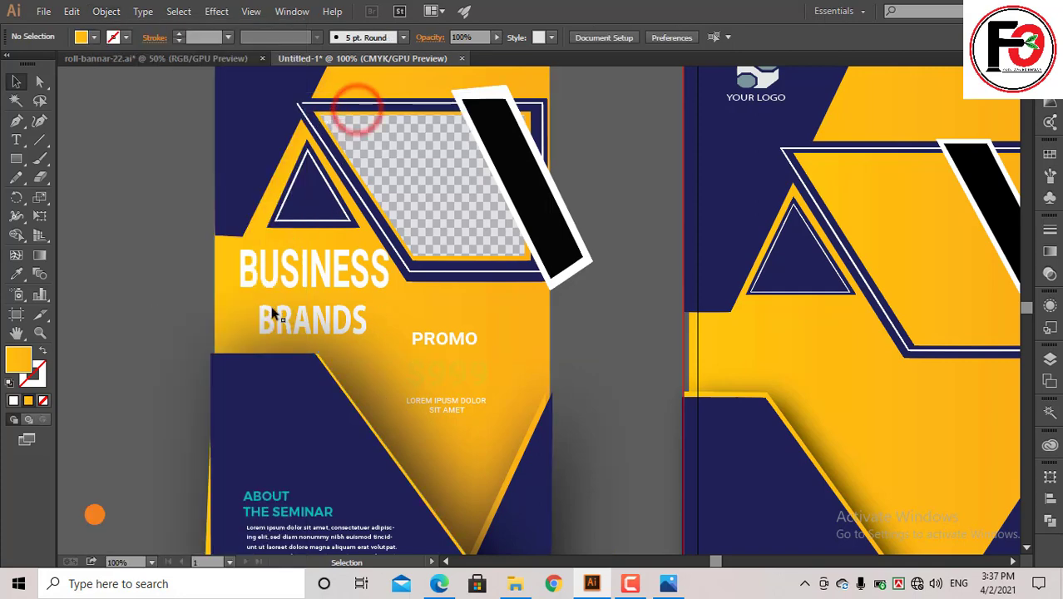
left_click(306, 324)
left_click(345, 268, "shift")
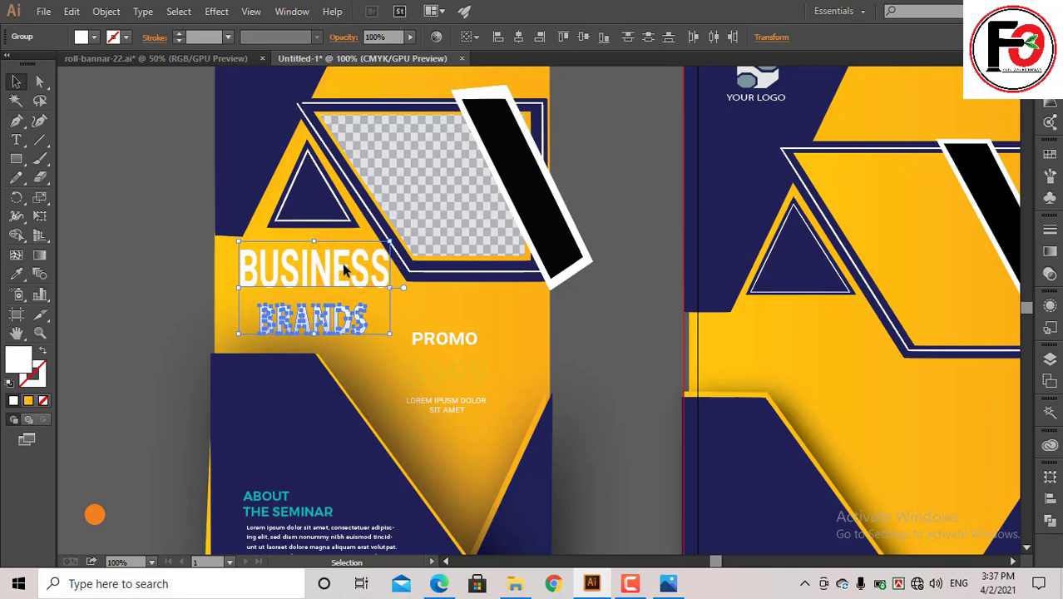
- Move BUSINESS BRANDS below the triangle and shrink it to about 166.52 × 83.487 pt
scroll(345, 268, "up", 1)
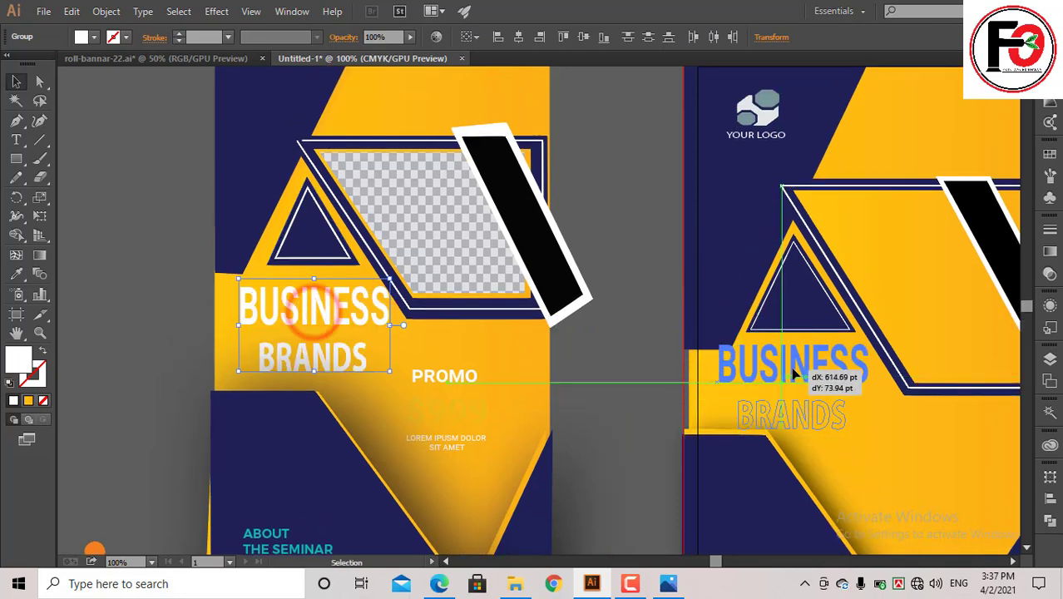
left_click_drag(320, 312, 799, 373)
left_click_drag(826, 339, 490, 243)
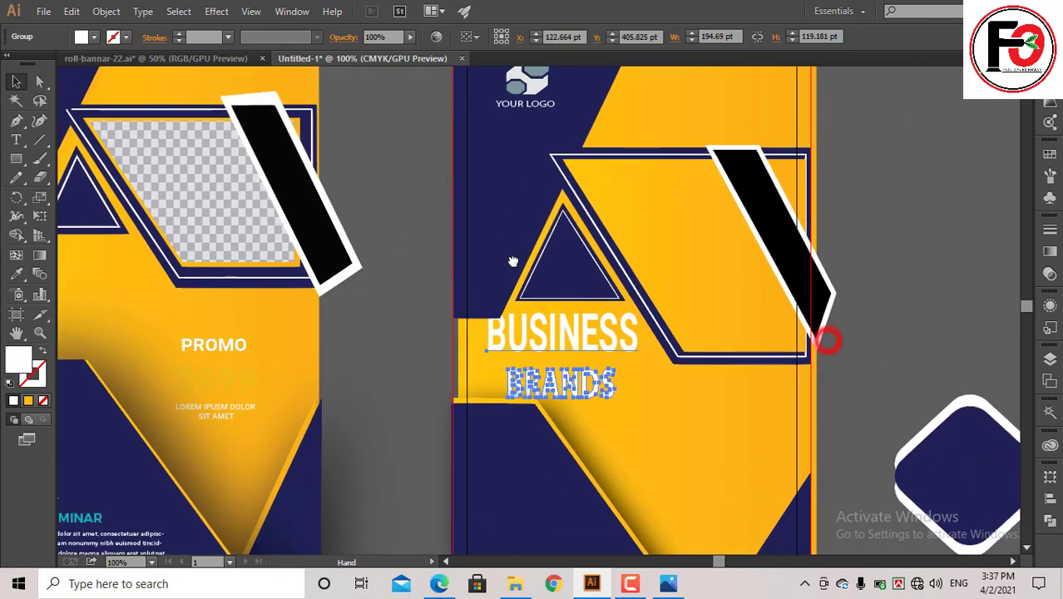
scroll(491, 243, "down", 1)
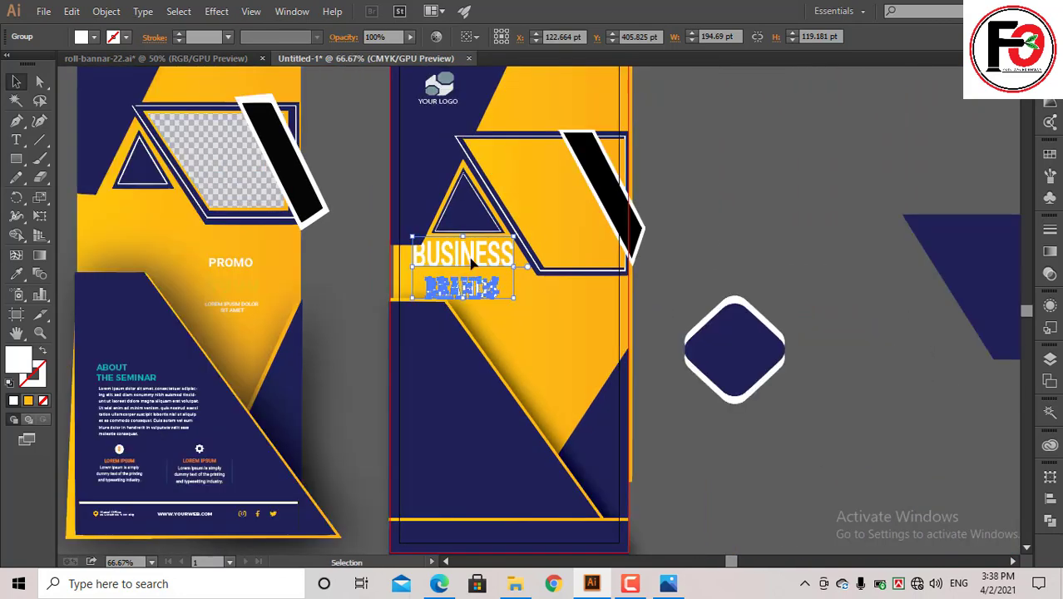
mouse_move(468, 287)
left_mouse_down()
mouse_move(471, 277)
mouse_move(504, 290)
mouse_move(506, 267)
left_mouse_up()
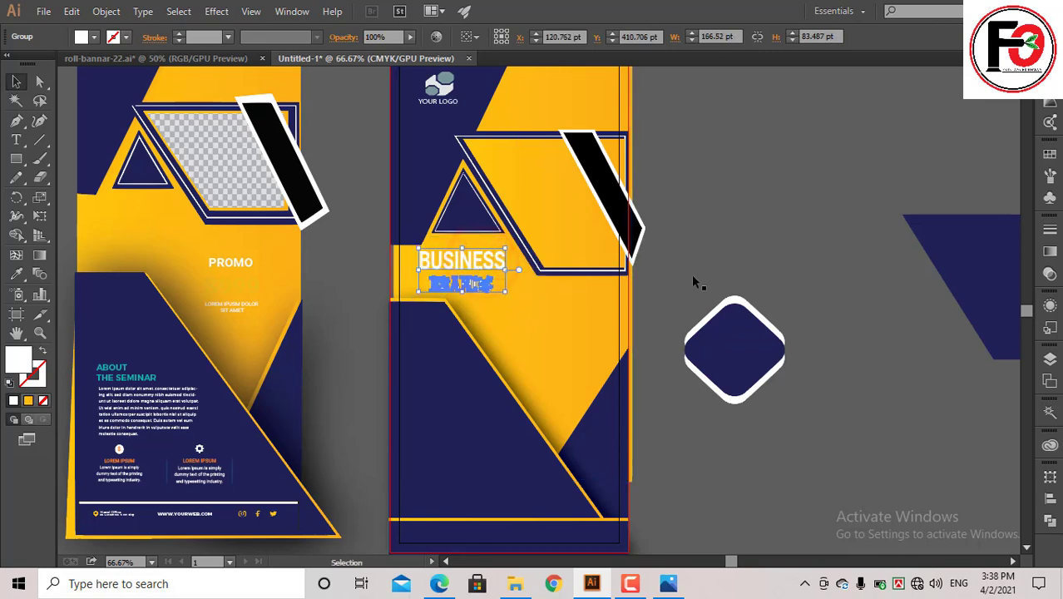
left_click(807, 229)
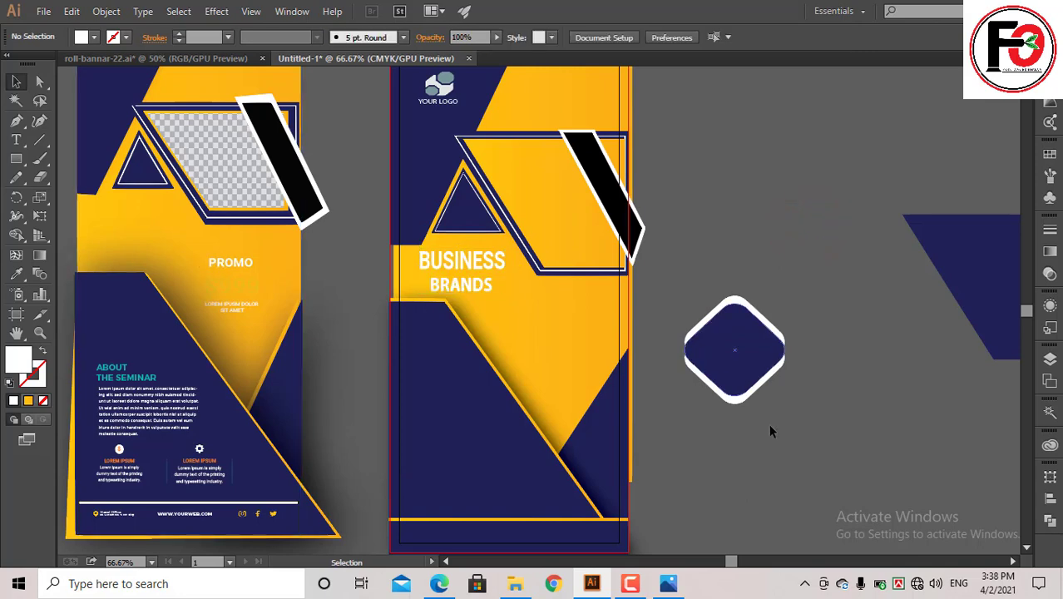
- Place the navy diamond below the title and drop the PROMO $999 text inside it
left_click(743, 364)
left_click_drag(742, 363, 569, 351)
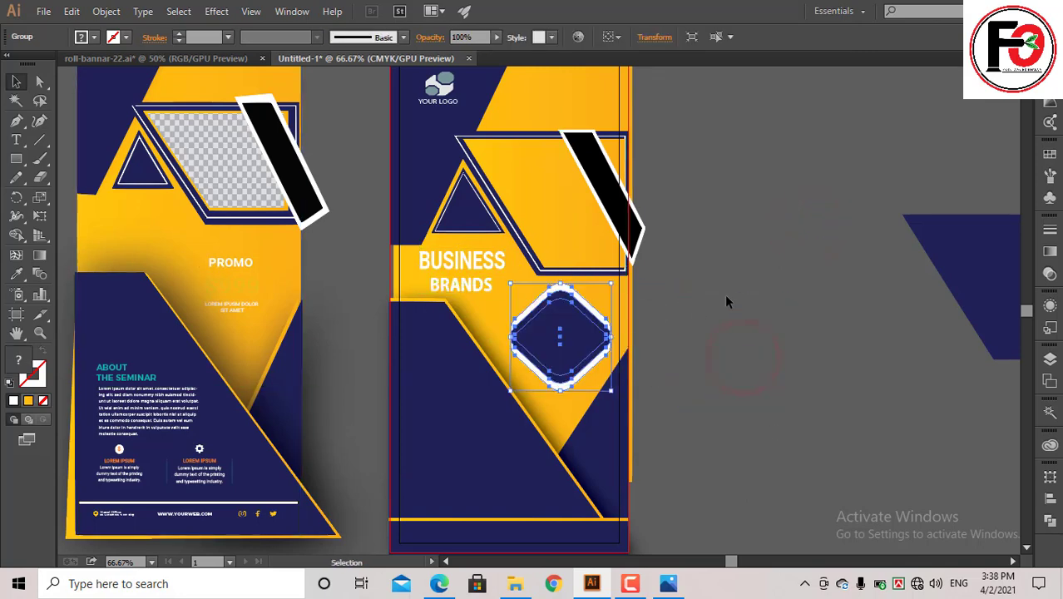
left_click(720, 293)
left_click_drag(242, 266, 569, 323)
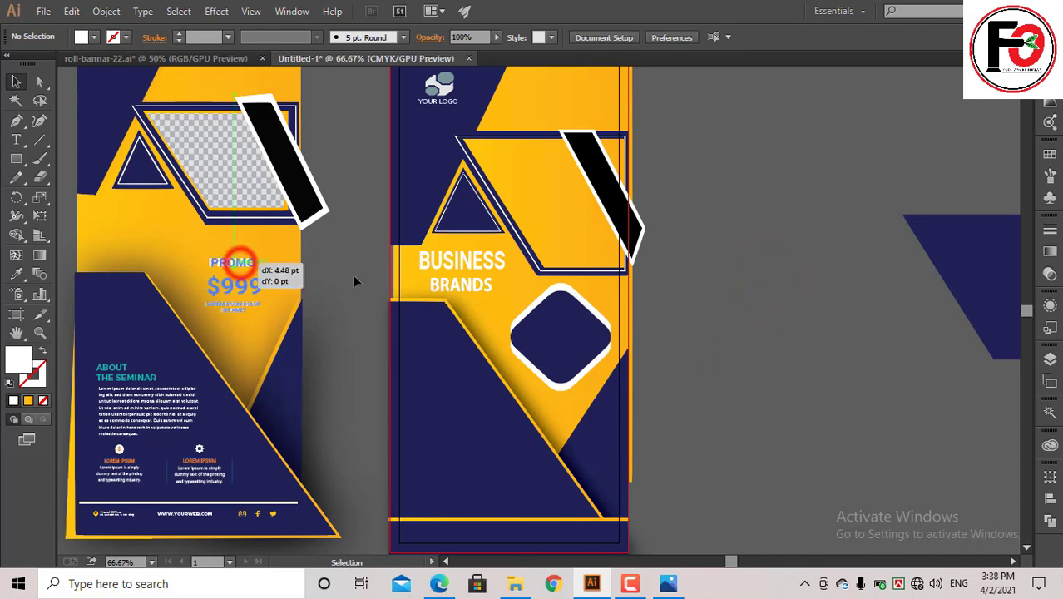
left_click(716, 304)
- Move the About the Seminar text block from the reference onto the right banner
scroll(717, 303, "down", 1)
left_click(148, 323)
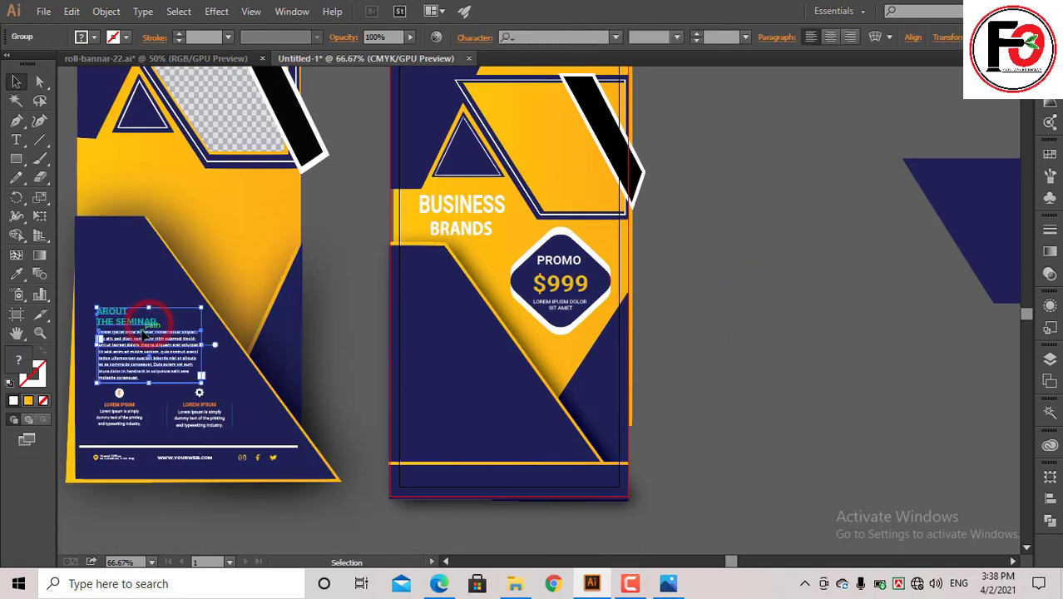
left_click_drag(148, 322, 449, 337)
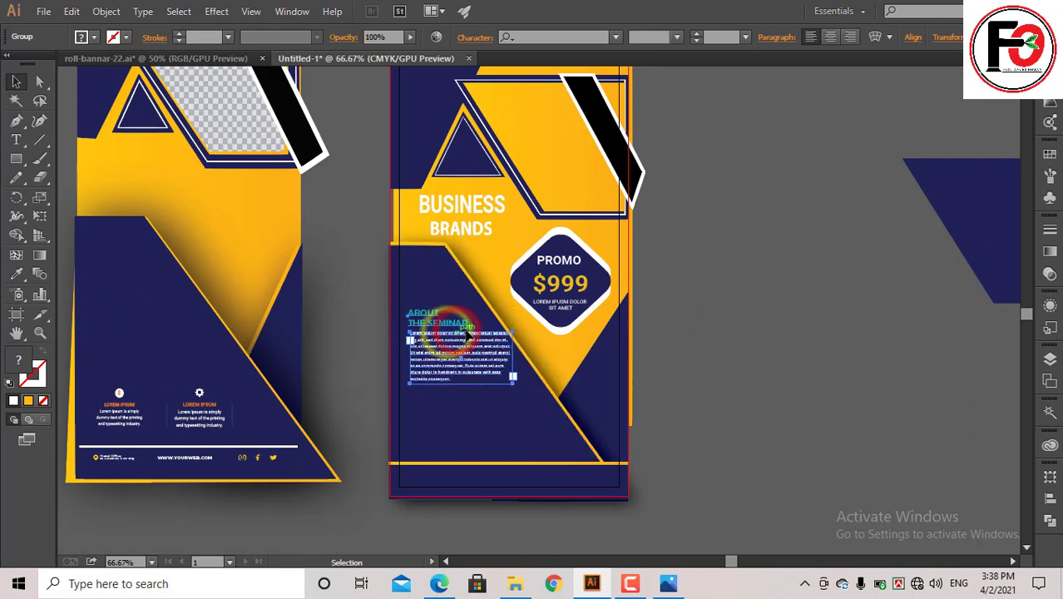
left_click(802, 315)
scroll(441, 341, "up", 1)
scroll(441, 341, "up", 2)
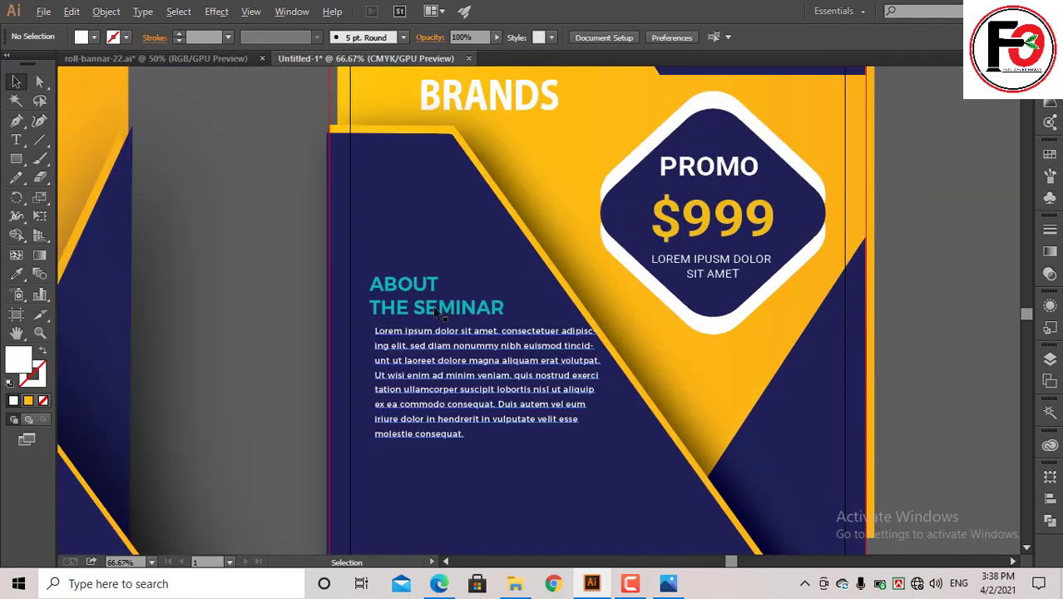
scroll(434, 310, "up", 1)
scroll(434, 309, "down", 2)
scroll(434, 309, "down", 1)
scroll(434, 310, "down", 3)
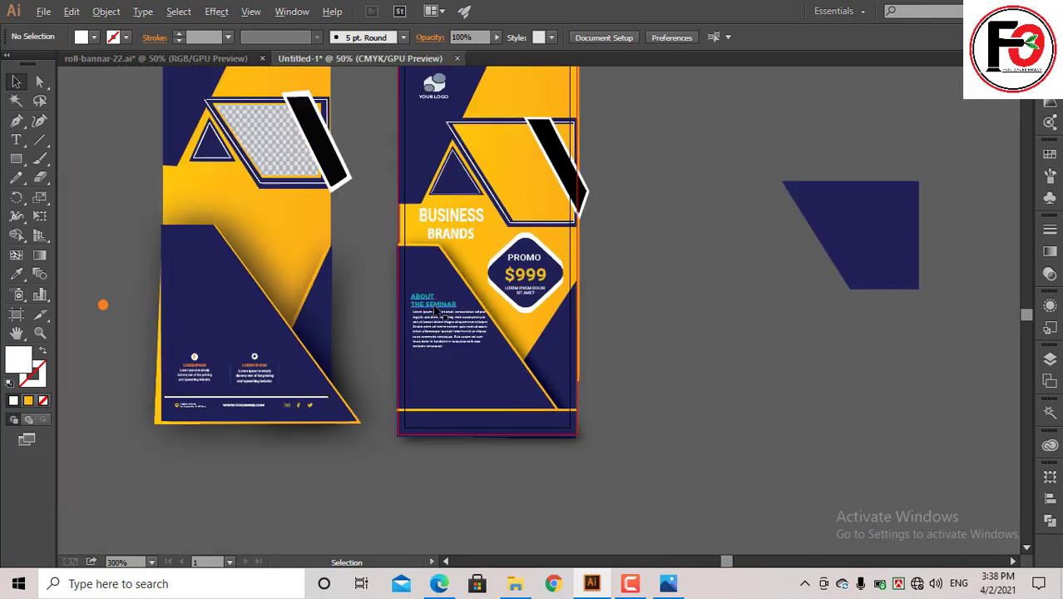
- Nudge the seminar text left, then place and enlarge the two Lorem Ipsum icon columns below it
left_click(436, 338)
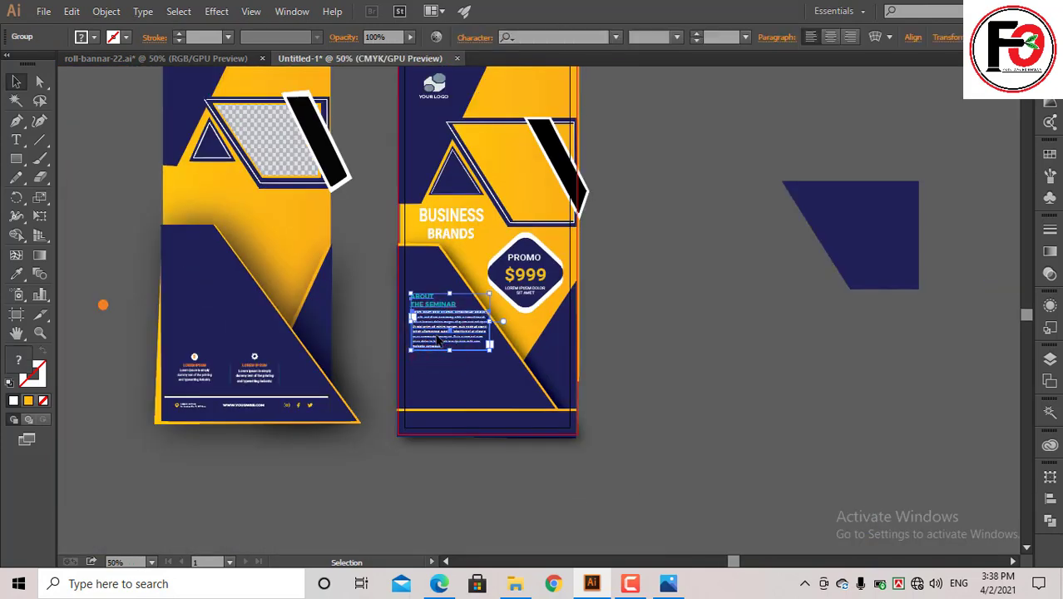
left_click_drag(439, 336, 435, 338)
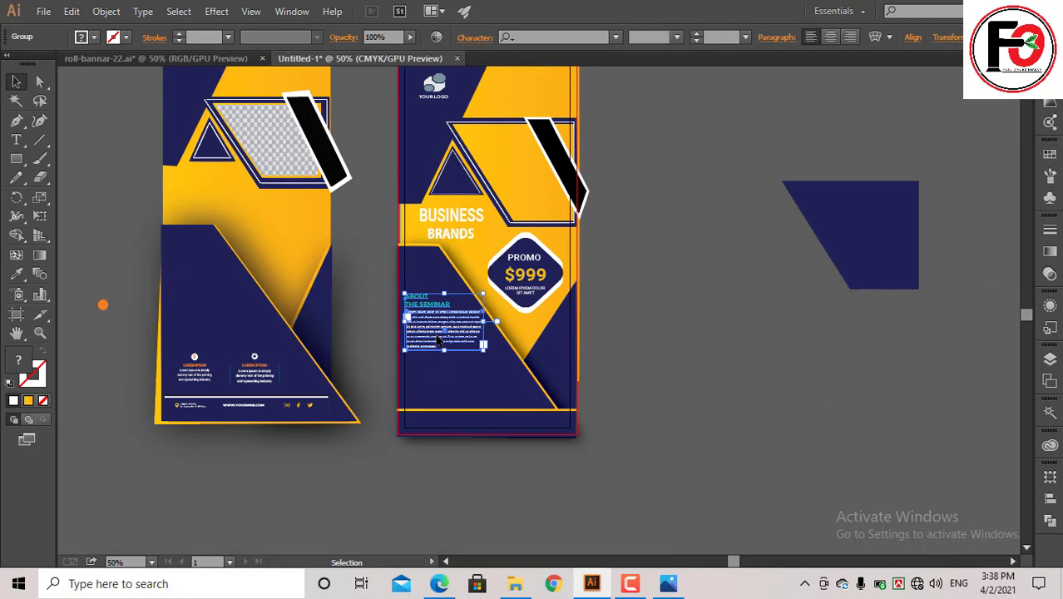
left_click(353, 303)
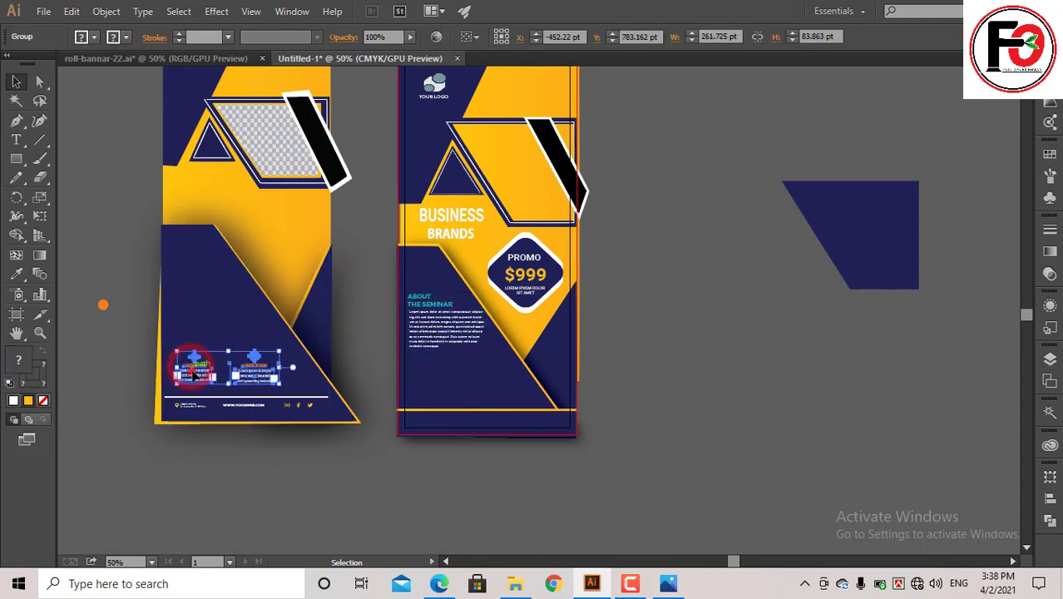
left_click_drag(193, 363, 436, 387)
scroll(438, 389, "up", 3, "alt")
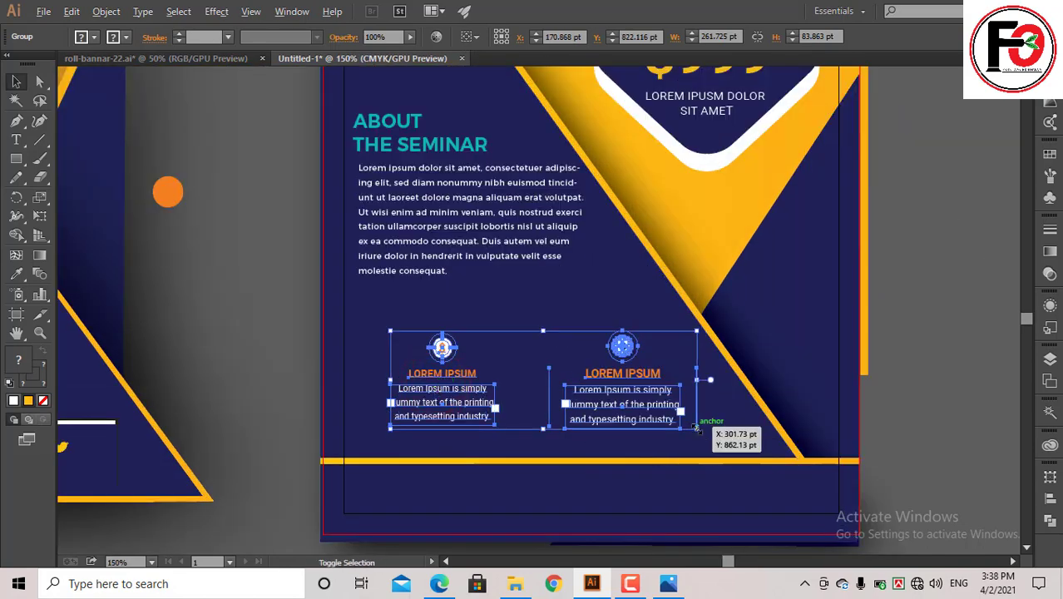
left_click_drag(697, 427, 718, 434)
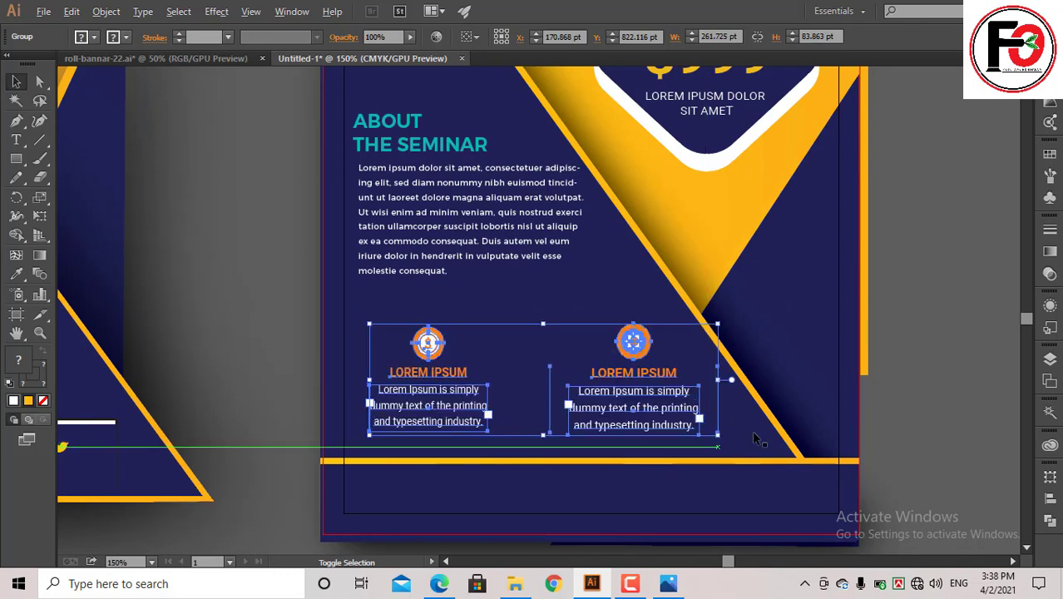
left_click(934, 342)
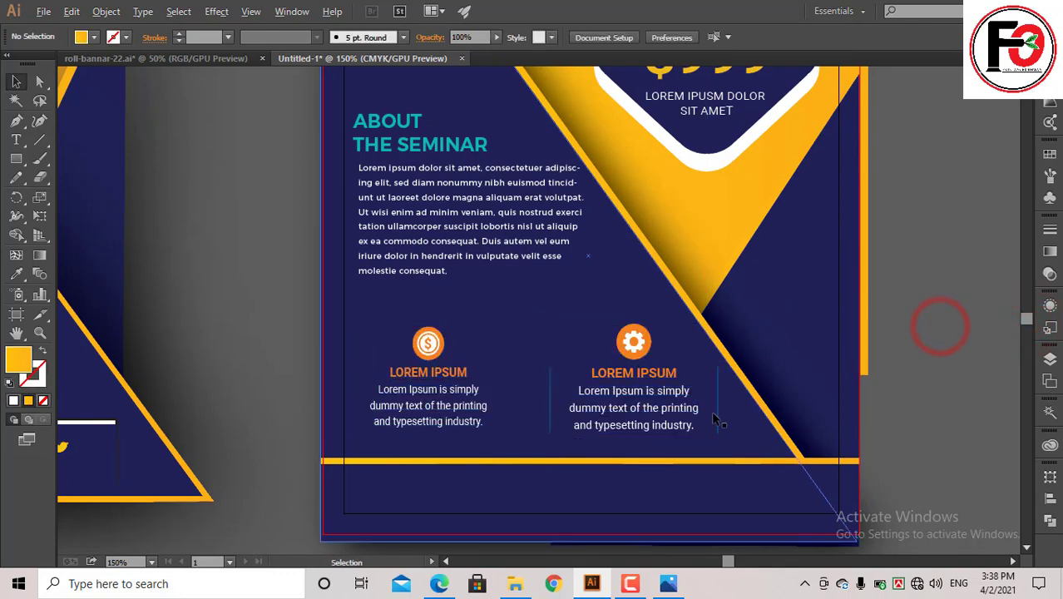
key("ctrl+alt+0")
- Ungroup the reference footer and move its contents onto the right banner
scroll(519, 430, "up", 5)
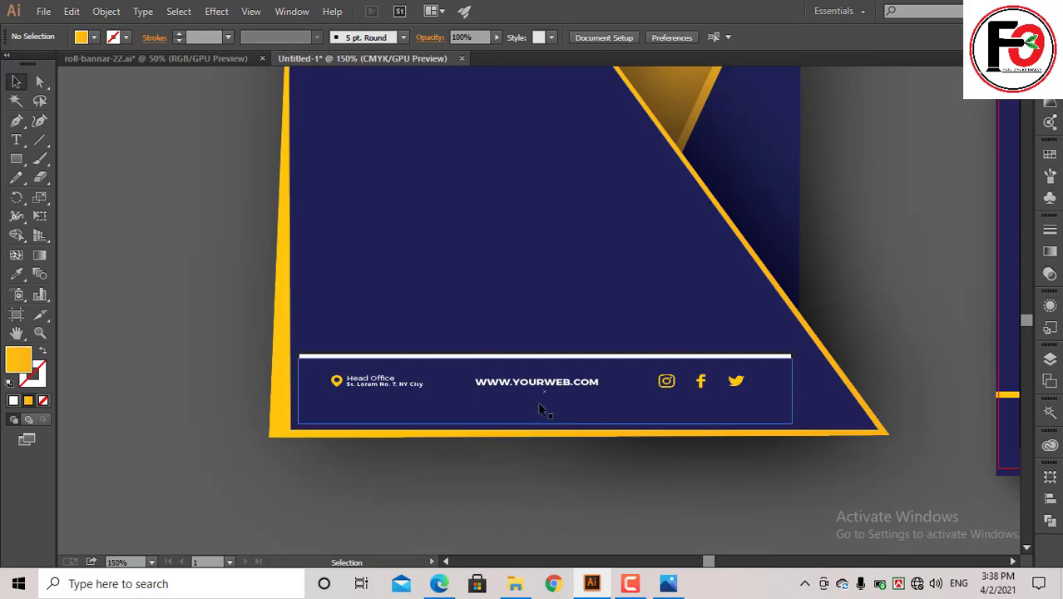
left_click(541, 385)
scroll(571, 374, "right", 5)
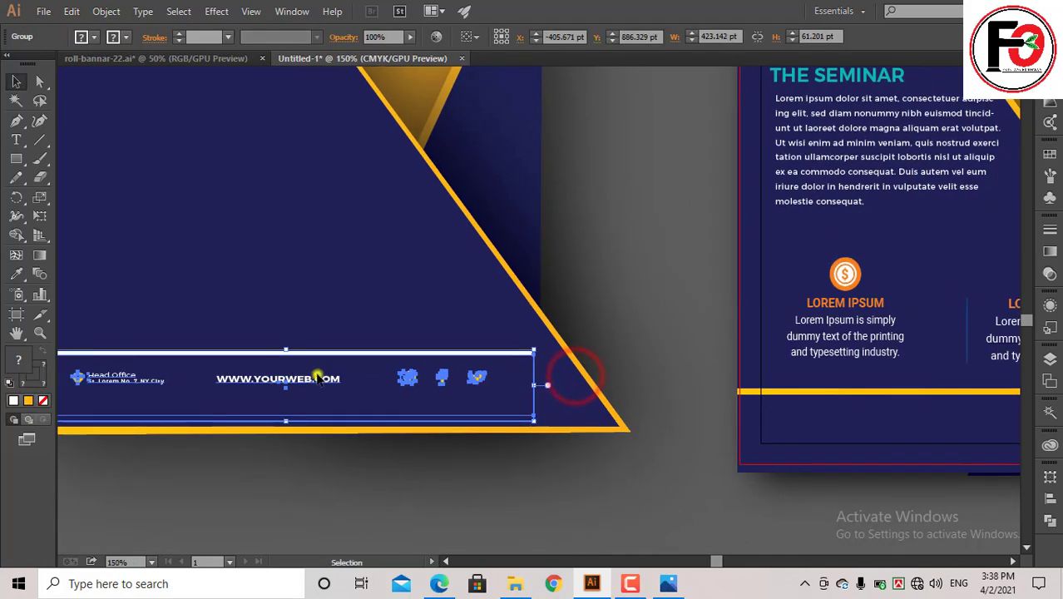
right_click(316, 373)
left_click(400, 465)
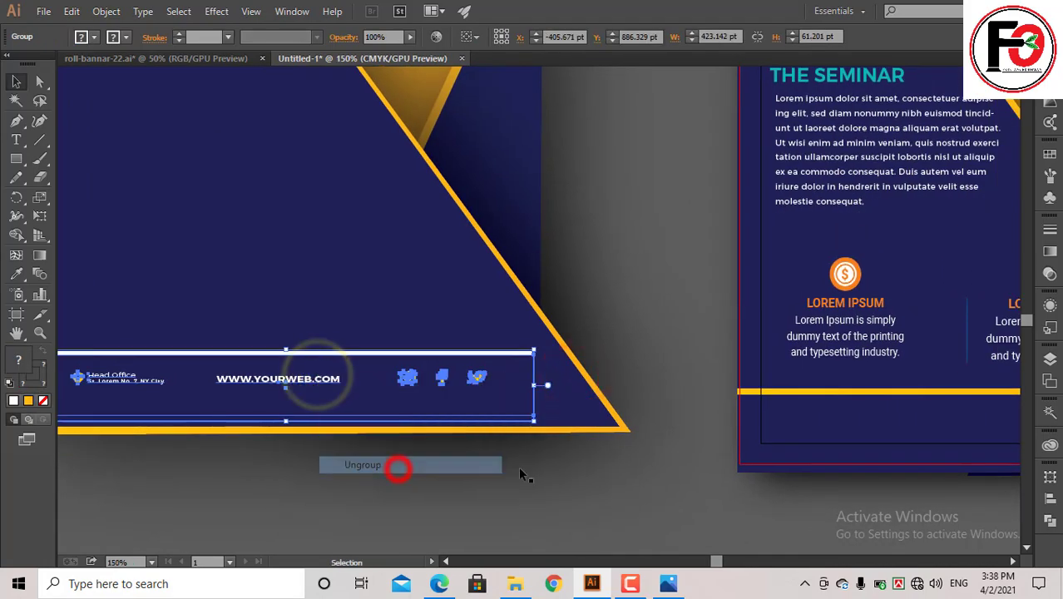
left_click(479, 379)
left_click_drag(479, 378, 843, 413)
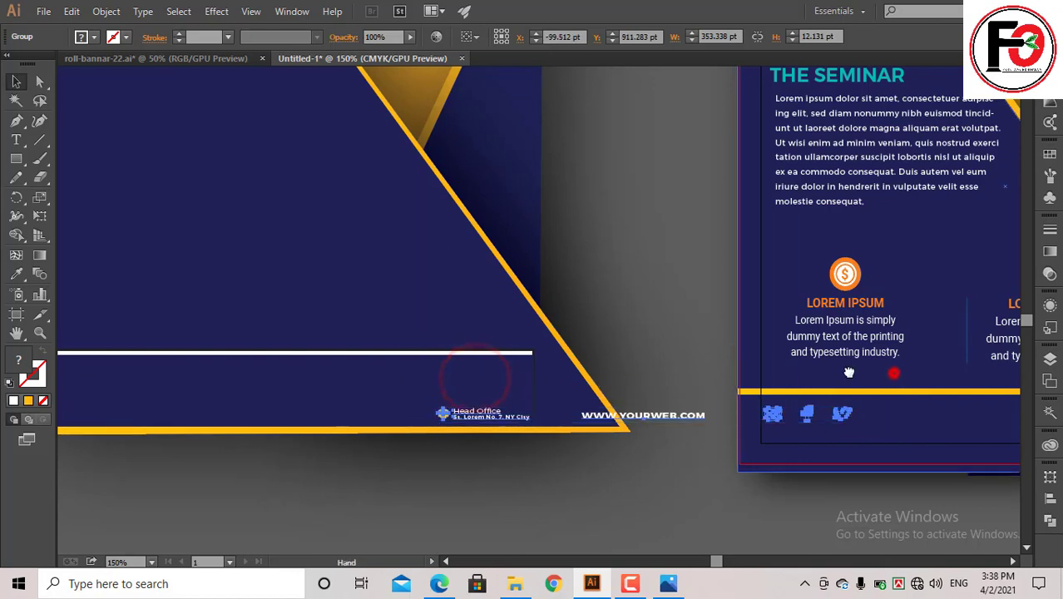
- Fit the Head Office line, web address and social icons into the bottom band
left_click_drag(892, 375, 317, 348)
mouse_move(277, 386)
left_mouse_down()
mouse_move(638, 385)
mouse_move(665, 403)
left_mouse_up()
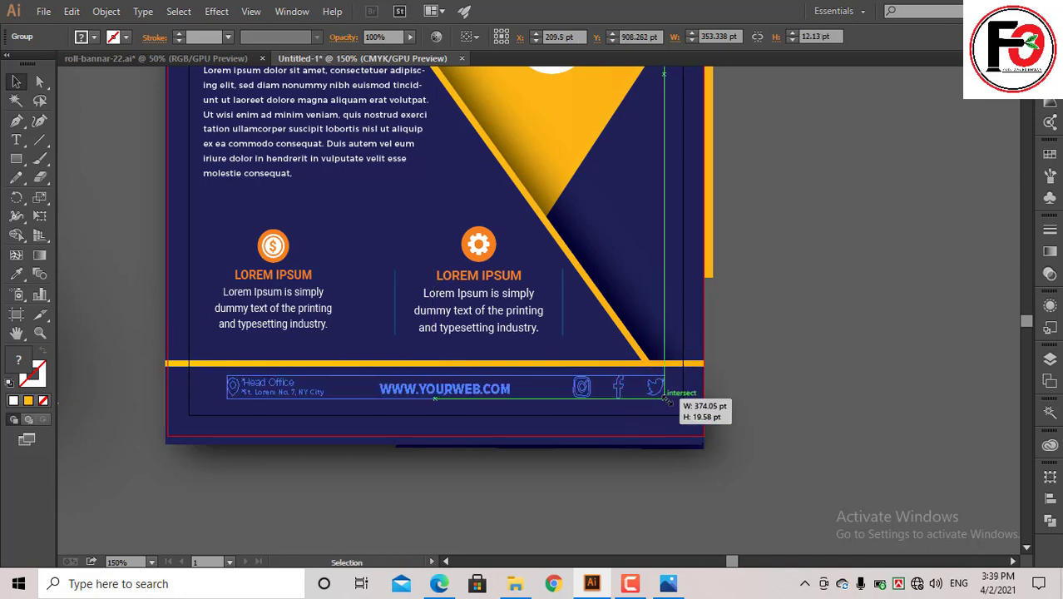
left_click_drag(666, 399, 665, 392)
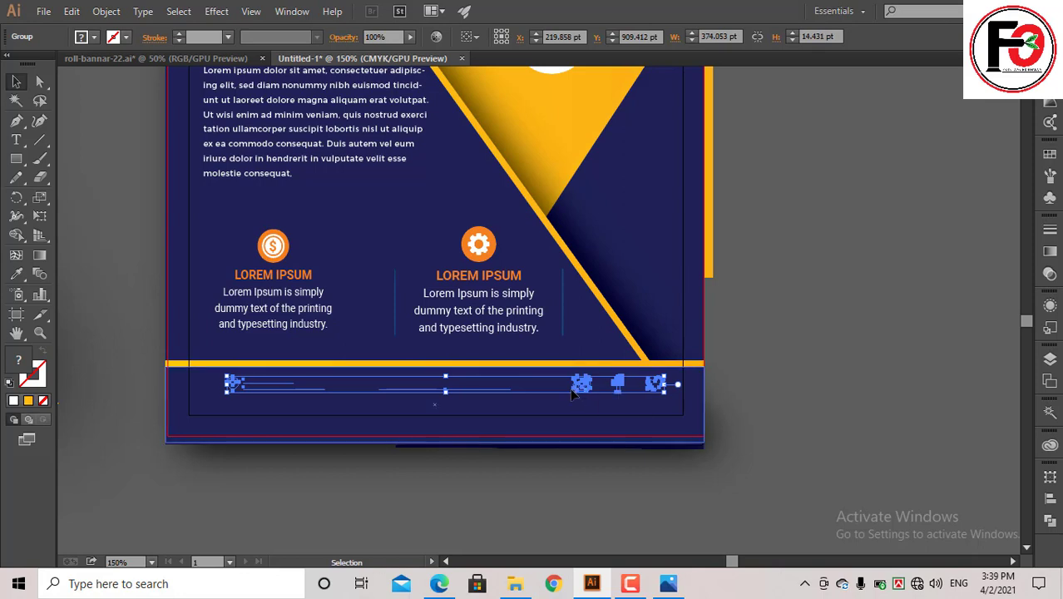
key("Down")
key("Down")
key("Down")
key("Down")
key("Down")
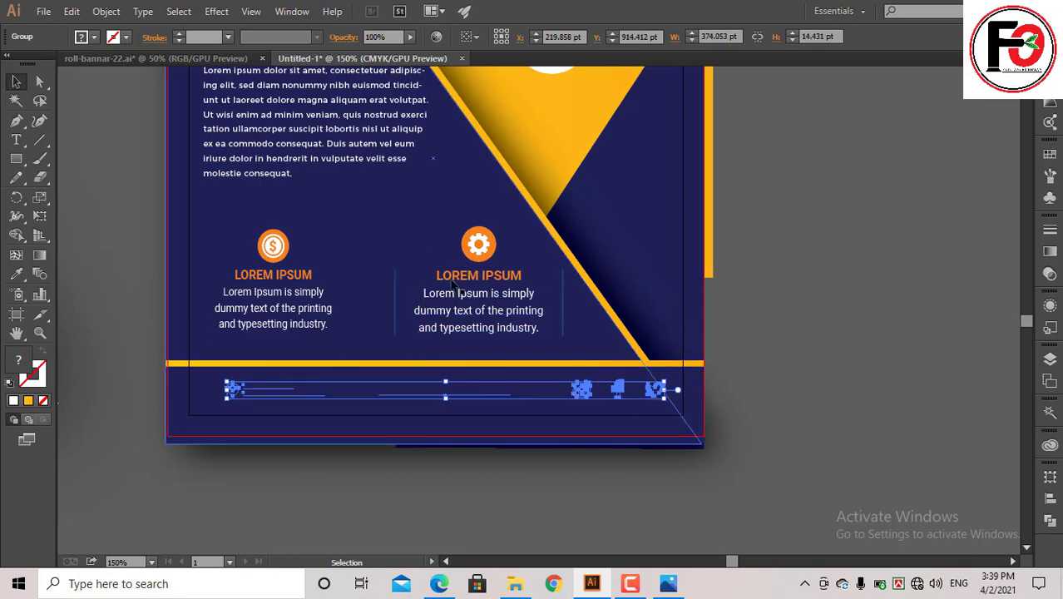
scroll(222, 189, "up", 3)
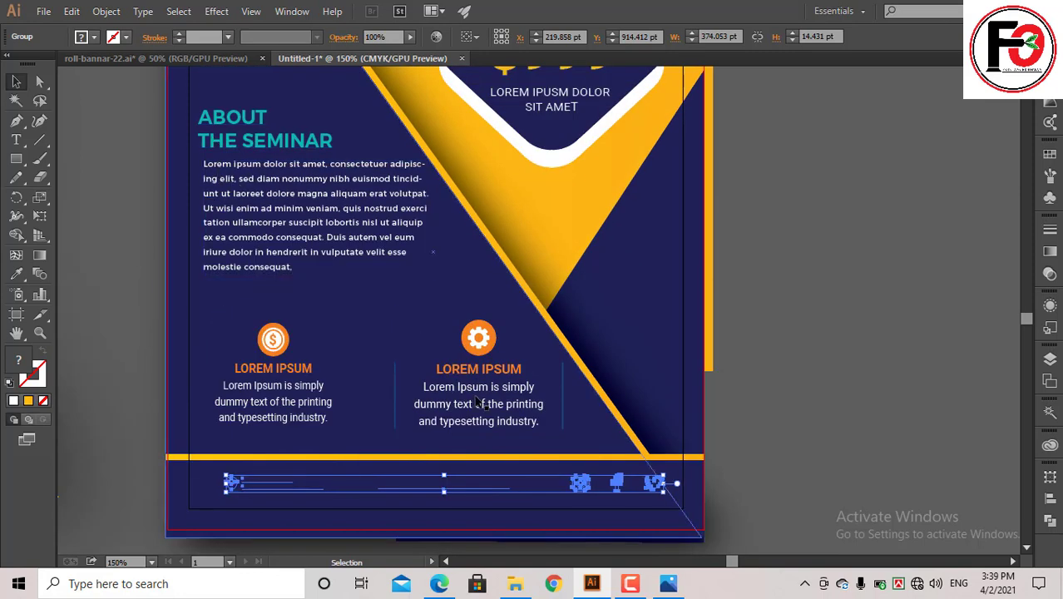
key("Down")
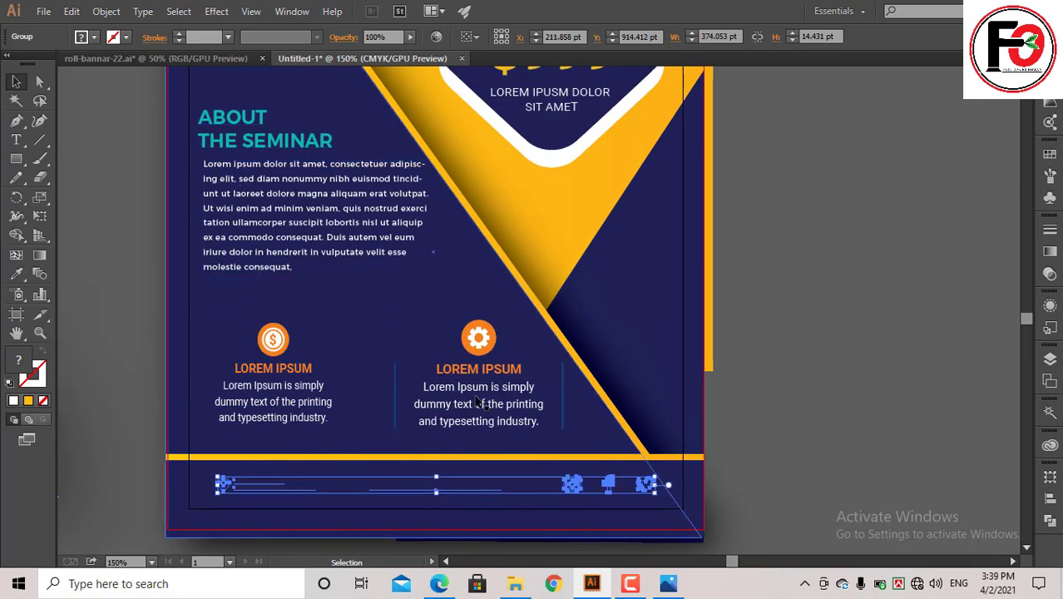
key("Down")
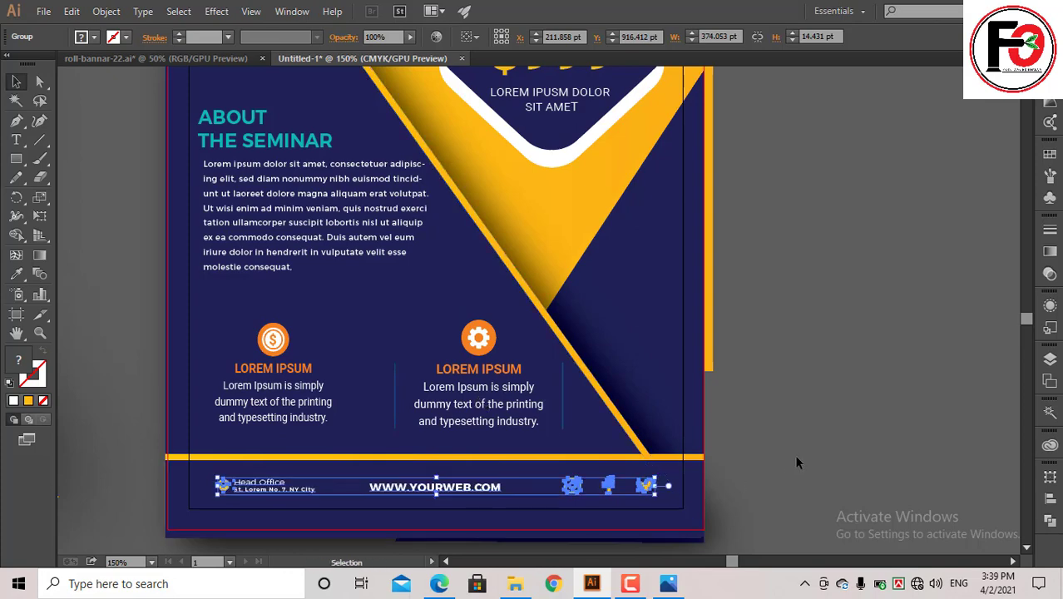
left_click(831, 398)
- Zoom out and select the yellow hexagon frame on the right banner
key("ctrl+minus")
key("ctrl+minus")
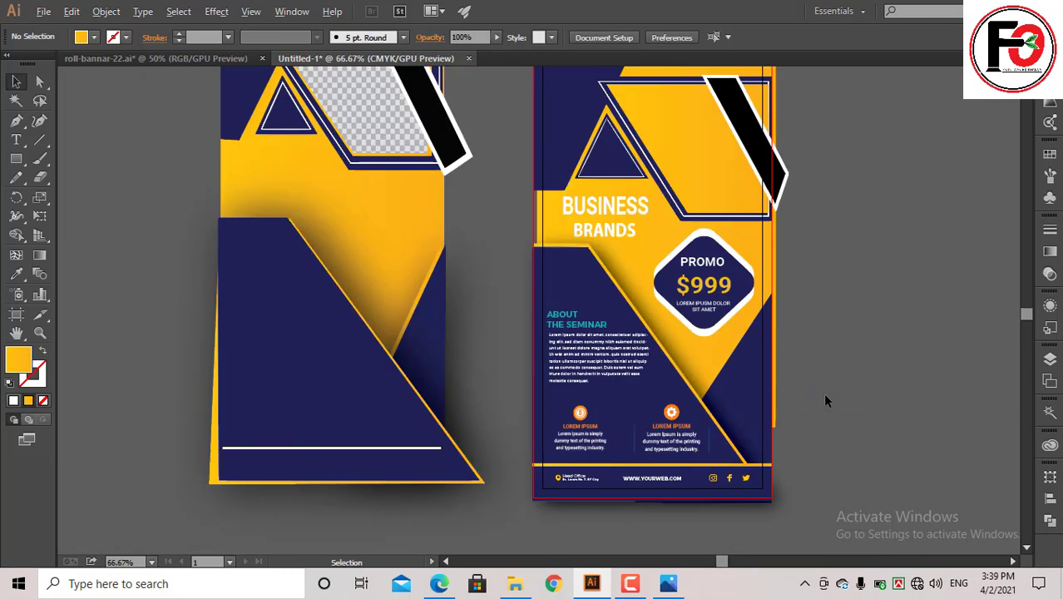
scroll(825, 401, "up", 2)
key("ctrl+minus")
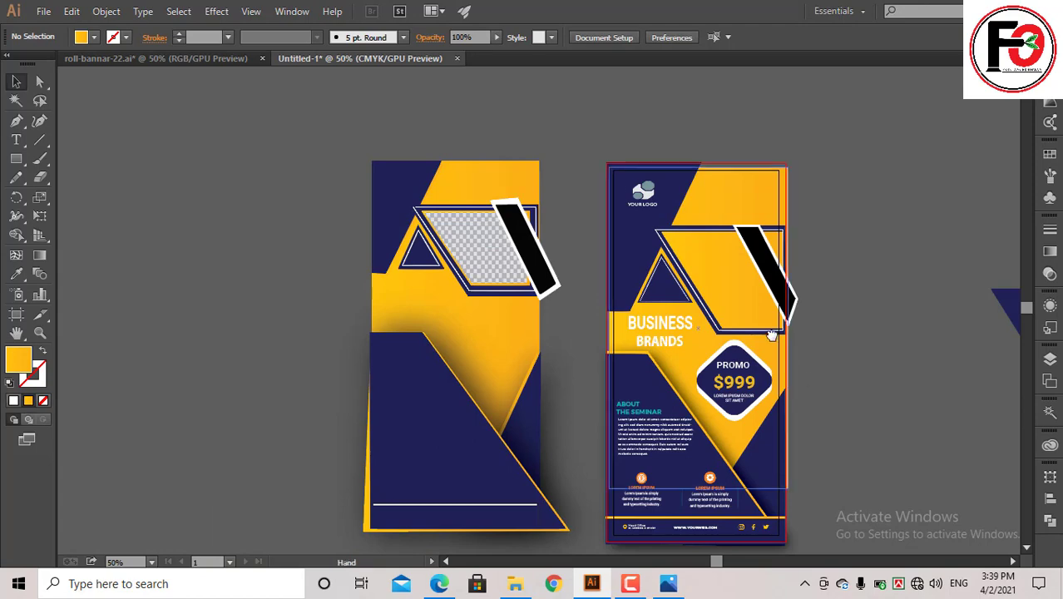
scroll(823, 392, "right", 3)
left_click(486, 199)
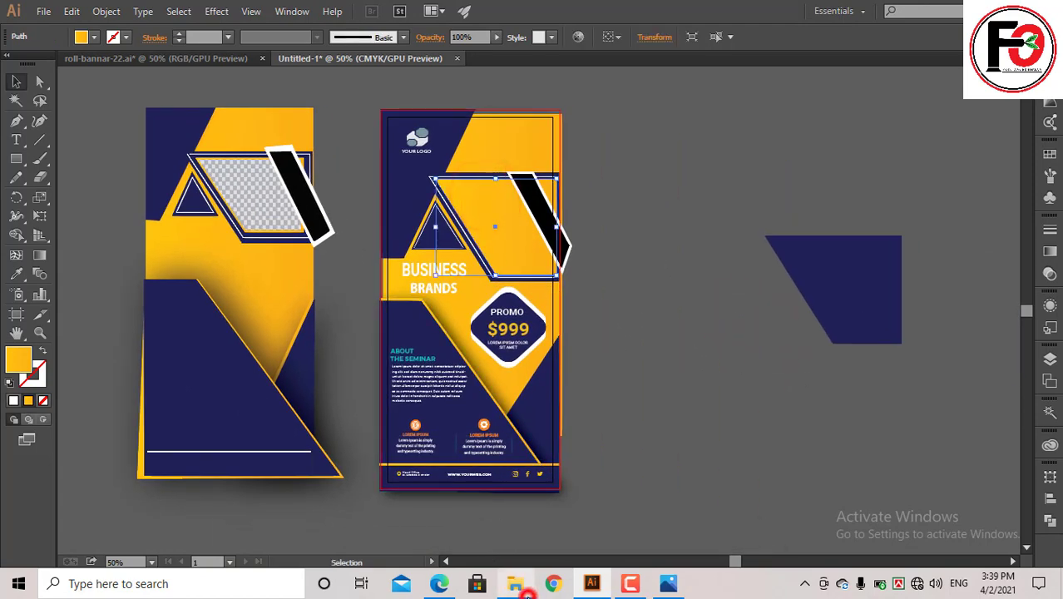
- Pick 5fb77a7084b85_thumb900l - Copy in G:\backrawnd and carry it to Illustrator
left_click(524, 590)
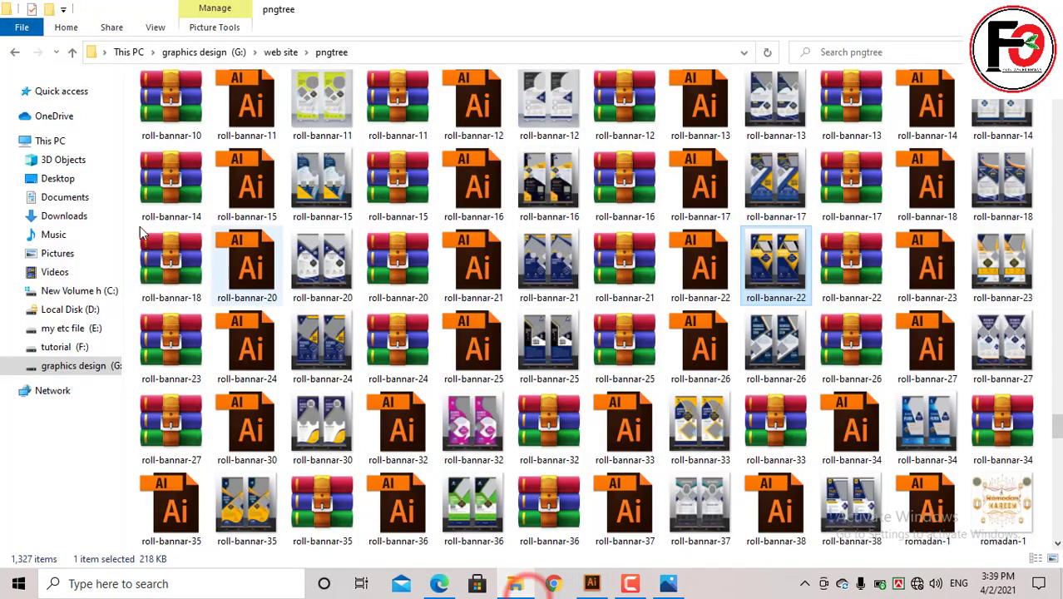
left_click(104, 366)
left_click(258, 121)
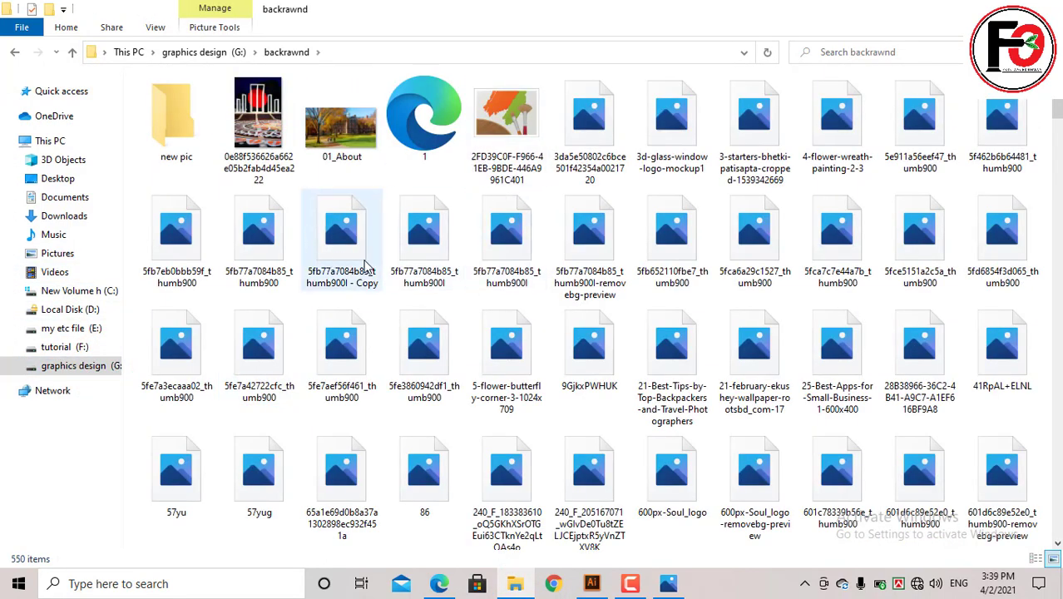
mouse_move(506, 357)
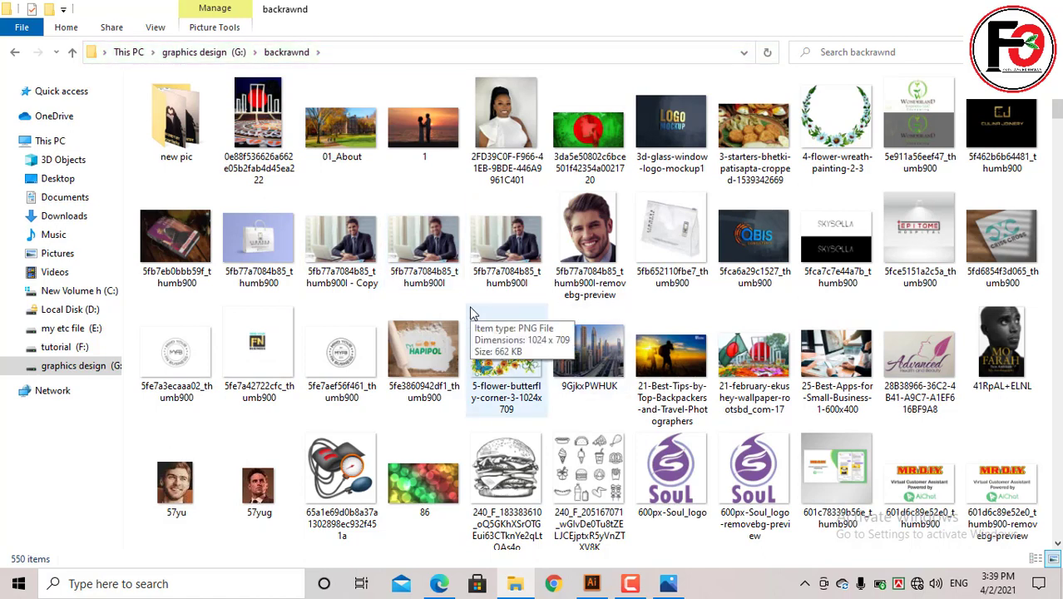
left_click(337, 236)
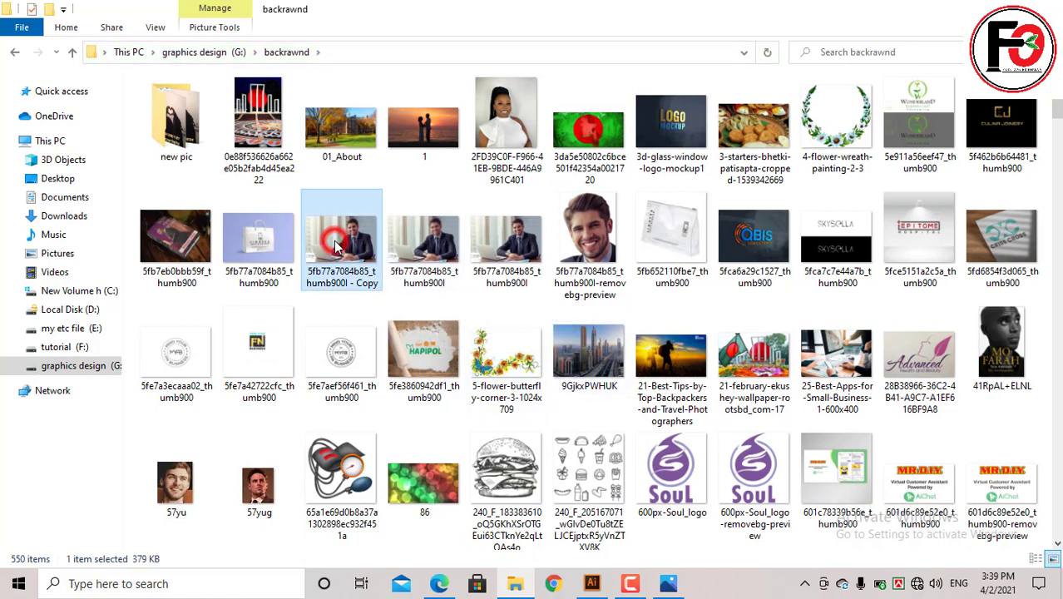
left_click(595, 584)
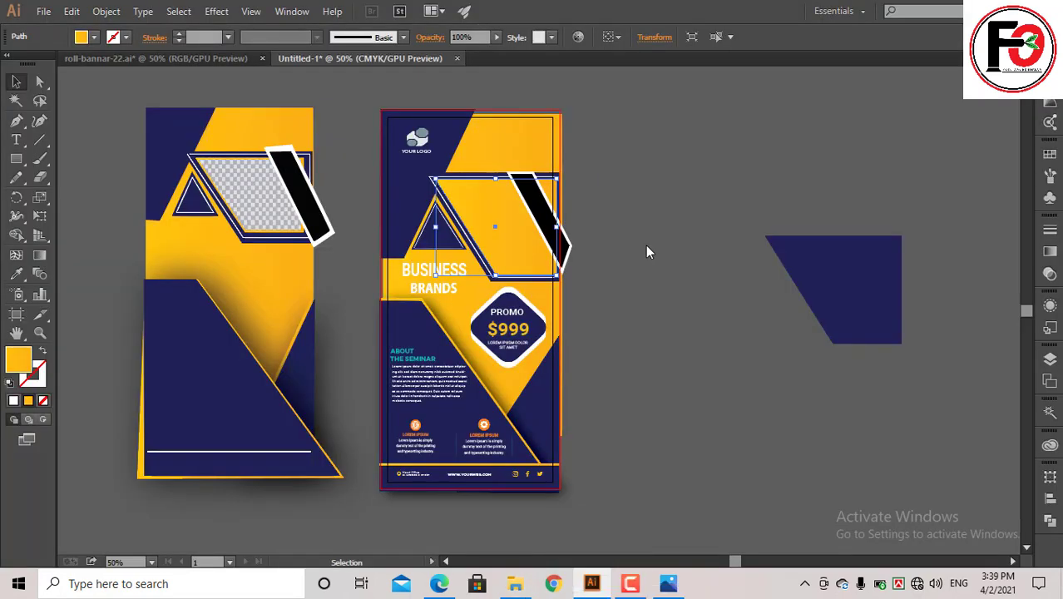
- Place the businessman photo, scale it, and position it over the top hexagon frame
left_click_drag(645, 245, 645, 246)
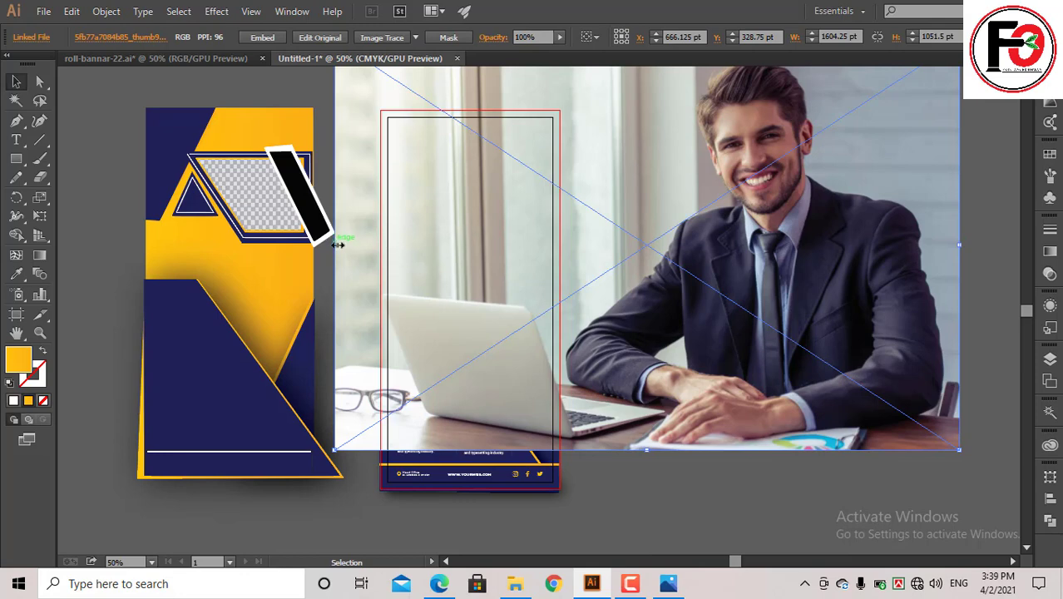
left_click_drag(338, 244, 580, 244)
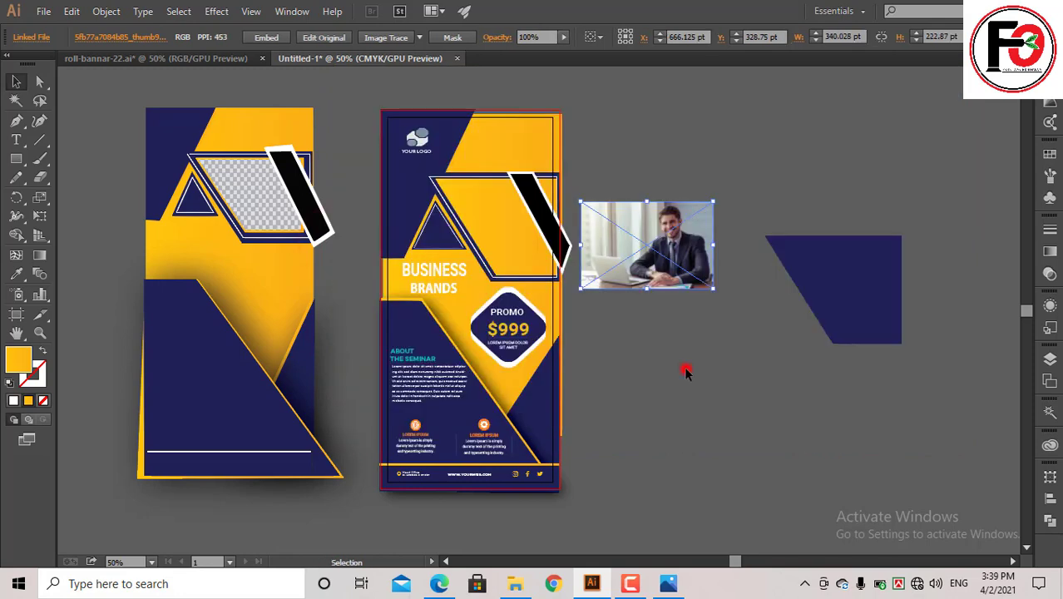
left_click(686, 372)
mouse_move(673, 275)
left_mouse_down()
mouse_move(511, 232)
mouse_move(509, 242)
left_mouse_up()
left_click_drag(562, 265, 575, 287)
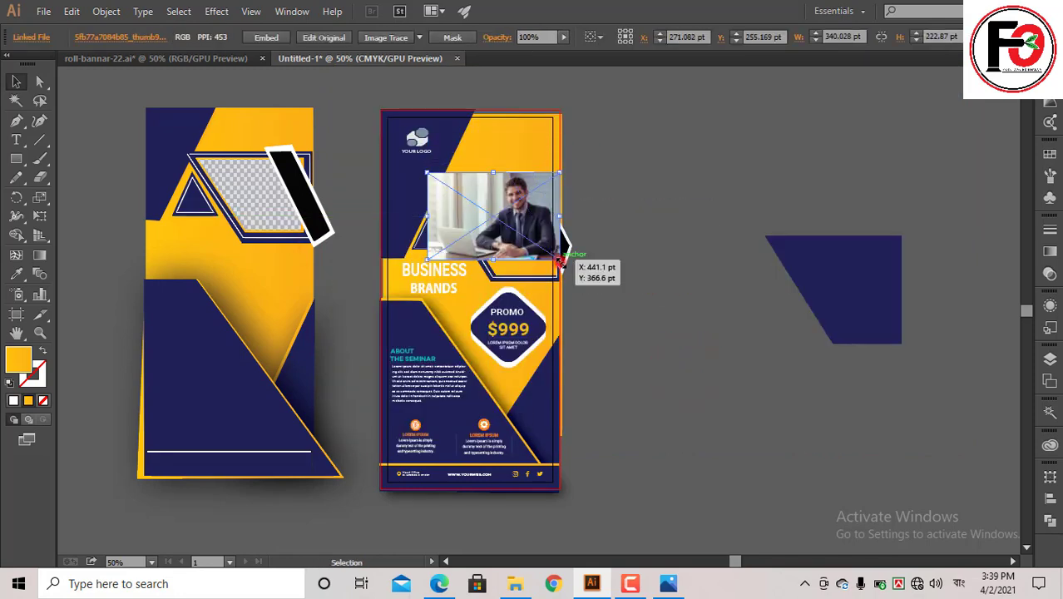
left_click_drag(541, 255, 529, 251)
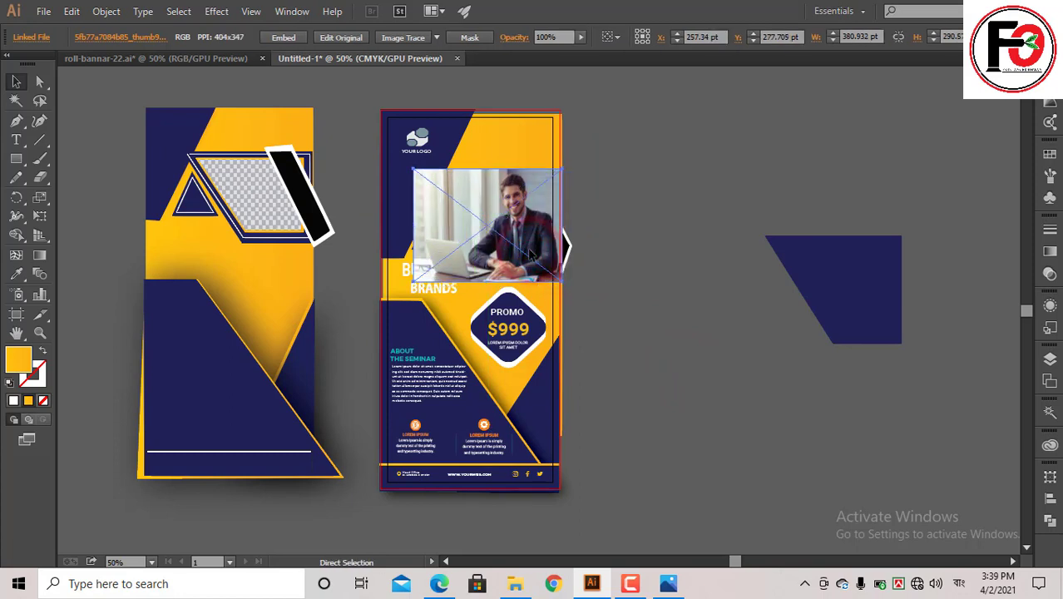
- Send the photo behind the black stripe and frame, then clip it to the frame shape
key("ctrl+bracketleft")
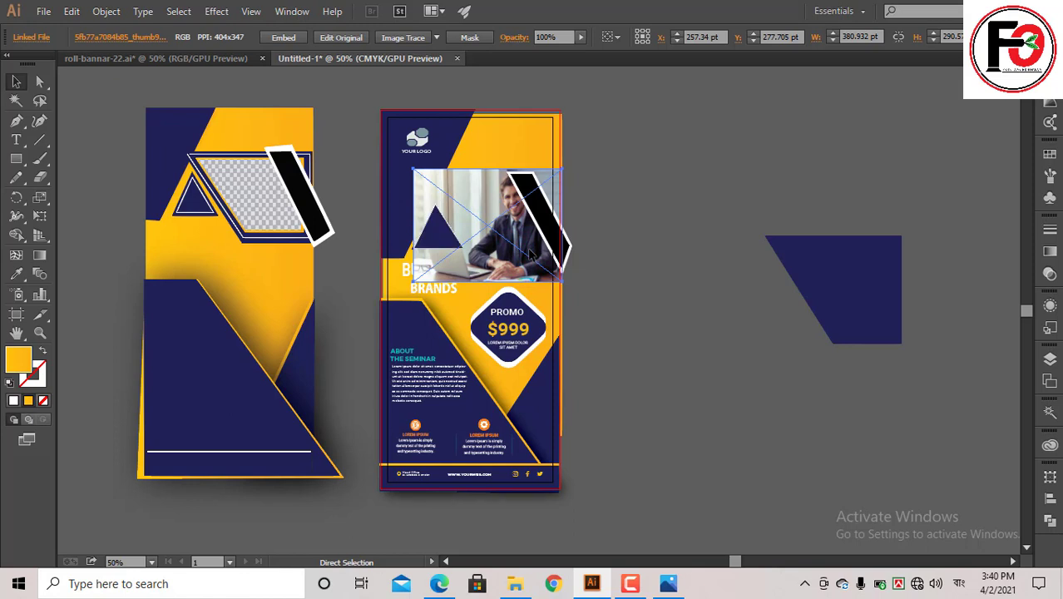
key("ctrl+bracketleft")
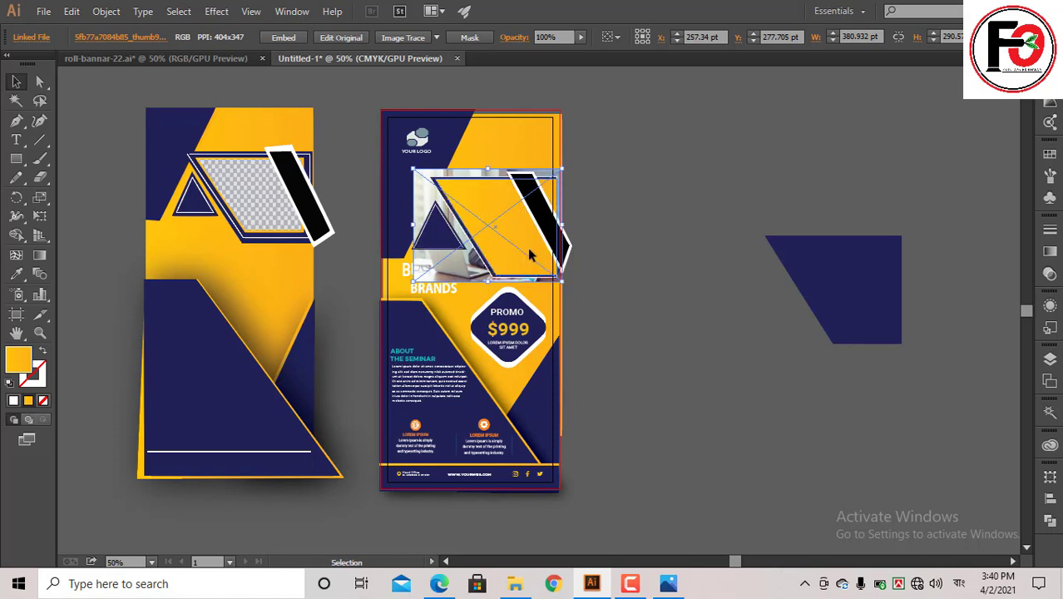
left_click(529, 271, "shift")
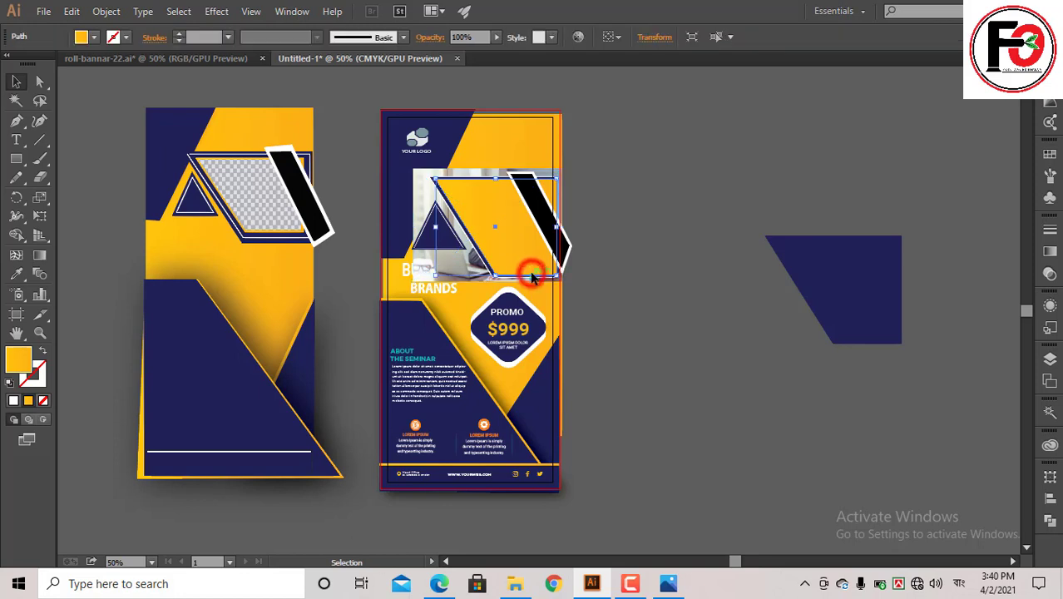
left_click(414, 262, "shift")
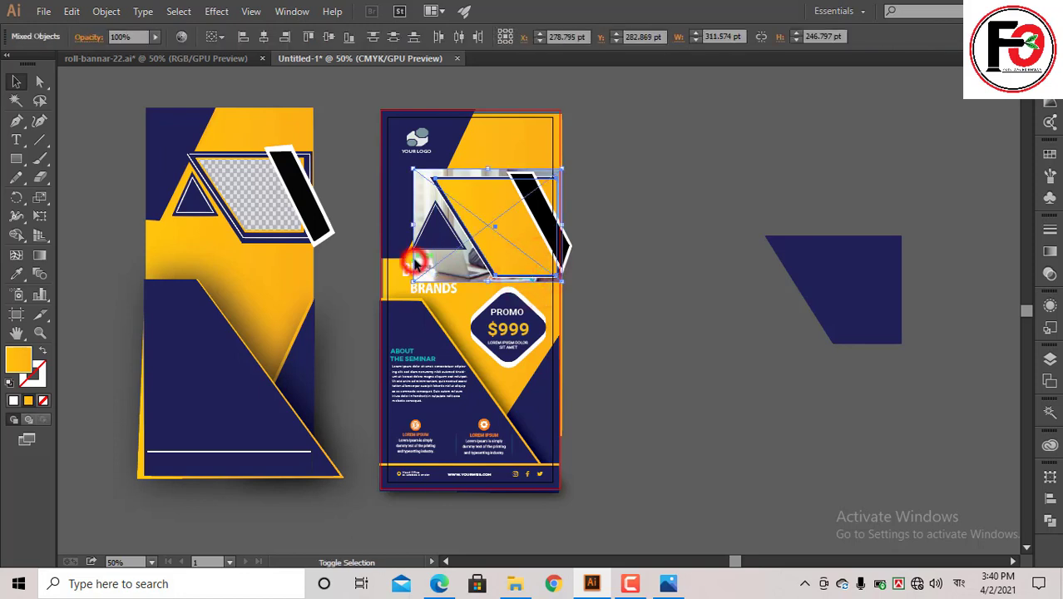
right_click(468, 224)
left_click(523, 312)
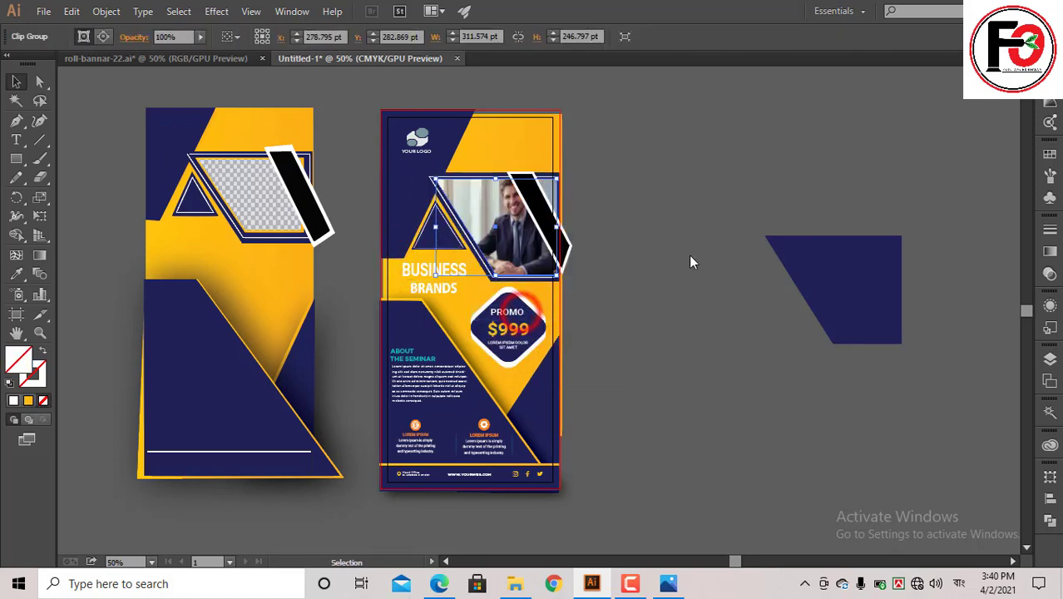
left_click(689, 256)
scroll(689, 258, "down", 1)
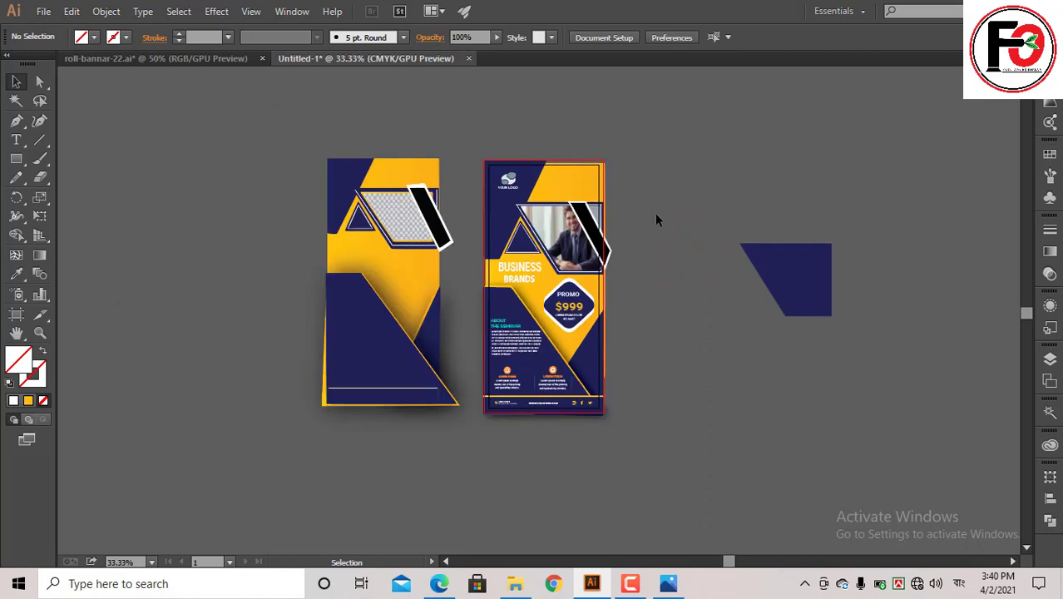
- Delete all objects of the left reference banner in the Untitled-1 document
left_click(574, 179)
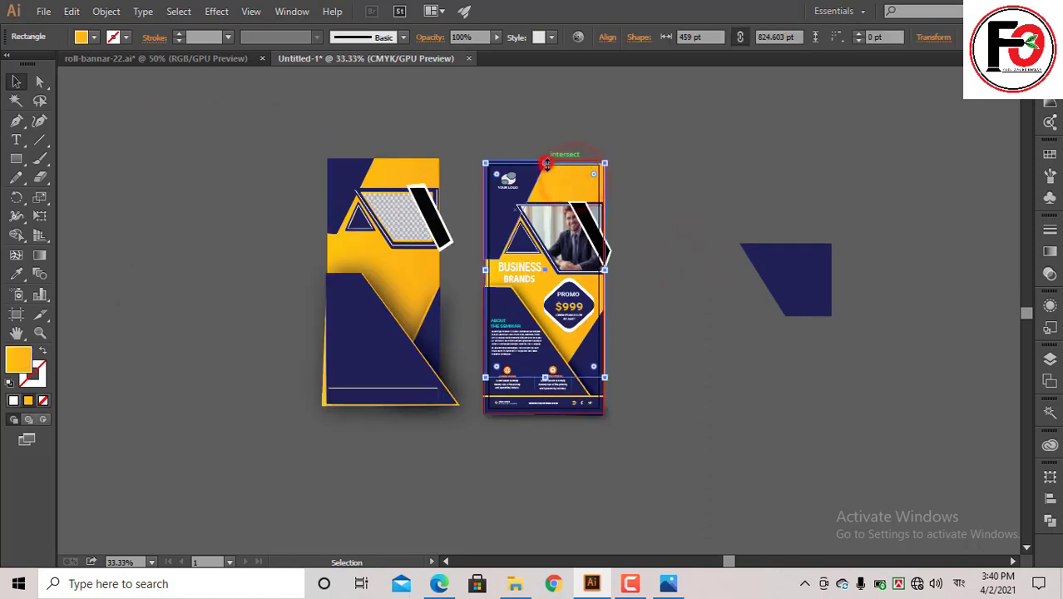
left_click_drag(547, 163, 546, 161)
left_click(685, 122)
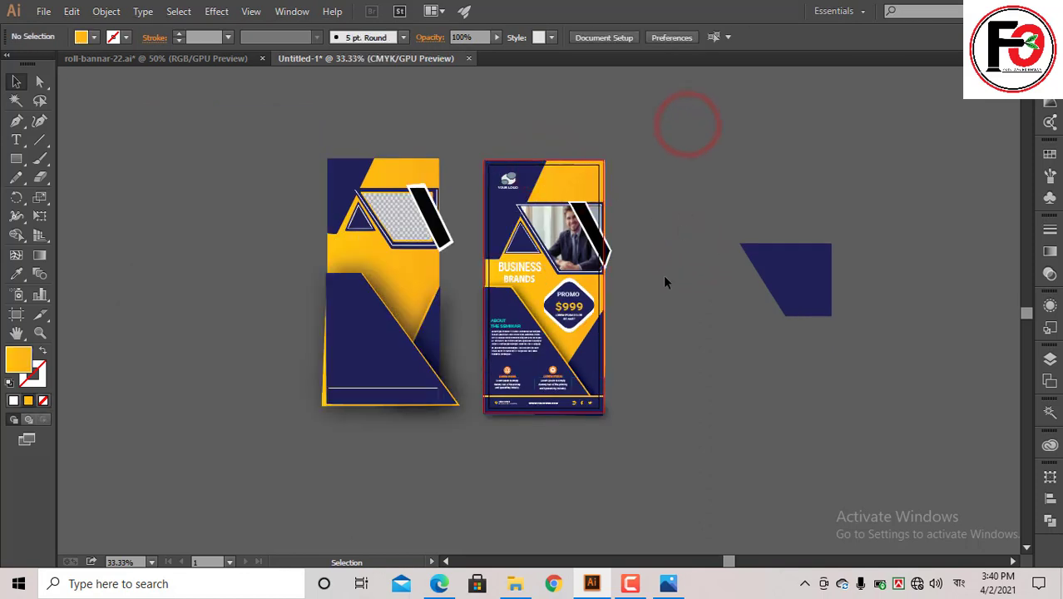
left_click_drag(291, 145, 330, 306)
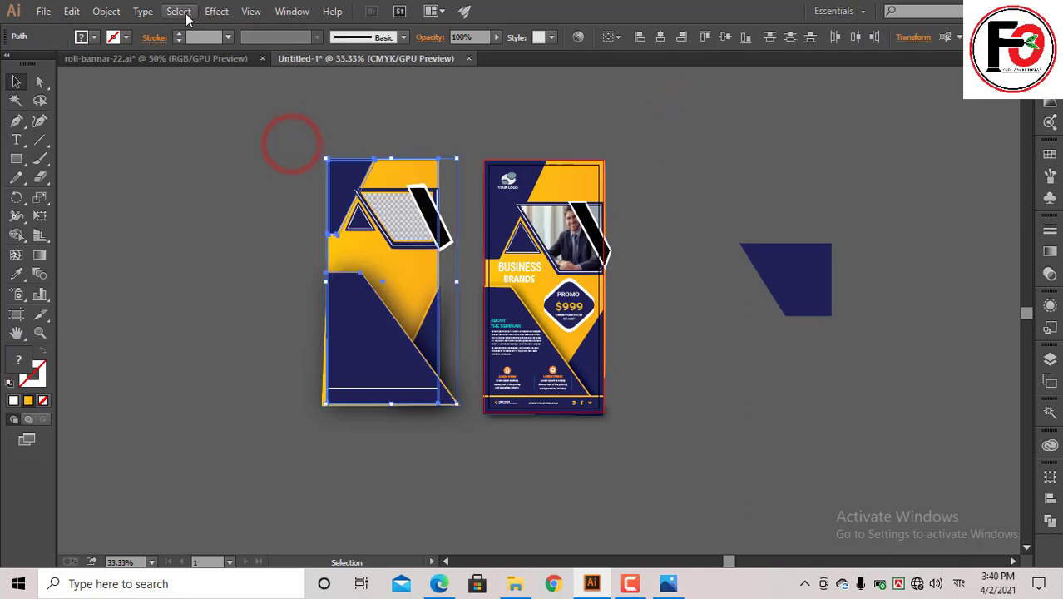
left_click(202, 42)
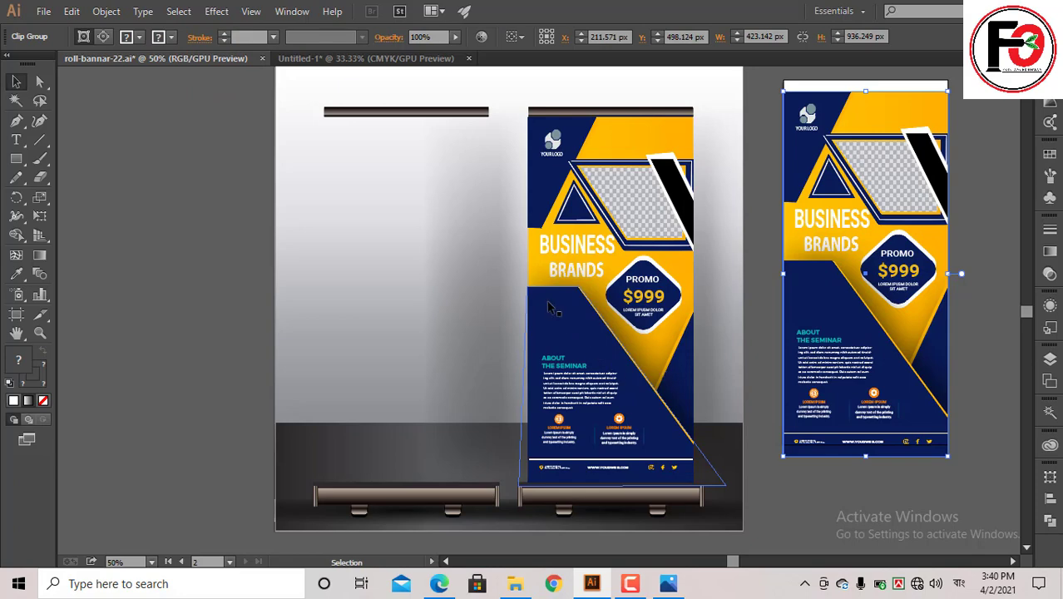
left_click(348, 60)
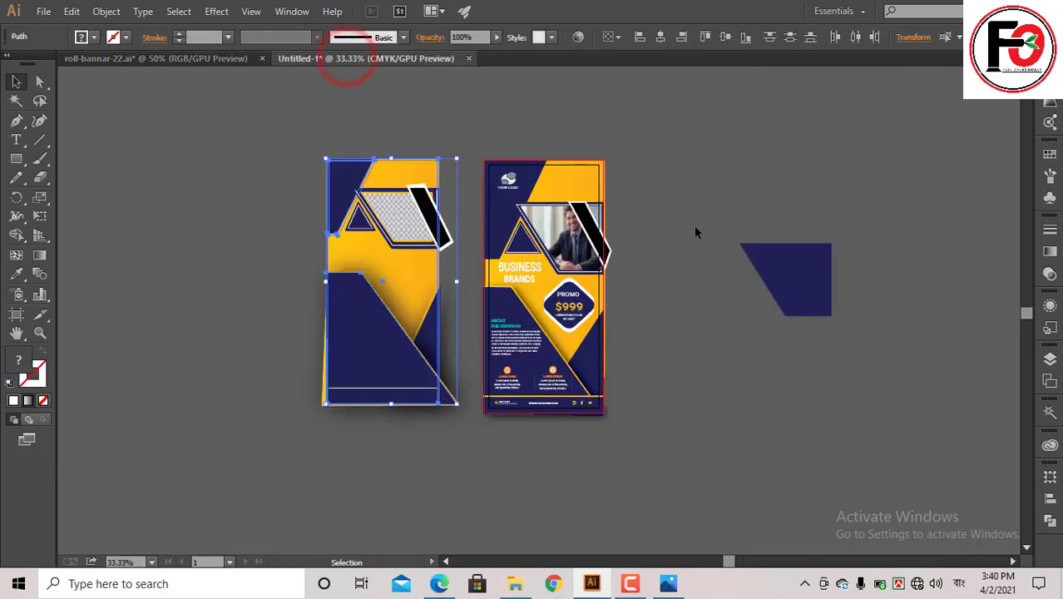
left_click_drag(293, 122, 419, 448)
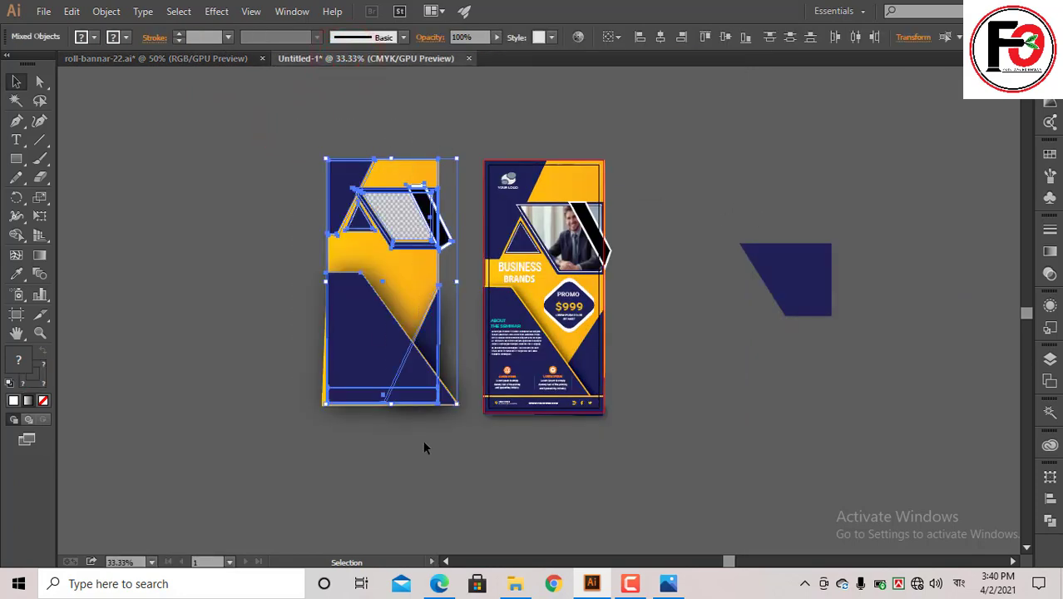
key("Delete")
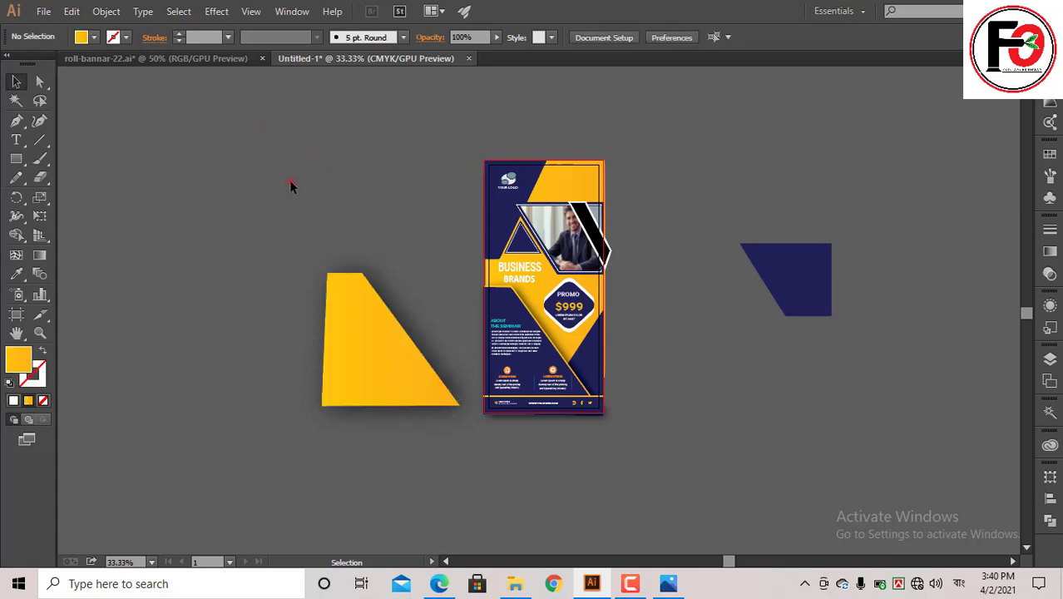
left_click(290, 183)
- Remove the leftover yellow triangle and navy shape beside the artboard with Ctrl+3
left_click(405, 341)
mouse_move(396, 385)
left_mouse_down()
mouse_move(381, 391)
mouse_move(382, 448)
left_mouse_up()
left_click(366, 319)
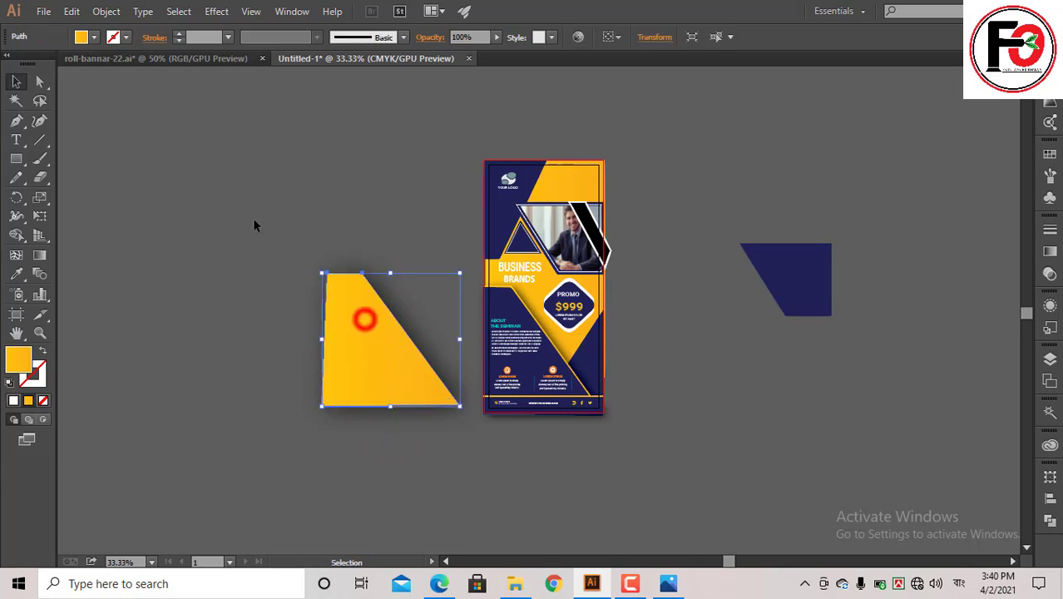
left_click(106, 11)
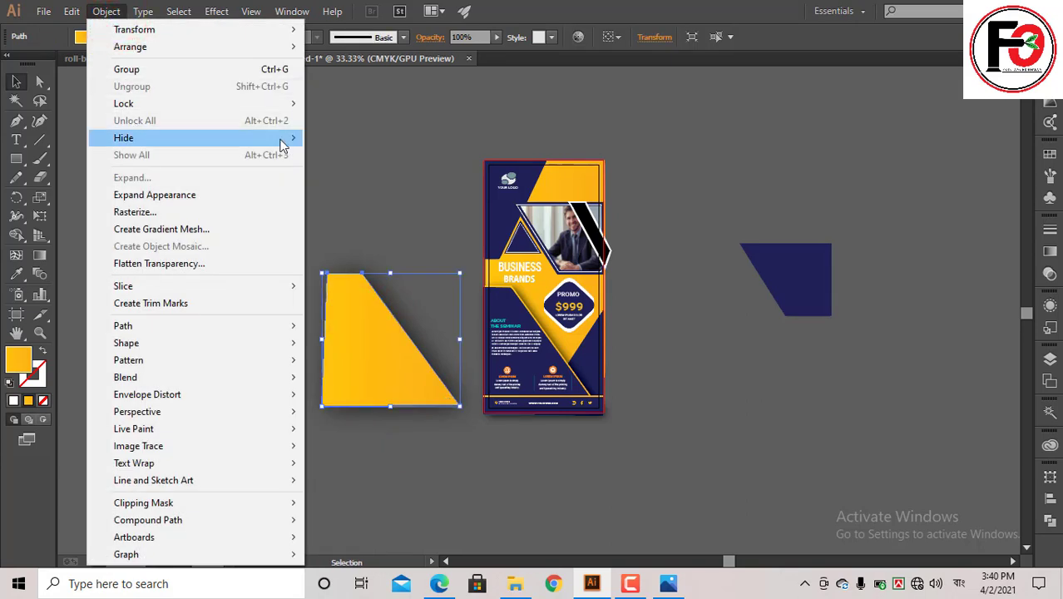
left_click(399, 155)
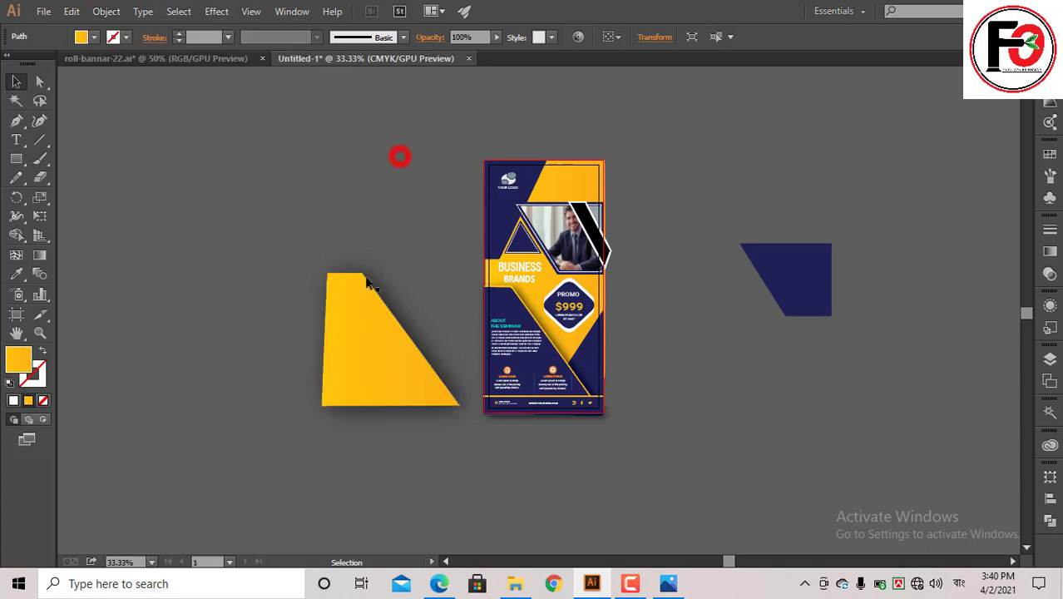
key("ctrl+3")
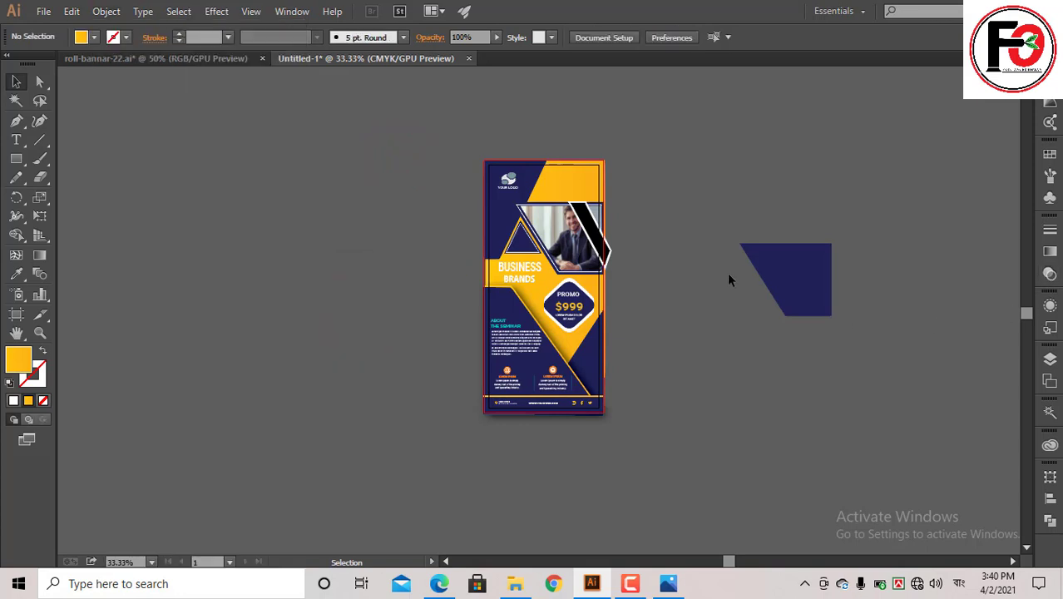
left_click(827, 259)
key("ctrl+3")
scroll(704, 253, "down", 1)
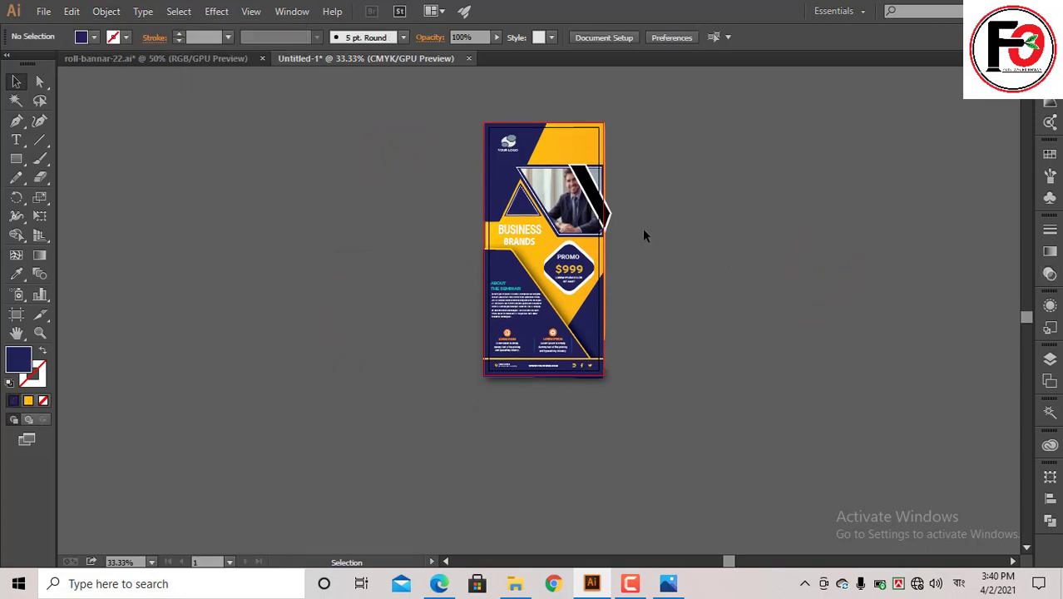
scroll(640, 228, "up", 1)
scroll(625, 226, "up", 1)
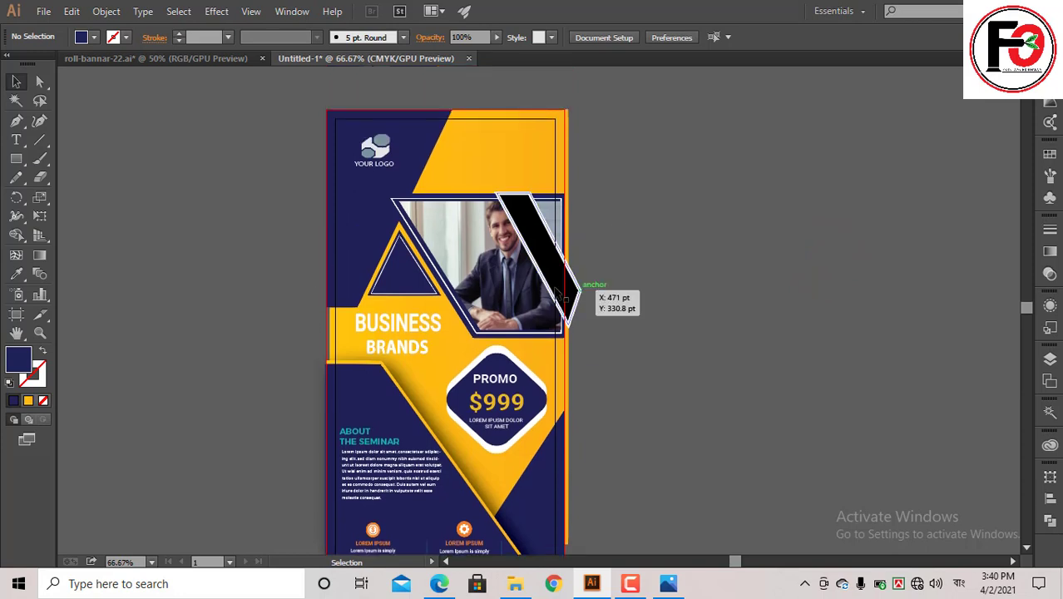
- Widen the yellow background rectangle by dragging its left edge outward
left_click(330, 324)
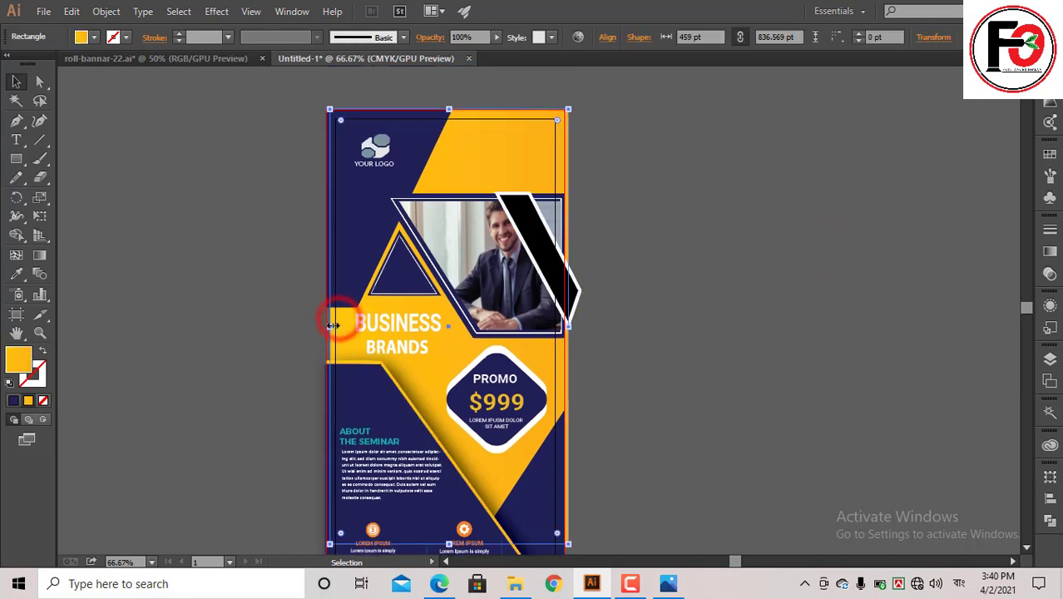
left_click_drag(330, 324, 305, 326)
scroll(307, 349, "down", 3)
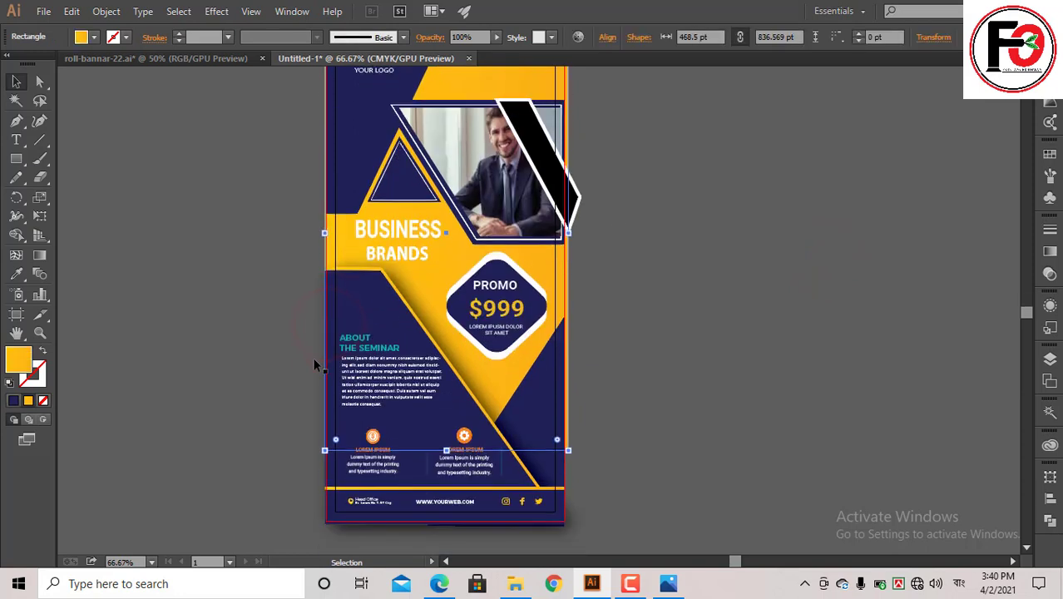
- Left-align the ABOUT THE SEMINAR group and both LOREM IPSUM text blocks
left_click(381, 343)
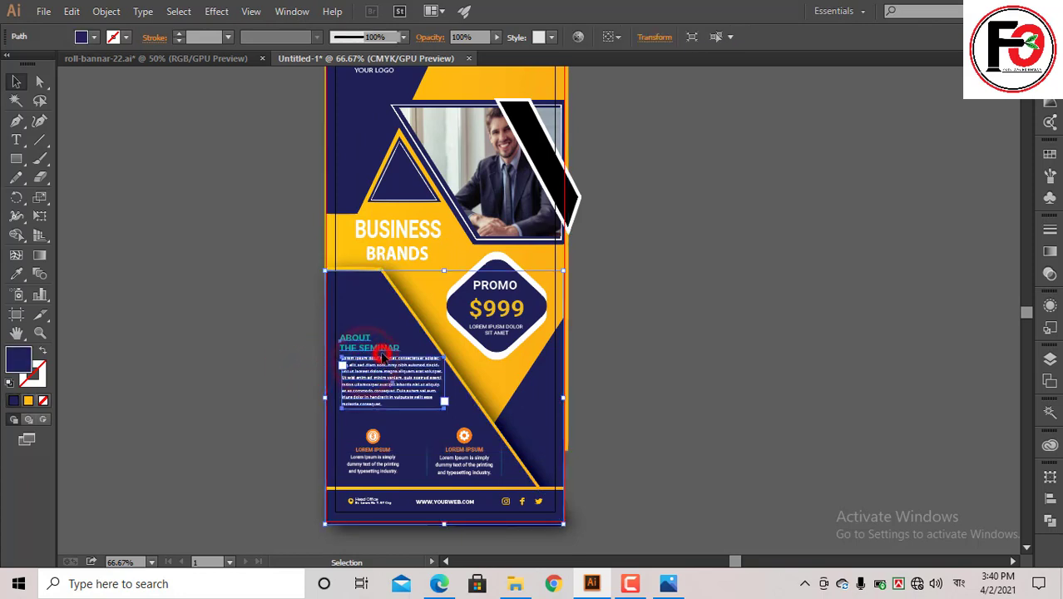
left_click(388, 456, "shift")
left_click(464, 453, "shift")
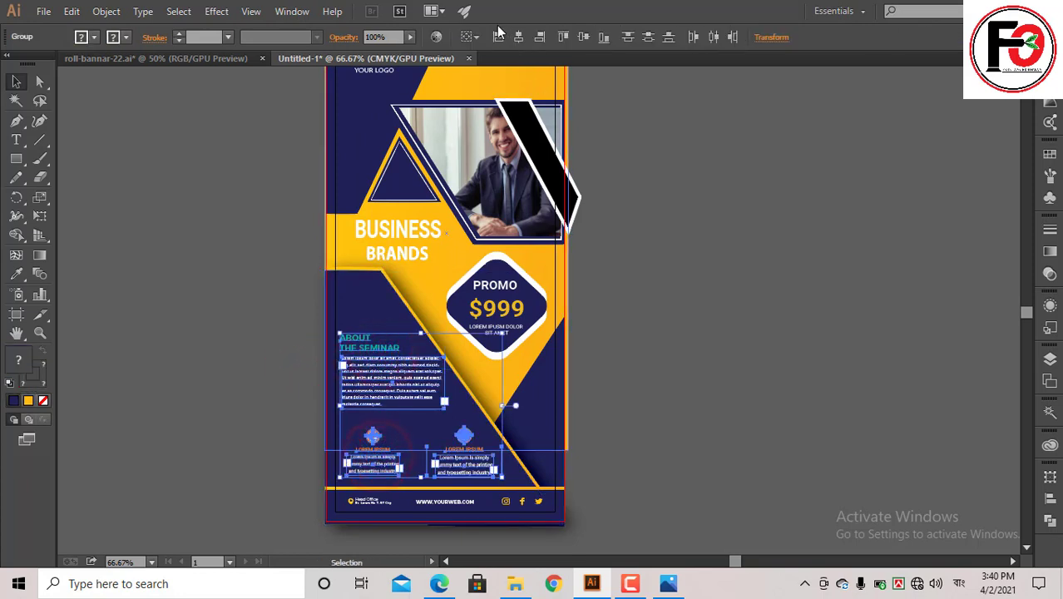
left_click(498, 37)
left_click(731, 234)
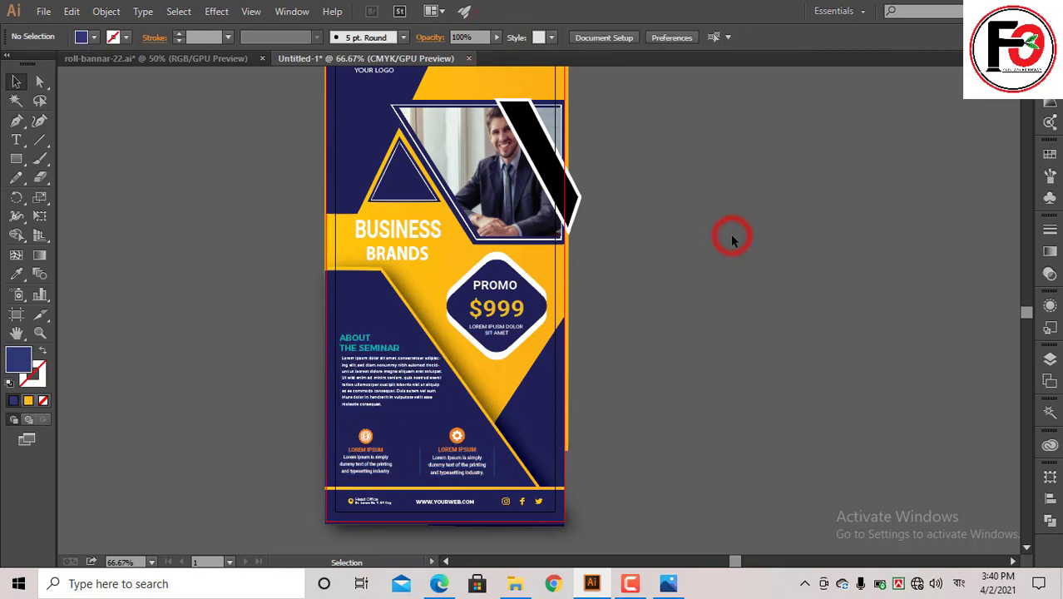
- Move the BUSINESS BRANDS title further left on the banner
mouse_move(391, 237)
left_mouse_down()
mouse_move(343, 230)
mouse_move(353, 240)
mouse_move(309, 241)
left_mouse_up()
left_click(302, 238)
scroll(303, 238, "up", 3)
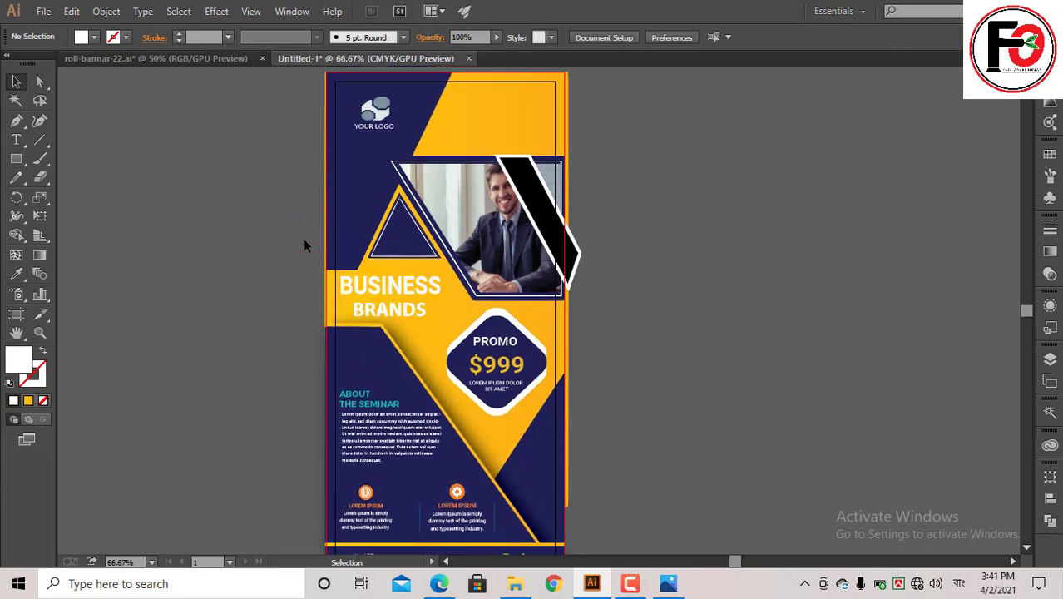
scroll(304, 243, "up", 2)
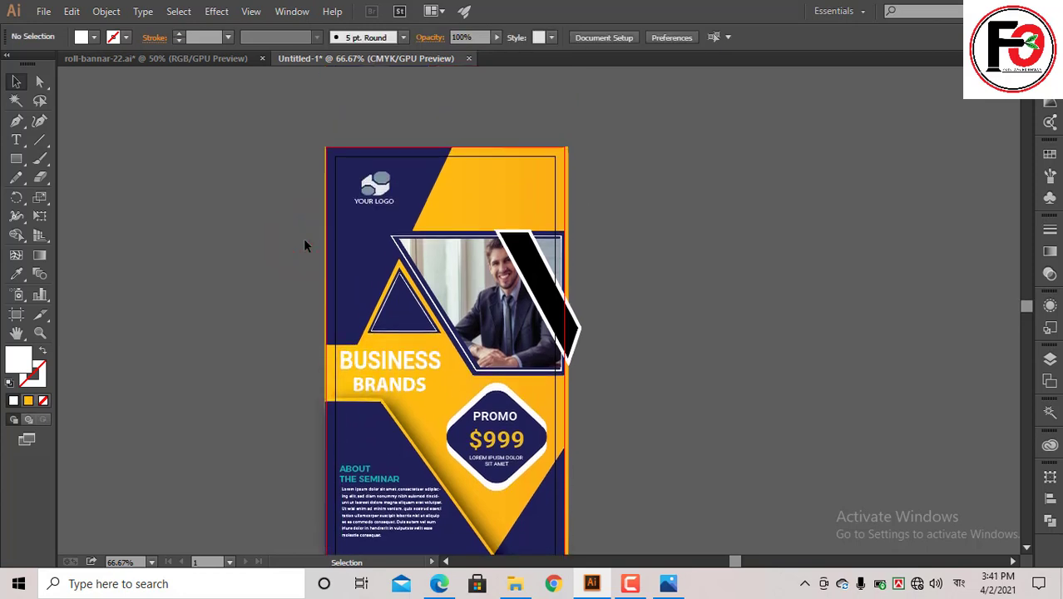
scroll(311, 240, "down", 3)
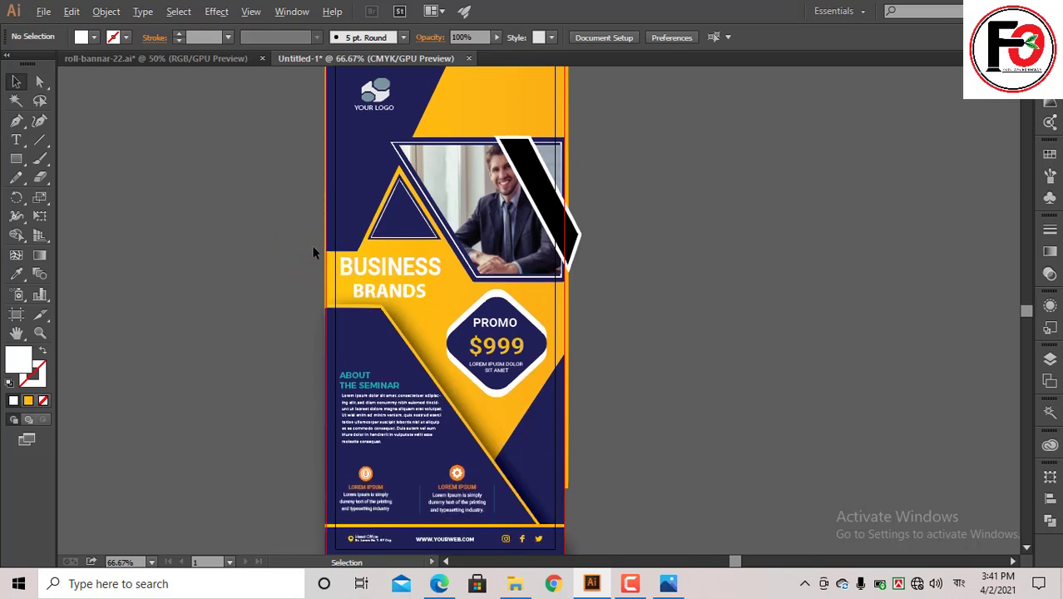
scroll(312, 241, "down", 1, "alt")
scroll(313, 252, "up", 1)
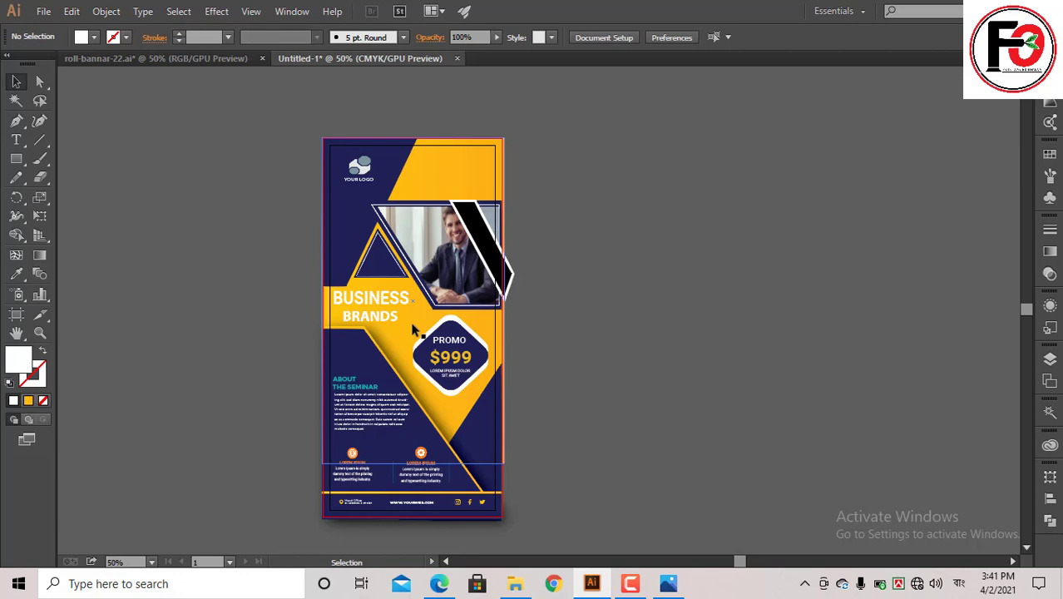
left_click(412, 330)
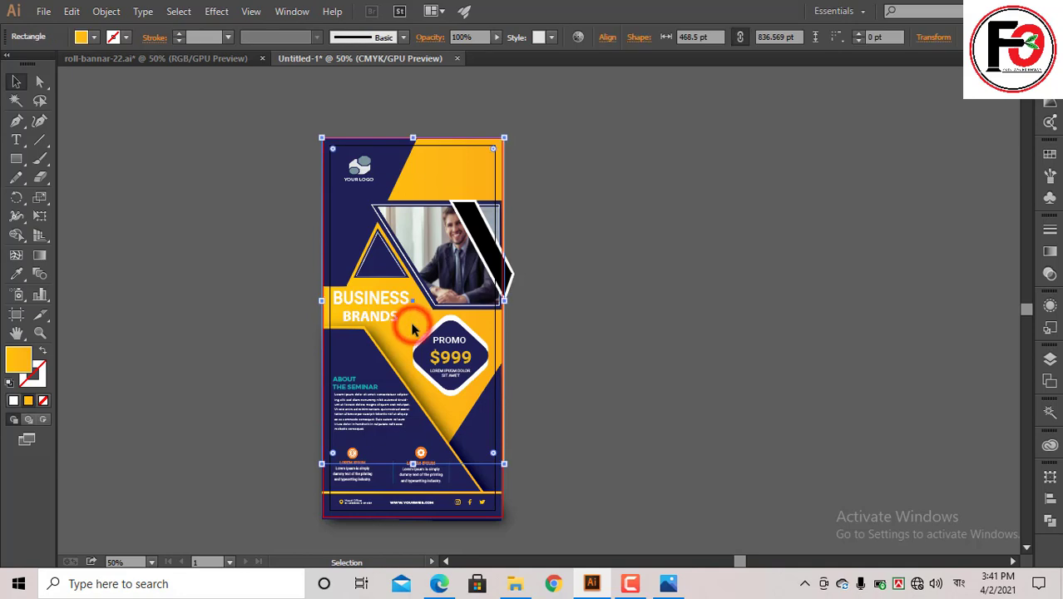
left_click(548, 318)
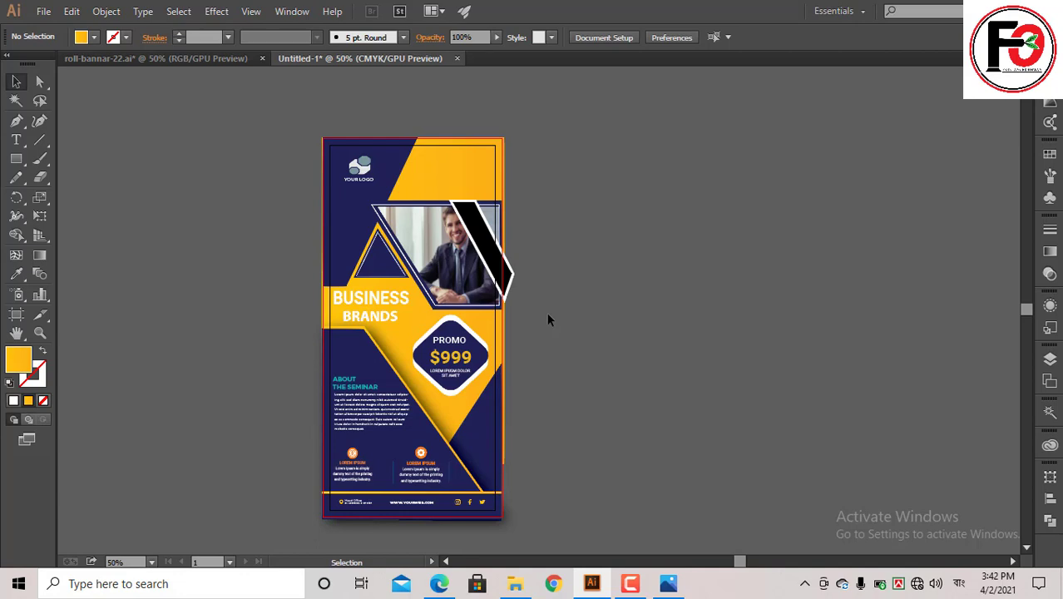
- Mask the flyer artwork with an artboard-sized rectangle to trim the black stripe overhanging the right edge
left_click(15, 158)
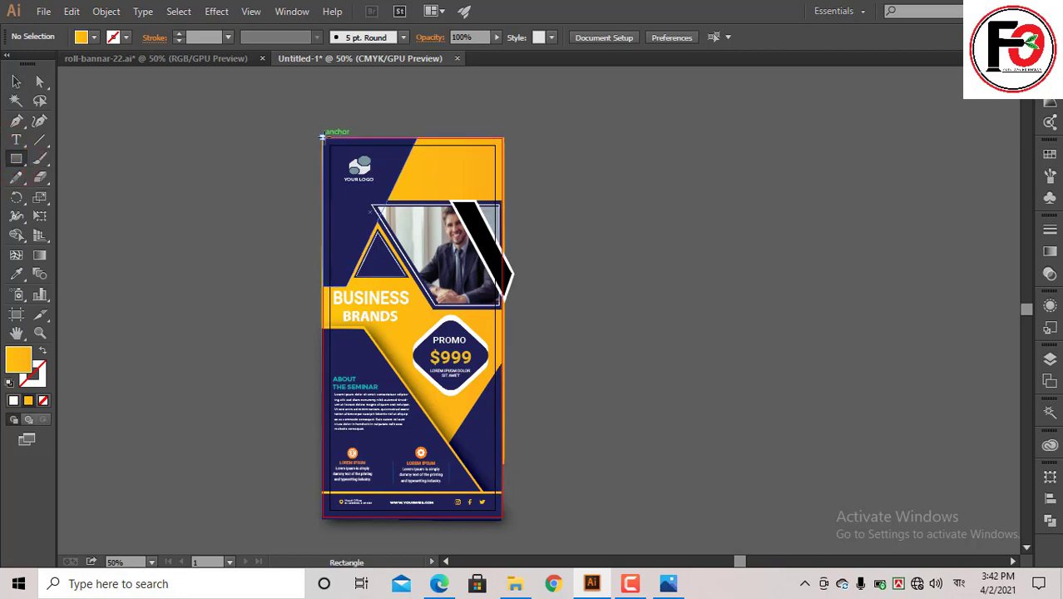
mouse_move(324, 138)
left_mouse_down()
mouse_move(379, 233)
mouse_move(501, 515)
left_mouse_up()
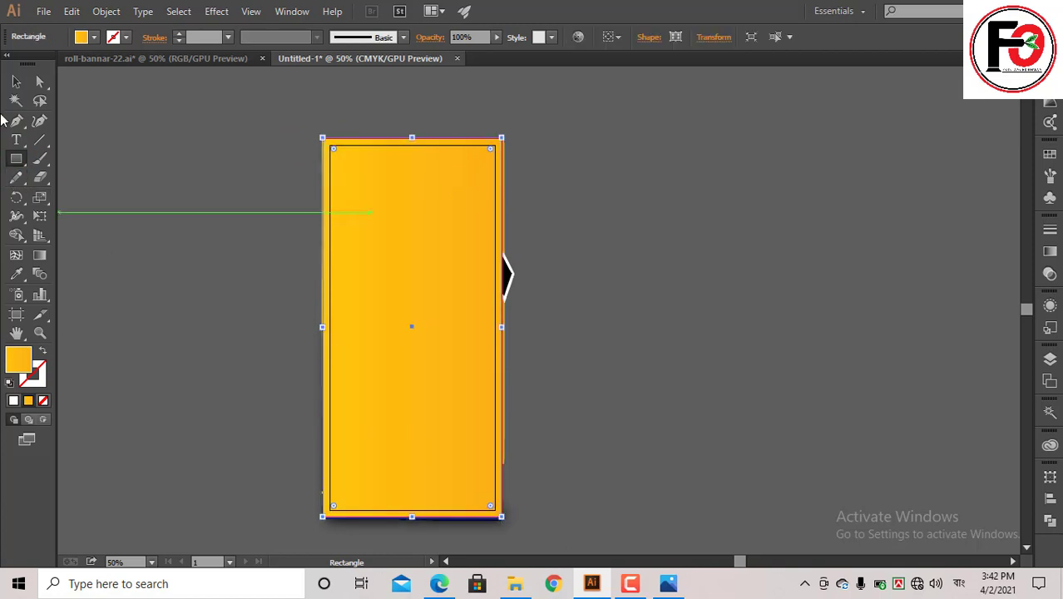
left_click(17, 80)
left_click_drag(202, 102, 562, 529)
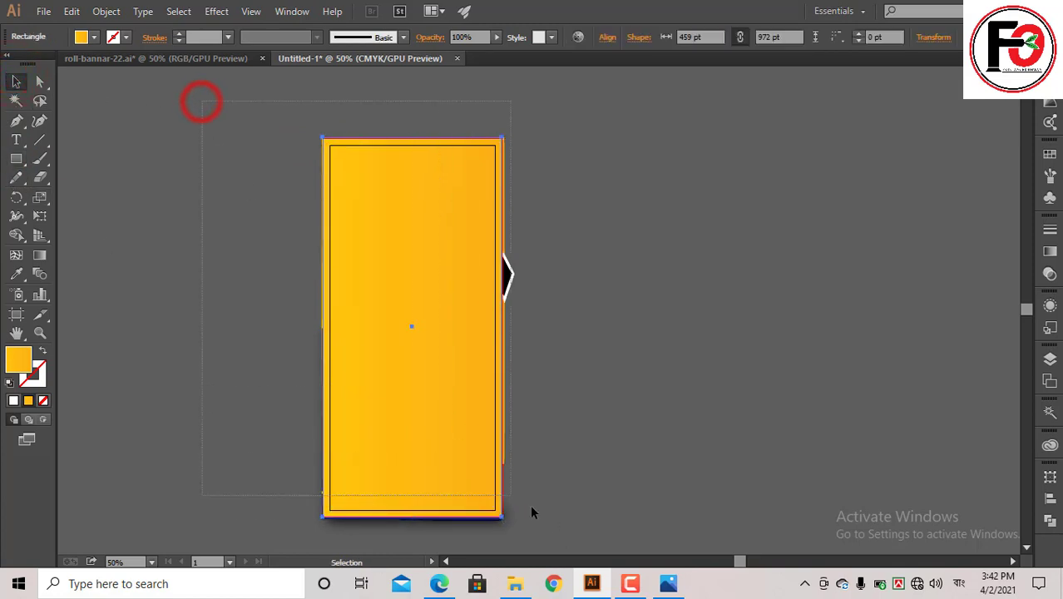
right_click(453, 273)
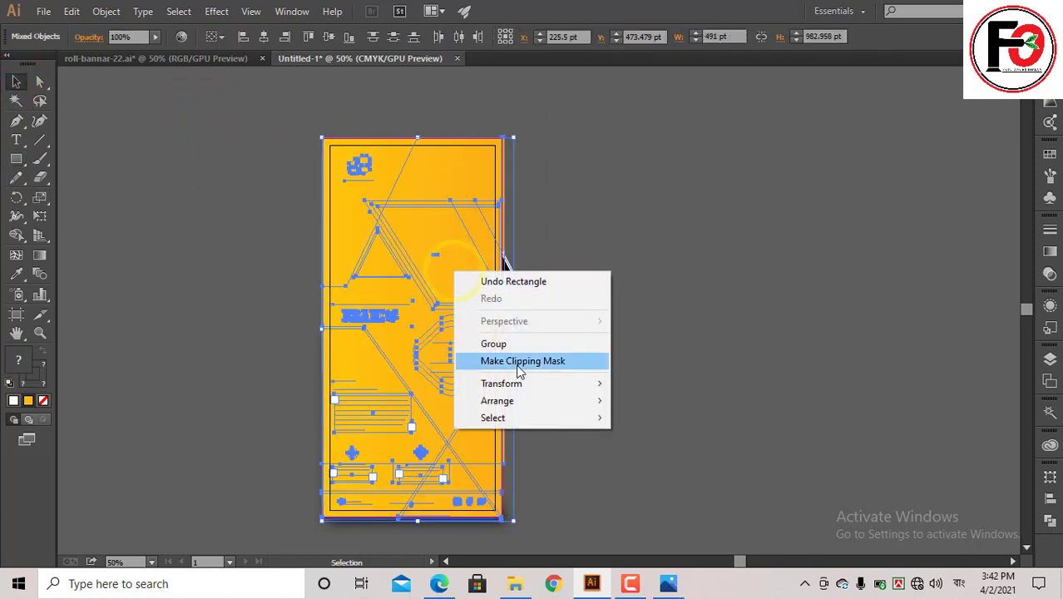
left_click(518, 361)
left_click(569, 324)
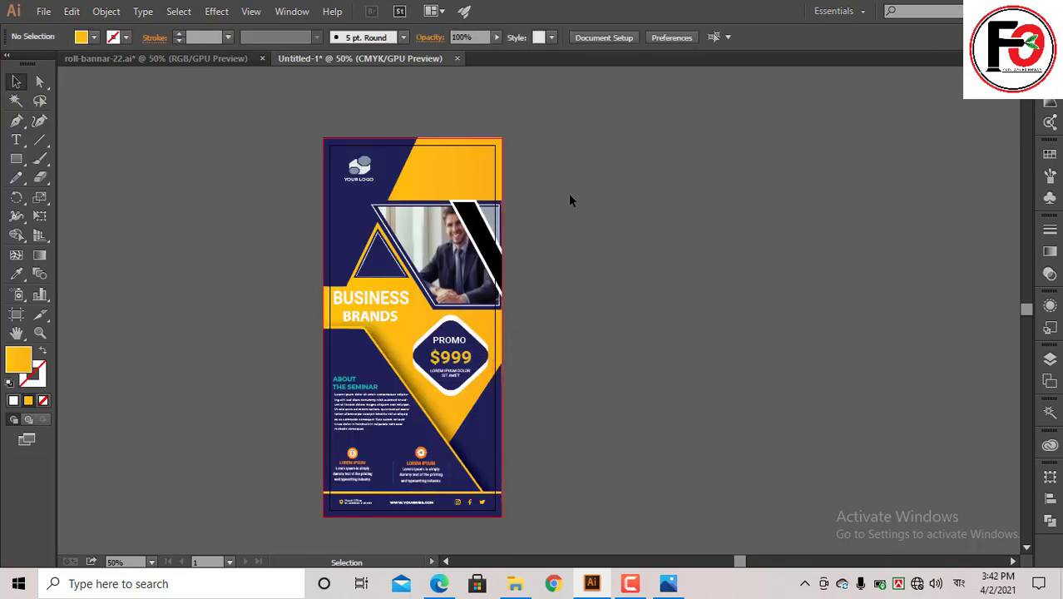
- Copy the clipped flyer into the roll-bannar-22 mockup, merging conflicting swatches with Apply to all
scroll(570, 198, "up", 1)
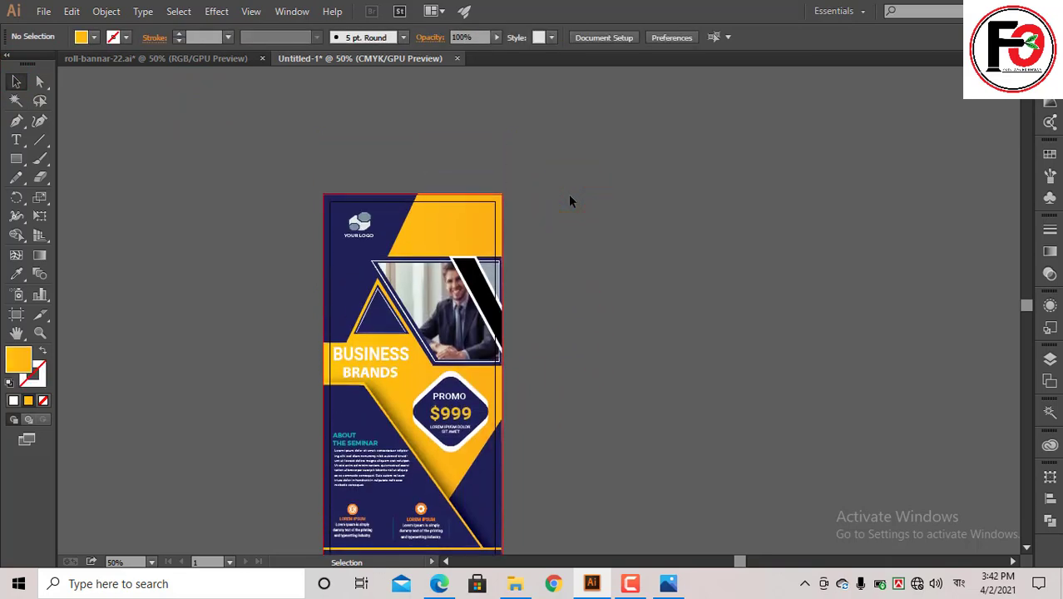
scroll(570, 201, "down", 1)
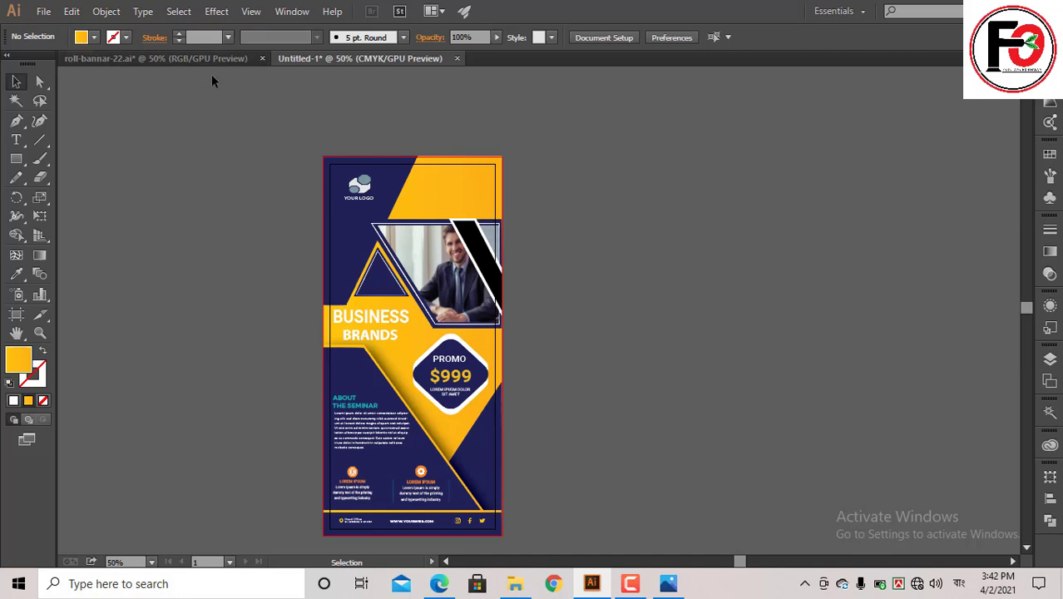
left_click(341, 195)
left_click_drag(341, 195, 320, 220)
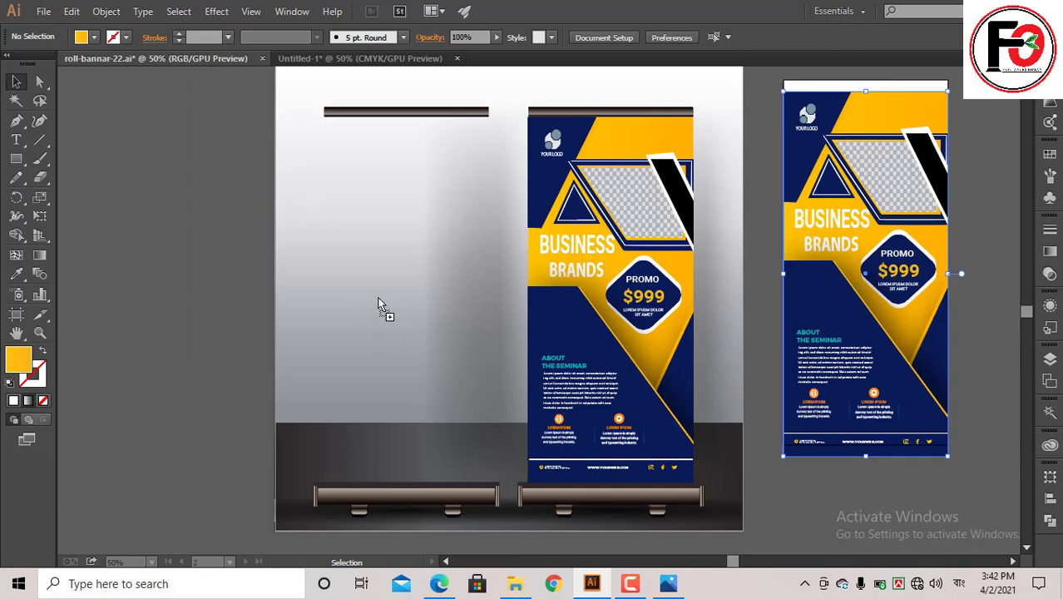
left_click_drag(376, 304, 375, 293)
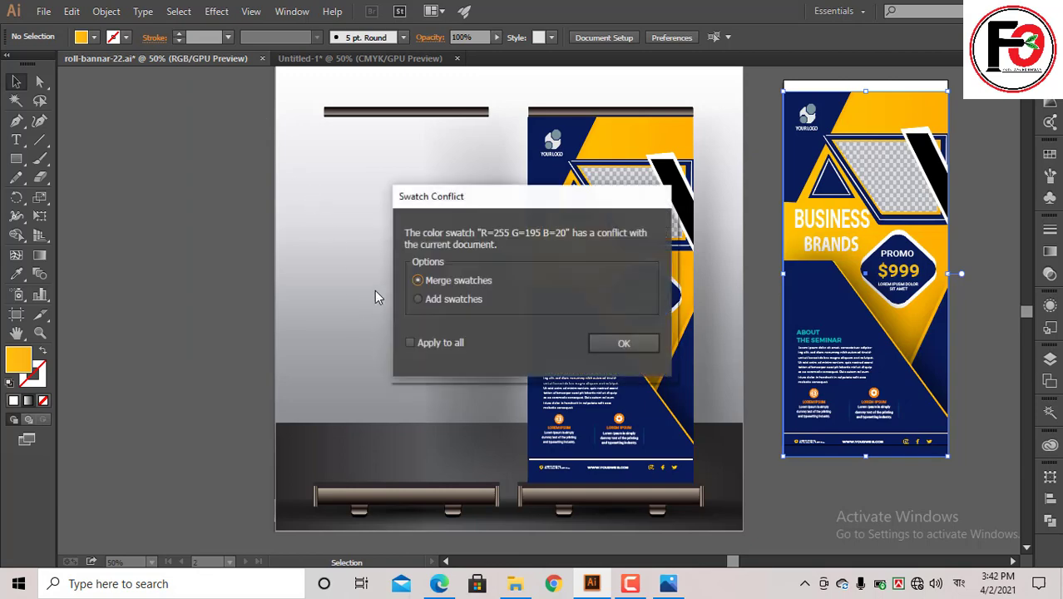
left_click(407, 343)
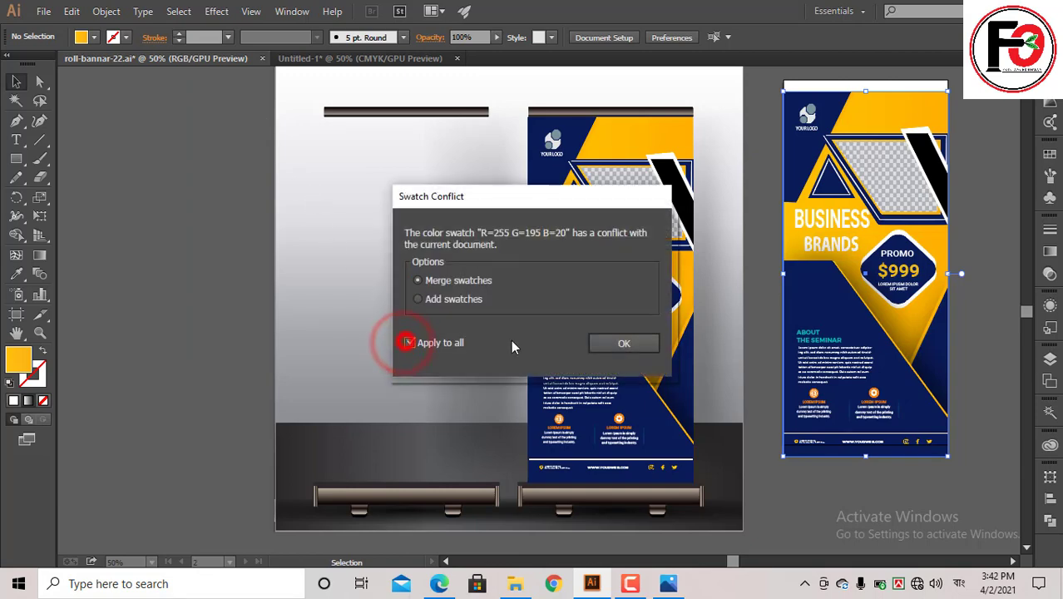
left_click(623, 343)
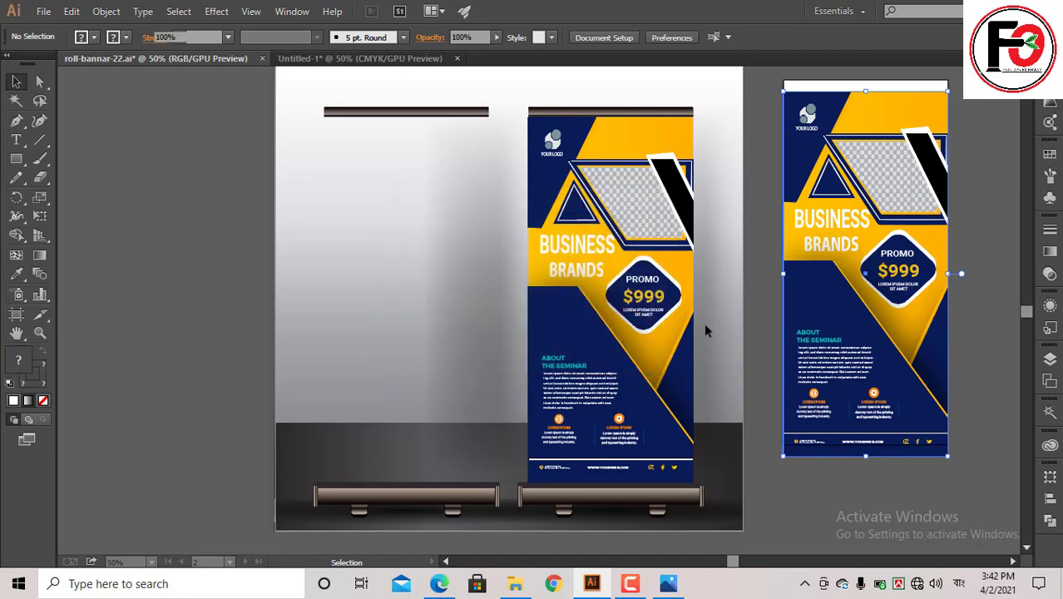
- Delete the spare flyer copy, then move and scale the flyer onto the left stand
left_click(856, 280)
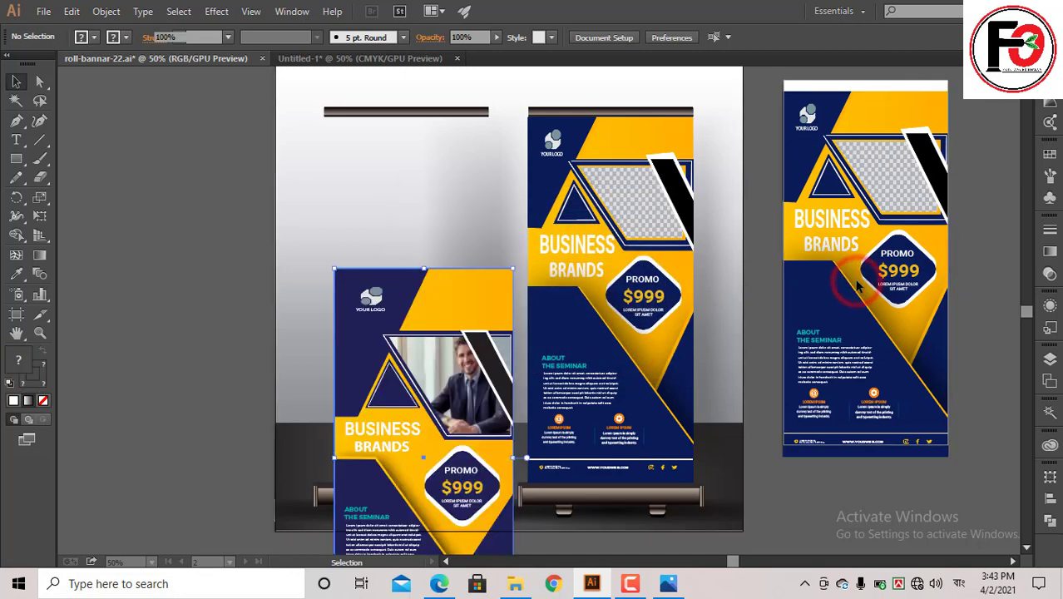
key("Delete")
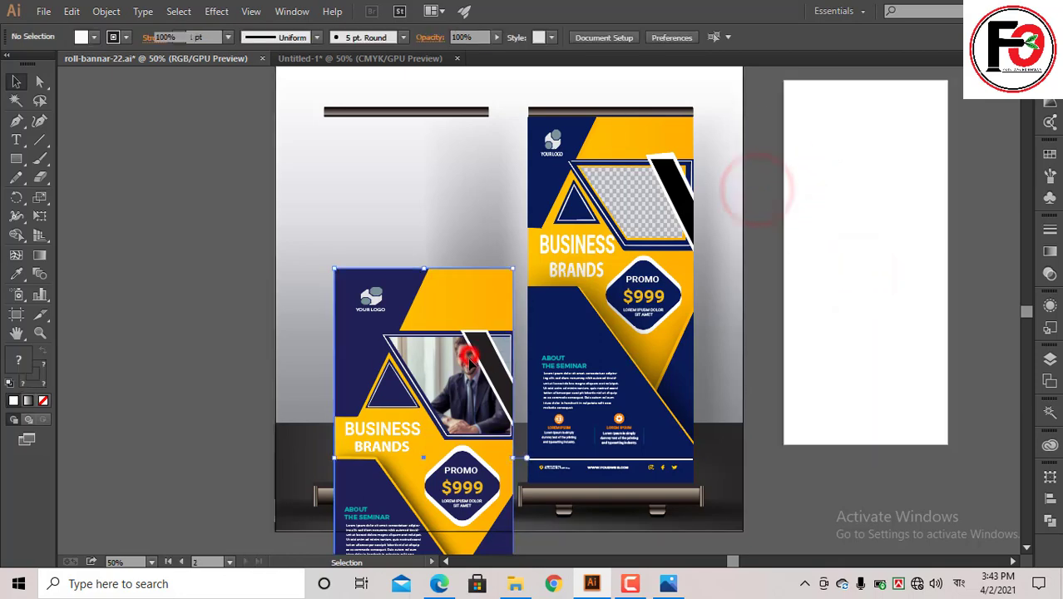
mouse_move(465, 376)
left_mouse_down()
mouse_move(469, 229)
mouse_move(456, 221)
left_mouse_up()
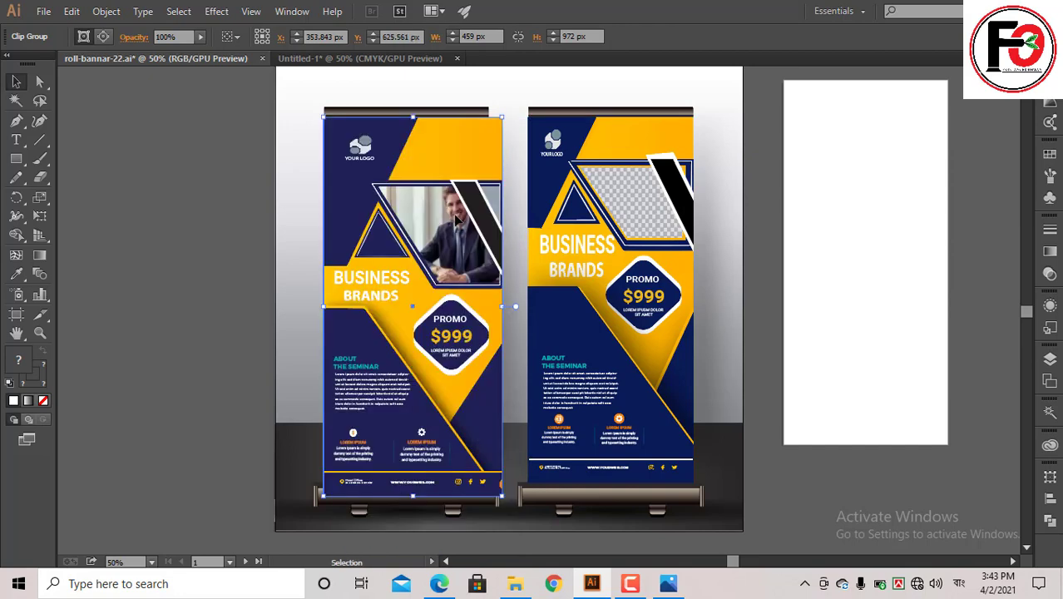
key("Right")
key("Right")
key("Right")
key("Right")
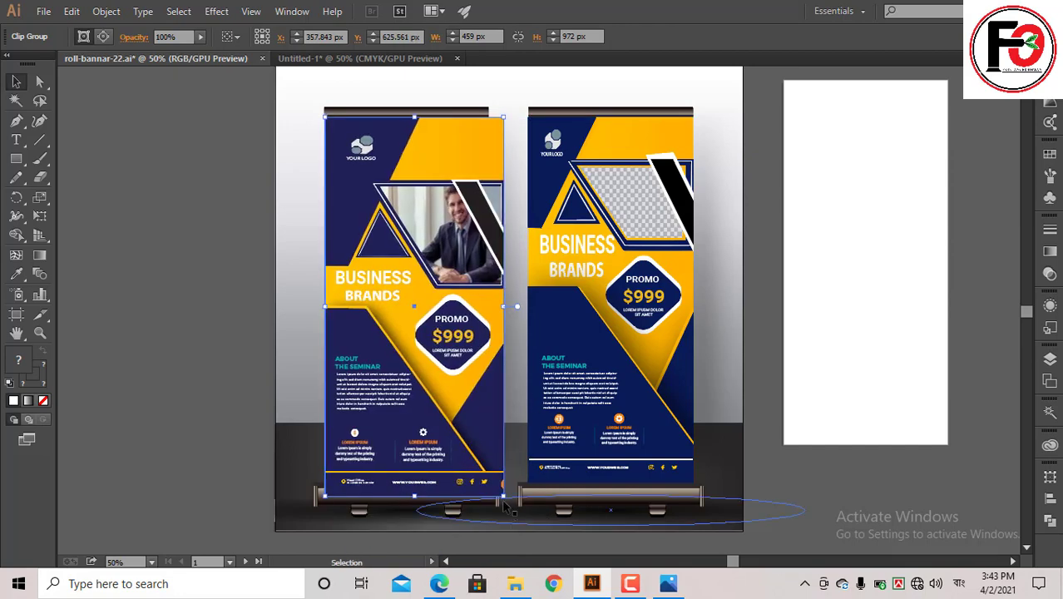
mouse_move(504, 496)
left_mouse_down()
mouse_move(486, 481)
mouse_move(532, 478)
left_mouse_up()
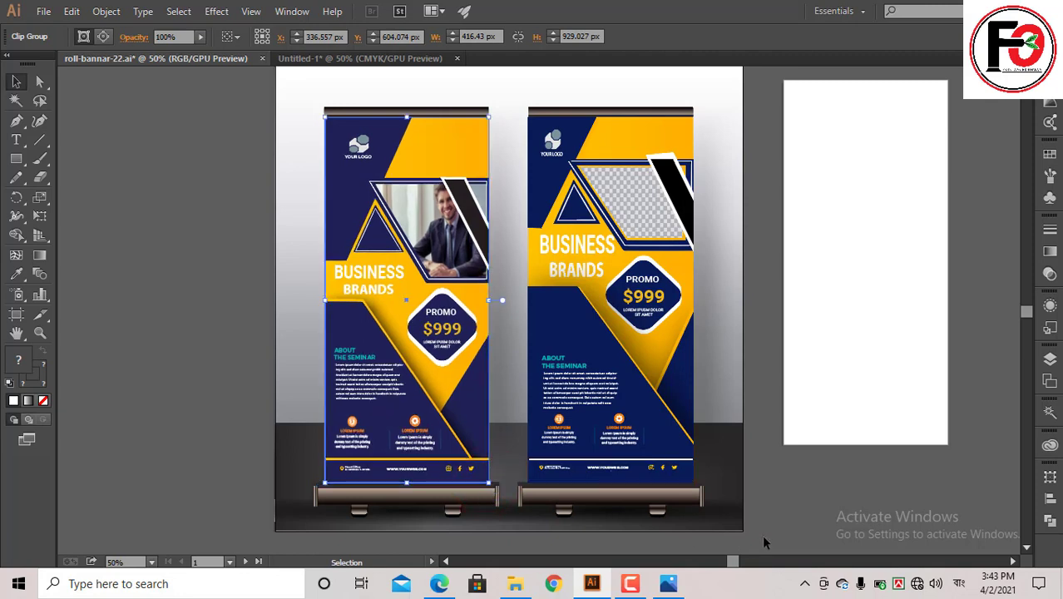
left_click(805, 539)
scroll(861, 379, "up", 1)
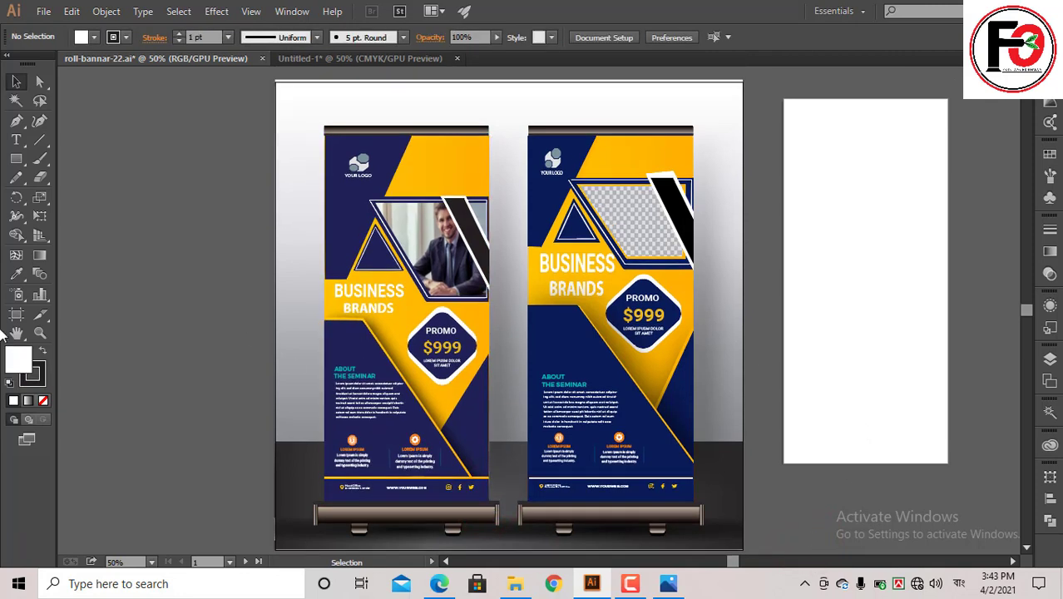
- Delete the empty Artboard 2 from roll-bannar-22.ai and return to the Selection tool
left_click(16, 316)
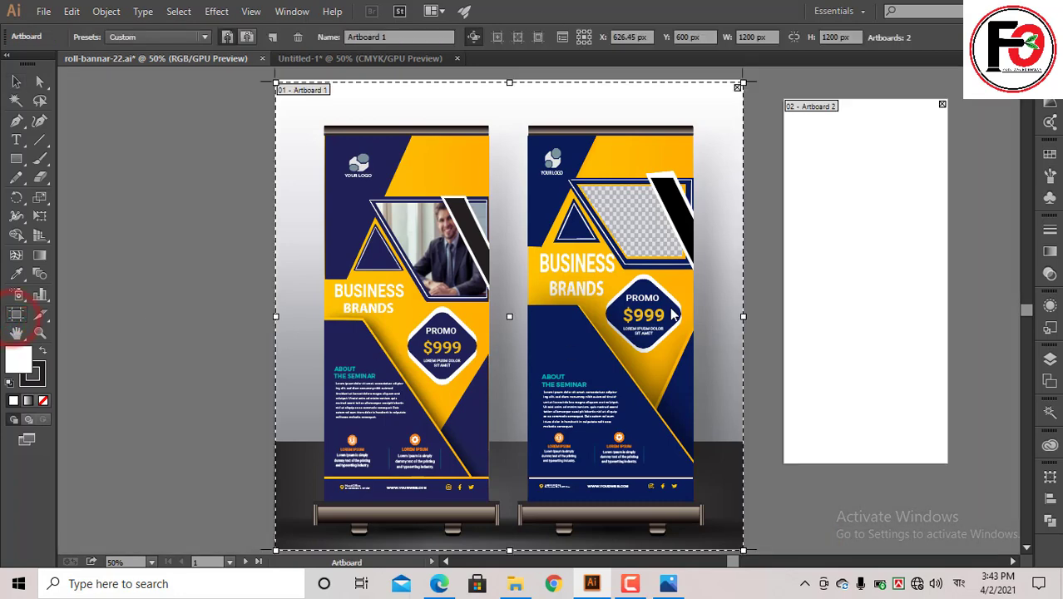
left_click(873, 248)
key("Delete")
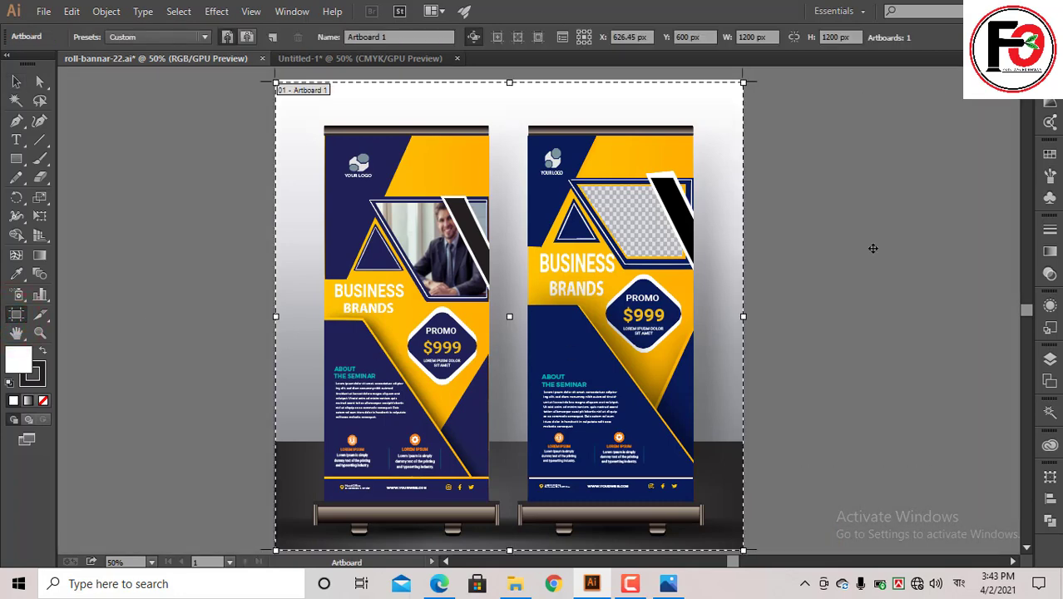
left_click(15, 80)
left_click(99, 92)
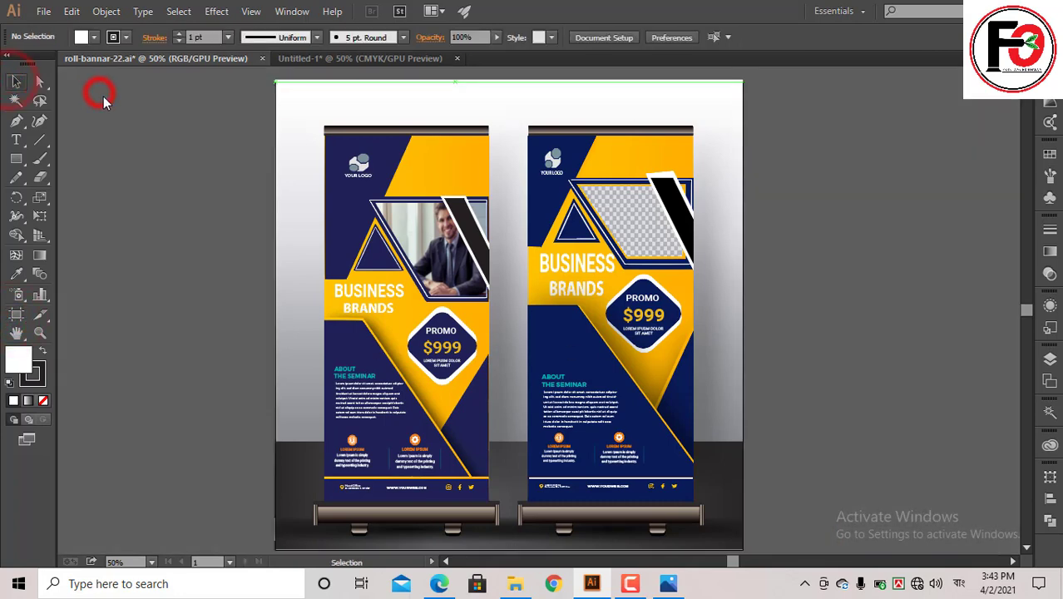
scroll(109, 117, "down", 3)
scroll(118, 169, "up", 1)
scroll(158, 173, "up", 2)
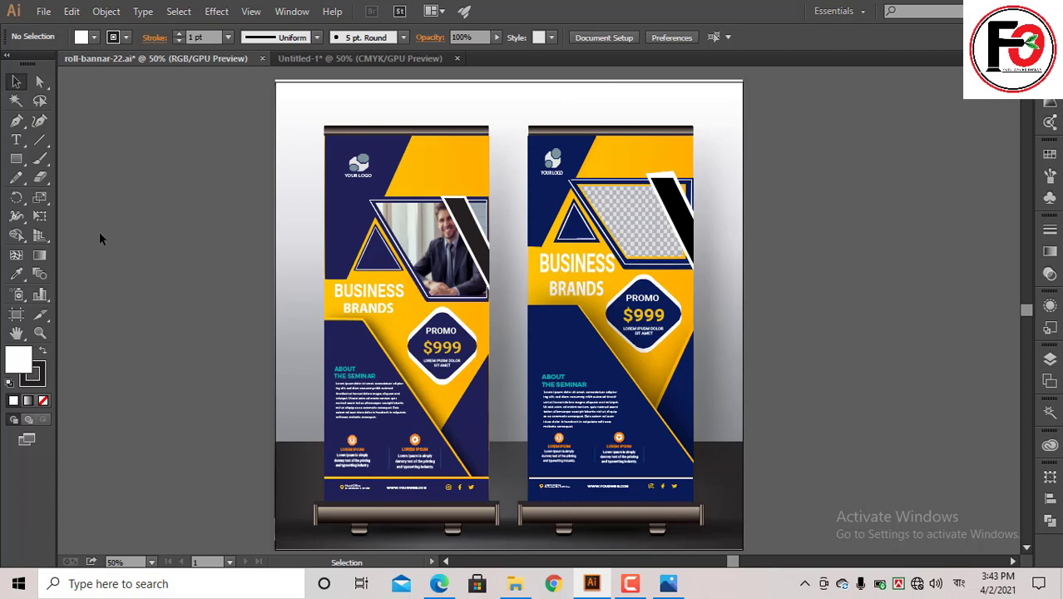
- Browse to graphics design (G:) > web site > code grape and open flyer-.jpg
left_click(515, 583)
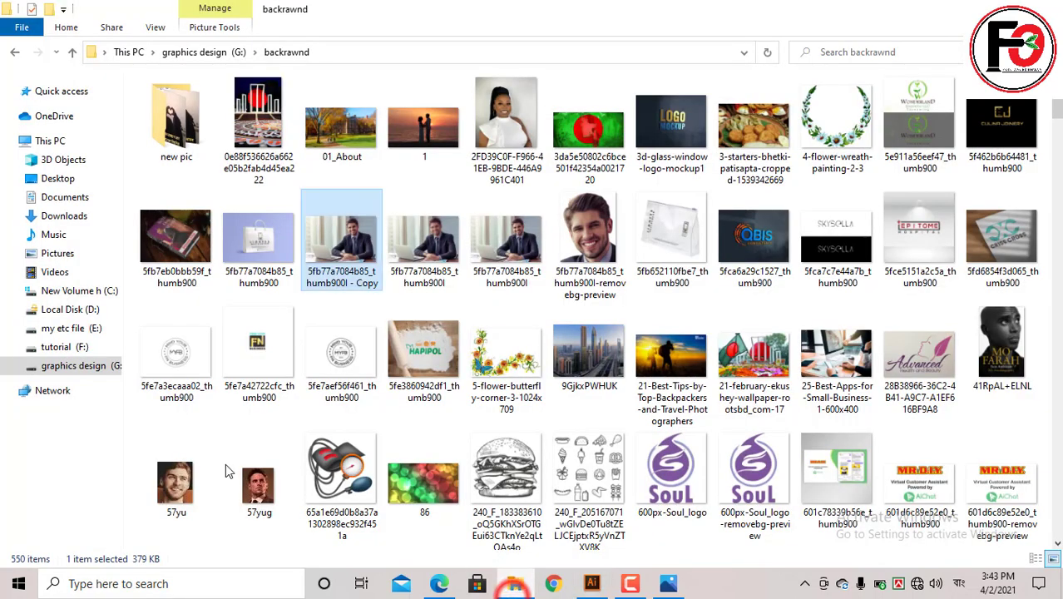
left_click(27, 368)
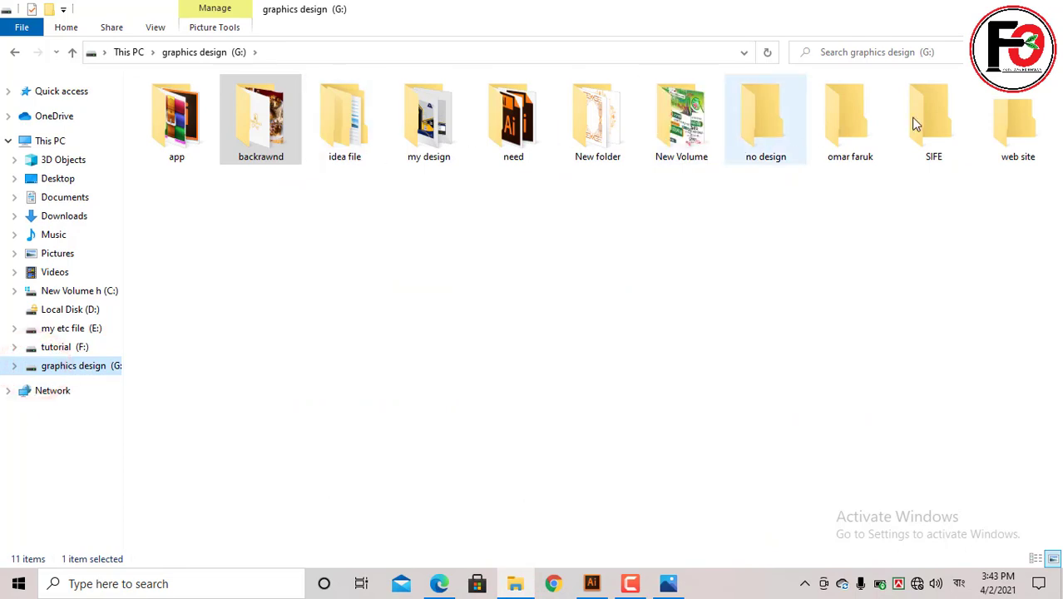
double_click(1007, 121)
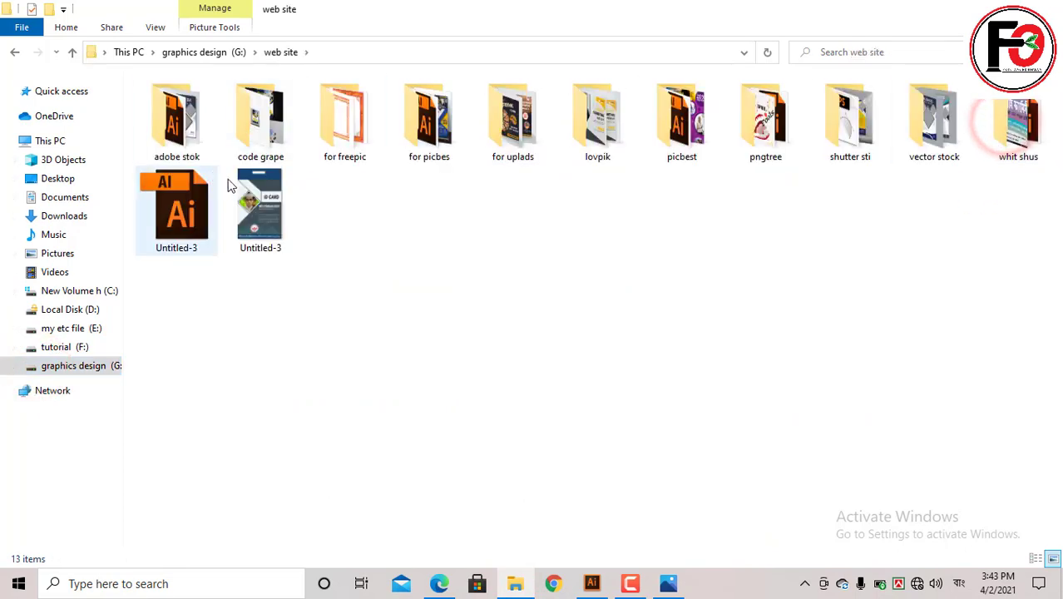
double_click(247, 125)
left_click(176, 109)
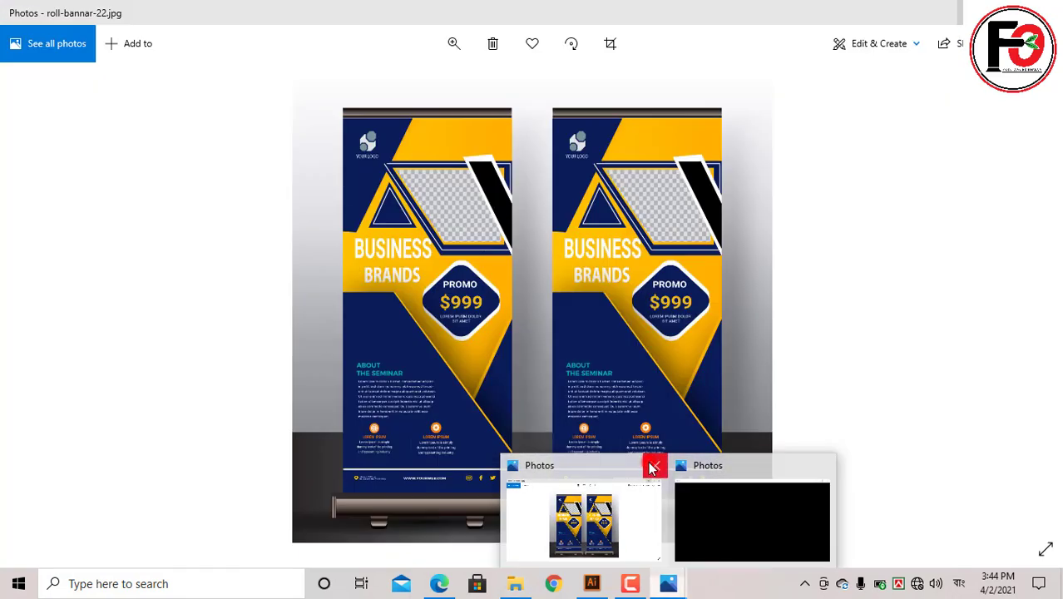
- Close the roll-banner Photos window, leaving the flyer- image viewer in front
left_click(646, 464)
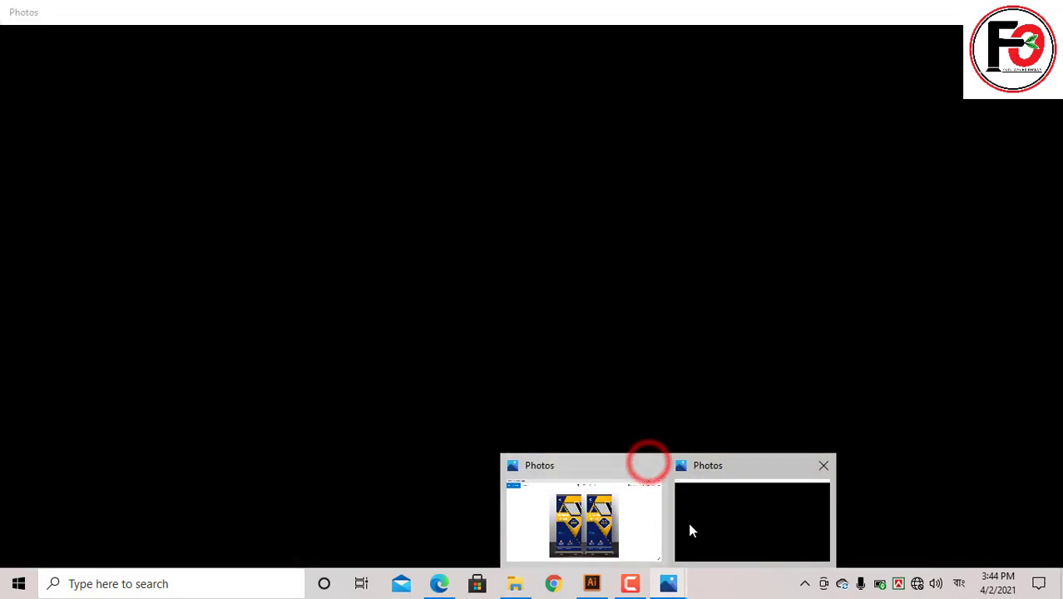
left_click(673, 532)
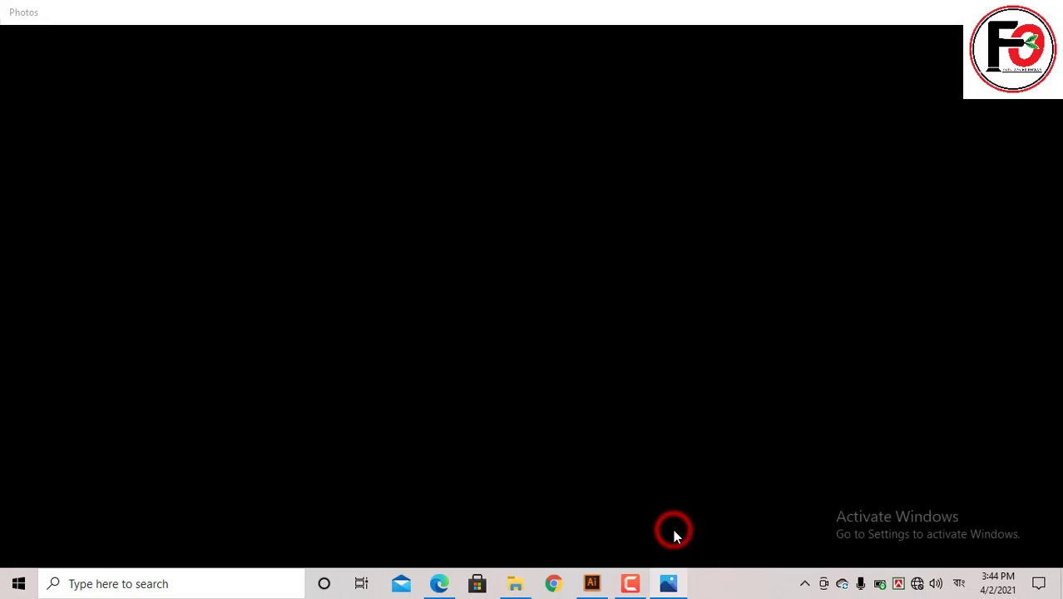
left_click(507, 589)
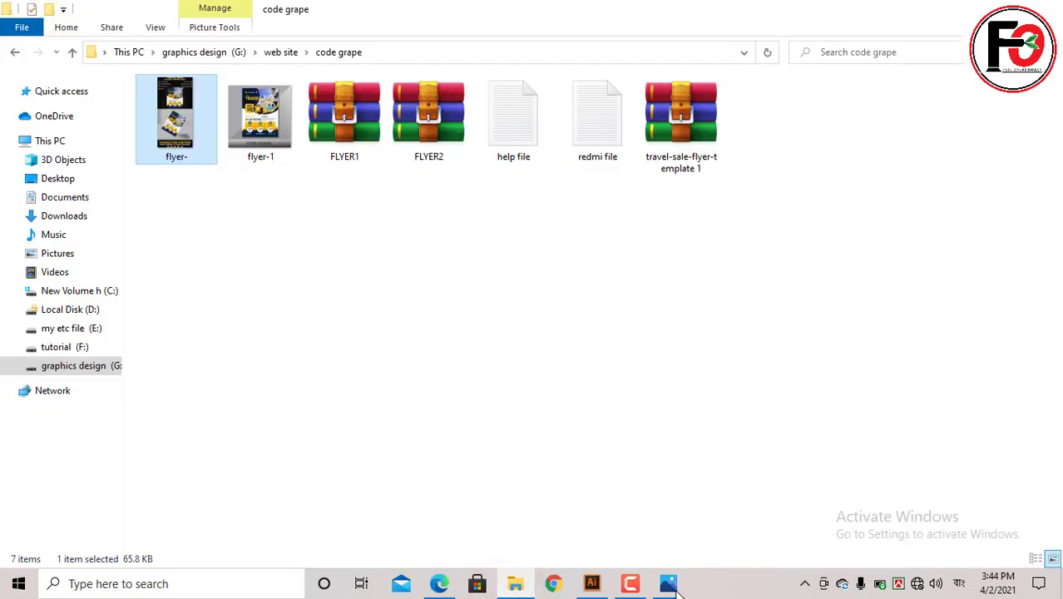
left_click(670, 589)
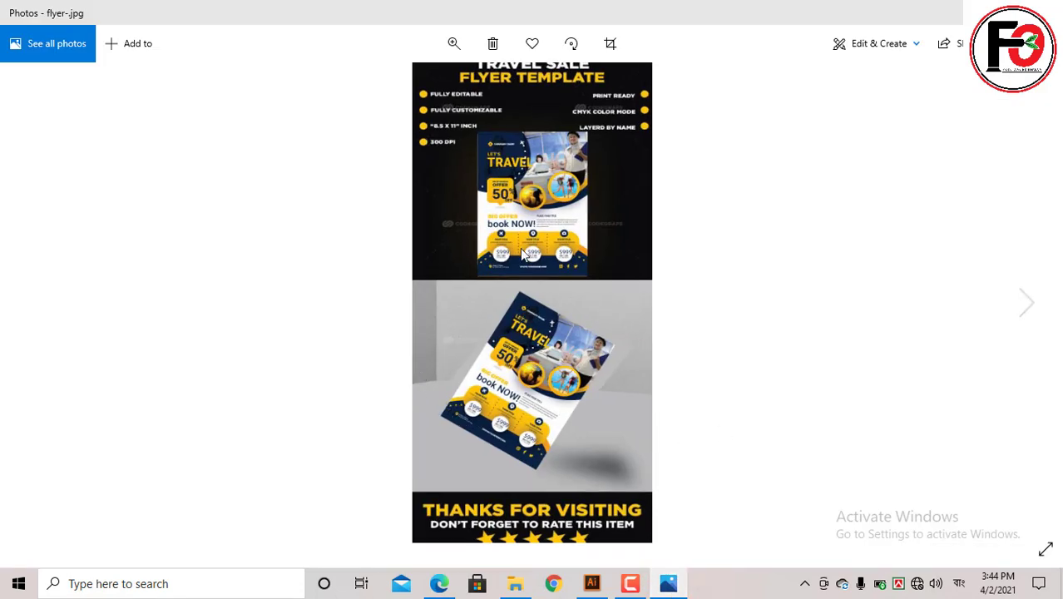
- Zoom into the flyer- image, preview flyer-1.jpg, then close Photos
double_click(534, 185)
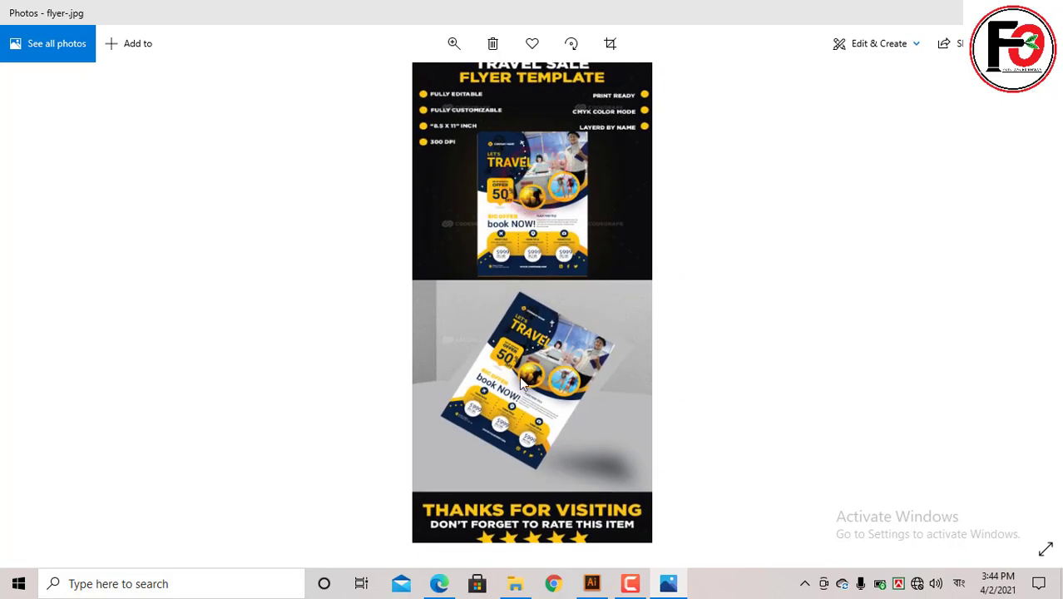
scroll(580, 546, "down", 2)
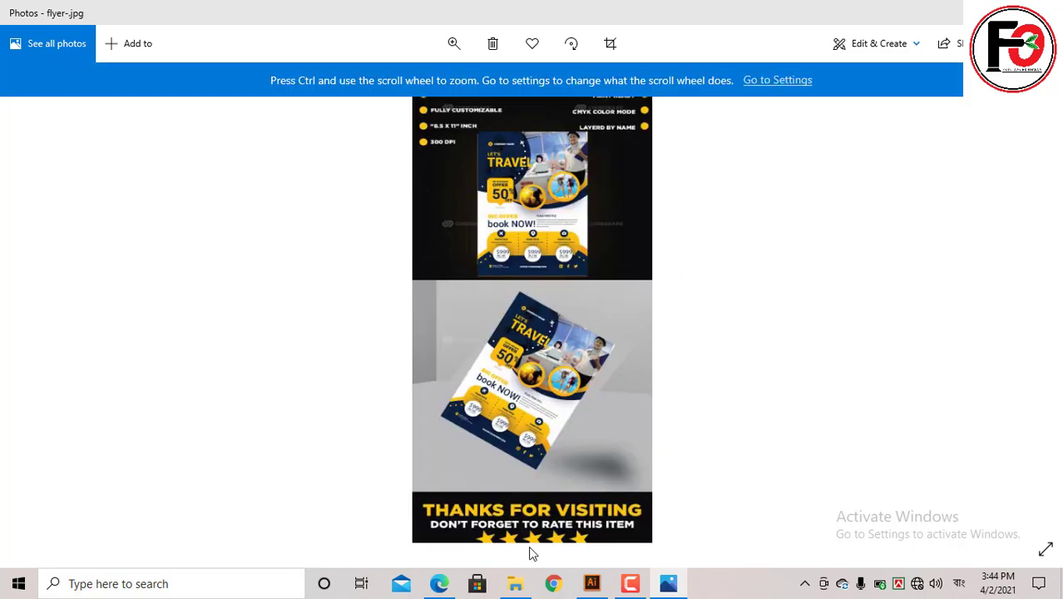
scroll(570, 387, "down", 1)
left_click(547, 322)
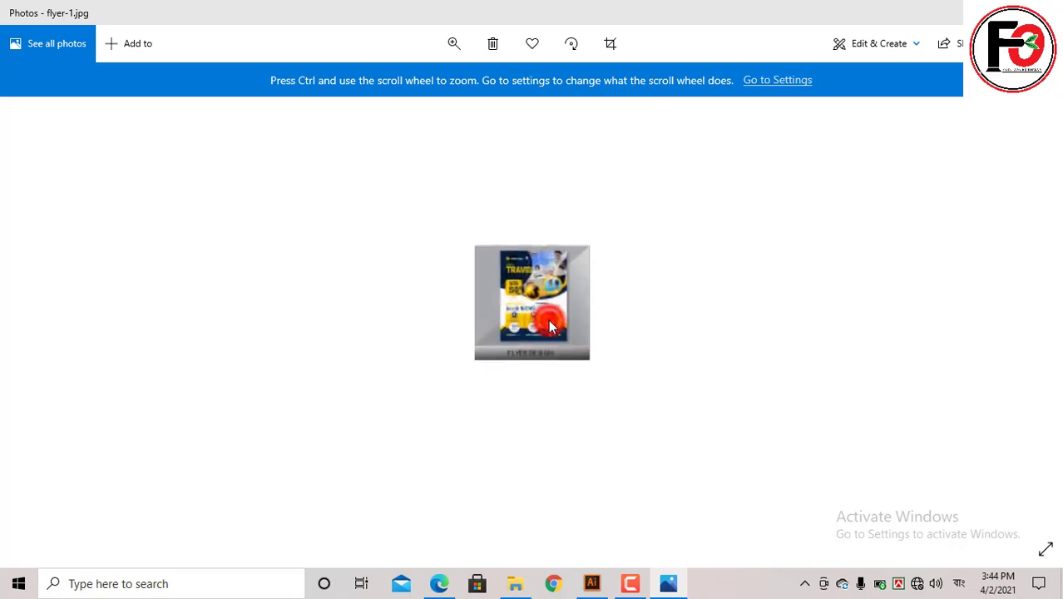
scroll(468, 353, "up", 1)
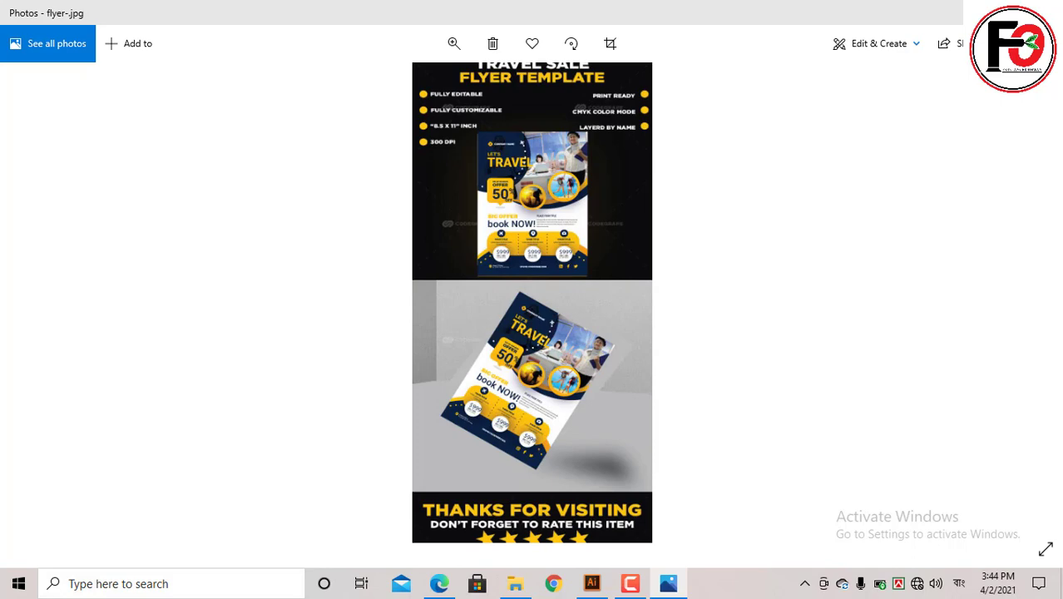
left_click(1043, 13)
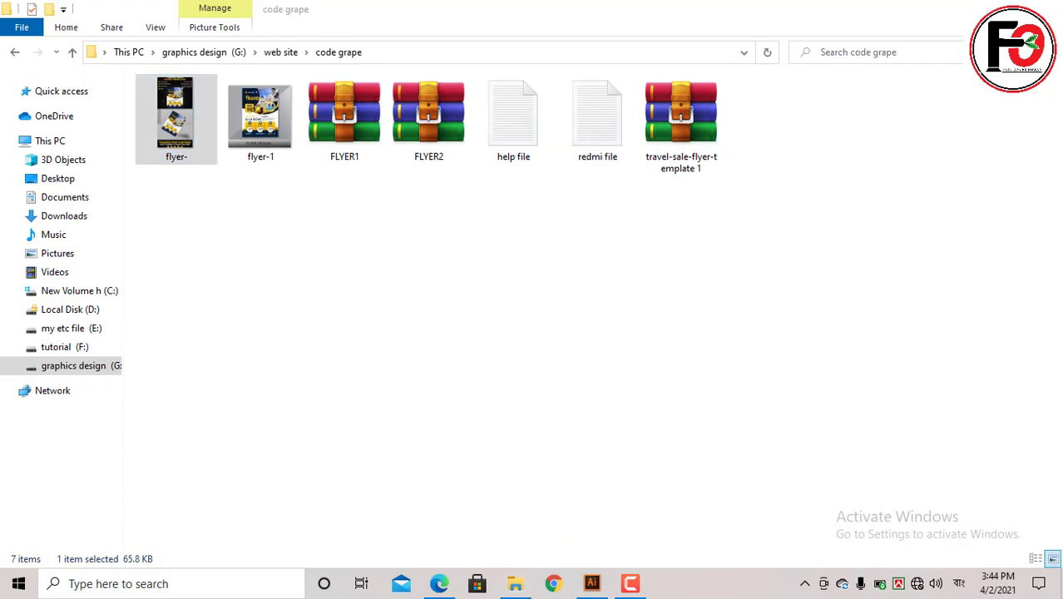
- Minimize Illustrator to reveal the desktop and refresh it
left_click(514, 583)
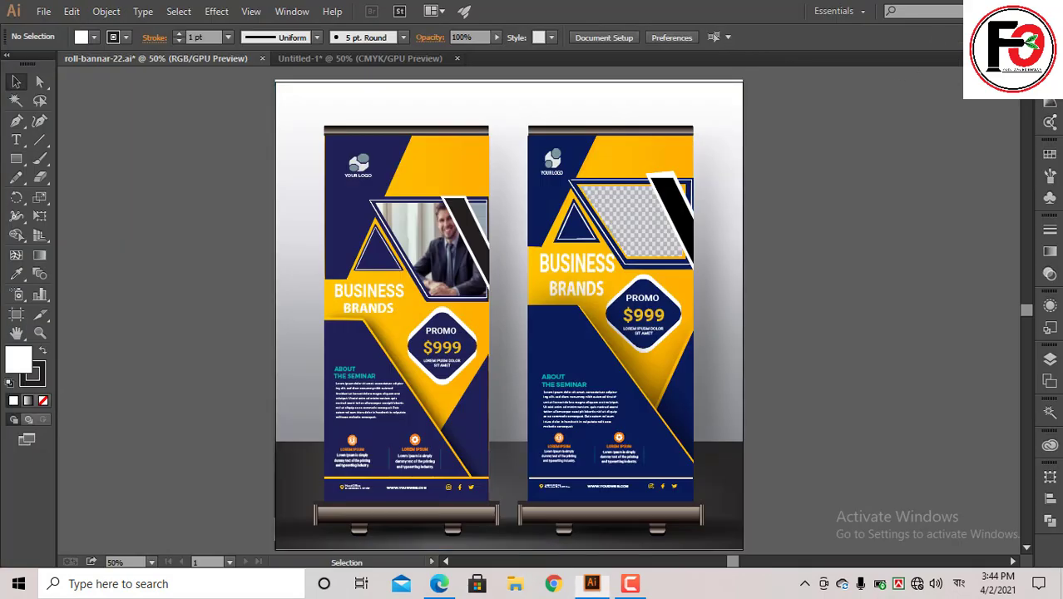
left_click(592, 583)
right_click(840, 85)
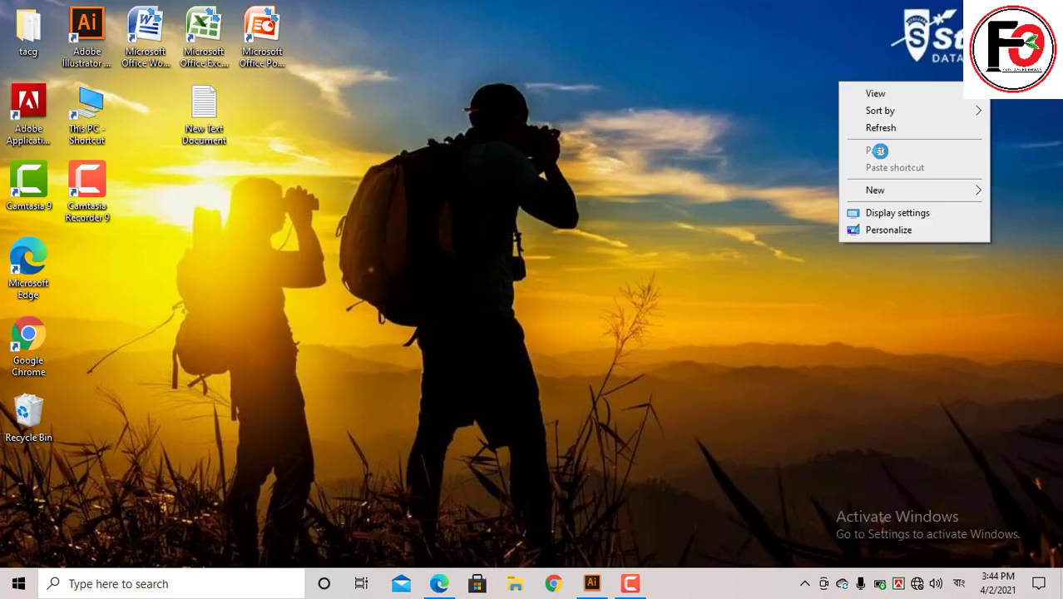
left_click(903, 131)
- Refresh the desktop repeatedly, then bring up the Camtasia recorder controls
right_click(902, 131)
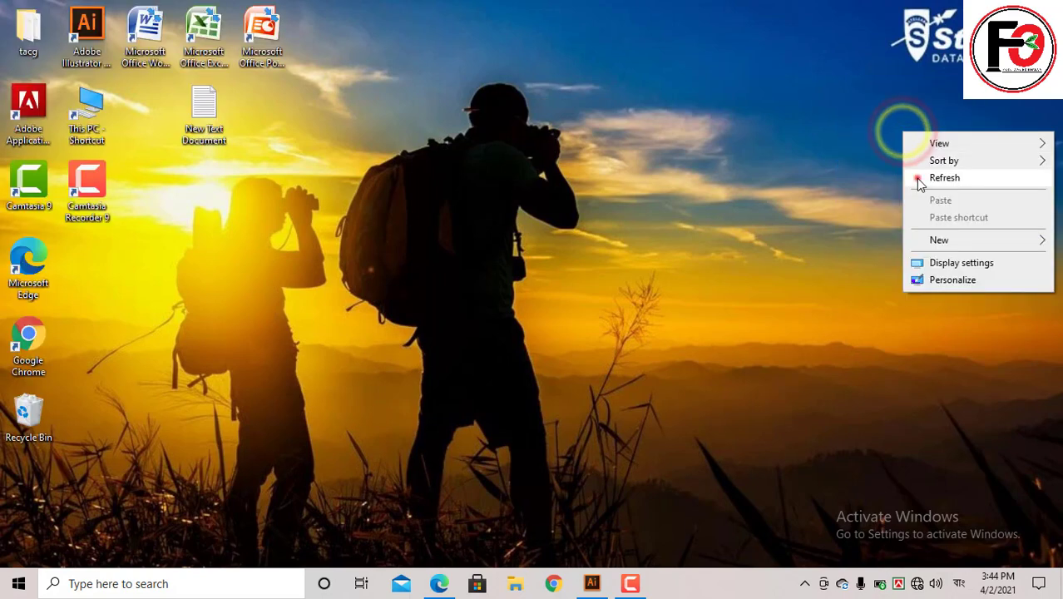
right_click(915, 177)
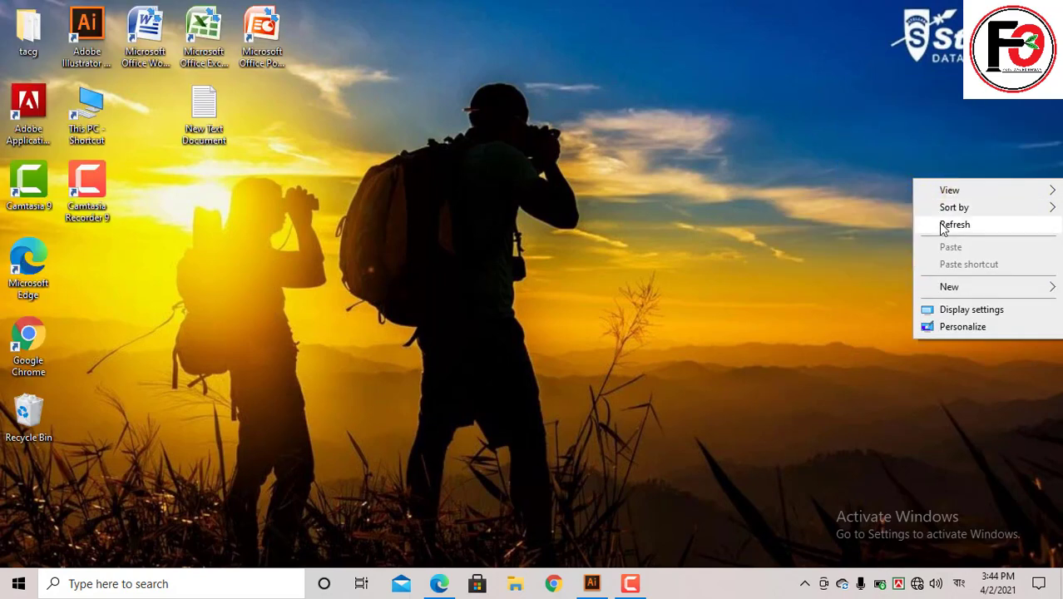
left_click(943, 226)
right_click(621, 153)
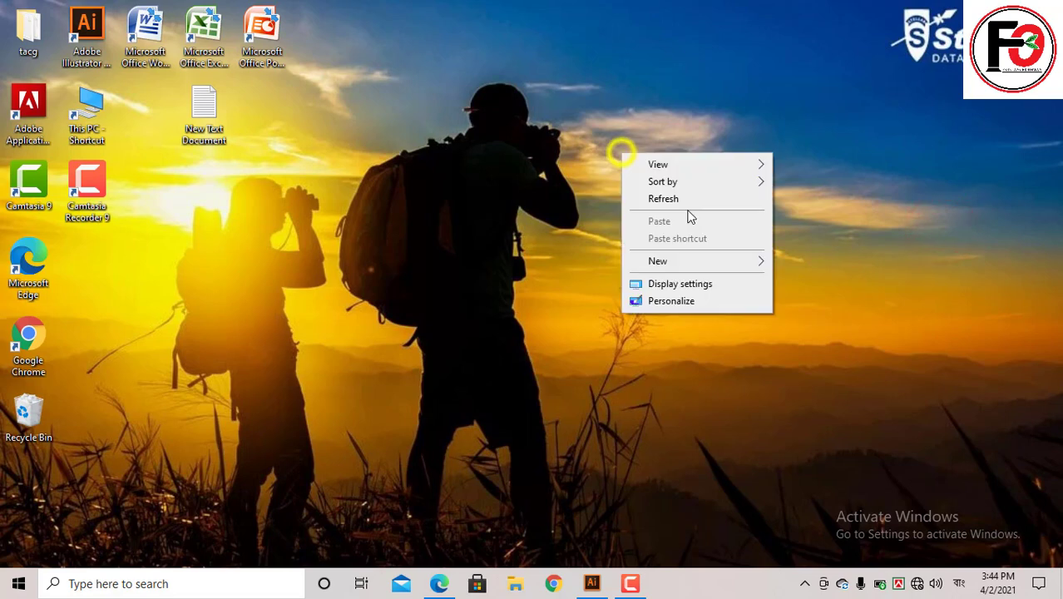
left_click(701, 202)
right_click(701, 202)
left_click(758, 252)
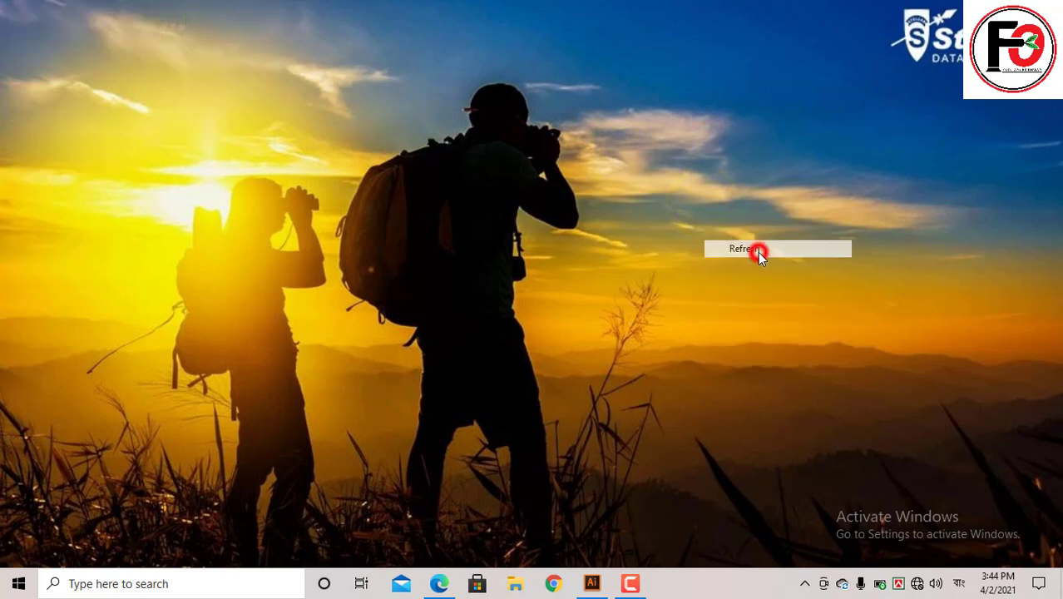
right_click(758, 252)
left_click(804, 302)
right_click(755, 233)
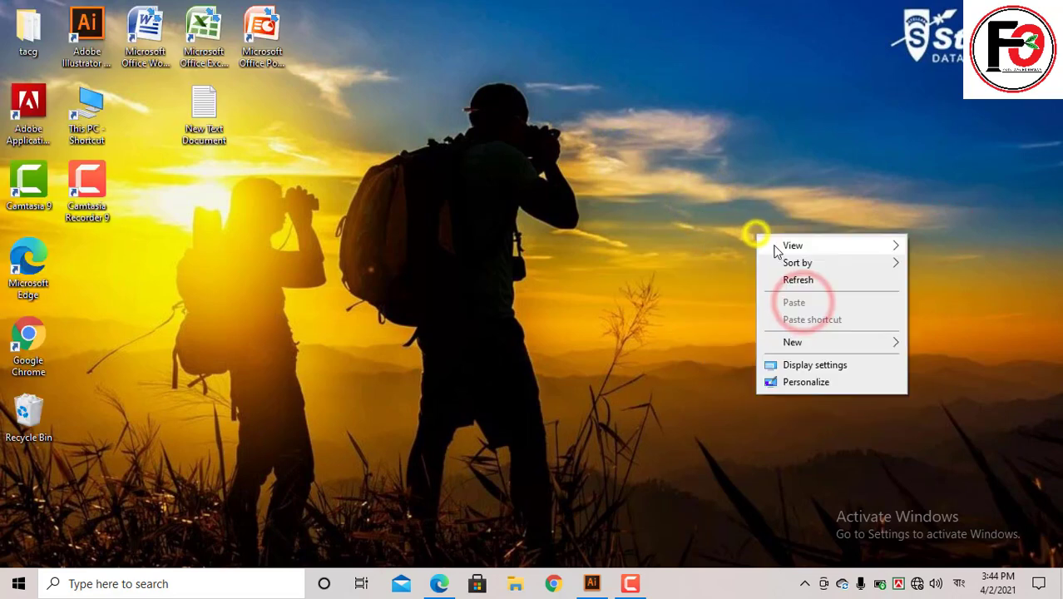
left_click(808, 284)
right_click(807, 284)
left_click(873, 332)
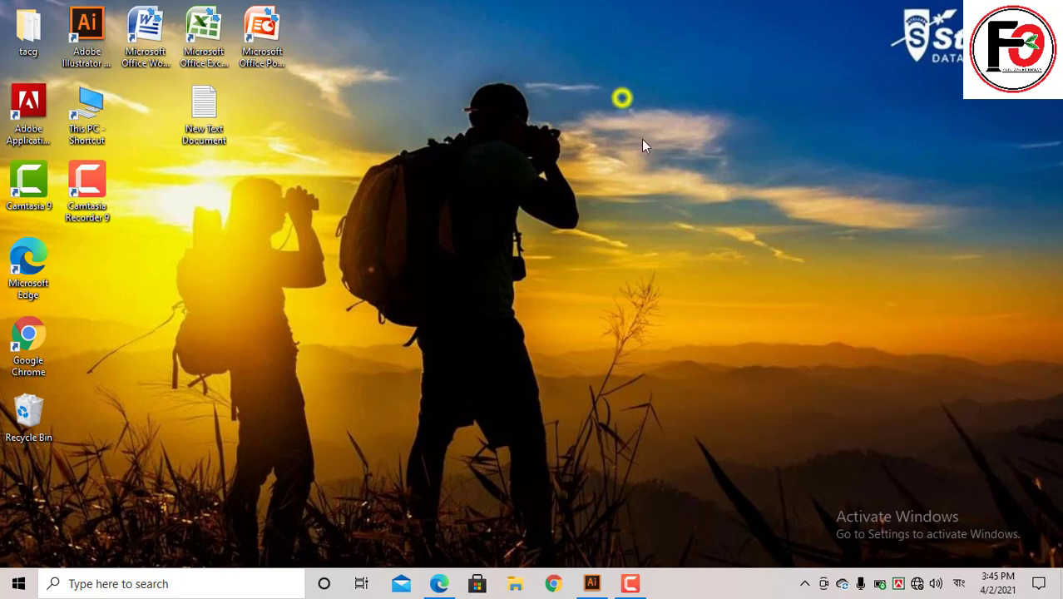
left_click(704, 148)
right_click(706, 149)
left_click(765, 193)
right_click(641, 206)
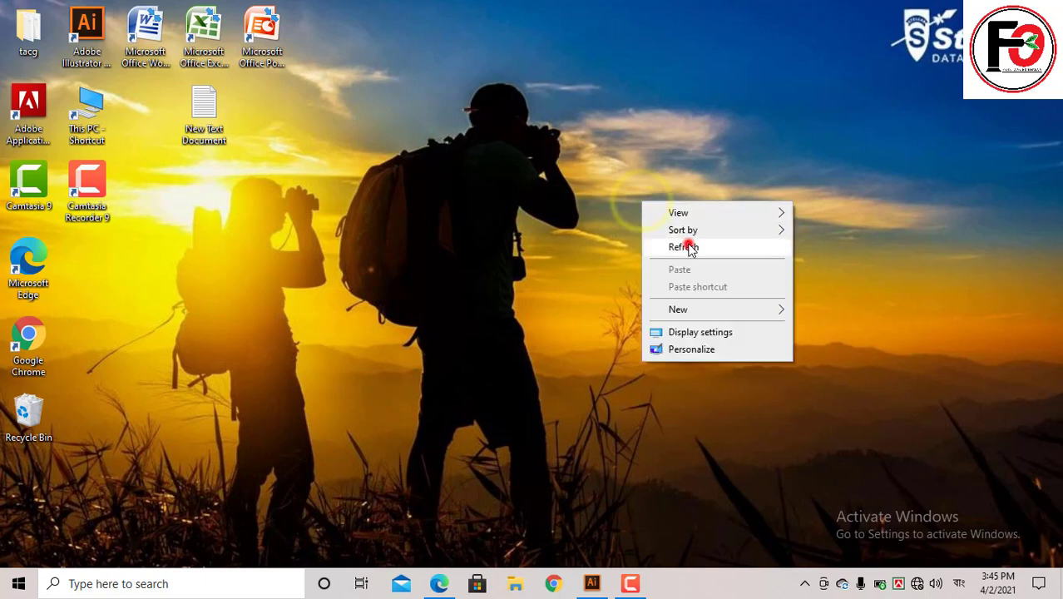
left_click(687, 242)
right_click(688, 244)
left_click(712, 290)
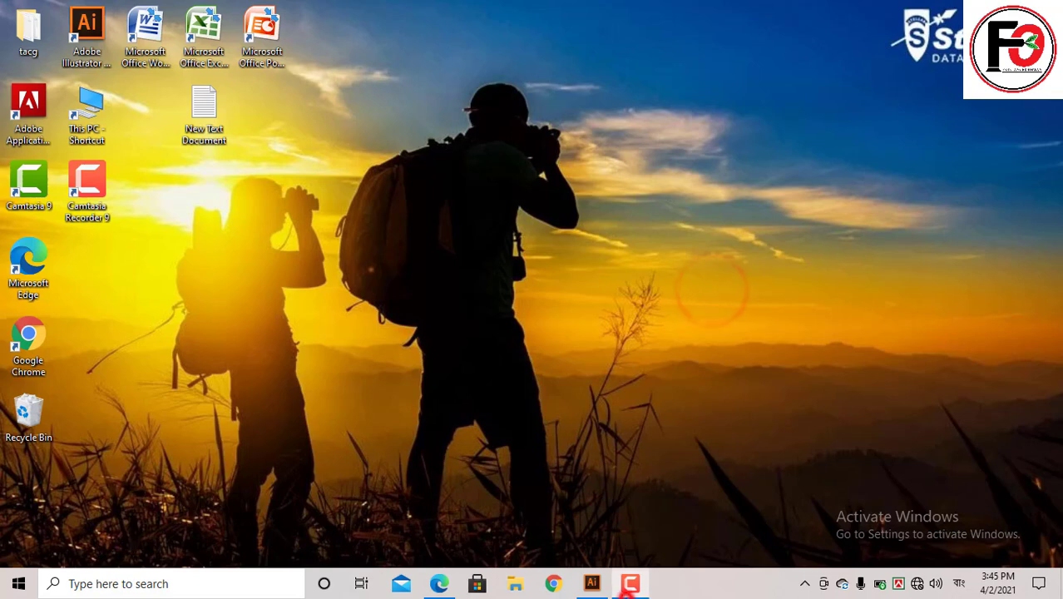
left_click(629, 583)
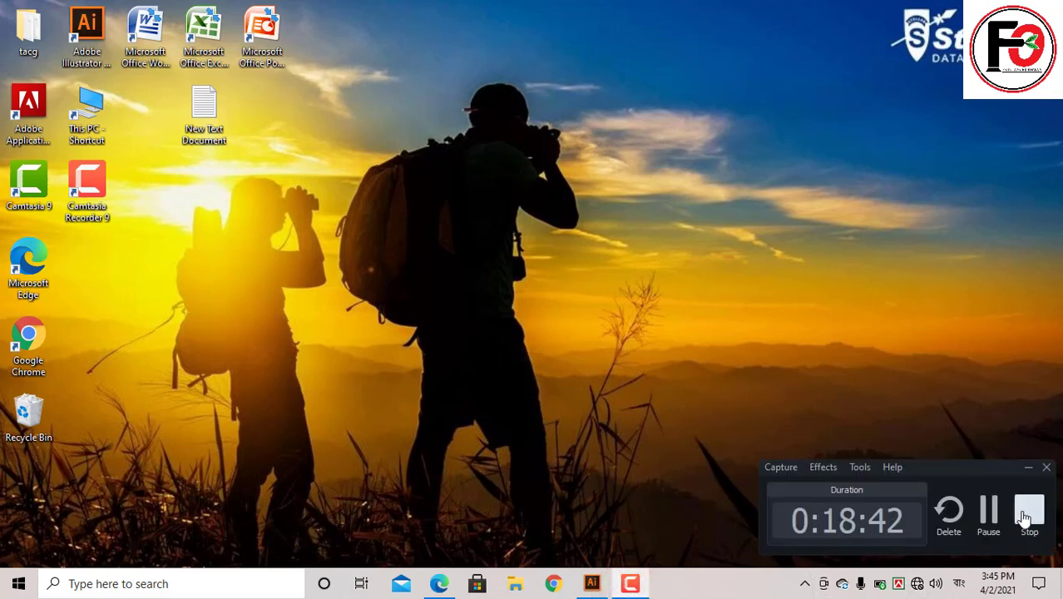